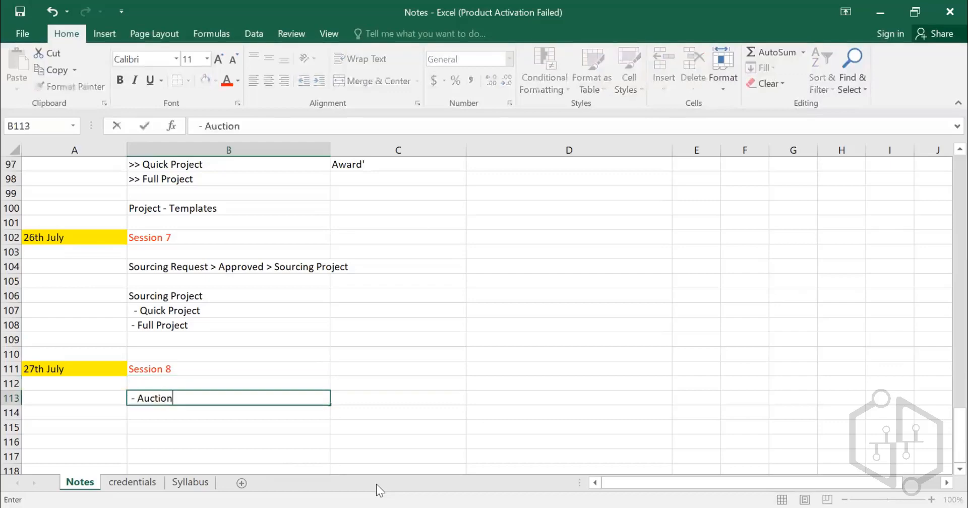
Step: Enter the notes "- Auction Event" and "- Templates" in consecutive rows under Session 8
key("Return")
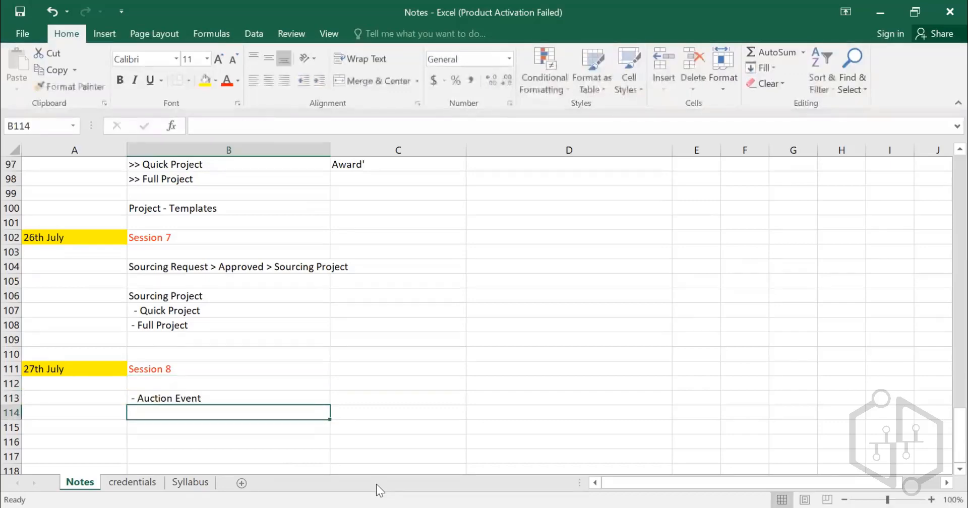
type("- Templates")
key("Return")
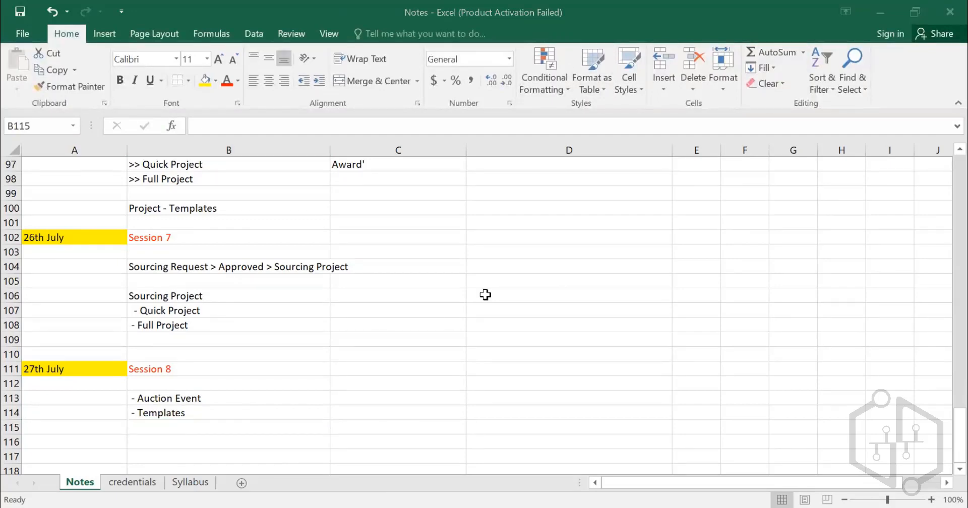
Step: Switch to SAP Ariba in the browser and start creating a new sourcing project
key("alt+Tab")
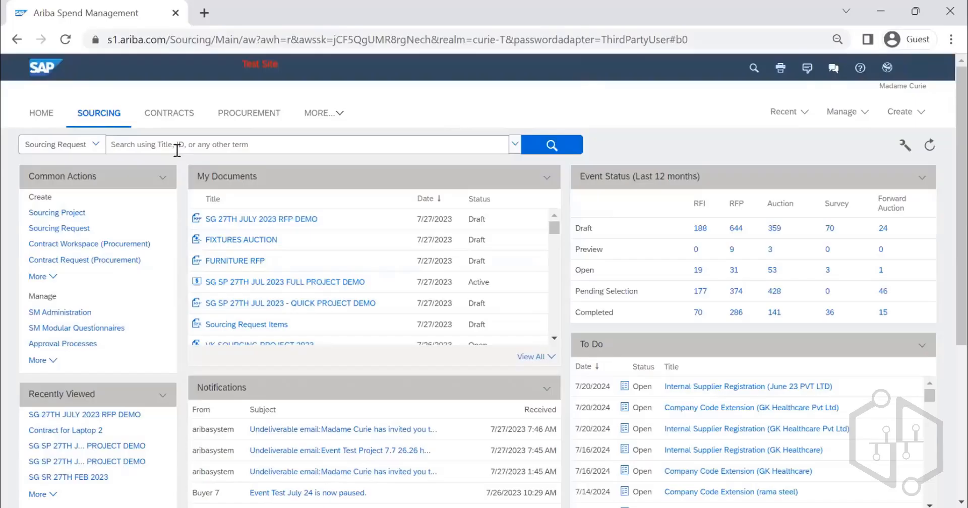
left_click(903, 113)
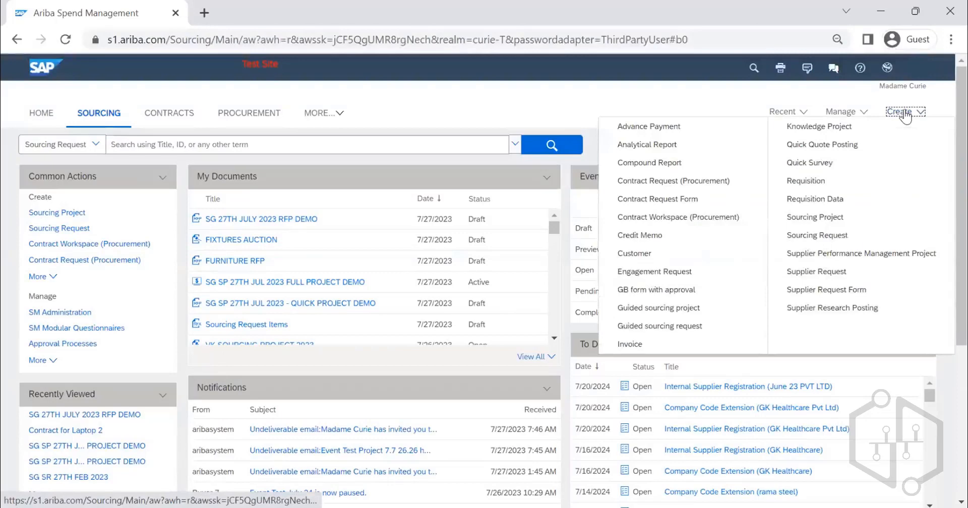
left_click(623, 127)
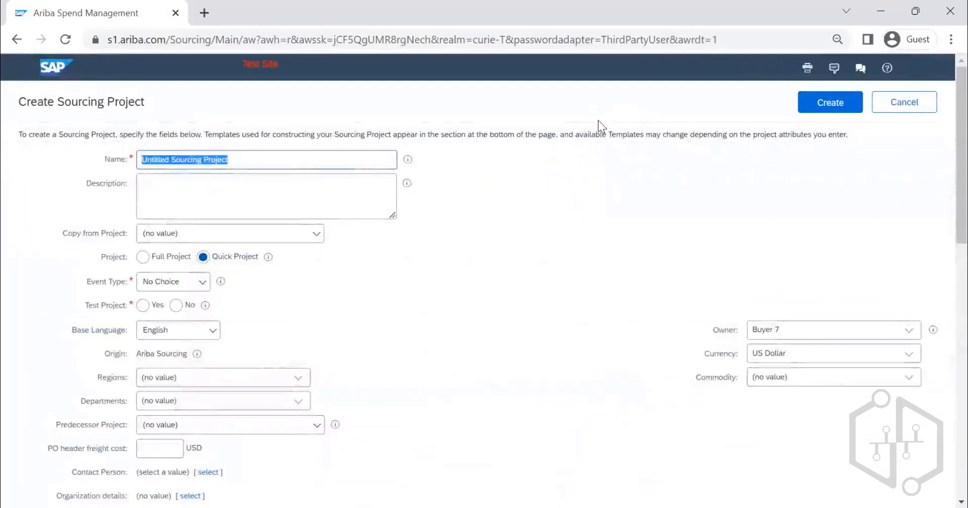
Step: Name the sourcing project "C 27TH JUL 2023 AUCTION" and copy the same text into its description
type("C")
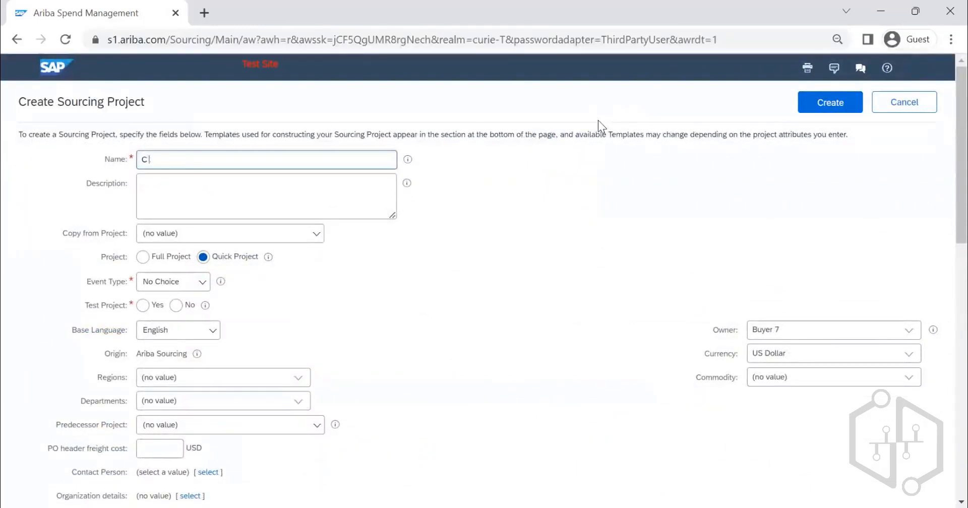
type(" 27TH JUL 2023 AUC")
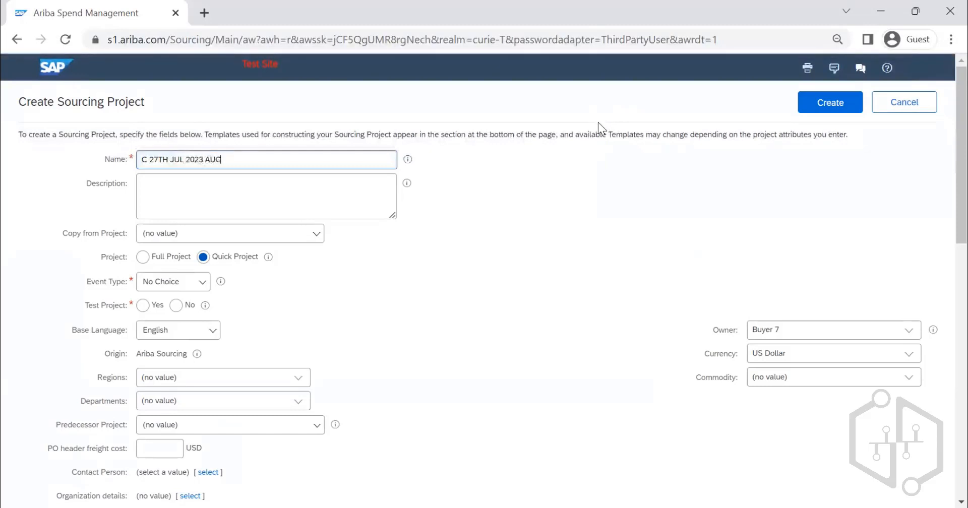
type("TION")
key("ctrl+a")
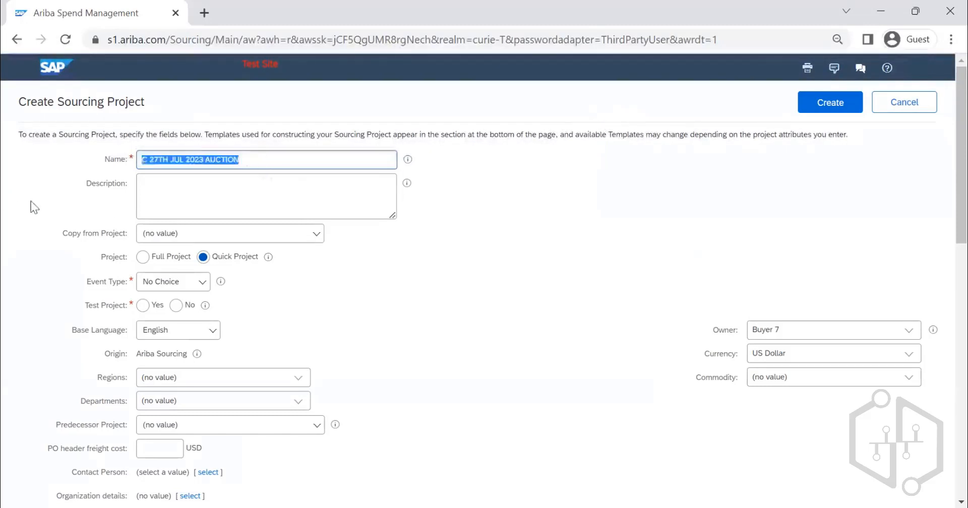
key("ctrl+c")
left_click(224, 187)
key("ctrl+v")
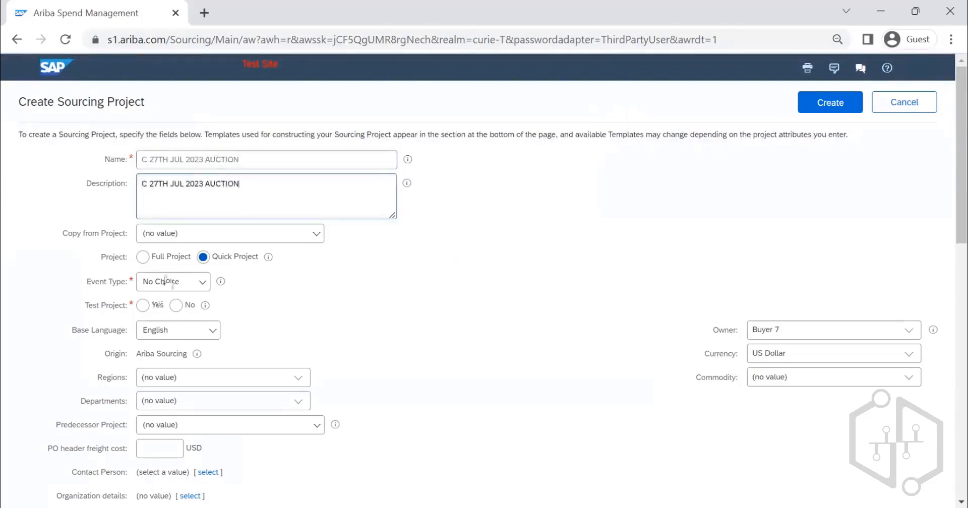
Step: Set the project's event type to Auction and mark it as not a test project
left_click(201, 282)
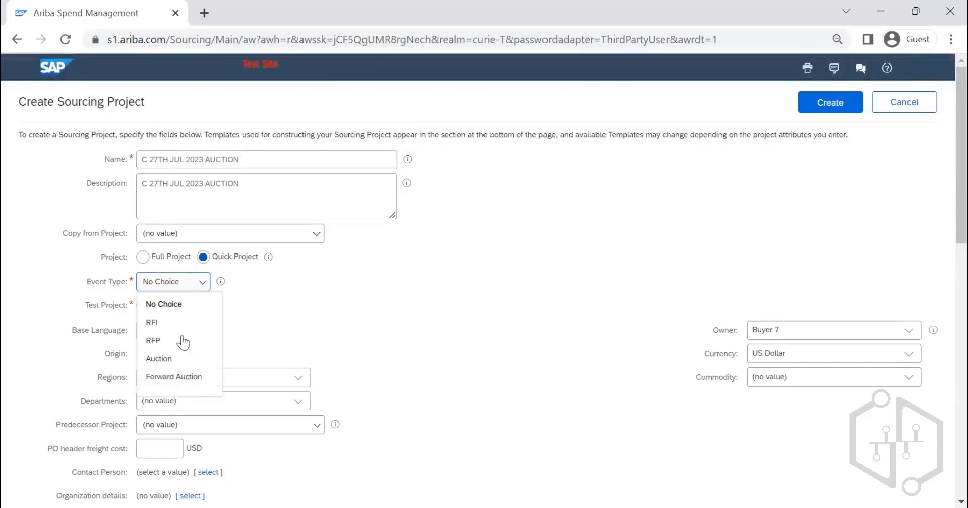
left_click(173, 359)
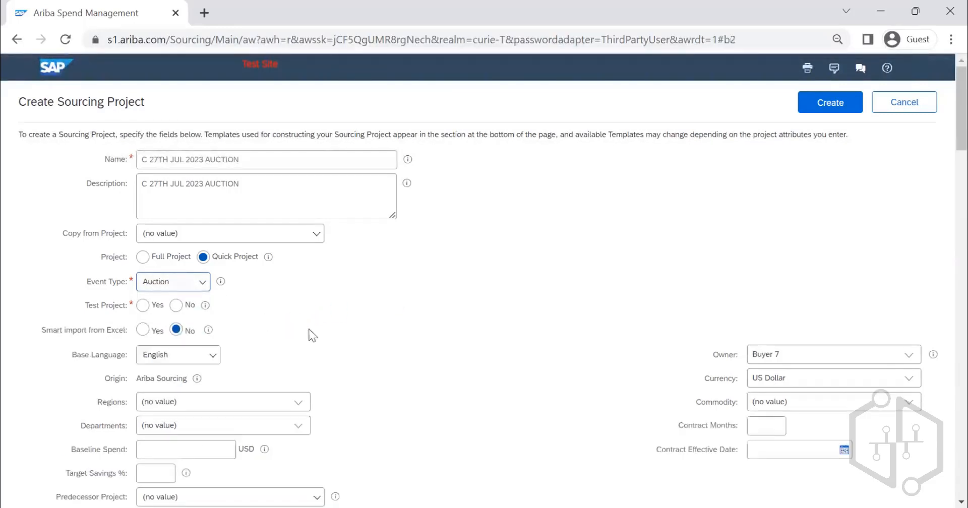
left_click(186, 306)
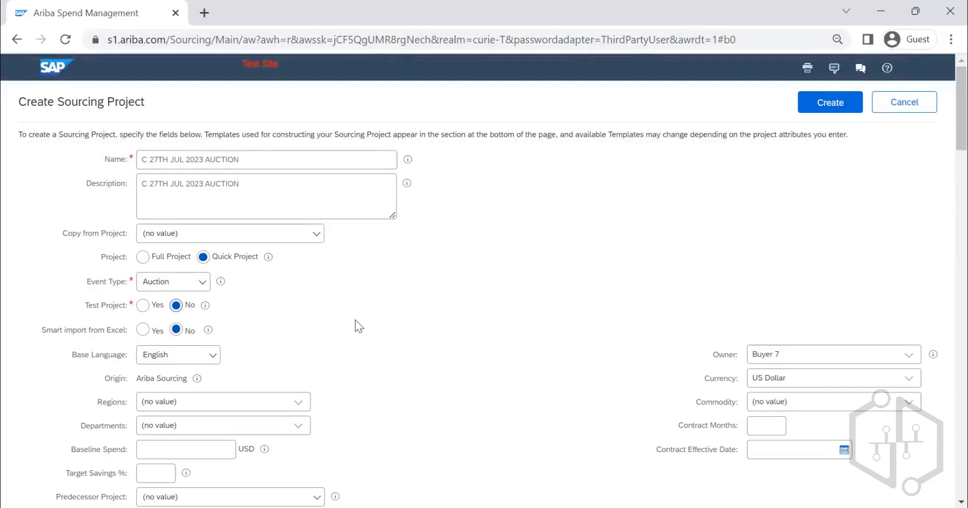
Step: Choose the "english reverse auction" template and create the sourcing project
scroll(355, 320, "down", 2)
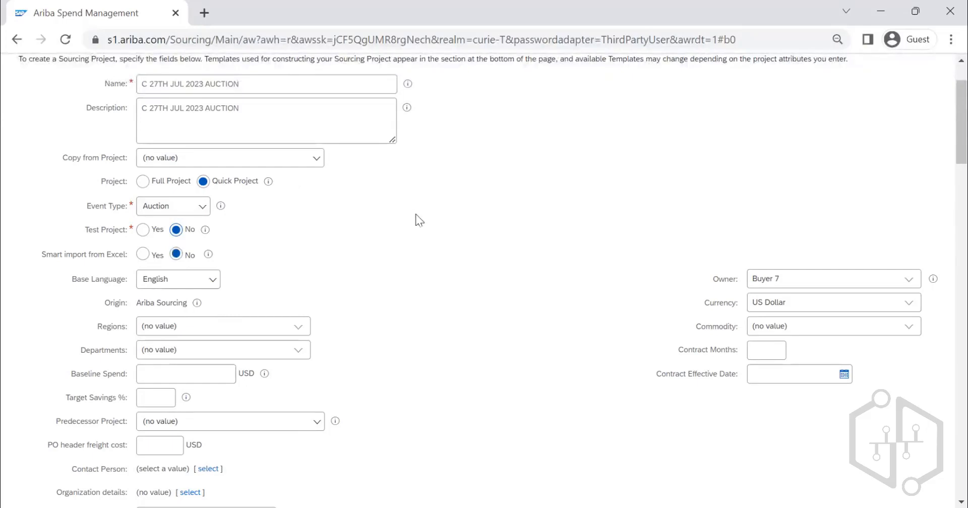
scroll(414, 217, "down", 10)
scroll(399, 232, "down", 9)
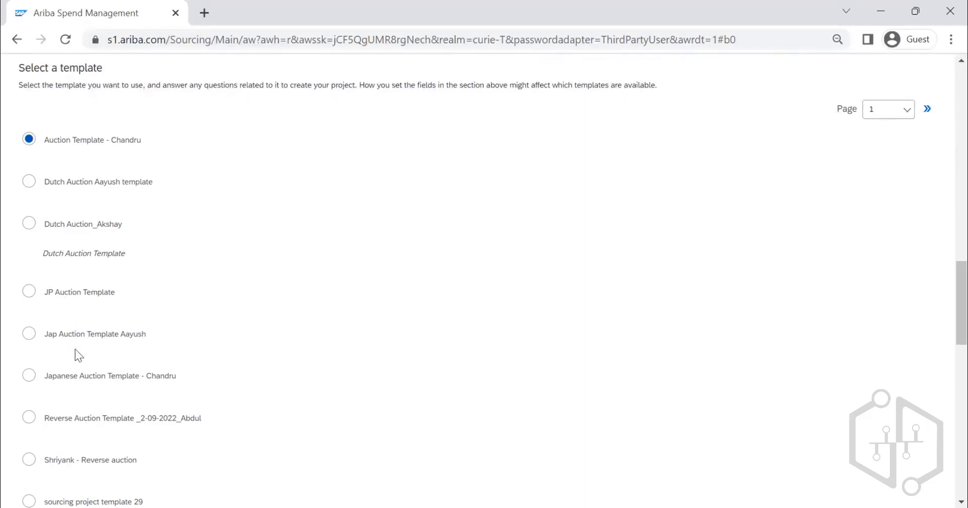
scroll(287, 293, "down", 5)
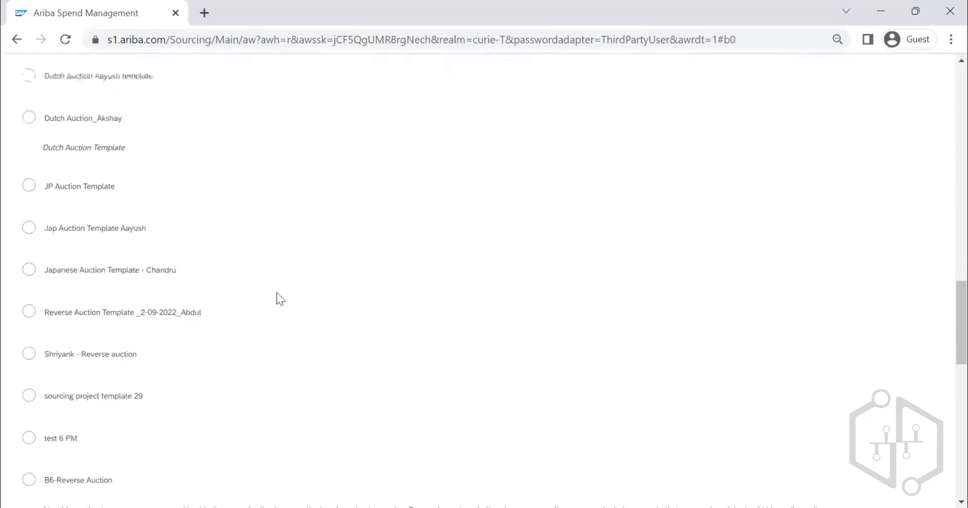
scroll(216, 313, "down", 2)
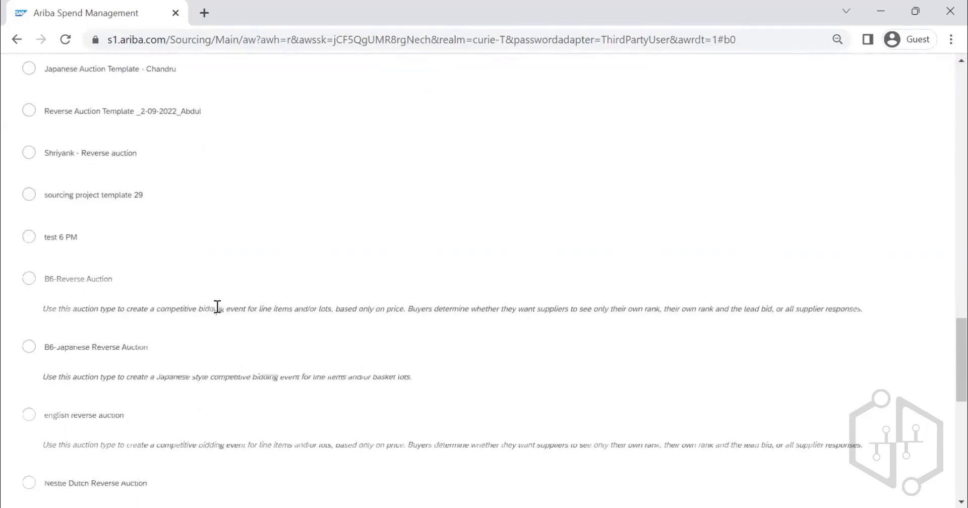
scroll(216, 310, "down", 2)
left_click(30, 344)
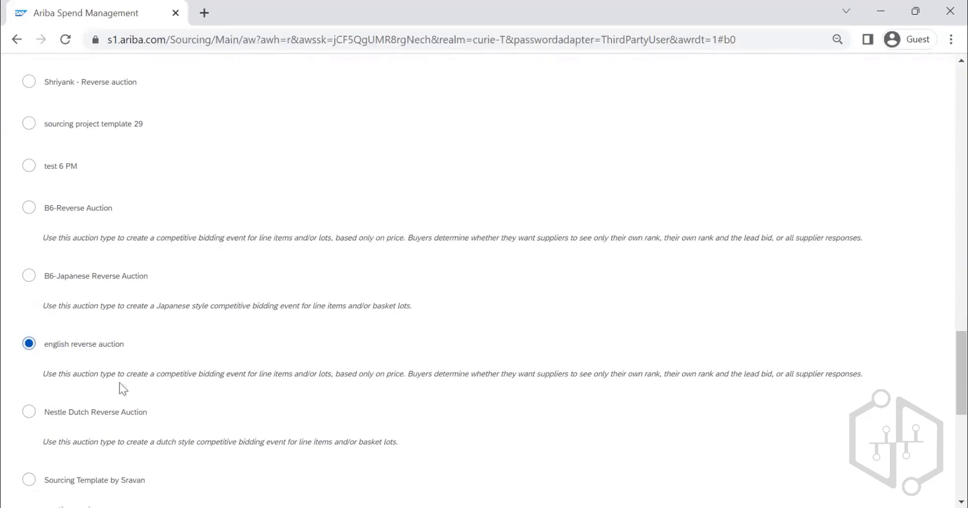
scroll(600, 343, "down", 6)
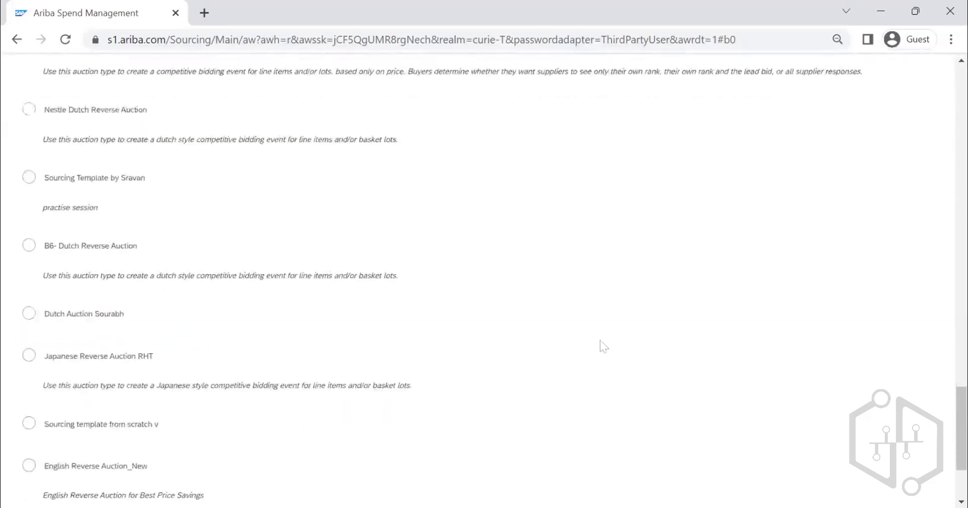
scroll(600, 341, "down", 3)
left_click(830, 433)
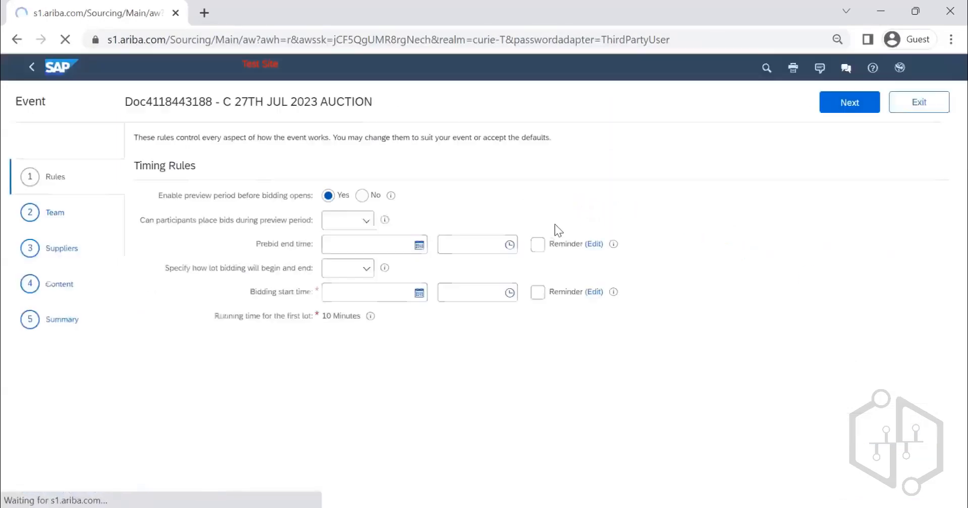
Step: Set the timing rule for participant bids during the preview period to "Do not allow prebids"
scroll(126, 305, "down", 10)
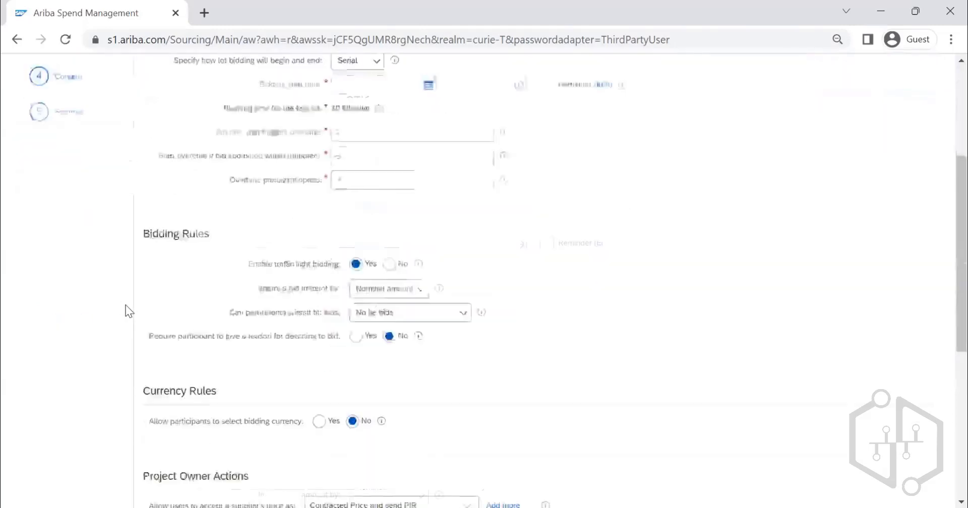
scroll(128, 304, "up", 10)
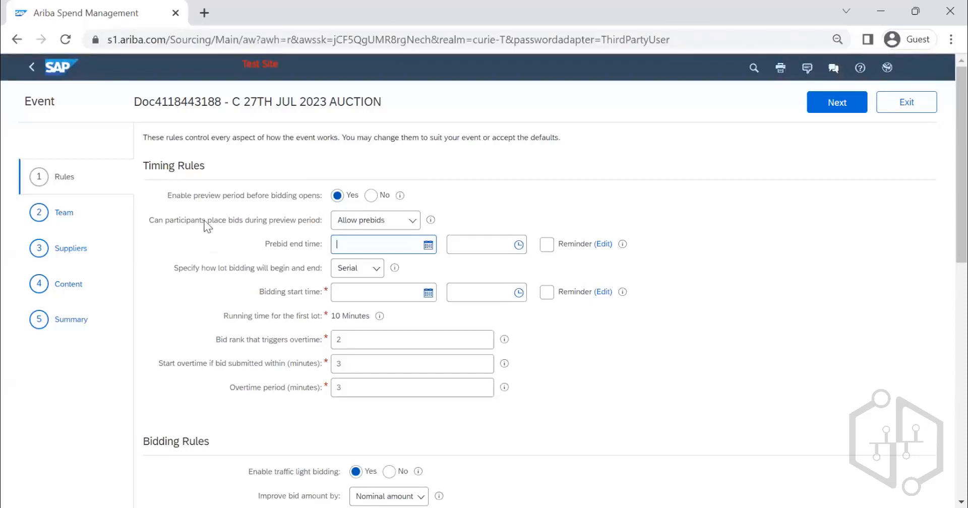
left_click_drag(196, 201, 247, 208)
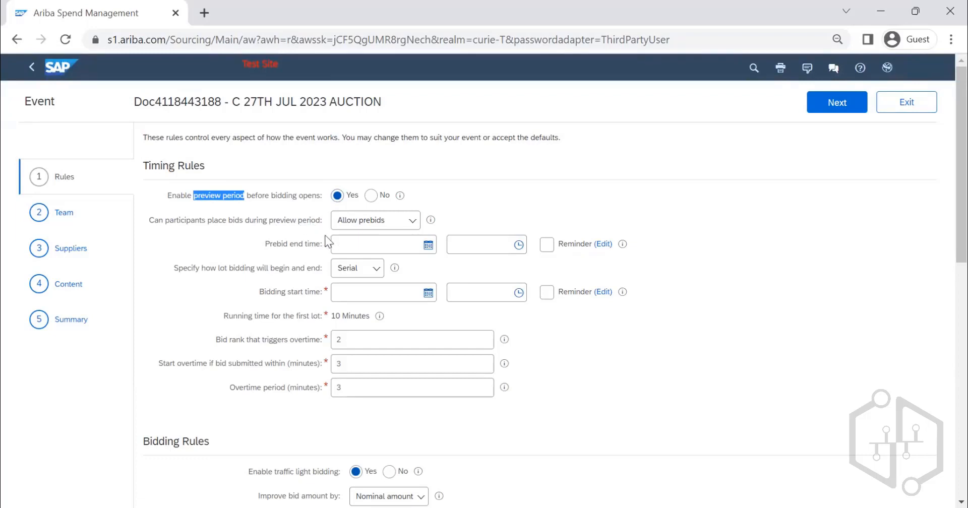
left_click(386, 225)
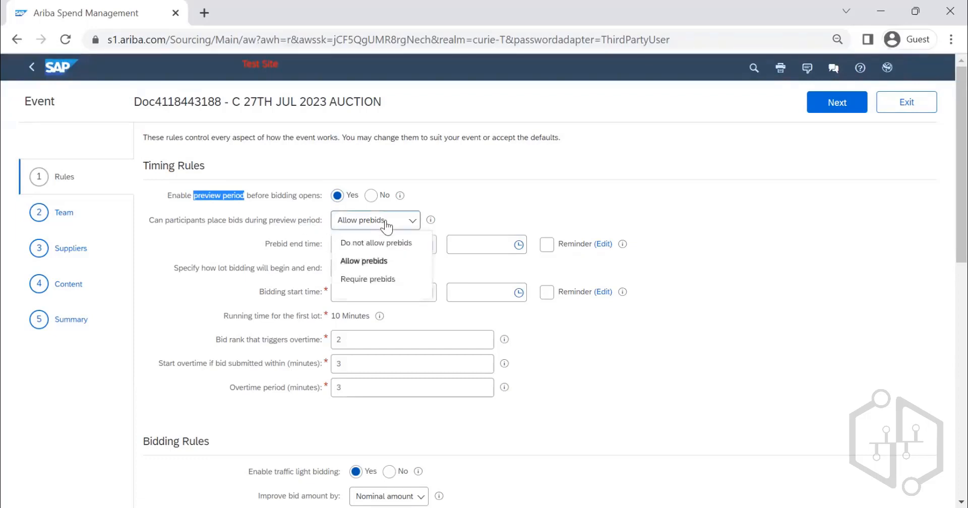
left_click(373, 261)
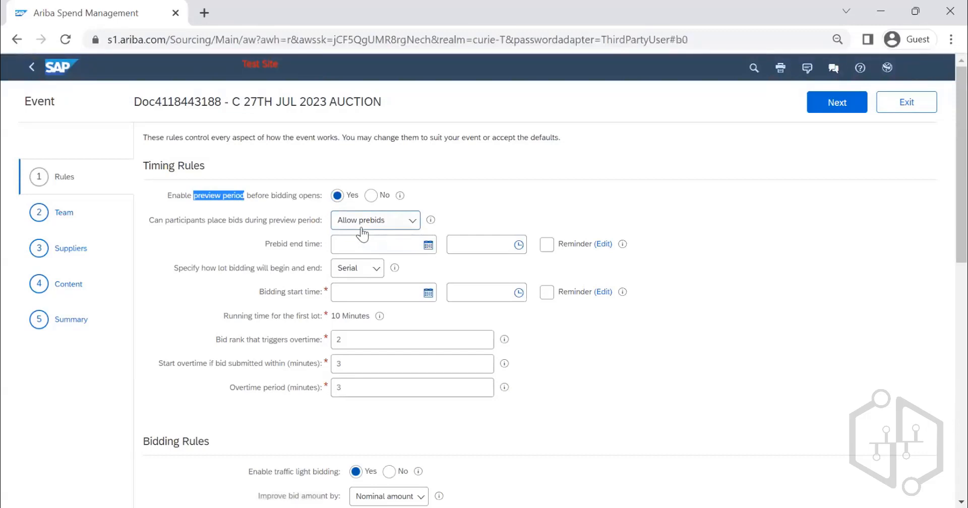
left_click(393, 224)
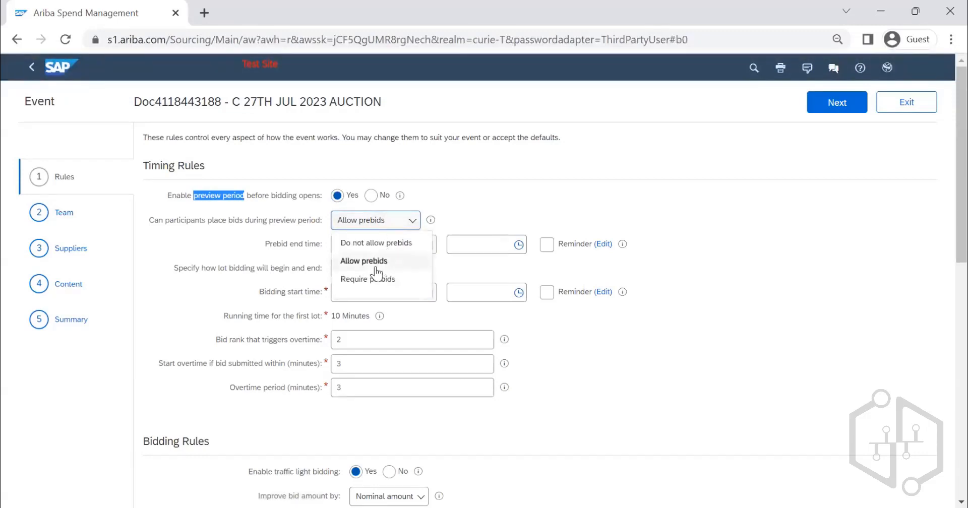
left_click(389, 244)
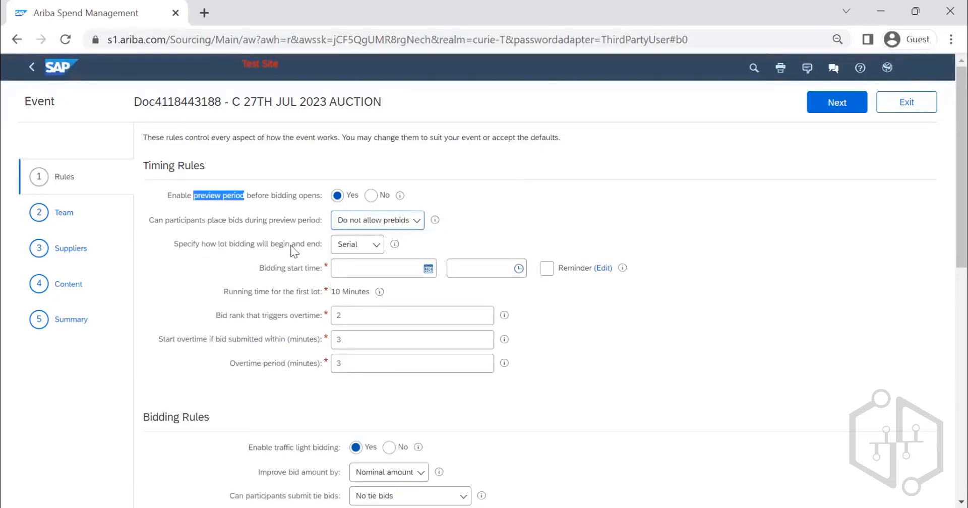
Step: Try Parallel and Staggered for how lot bidding begins and ends, and set the rule back to Serial
left_click(342, 250)
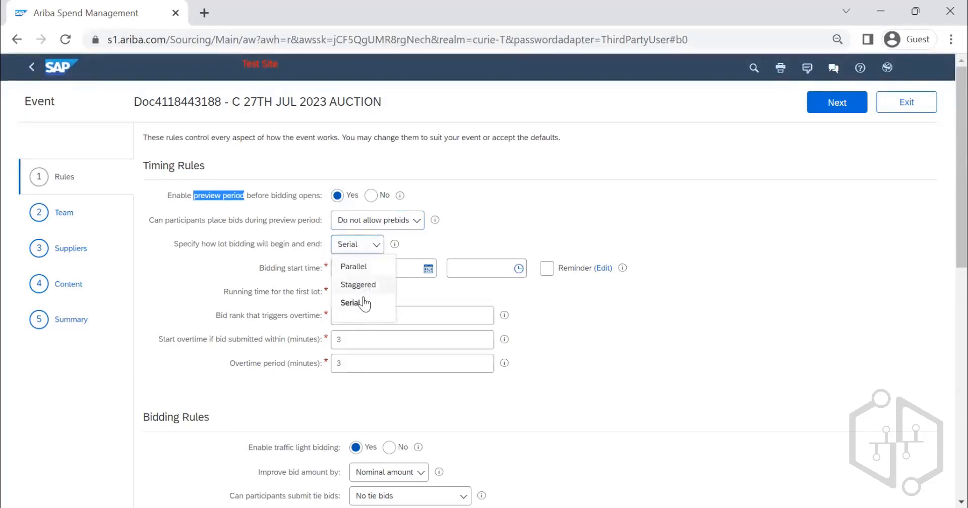
left_click(359, 269)
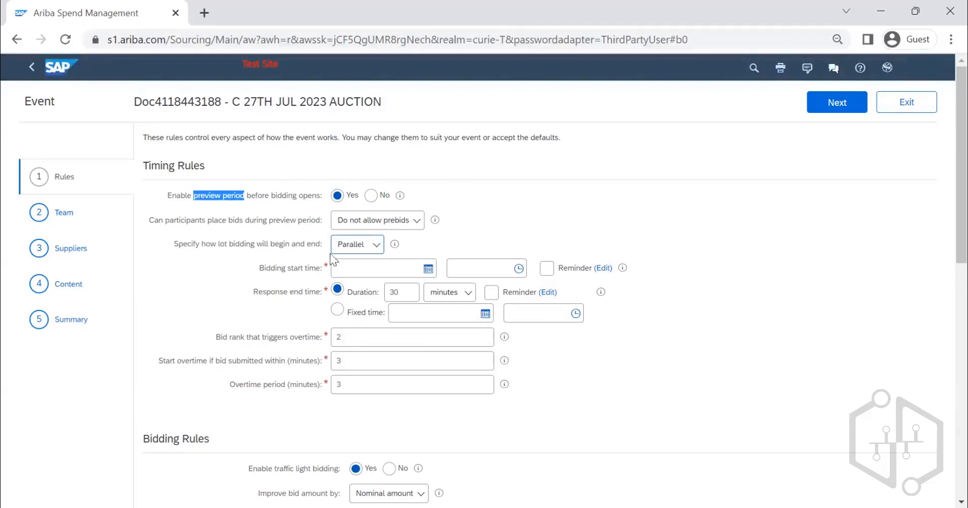
left_click(367, 246)
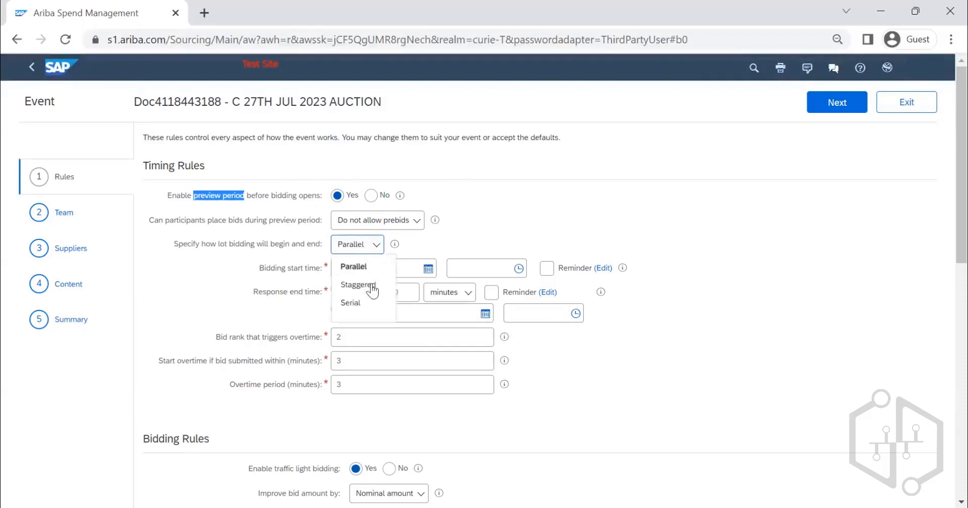
left_click(370, 285)
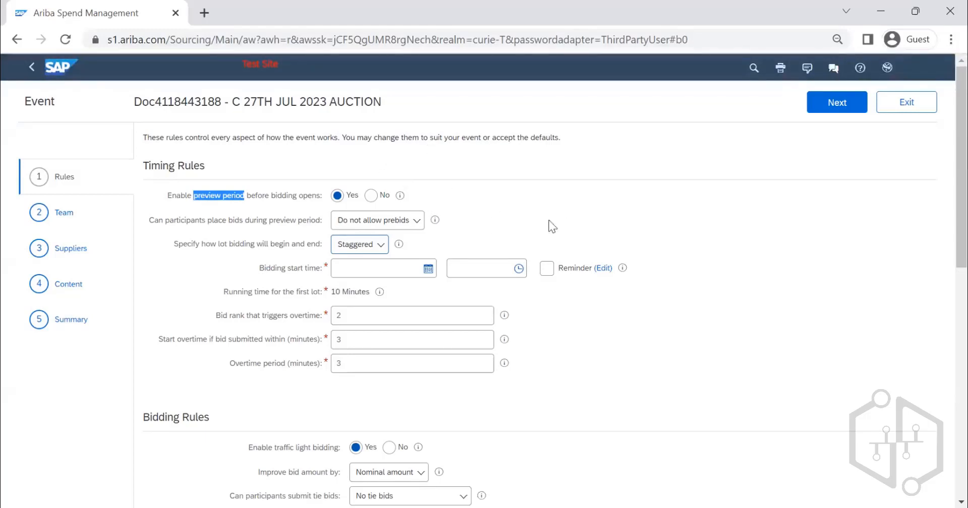
left_click(376, 249)
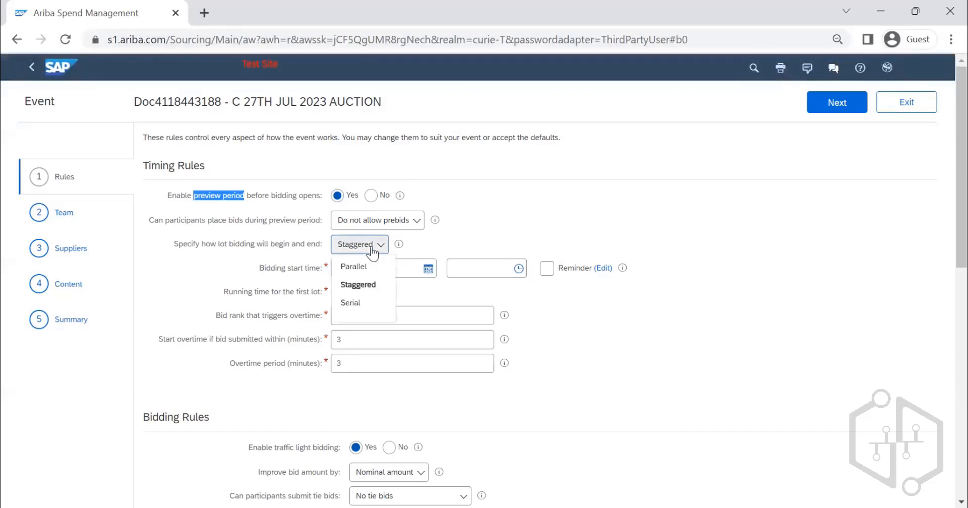
left_click(364, 304)
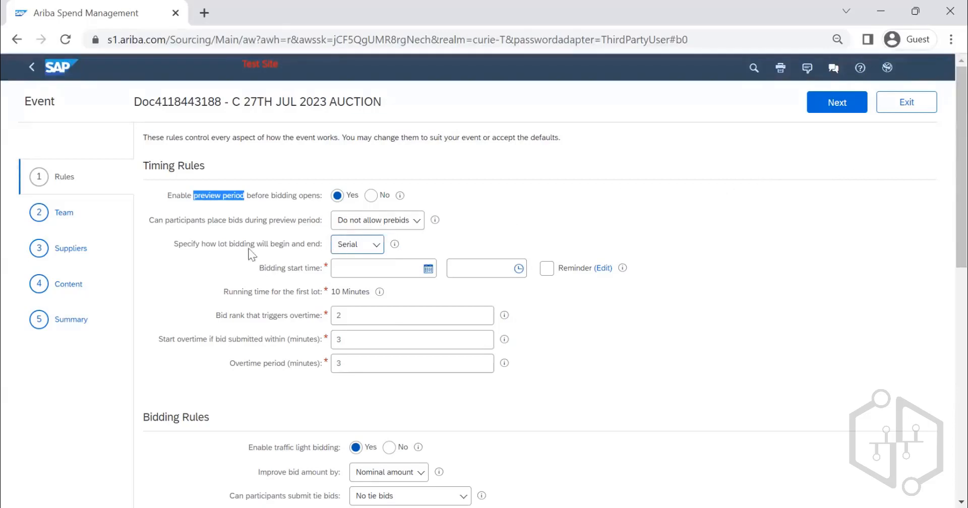
Step: Review the lot bidding timing options and read the help text explaining how each one works
left_click(357, 247)
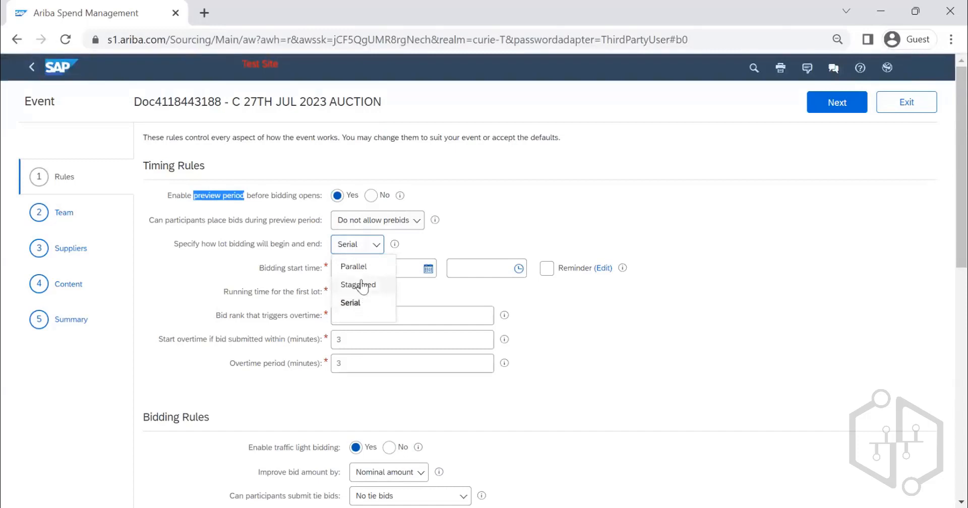
left_click(451, 233)
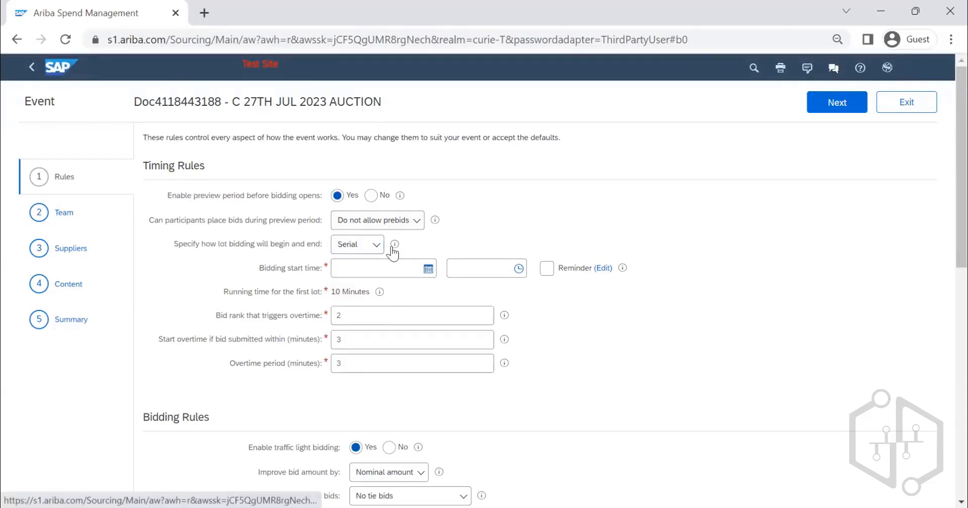
mouse_move(392, 248)
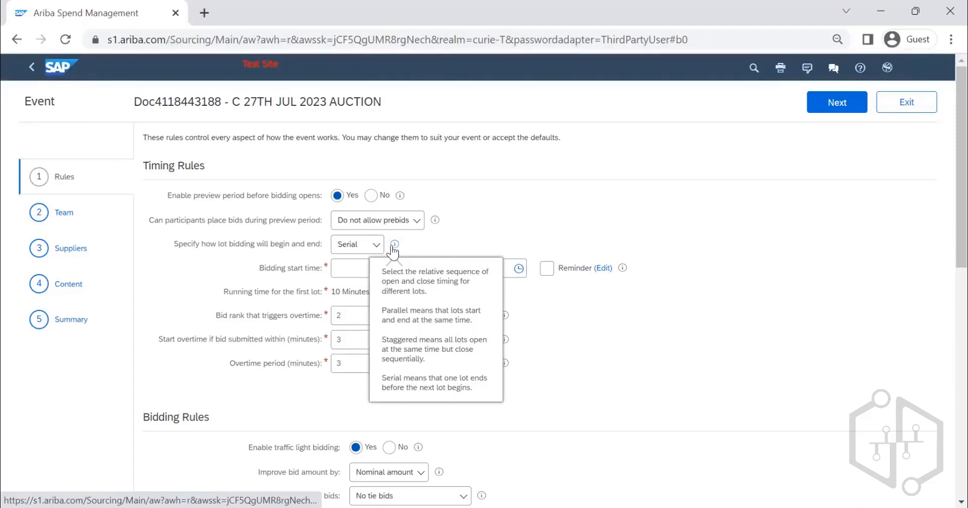
left_click(538, 203)
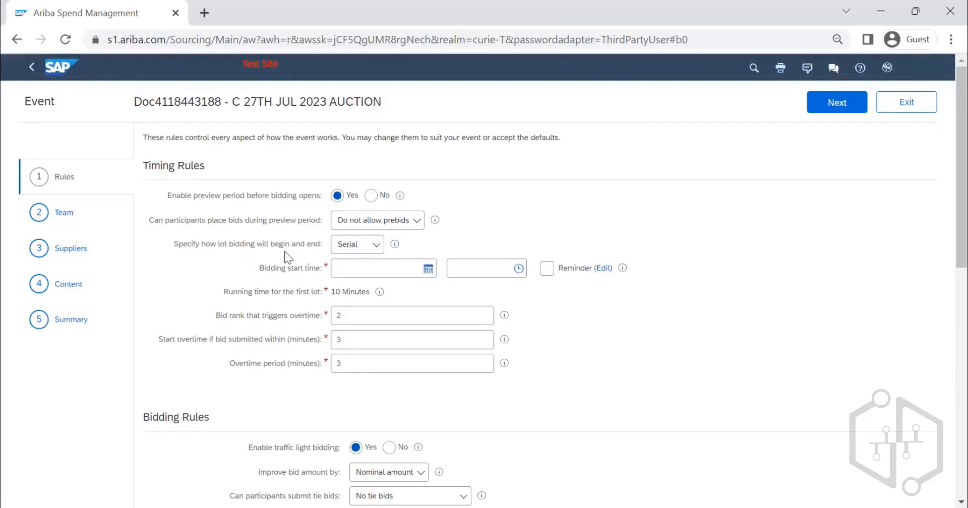
left_click(353, 247)
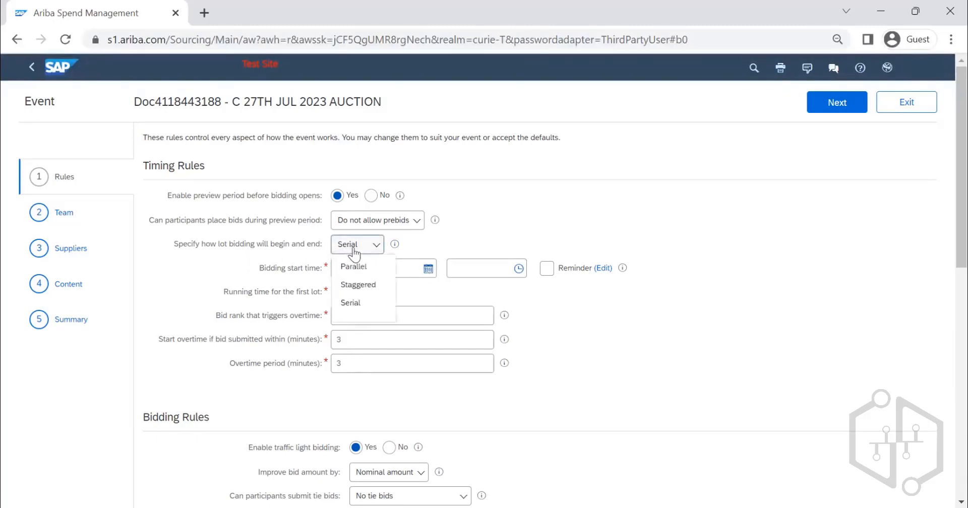
left_click(476, 225)
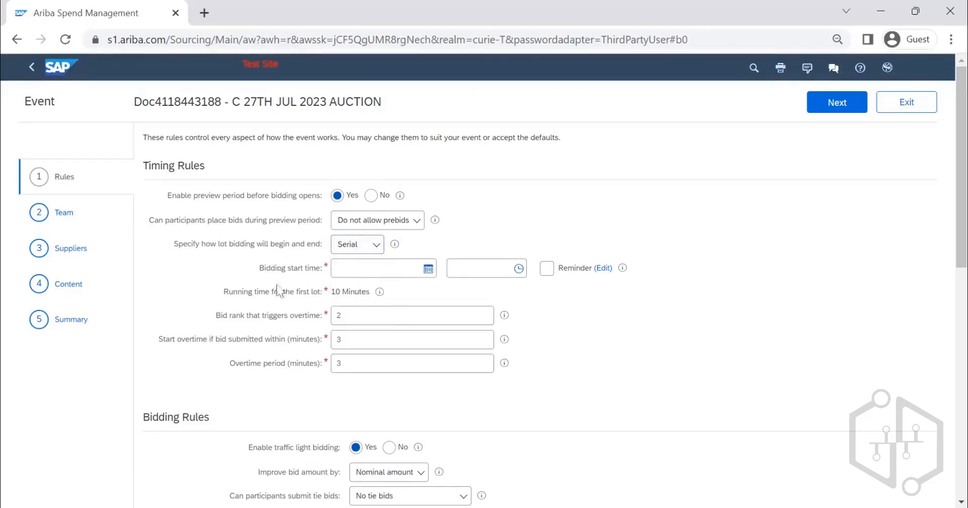
Step: Set the bidding start time to 7/27/2023 at 10:00 AM
left_click(430, 271)
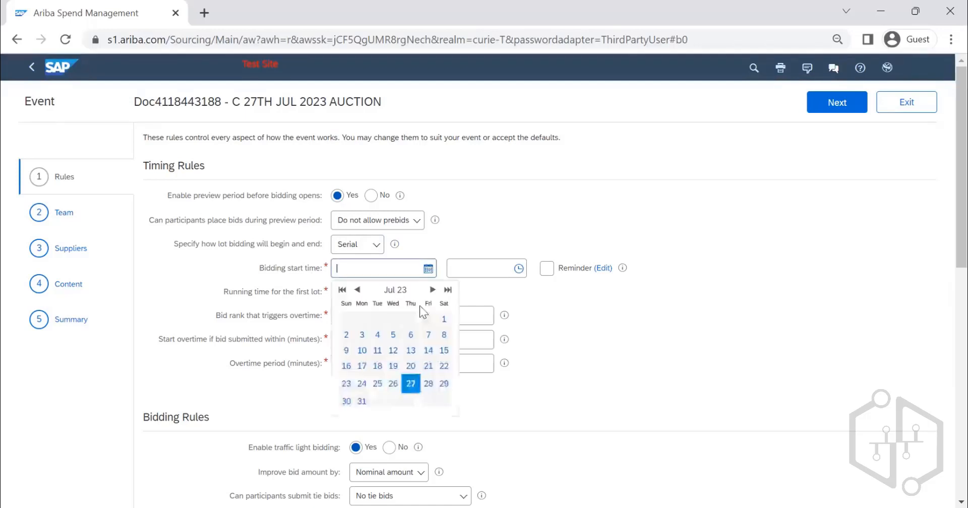
left_click(518, 268)
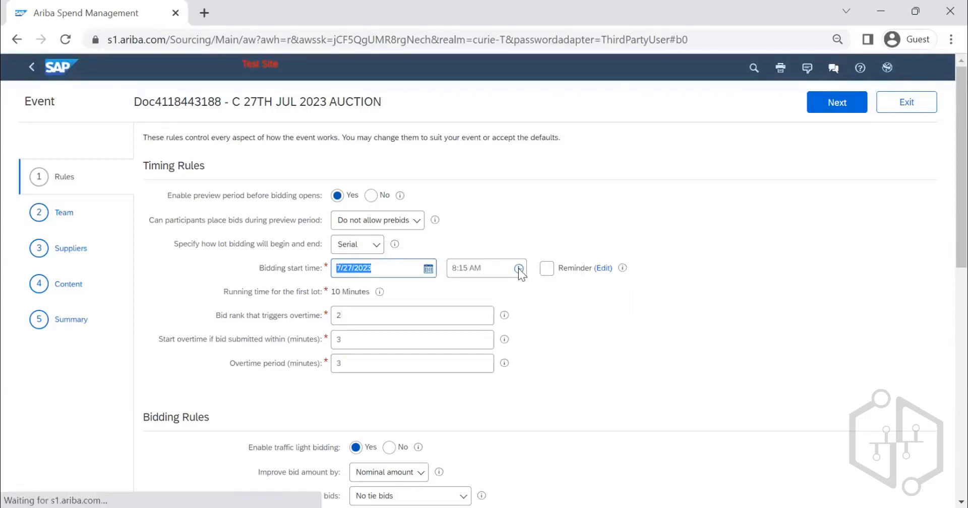
left_click(514, 274)
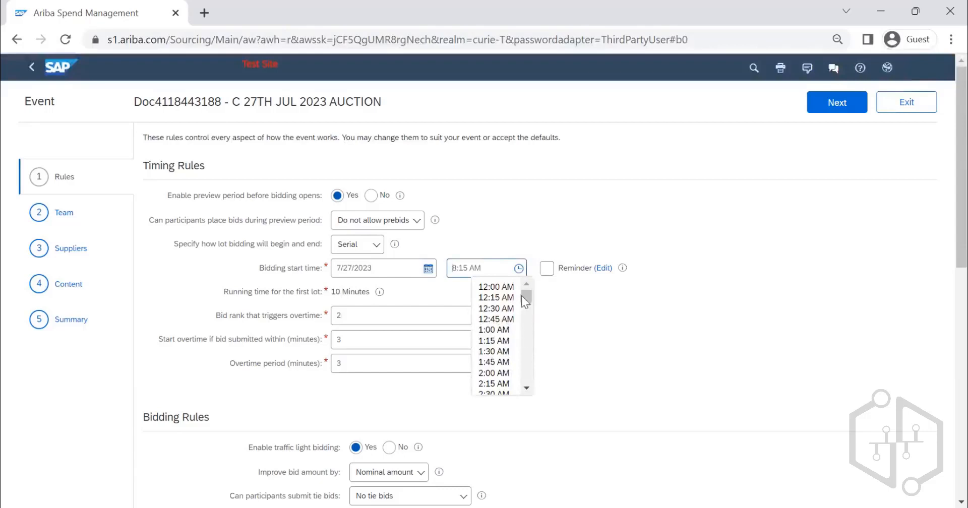
scroll(528, 315, "down", 5)
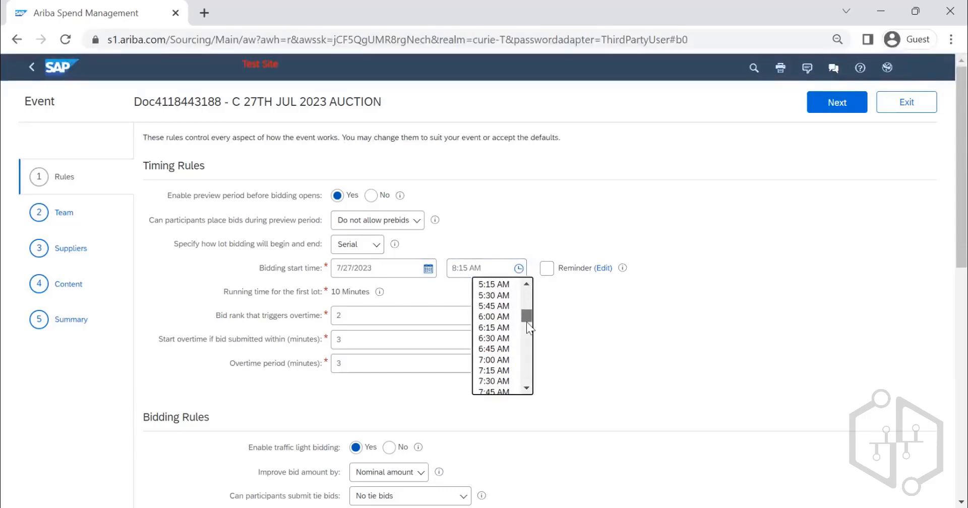
scroll(526, 325, "down", 2)
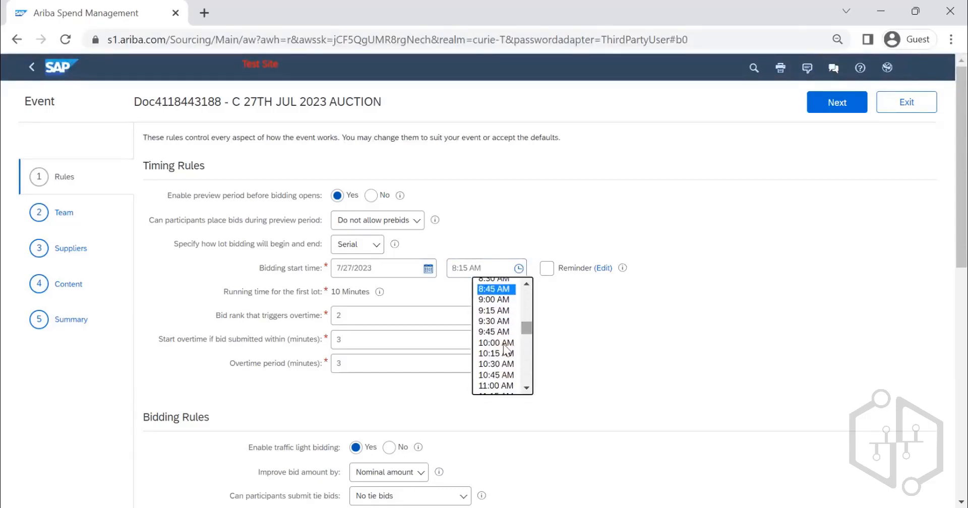
left_click(503, 344)
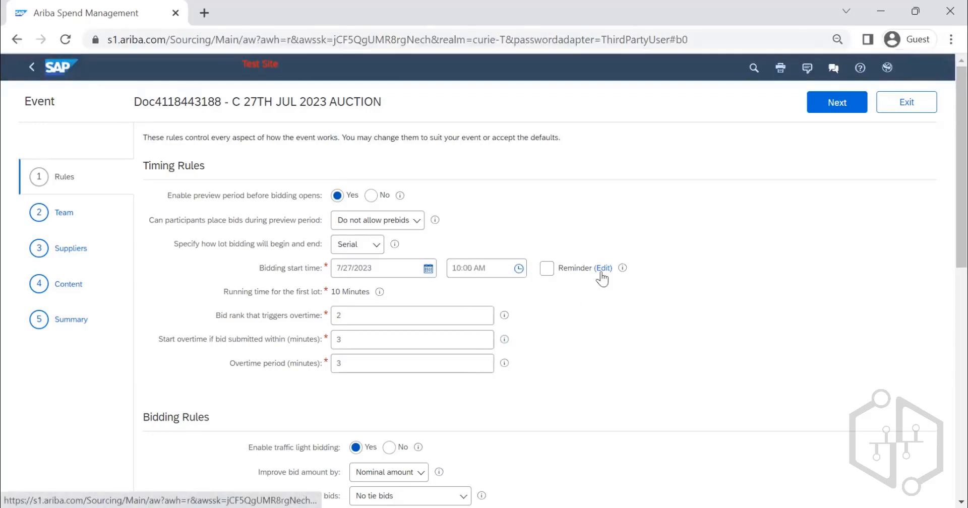
Step: Try enabling reminders for the bidding start time without reminder values, and disable them again
left_click(547, 273)
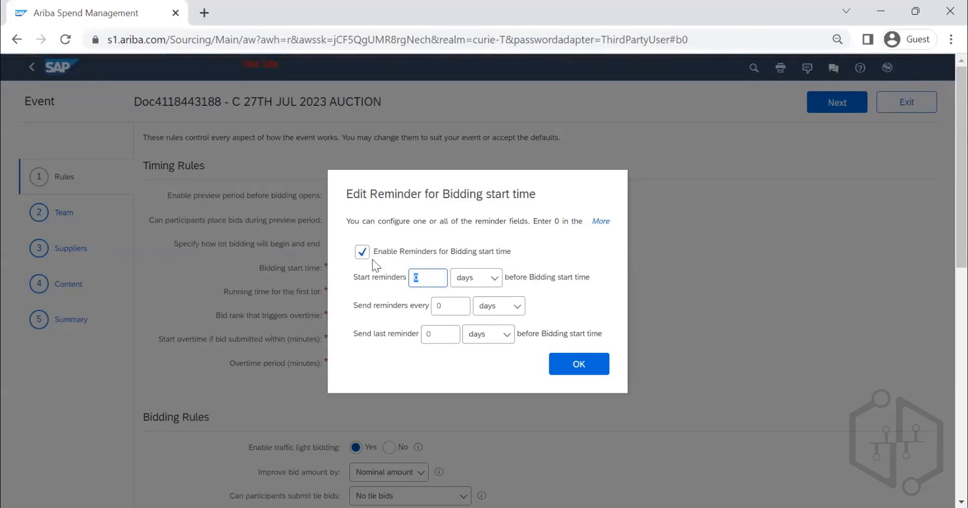
left_click(577, 371)
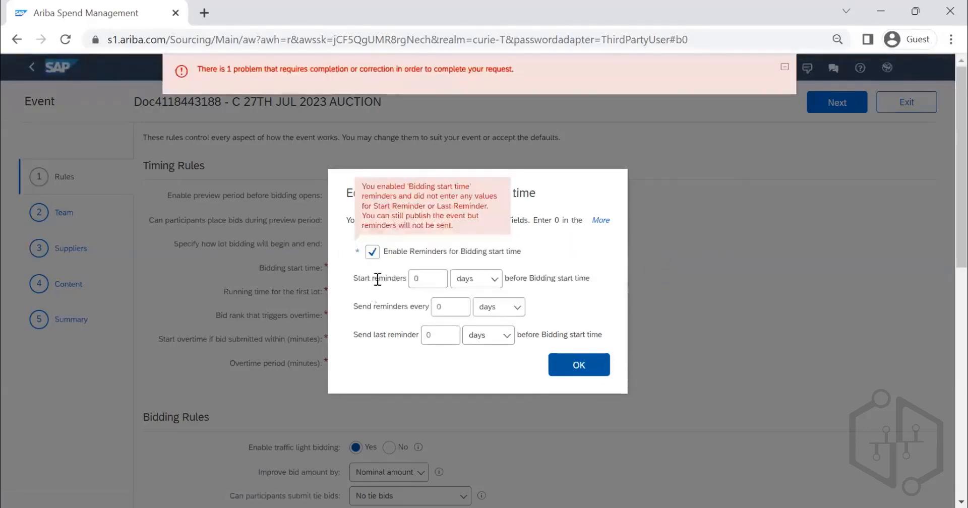
left_click(373, 256)
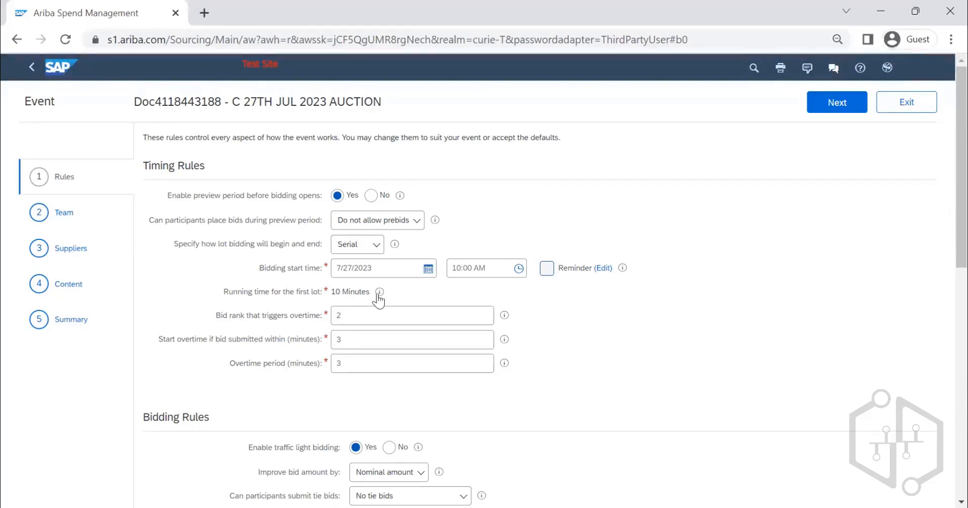
Step: Read the help on the first lot's running time and traffic light bidding, and review the bid rank overtime rule
mouse_move(379, 298)
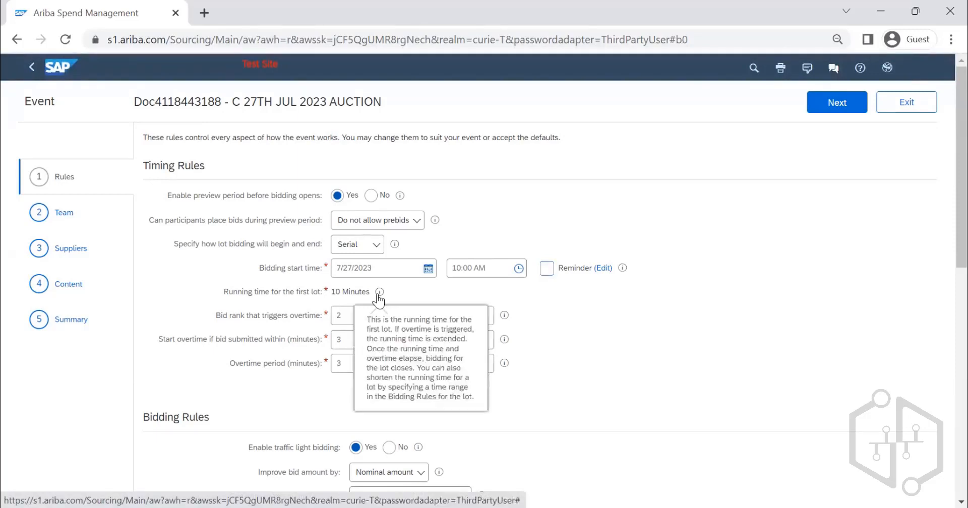
scroll(225, 250, "down", 2)
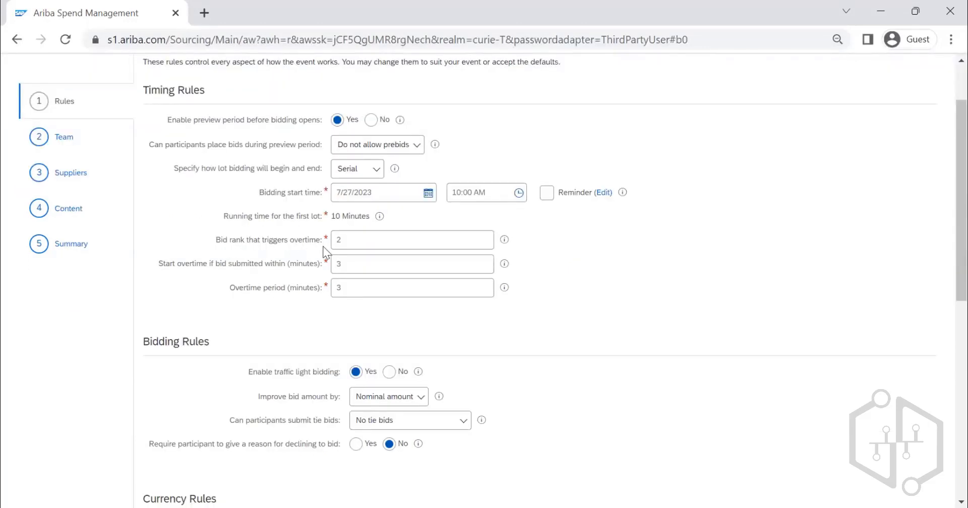
left_click_drag(352, 241, 328, 247)
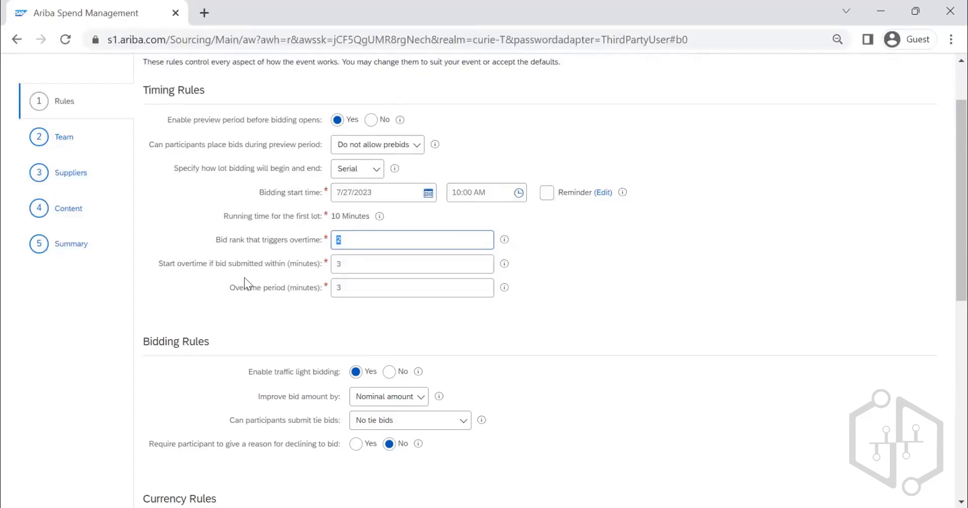
scroll(244, 277, "down", 1)
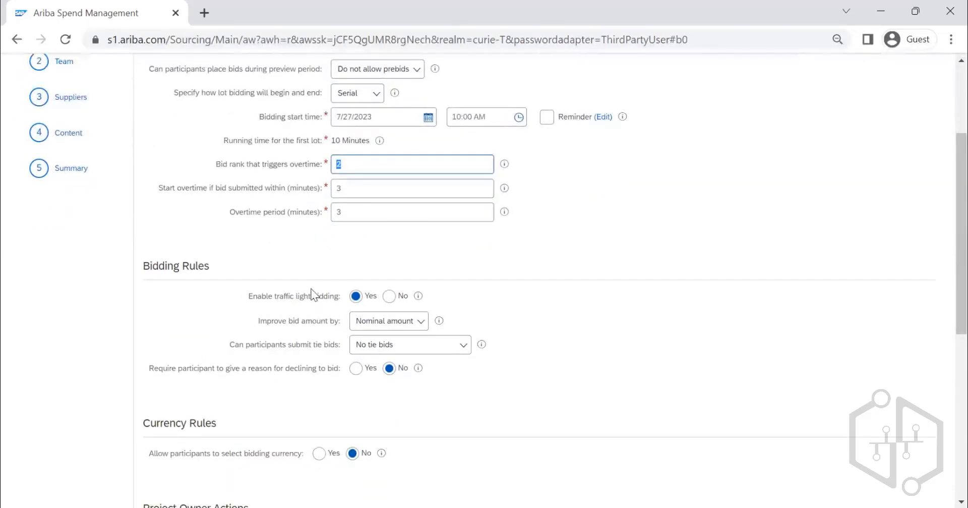
left_click(419, 300)
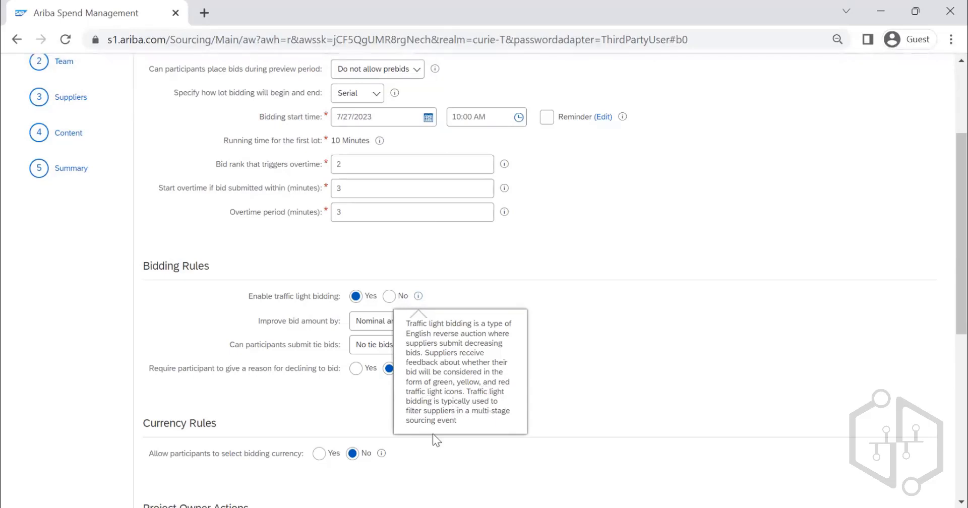
left_click(600, 341)
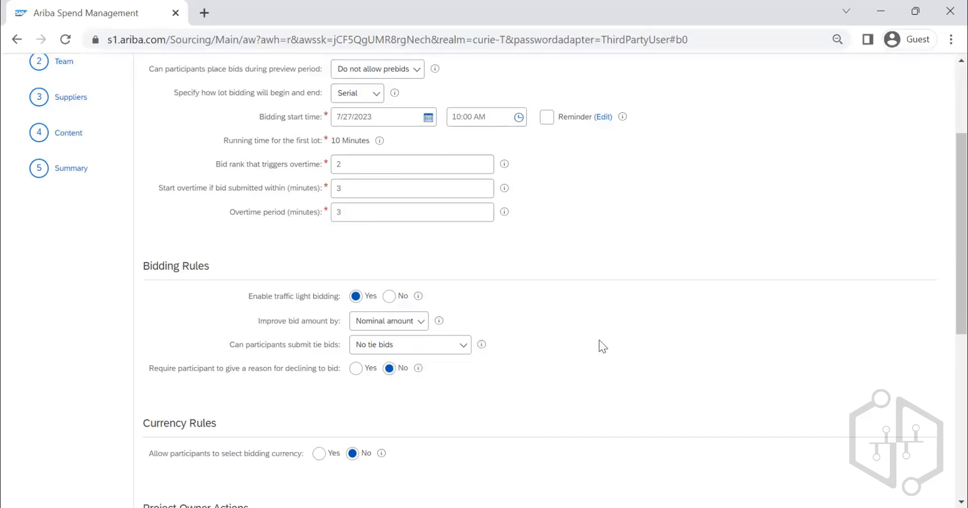
Step: Review the options for improving bid amounts and the currency, project owner and market feedback rules
scroll(308, 265, "down", 2)
scroll(330, 252, "up", 2)
left_click(387, 331)
left_click(664, 212)
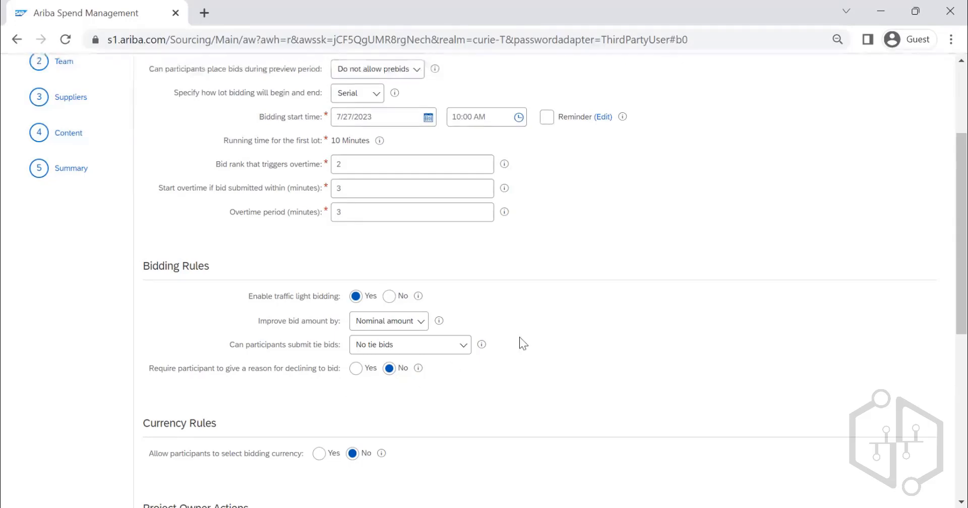
scroll(519, 342, "down", 3)
scroll(515, 319, "down", 2)
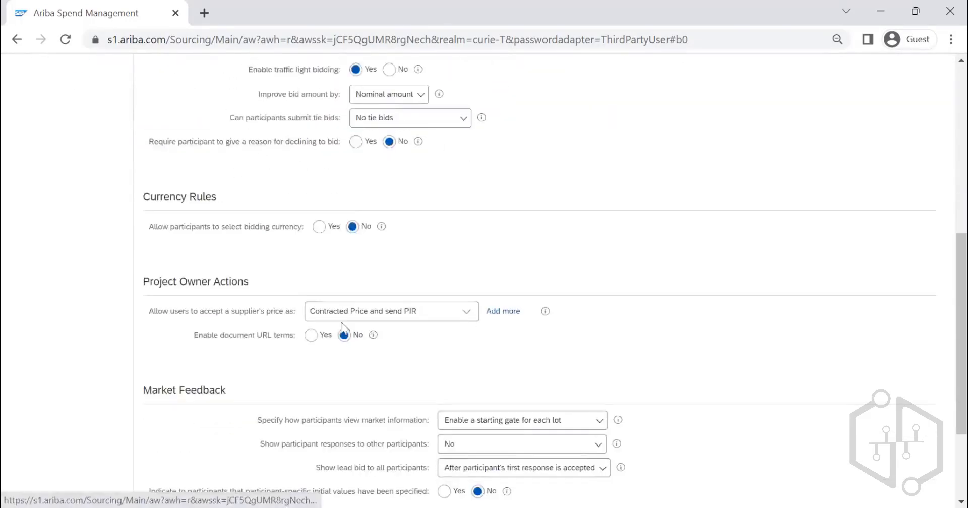
scroll(379, 344, "down", 2)
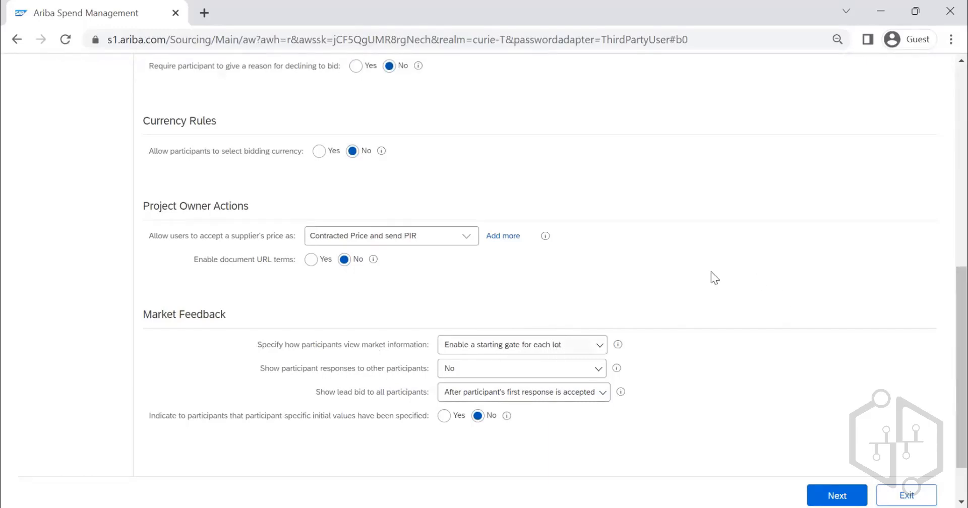
scroll(695, 250, "up", 10)
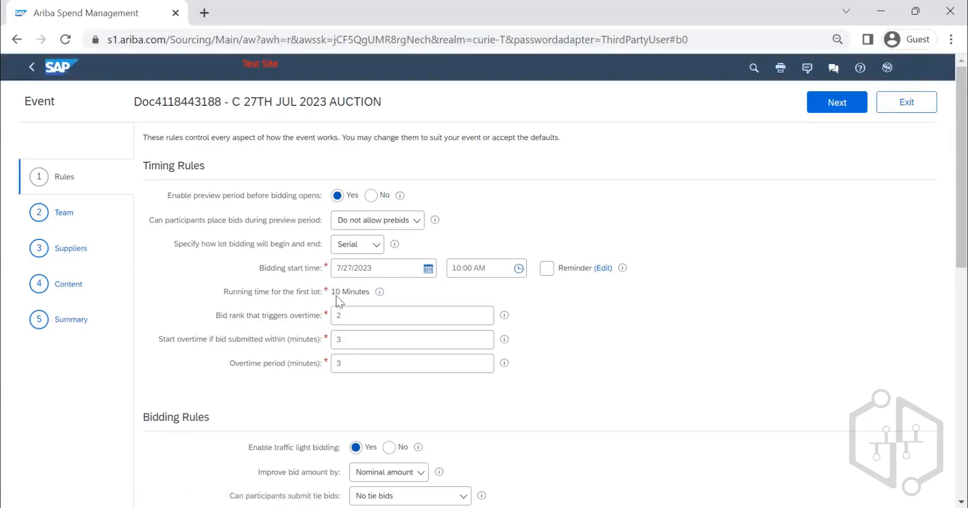
Step: Accept the event rules, continue to the Team stage and assign Buyer 7 to the Active Observers group
left_click(851, 108)
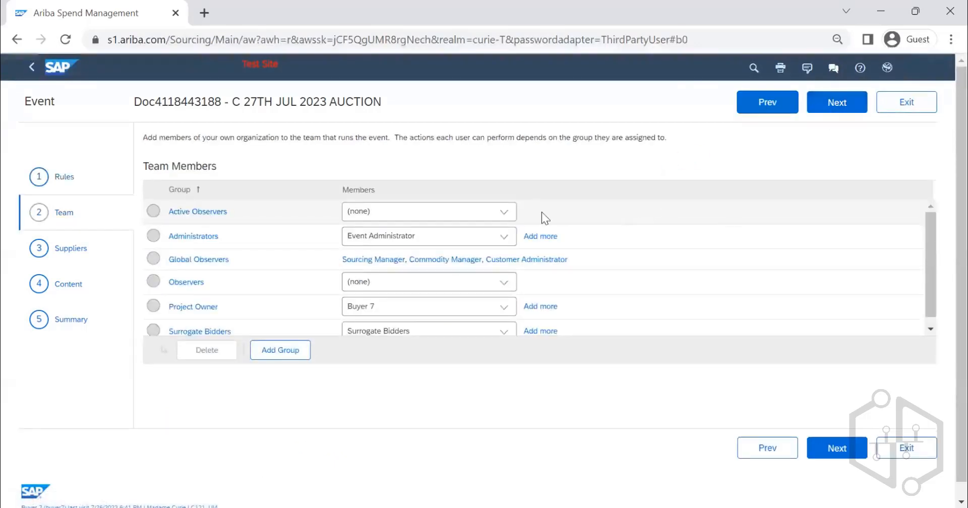
scroll(538, 211, "down", 1)
scroll(514, 214, "up", 1)
left_click(503, 213)
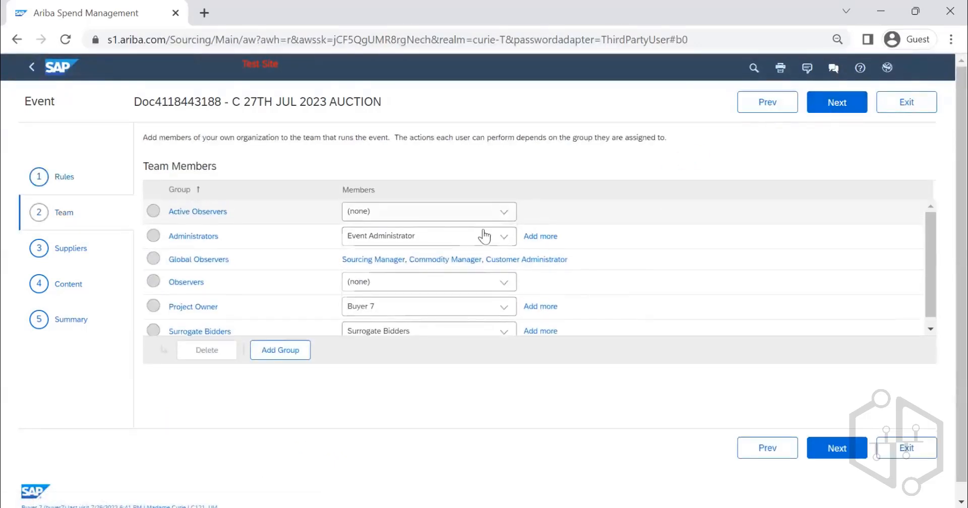
left_click(478, 267)
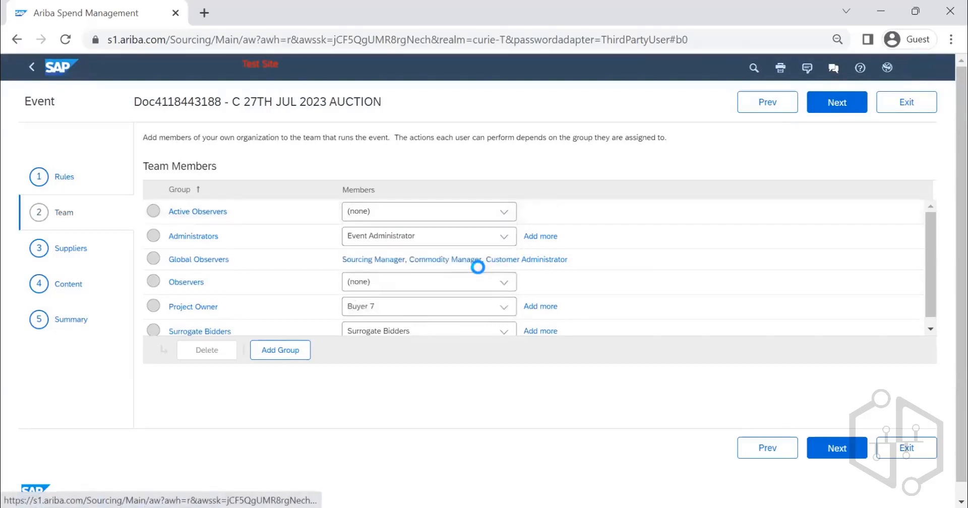
scroll(501, 283, "down", 1)
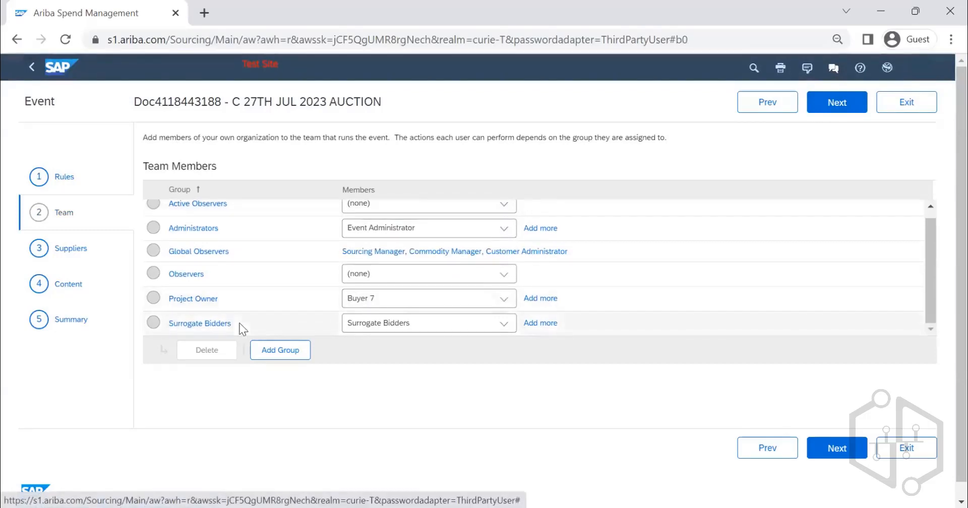
left_click(225, 326)
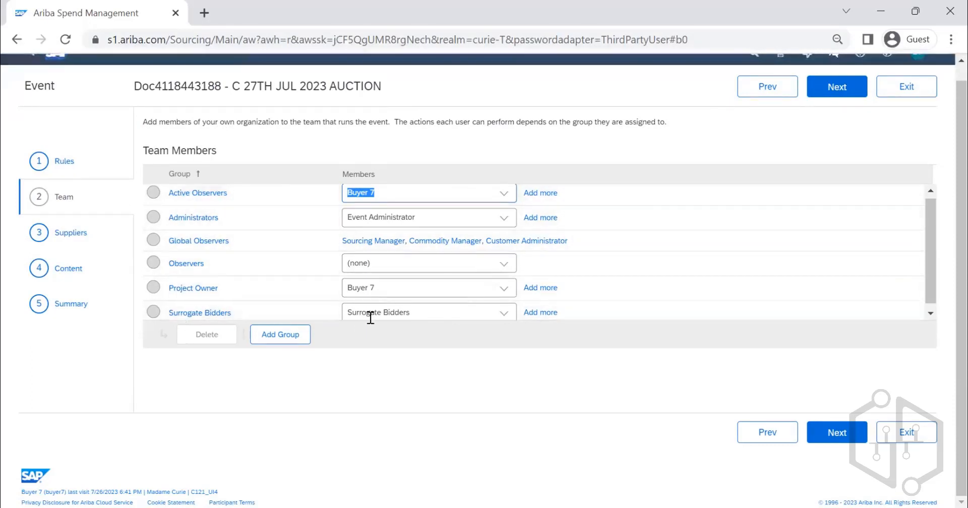
Step: Assign Buyer 7 to the Observers group and add Buyer 7 to the Surrogate Bidders group
left_click(503, 265)
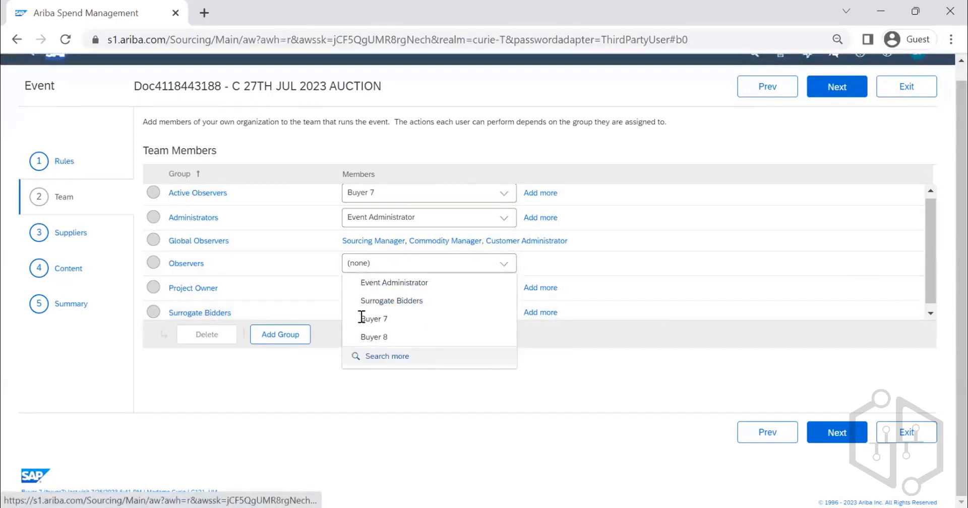
left_click(296, 320)
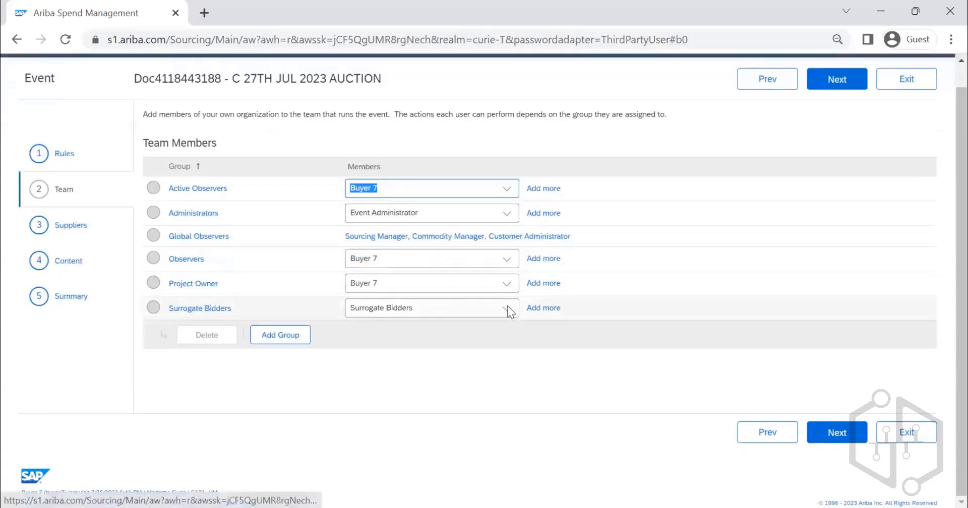
left_click(506, 308)
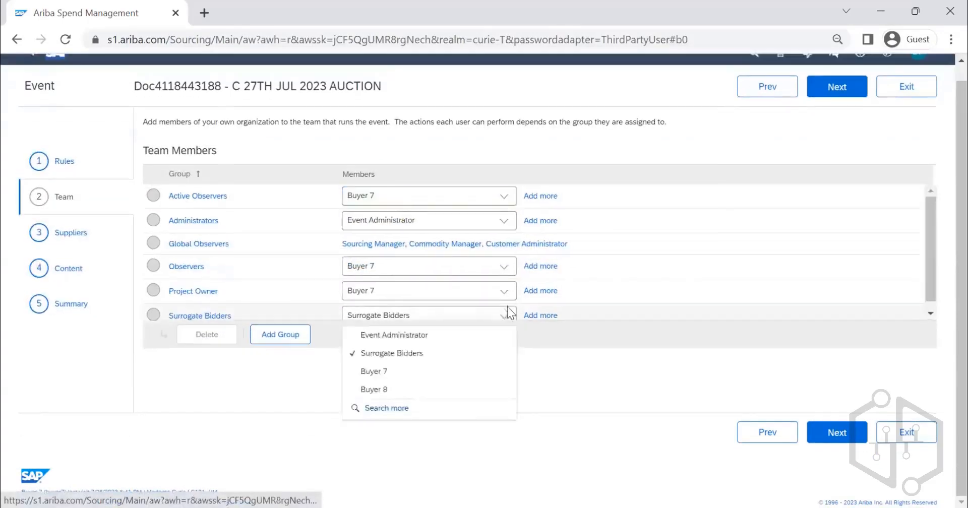
left_click(412, 373)
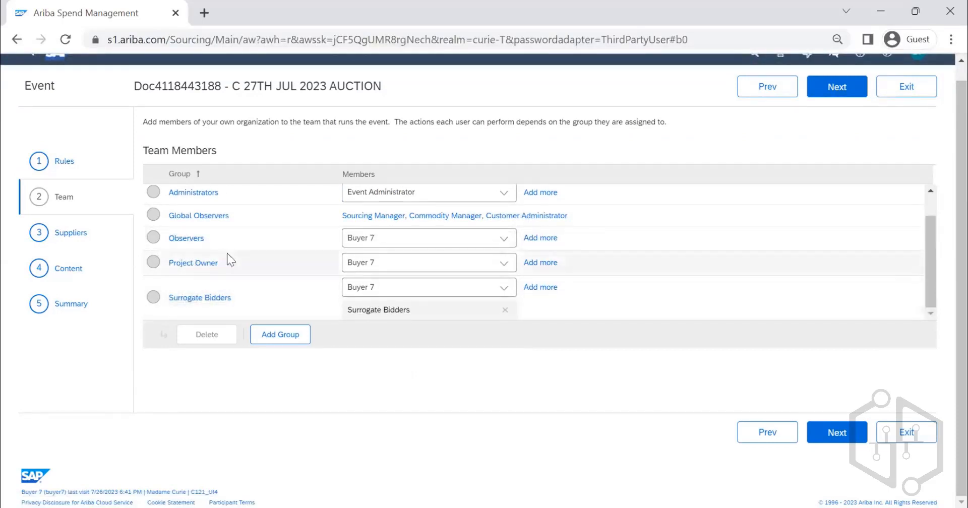
Step: Continue to the Suppliers stage and search for participants by past events with the creation date Yesterday
left_click(833, 94)
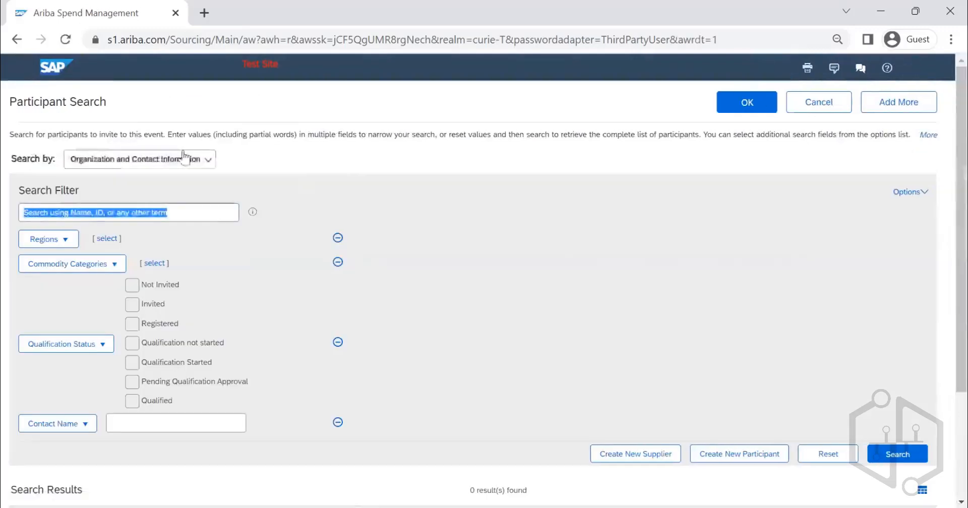
left_click(151, 159)
left_click(144, 217)
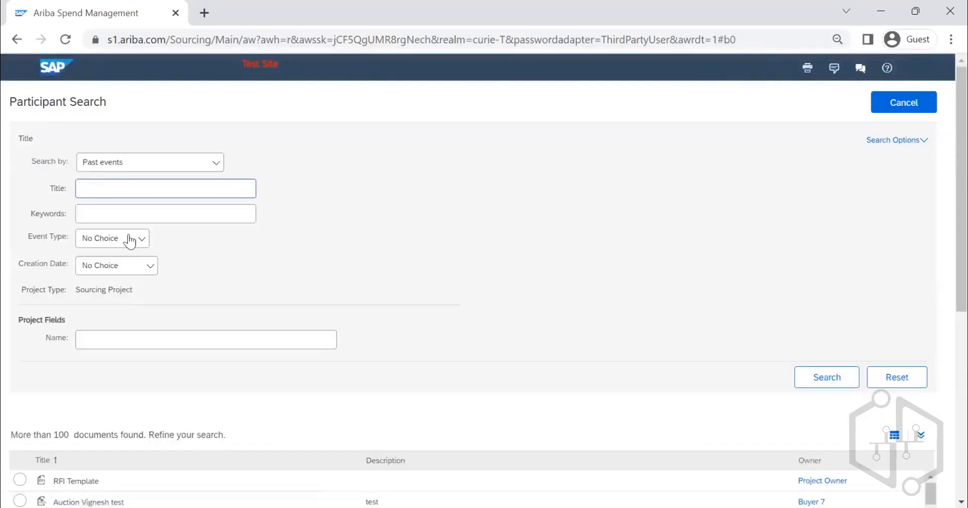
left_click(130, 241)
left_click(121, 265)
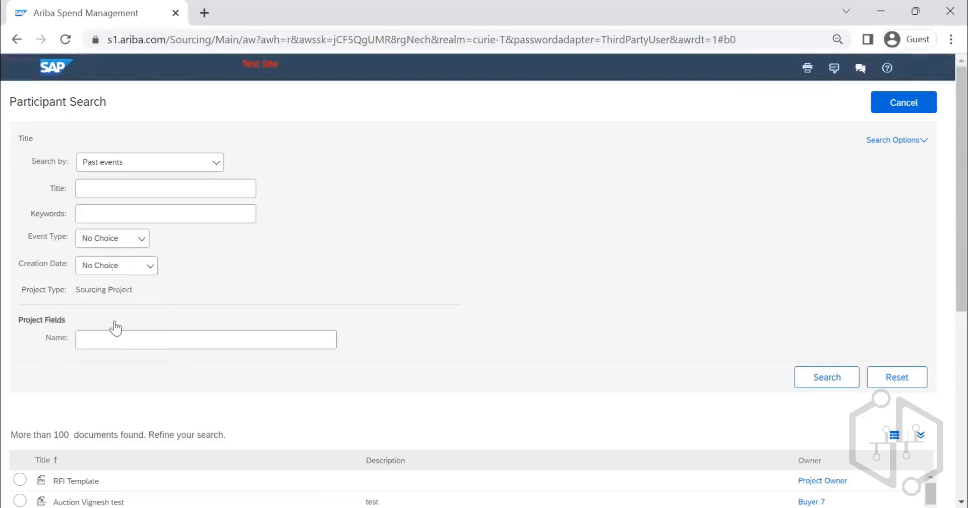
left_click(116, 326)
left_click(823, 388)
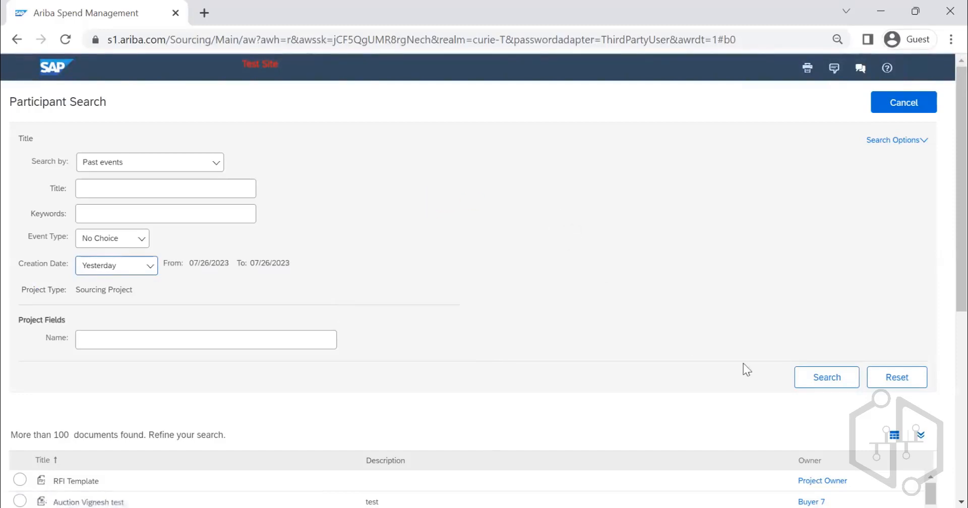
Step: Run the past-events participant search and choose the event FIRST ROUND RFI as the source of suppliers
left_click(833, 383)
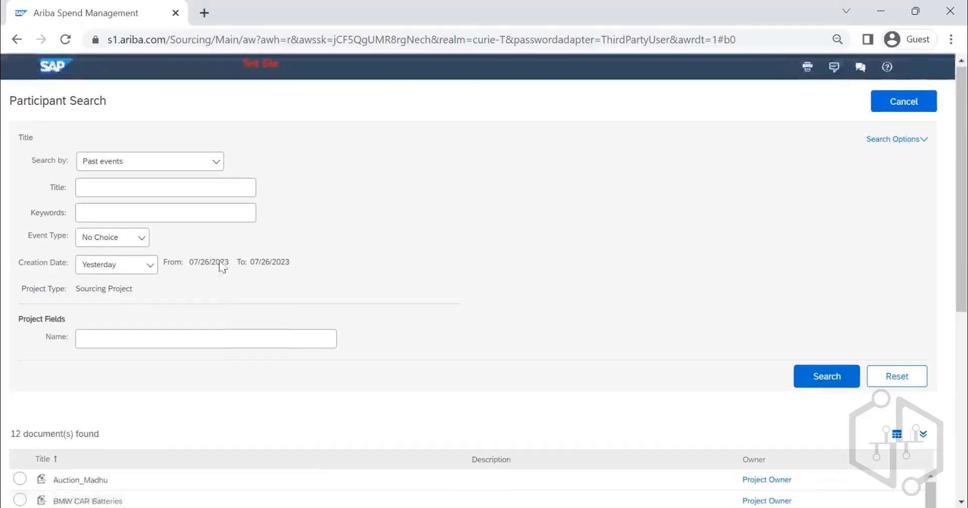
scroll(147, 296, "down", 5)
scroll(131, 318, "down", 1)
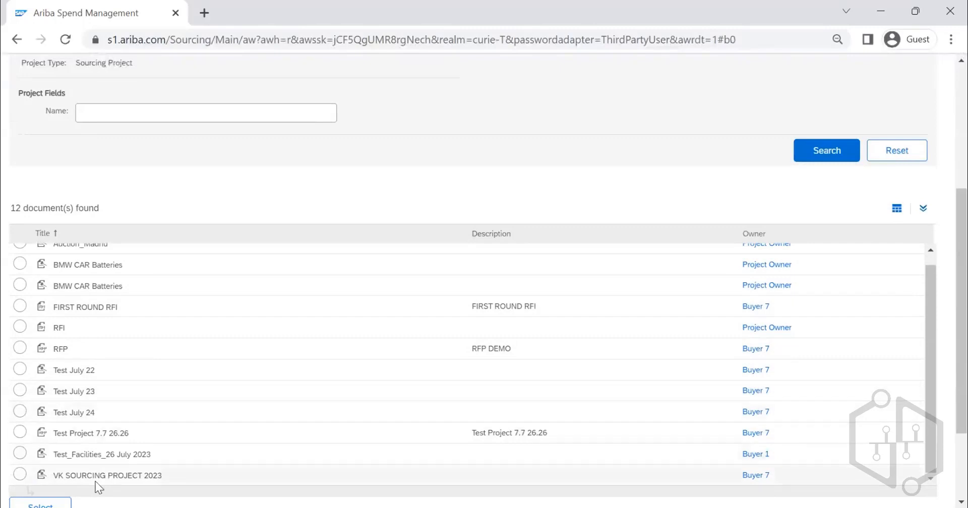
scroll(90, 474, "down", 2)
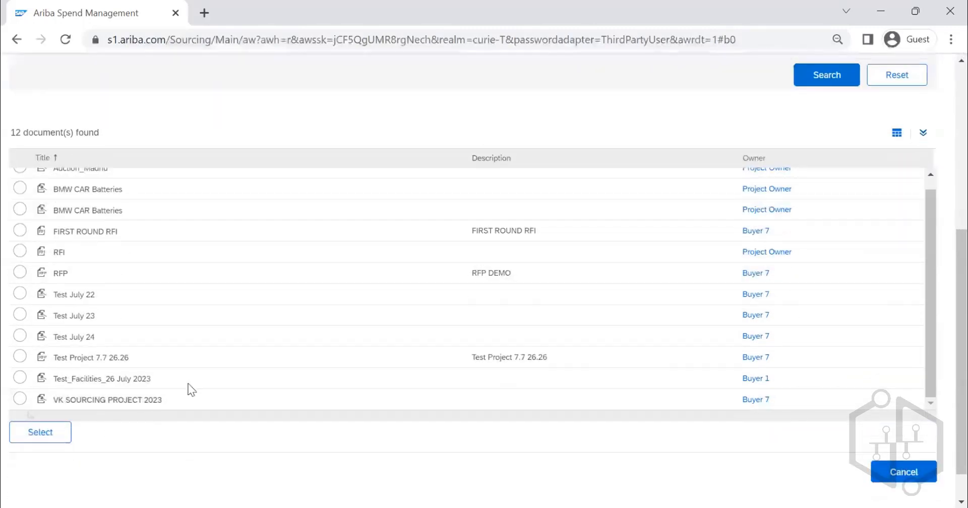
left_click_drag(807, 233, 602, 122)
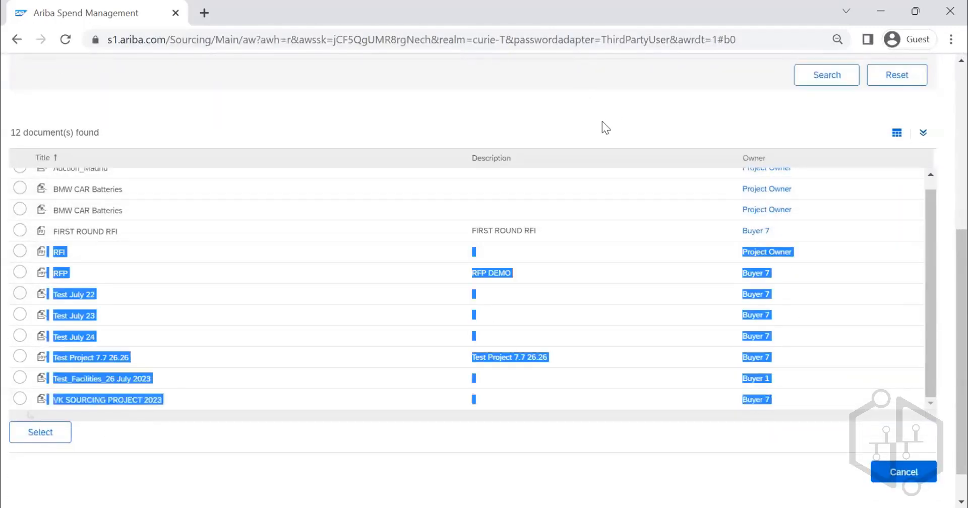
left_click(448, 245)
scroll(162, 260, "up", 1)
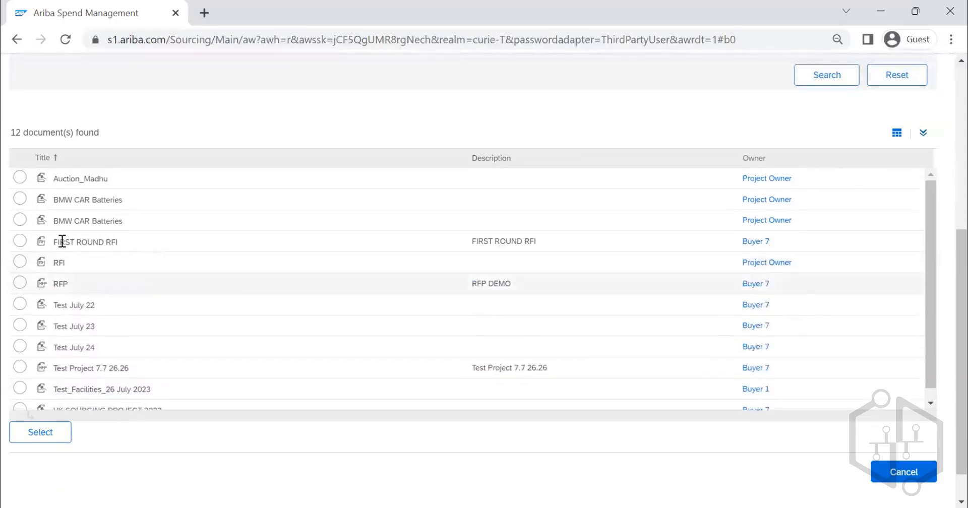
left_click(21, 241)
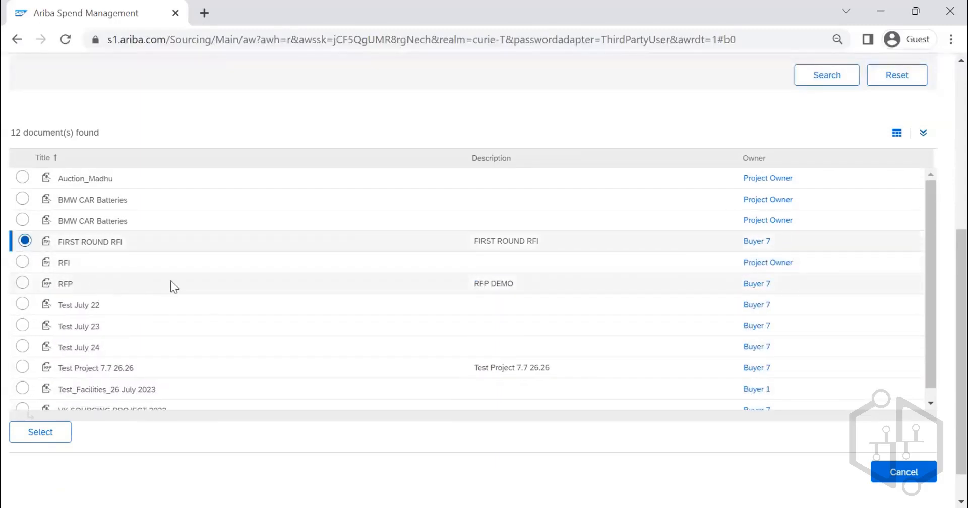
left_click(38, 438)
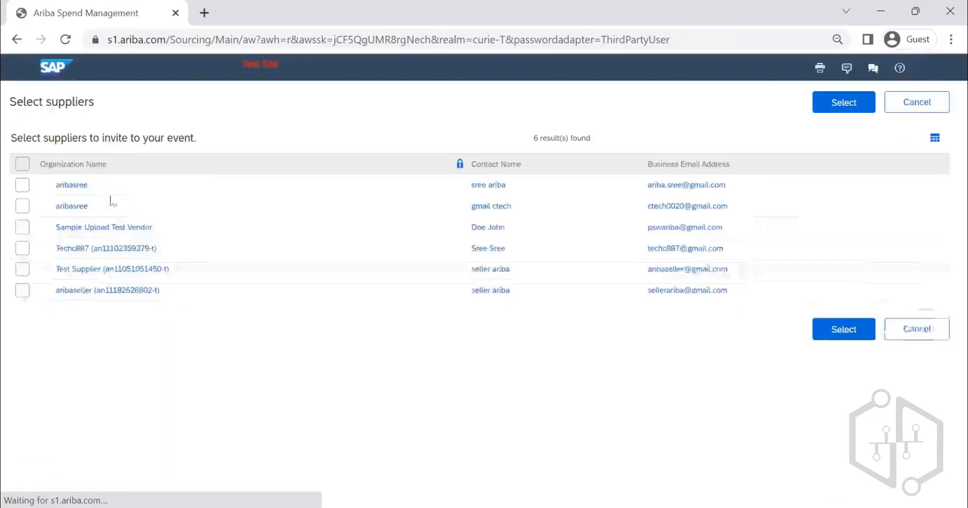
Step: Invite all suppliers listed from the chosen past event and continue to the Content stage
left_click(23, 164)
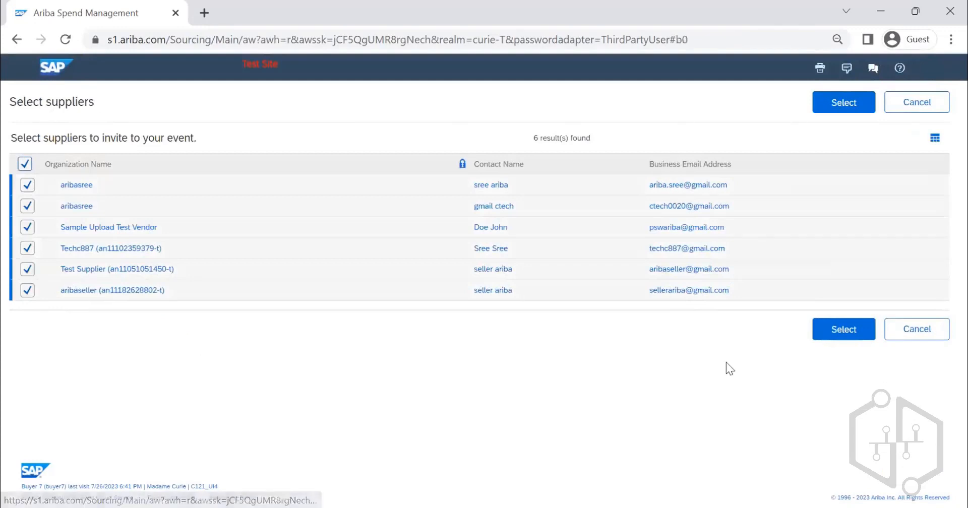
left_click(825, 332)
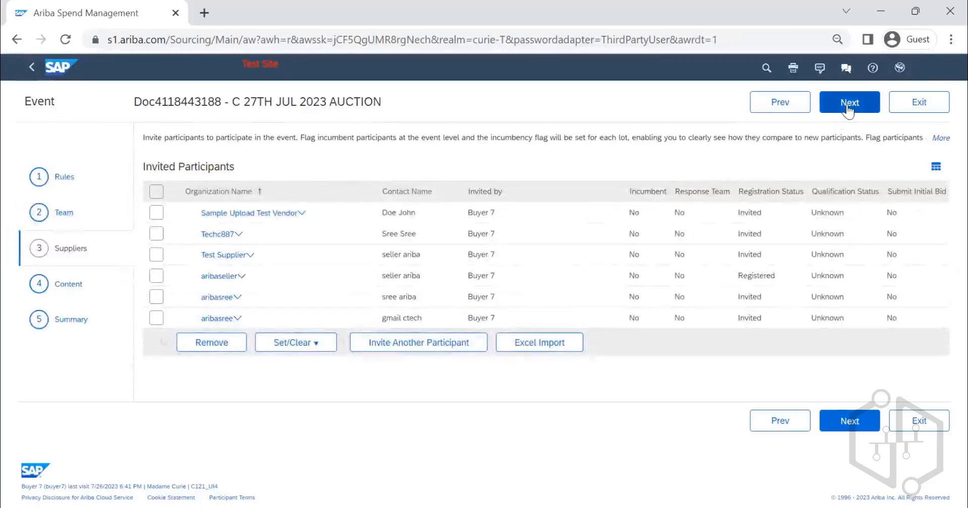
left_click(849, 105)
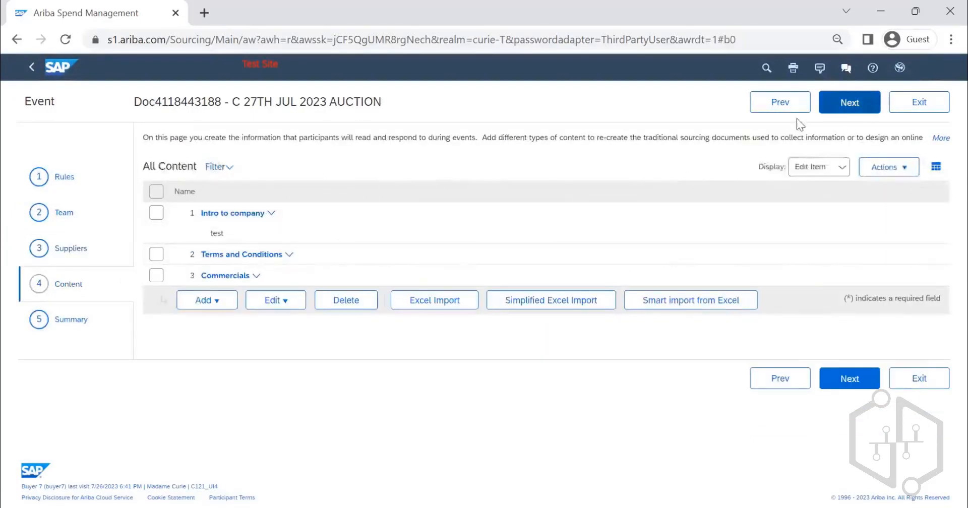
left_click(779, 102)
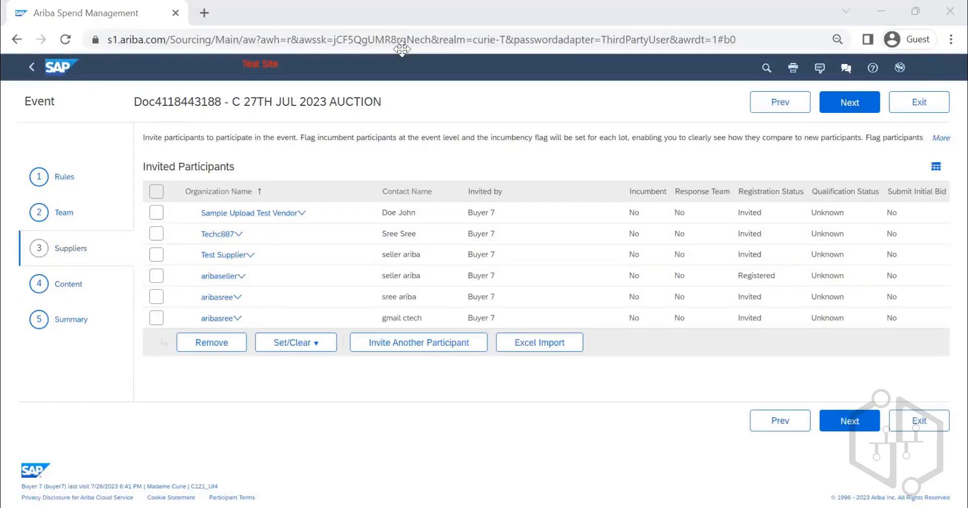
left_click(829, 101)
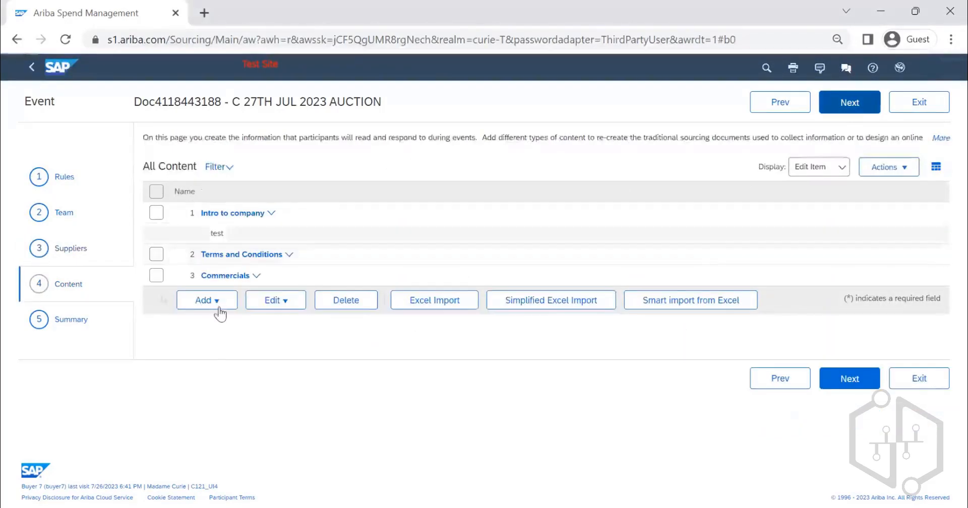
left_click(219, 308)
left_click(164, 207)
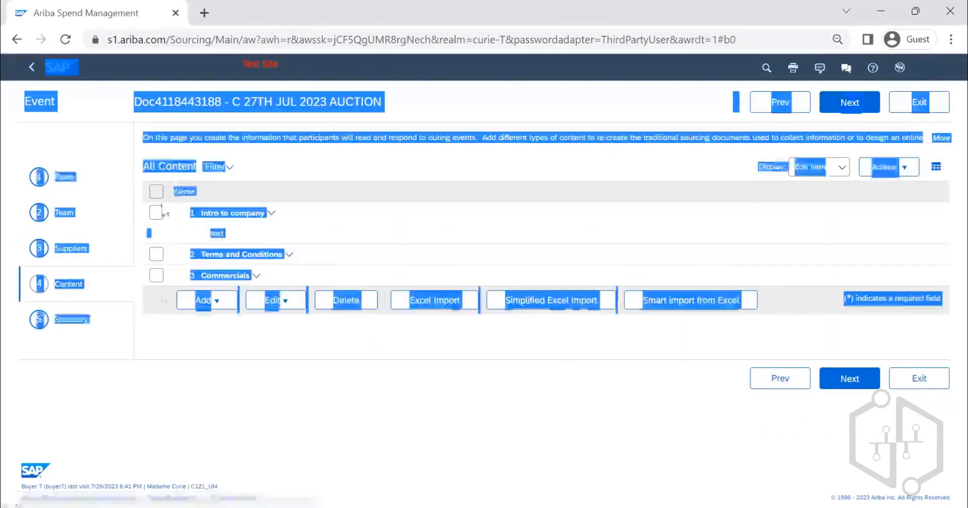
left_click(153, 207)
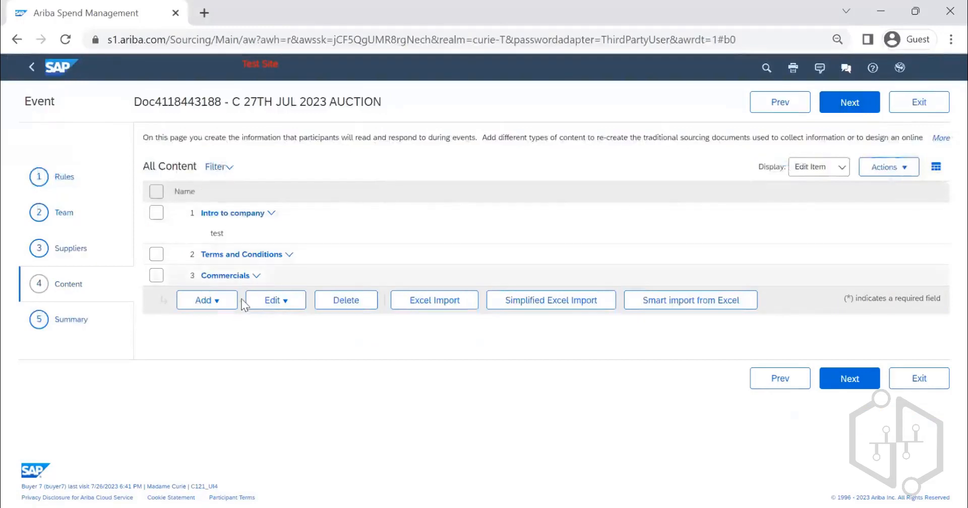
Step: Delete the existing content items Intro to company, Terms and Conditions, and Commercials from the event
left_click(156, 192)
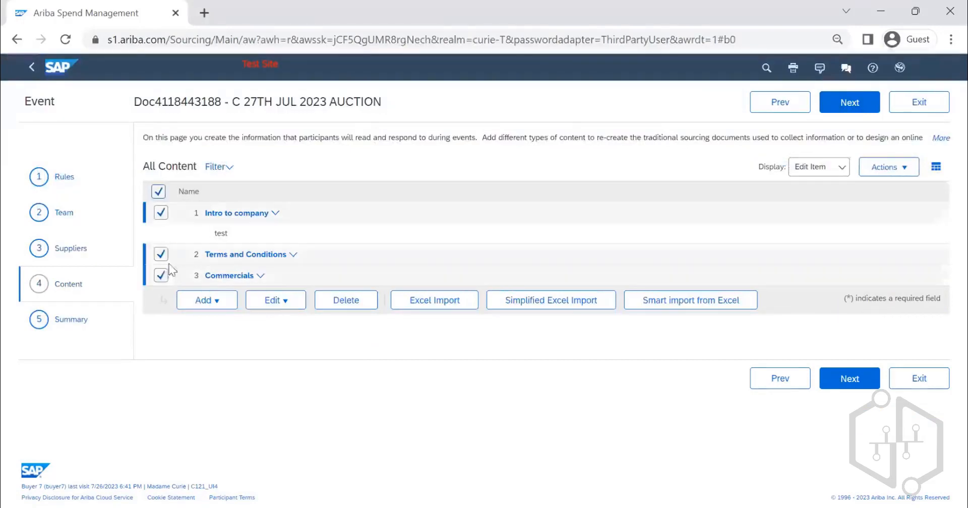
left_click(325, 301)
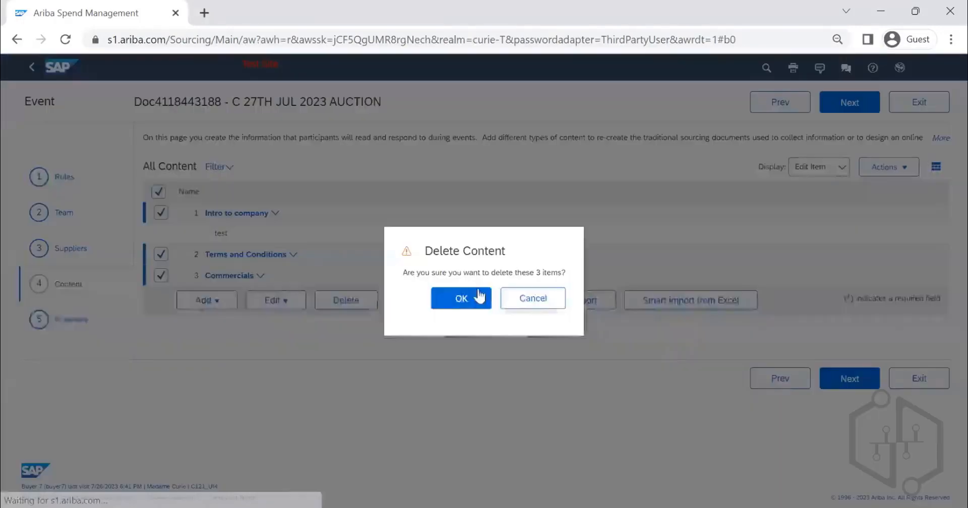
left_click(478, 297)
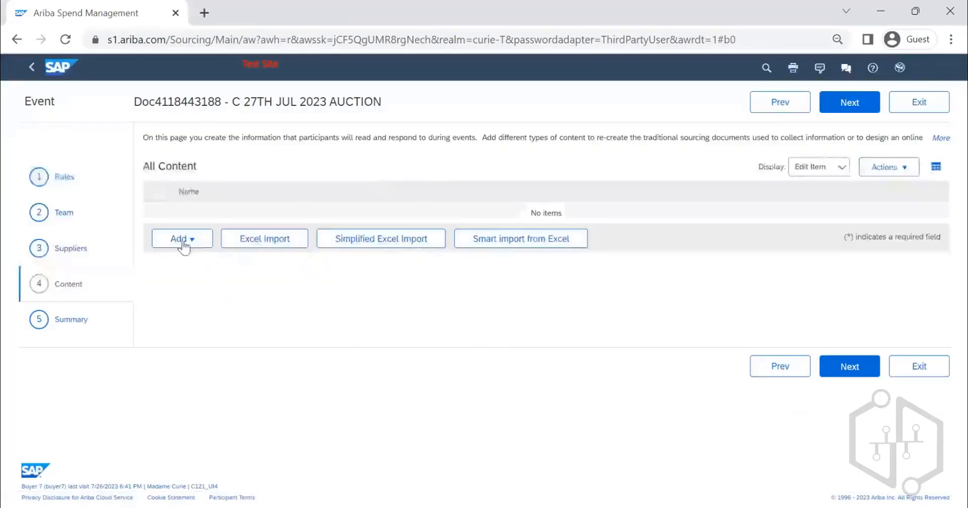
Step: Add a line item to the event content with LAPTOP as both its name and description
left_click(182, 239)
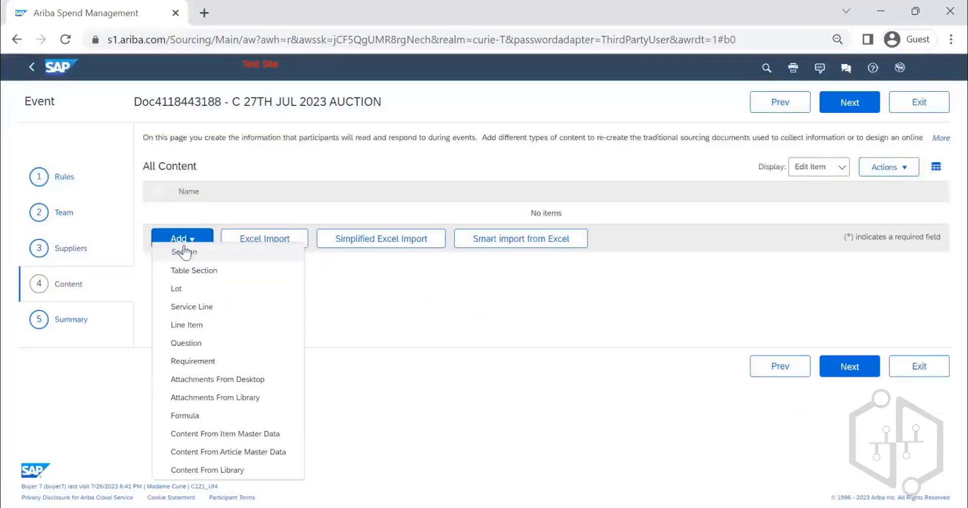
left_click(204, 325)
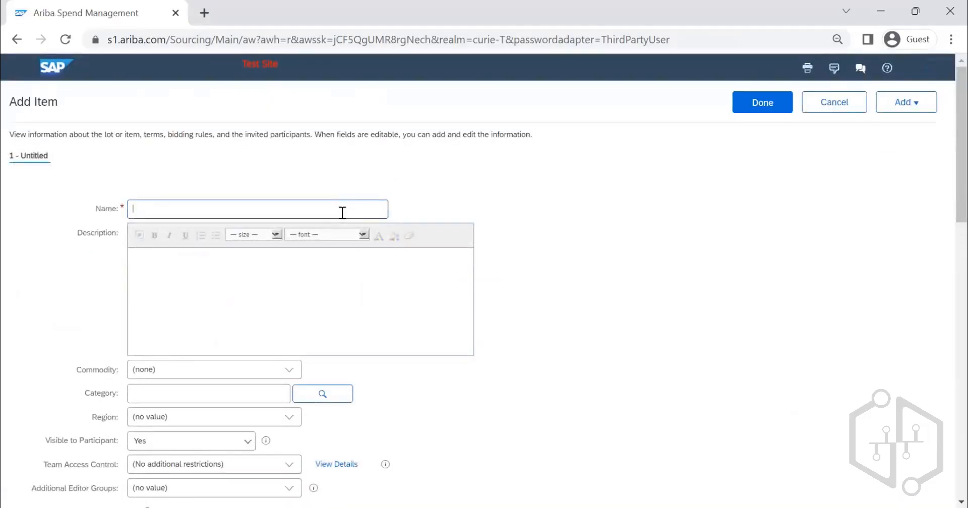
type("LAP")
left_click_drag(259, 207, 89, 238)
key("ctrl+c")
left_click(170, 272)
key("ctrl+v")
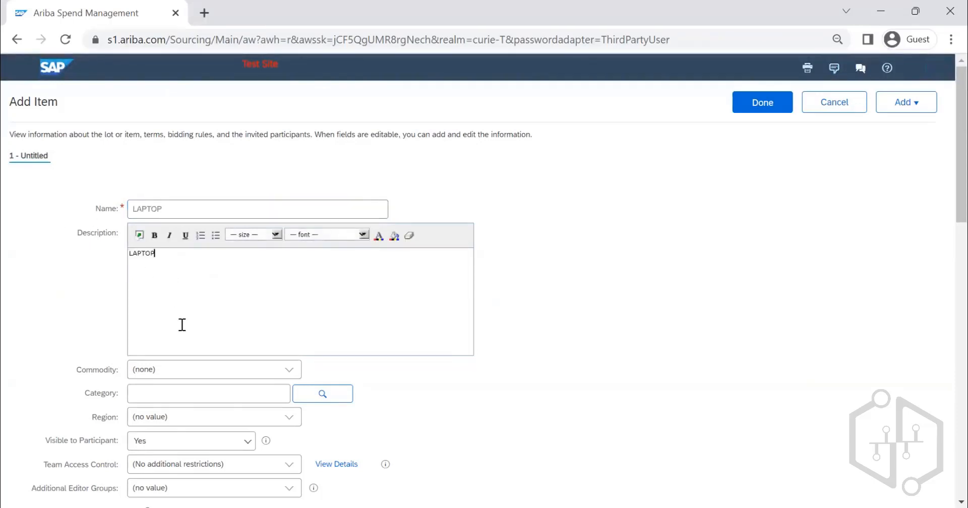
Step: Set the LAPTOP line item's commodity to Laptop 1022
scroll(247, 342, "down", 2)
left_click(284, 299)
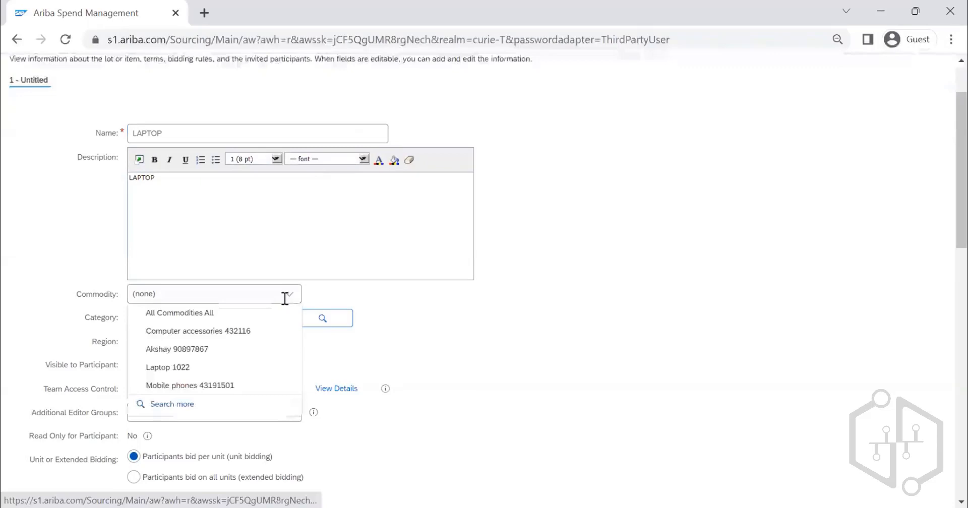
left_click(248, 369)
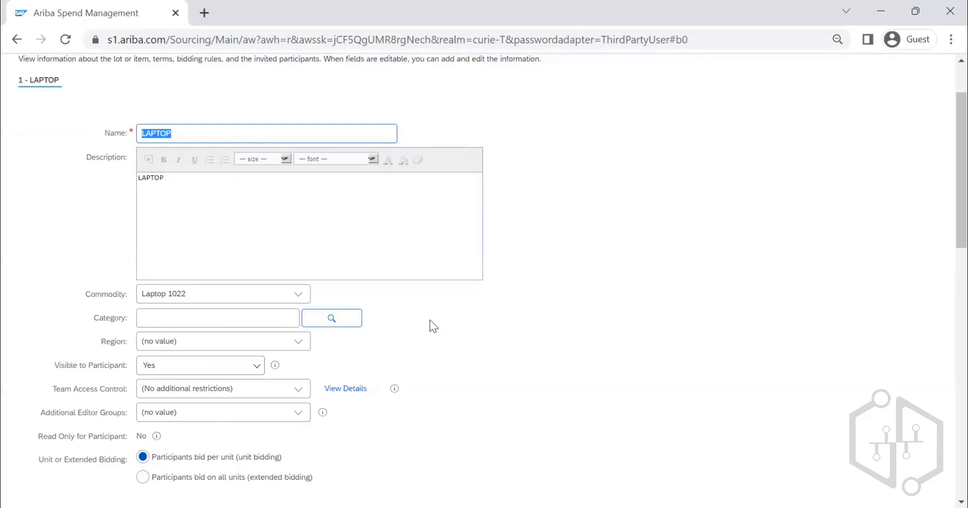
Step: Review the line item's participant visibility, team access control and unit or extended bidding settings
scroll(392, 334, "down", 1)
scroll(393, 335, "down", 5)
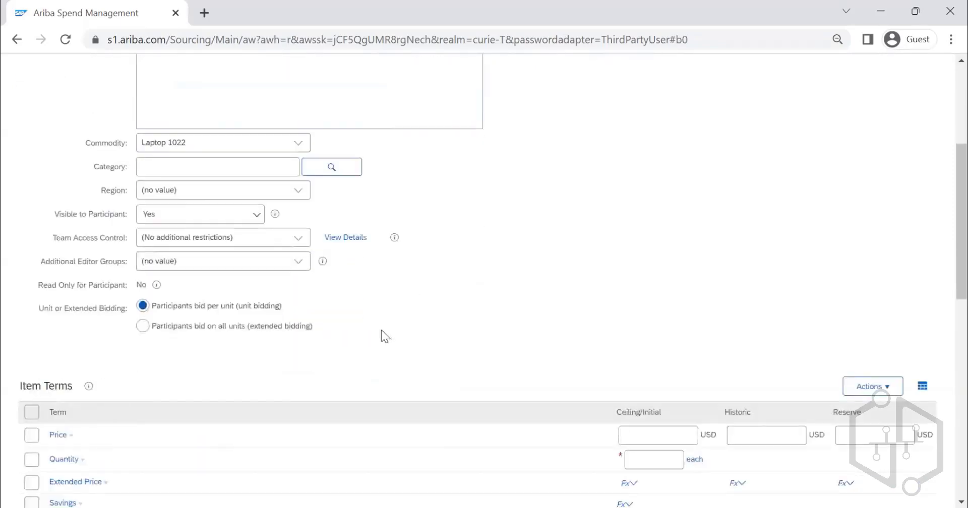
scroll(363, 331, "up", 3)
scroll(217, 314, "up", 2)
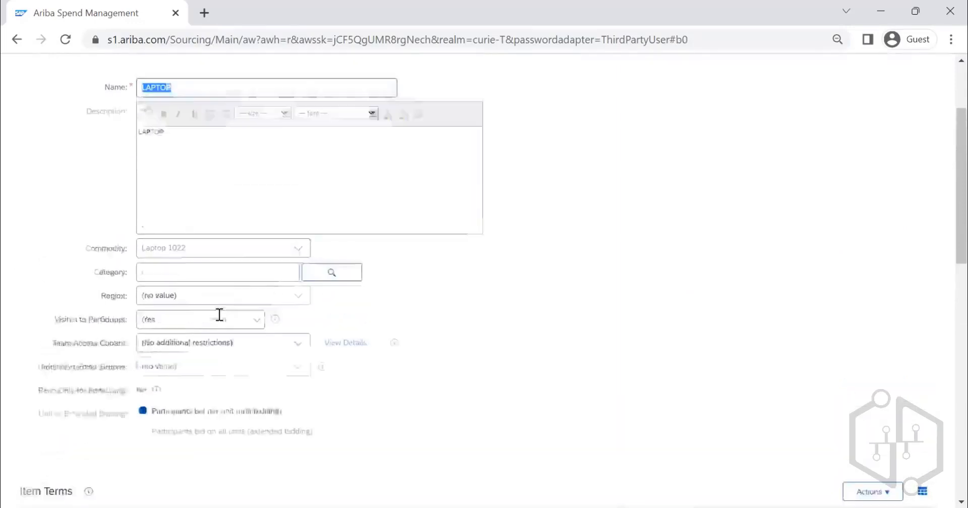
scroll(190, 308, "down", 2)
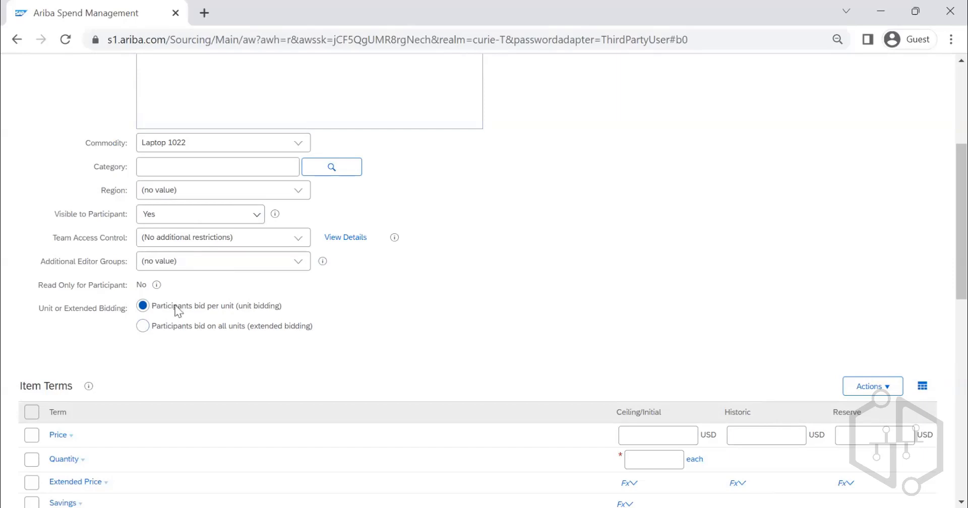
scroll(574, 243, "down", 2)
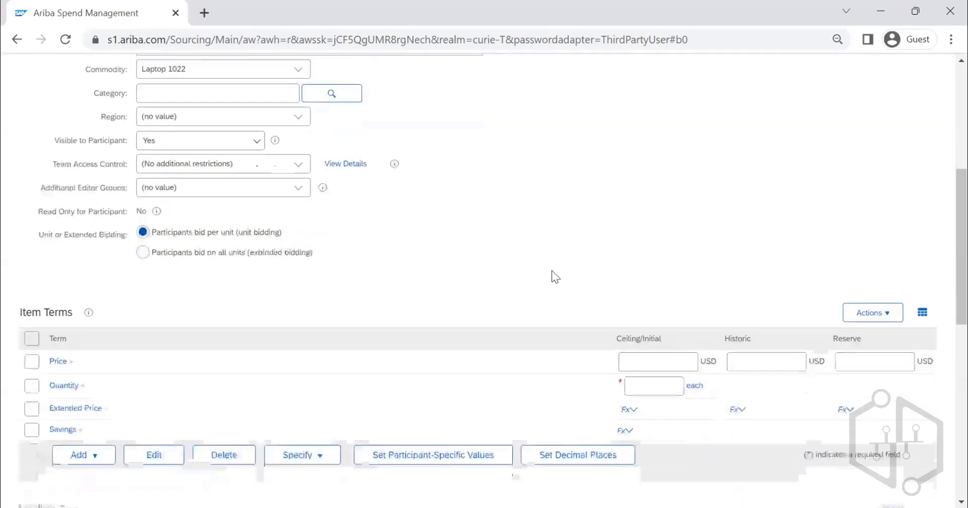
scroll(553, 269, "up", 3)
Step: Set the line item's quantity to 10 each in the item terms
scroll(644, 333, "down", 6)
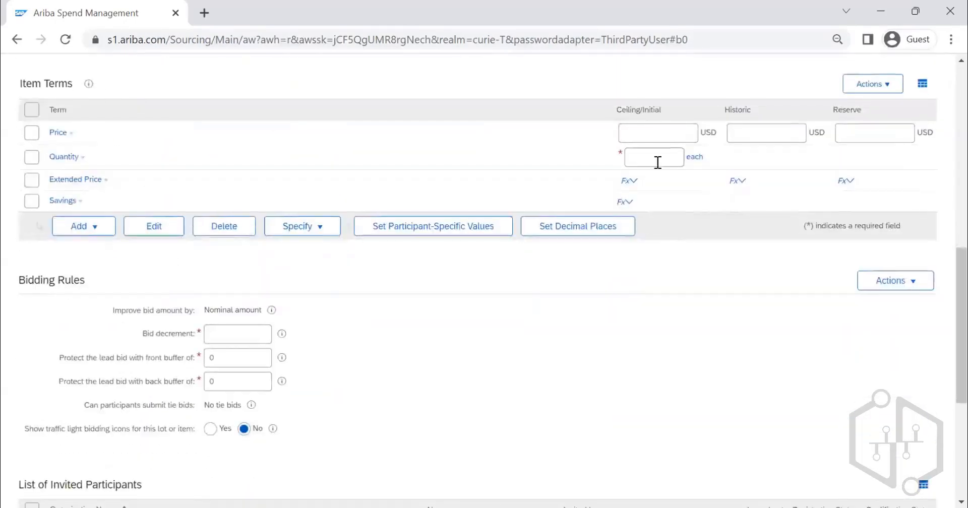
left_click(655, 160)
type("10")
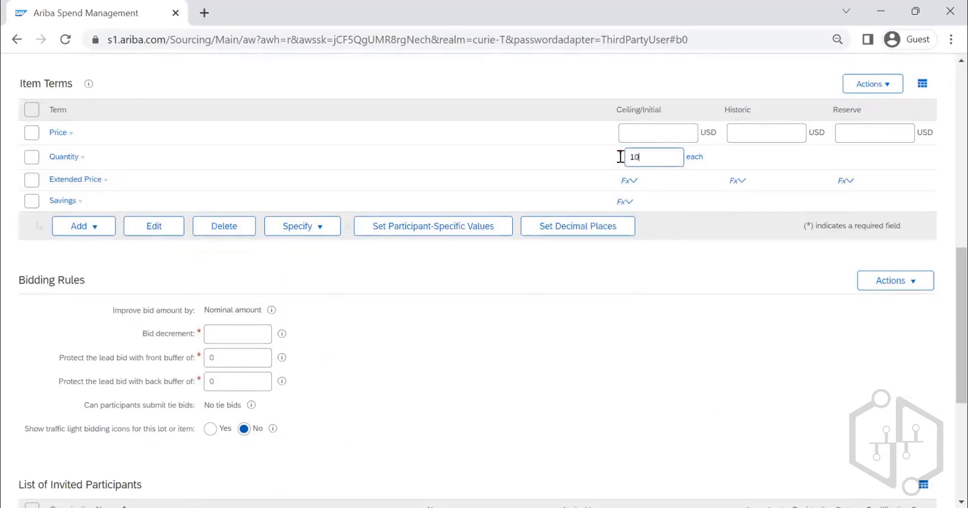
Step: Set the line item's historic price to 10000 USD and its ceiling/initial price to 5000 USD
scroll(694, 114, "up", 2)
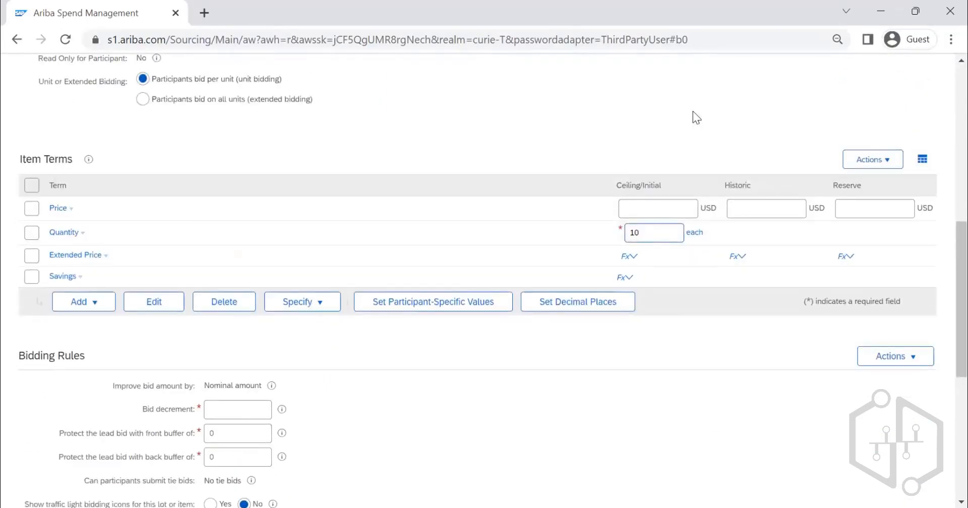
left_click(756, 212)
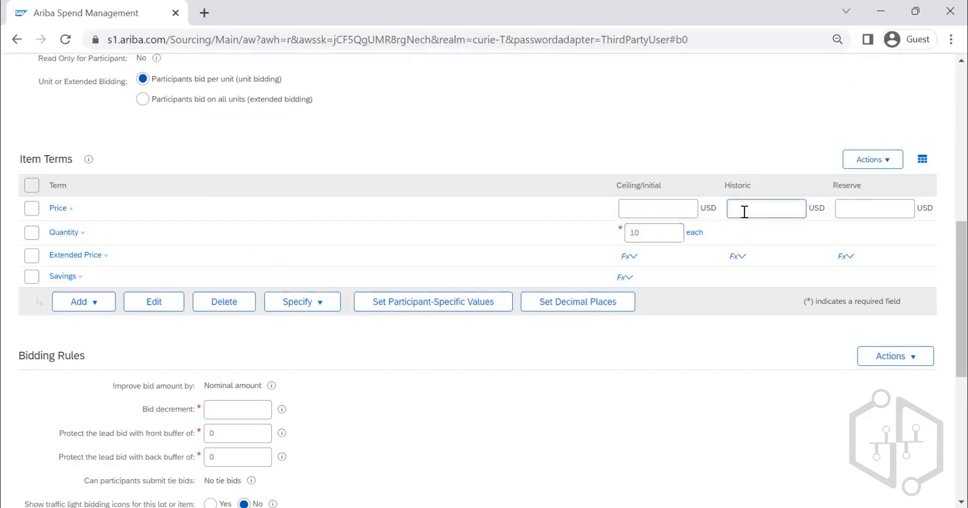
type("10000")
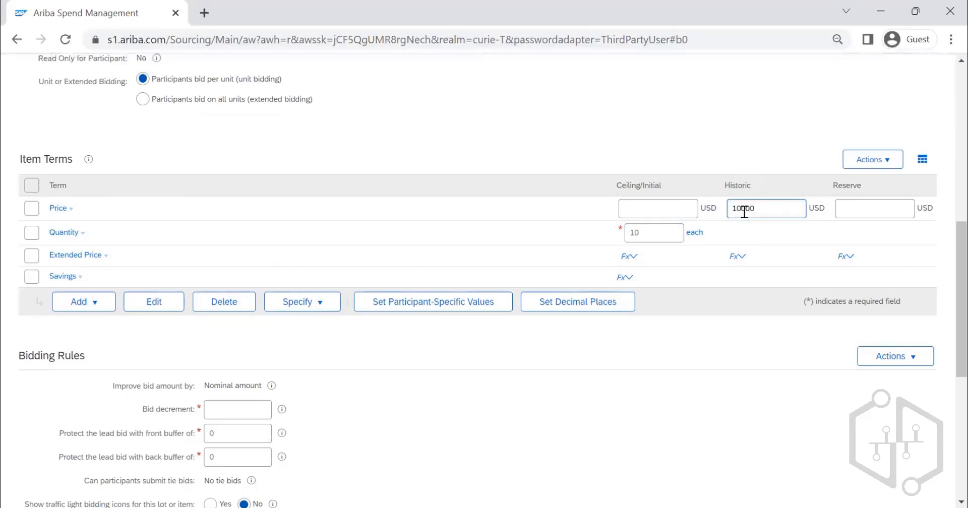
left_click(660, 210)
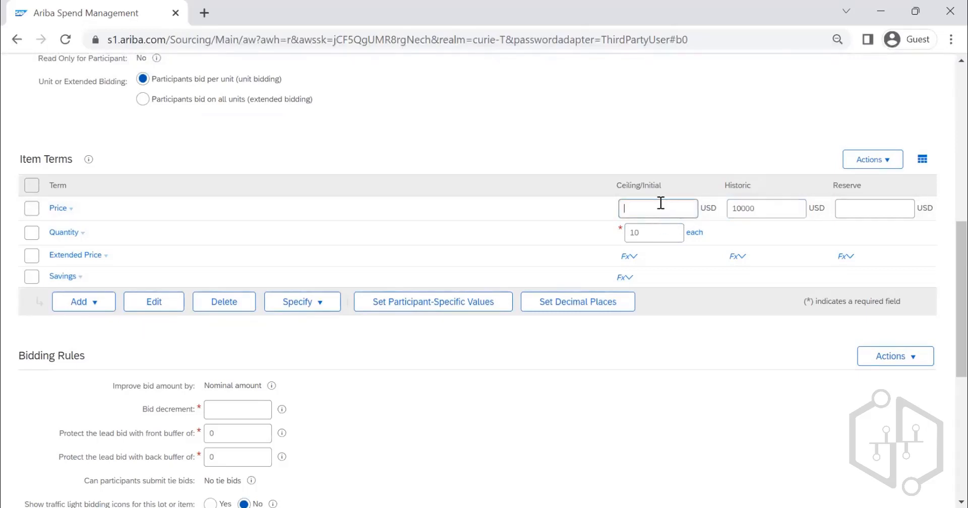
type("5000")
left_click(878, 164)
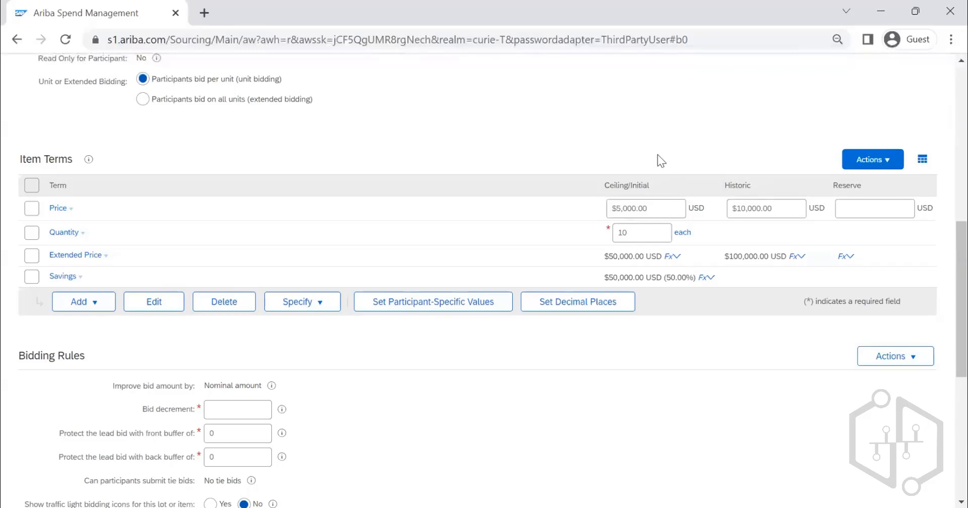
scroll(651, 158, "down", 3)
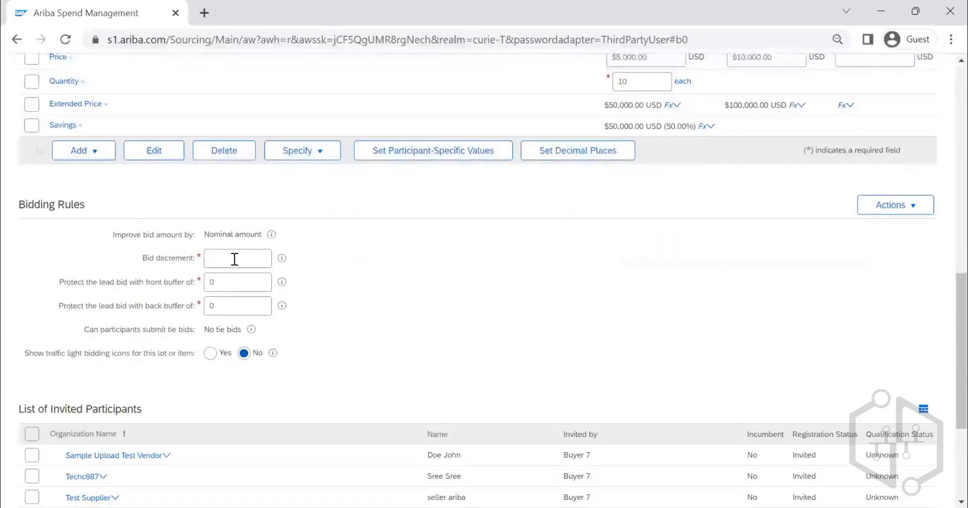
scroll(234, 259, "up", 2)
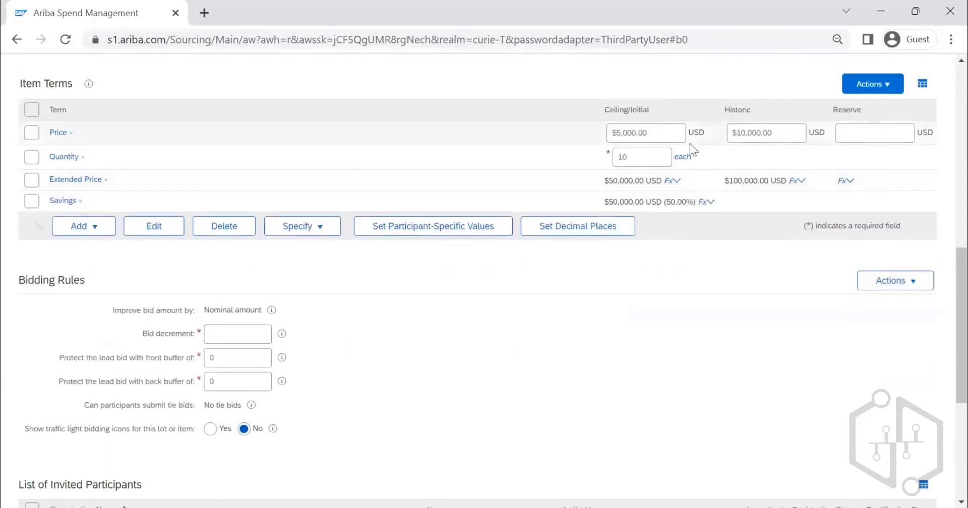
Step: Set the LAPTOP item's bid decrement to 100 and both the front and back lead-bid protection buffers to 1000
left_click(254, 334)
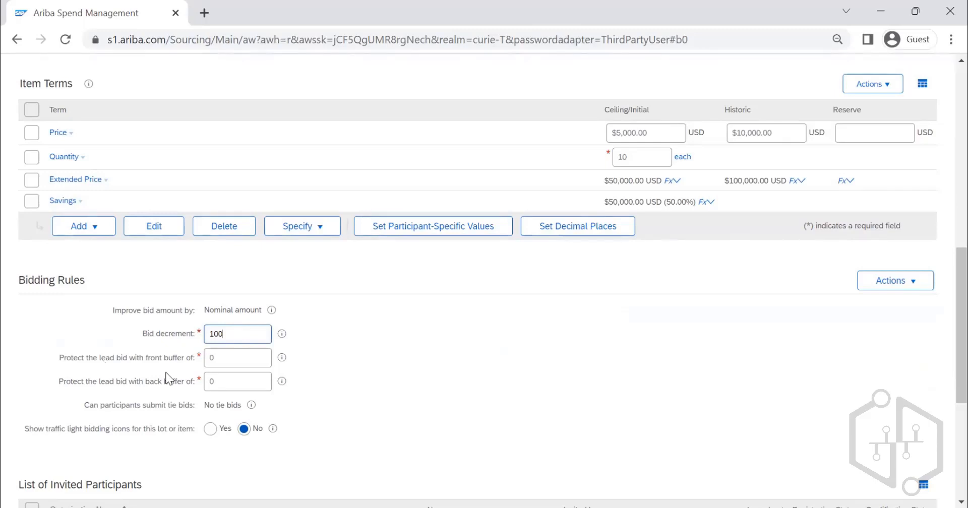
key("Tab")
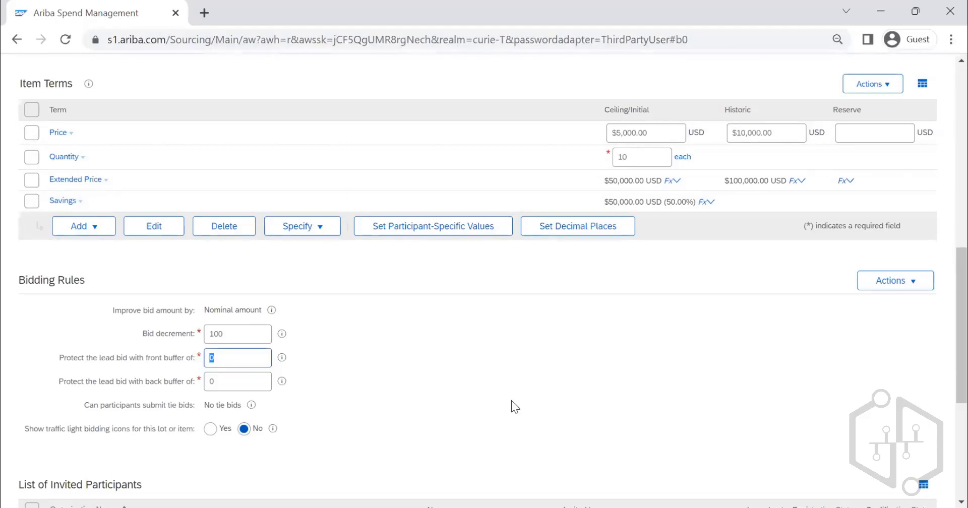
type("1000")
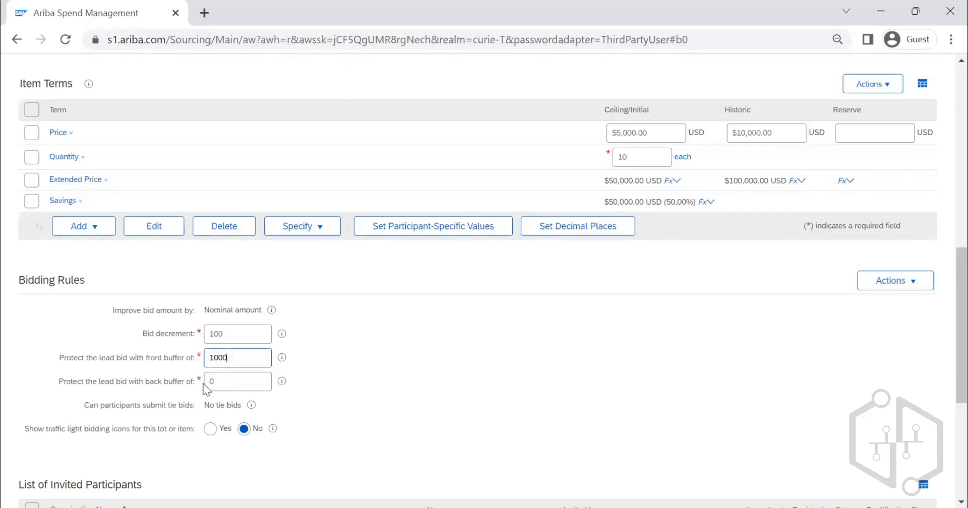
left_click(212, 382)
type("1000")
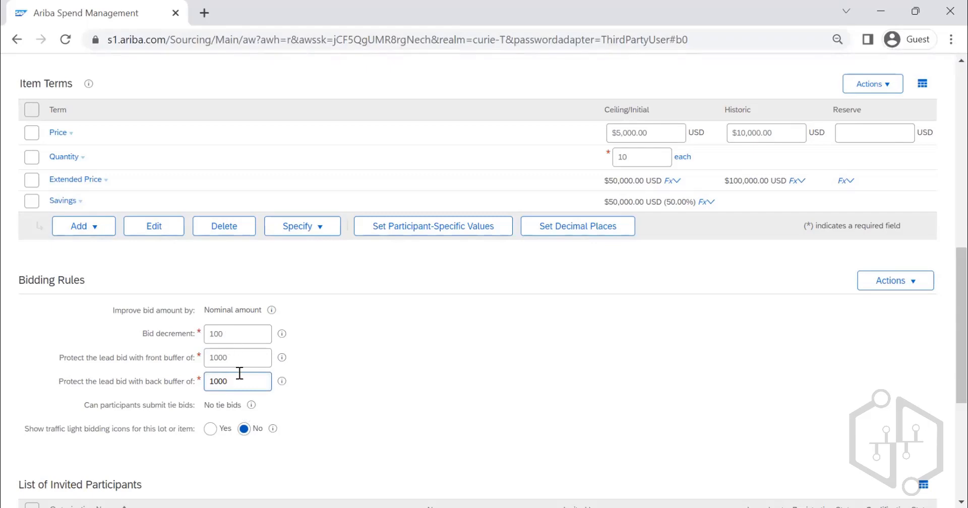
Step: Enable traffic light bidding icons for the item, with a green threshold of 50 and a yellow threshold of 100
scroll(356, 335, "down", 1)
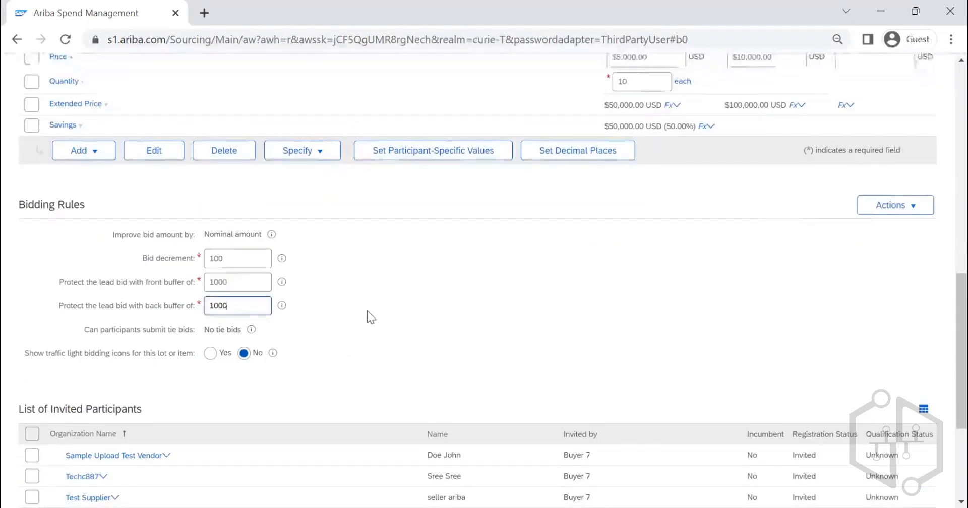
scroll(370, 316, "down", 1)
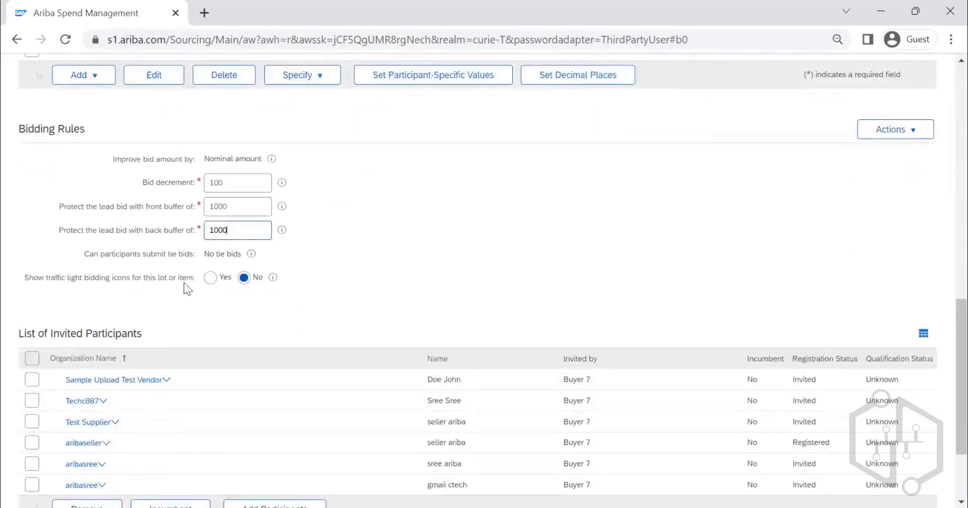
left_click(212, 284)
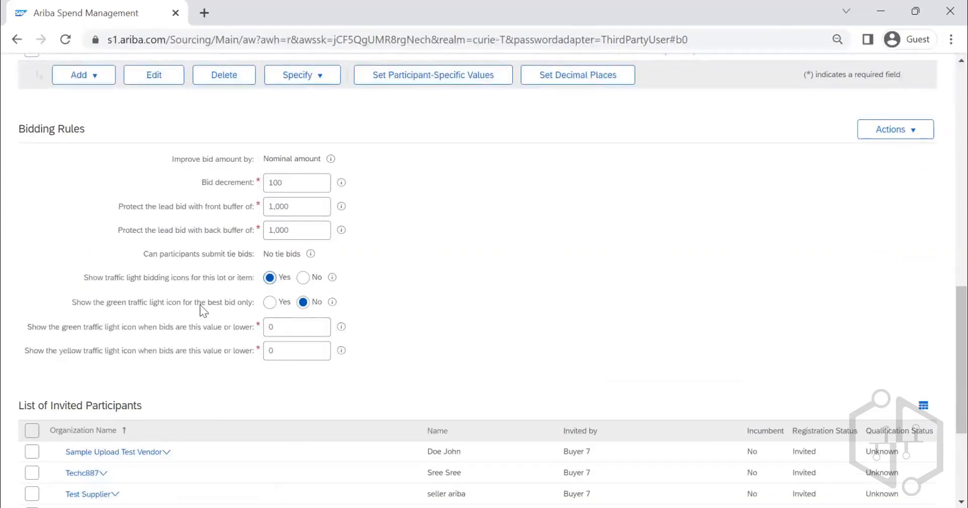
left_click(273, 304)
double_click(287, 325)
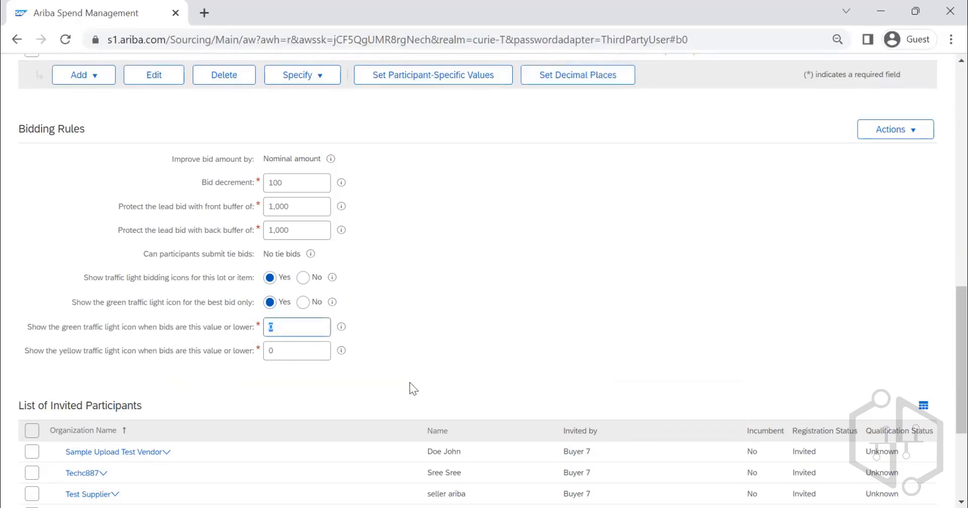
type("50")
key("Tab")
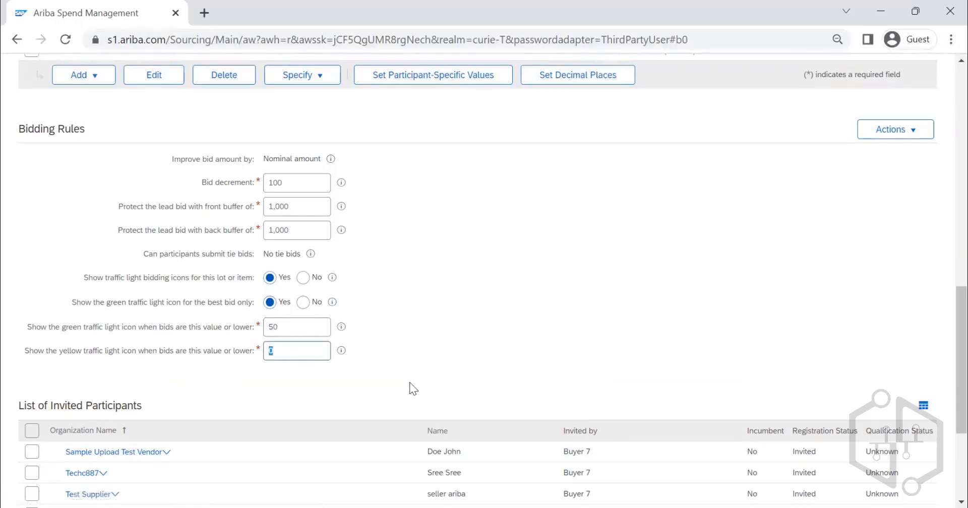
type("100")
Step: Set the green icon for best bid only to No, finish the line item and proceed to the event summary
left_click(341, 329)
scroll(394, 315, "down", 3)
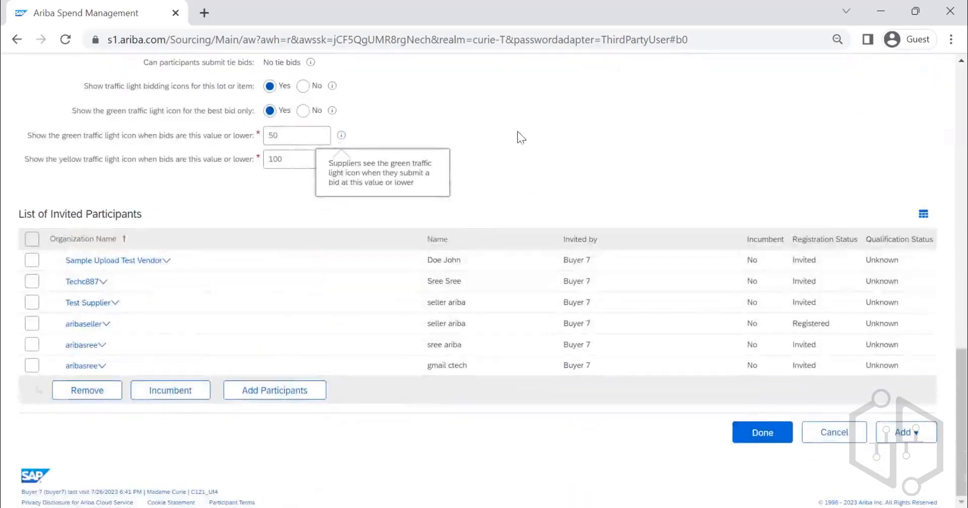
left_click(304, 112)
left_click(768, 107)
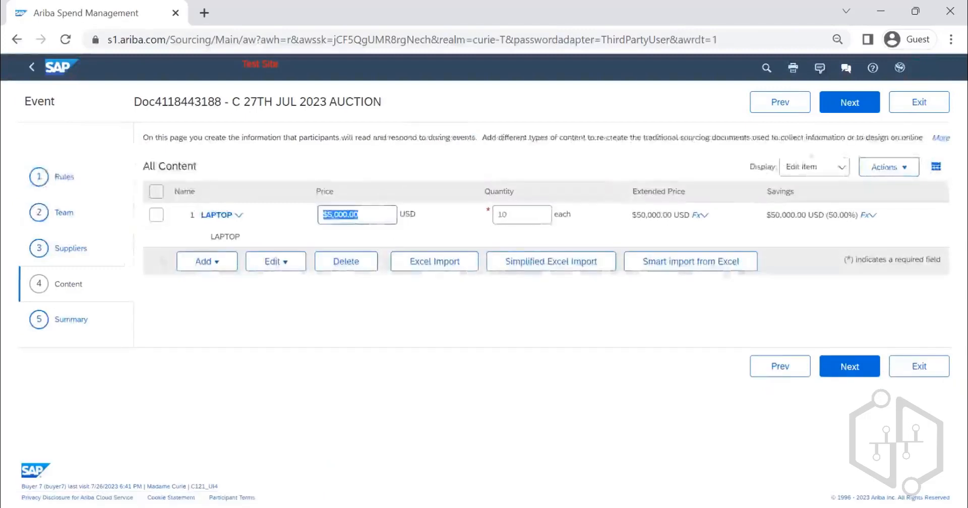
left_click(848, 102)
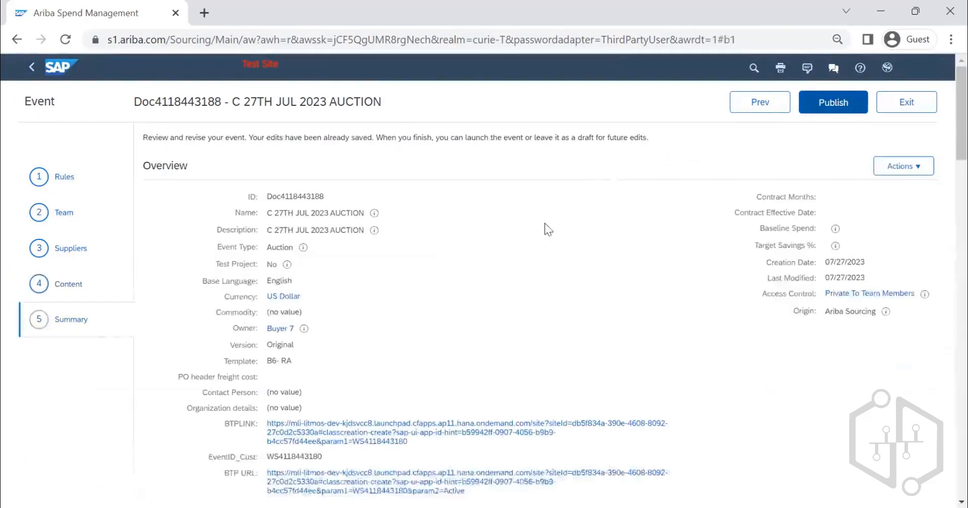
Step: Preview the event content as the aribaseller participant, try a LAPTOP price of 9000 USD, and return to the event summary
left_click(901, 168)
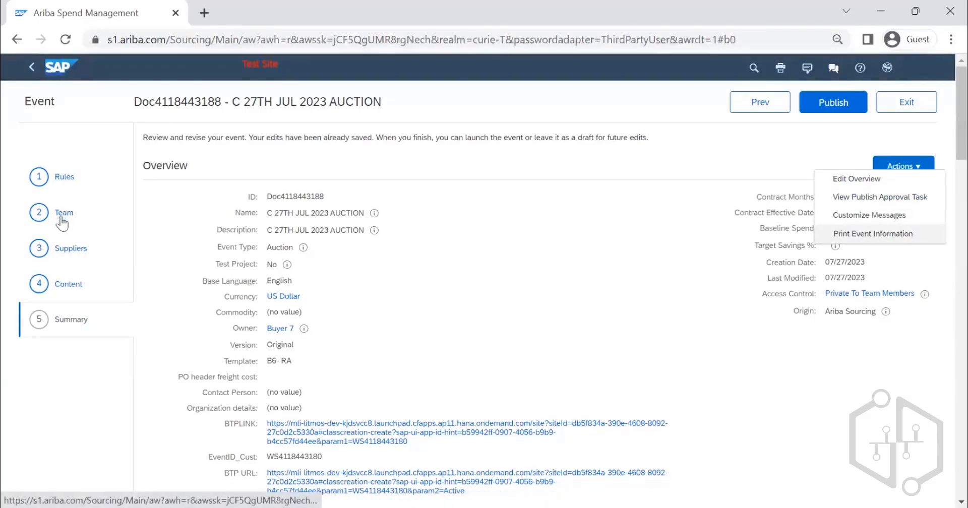
left_click(62, 285)
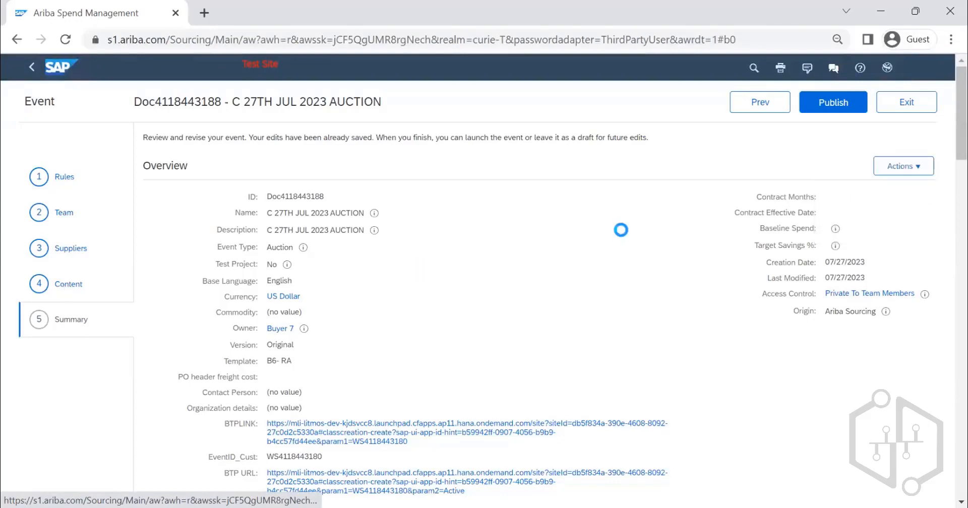
left_click(888, 167)
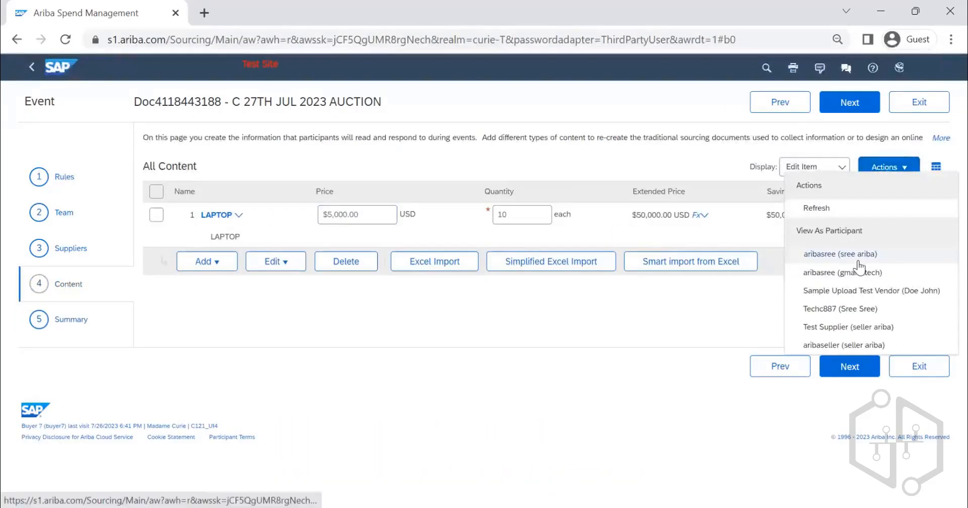
left_click(868, 345)
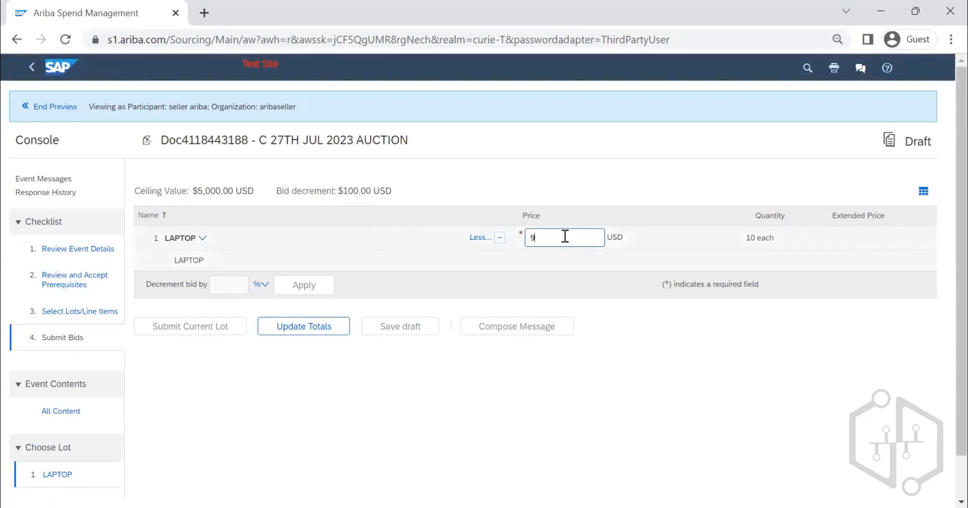
left_click(317, 329)
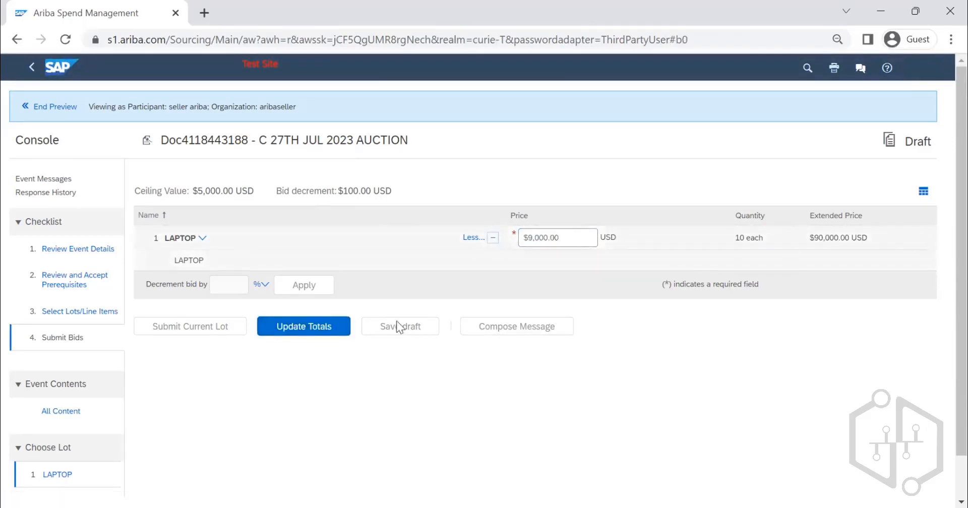
left_click(49, 106)
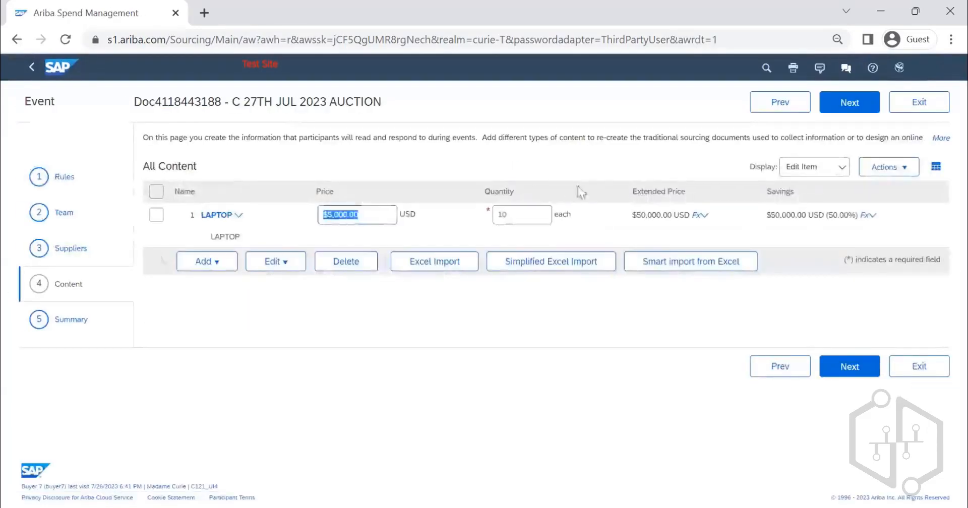
left_click(849, 105)
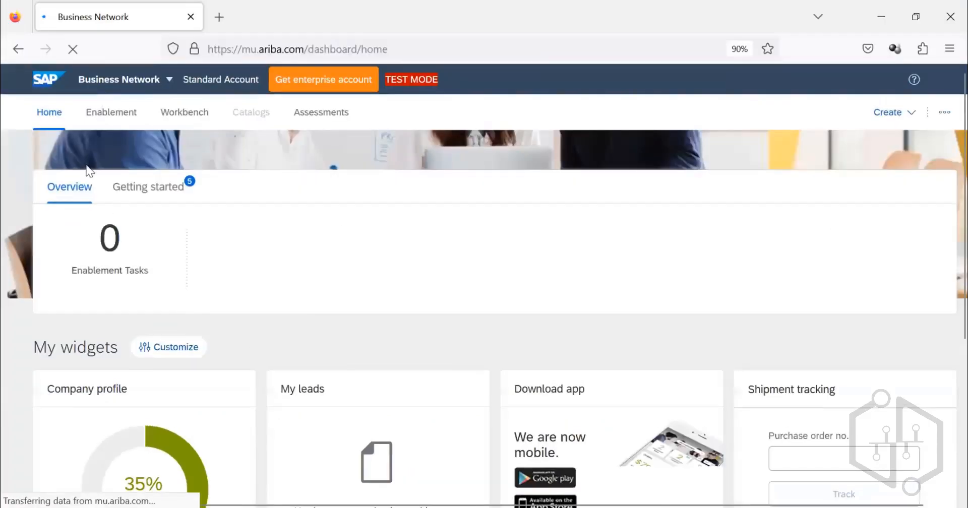
Step: Open Ariba Proposals & Questionnaires from the supplier's Business Network account in Firefox
left_click(146, 81)
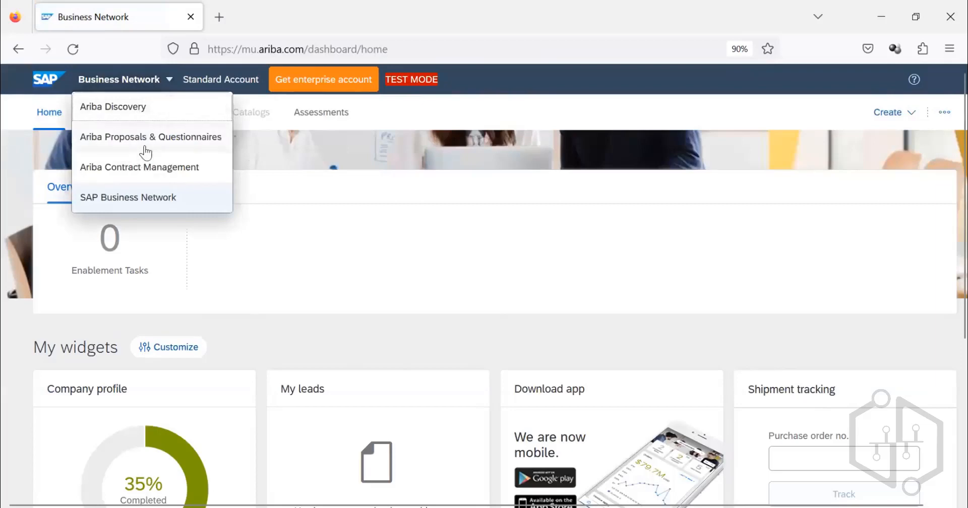
left_click(136, 144)
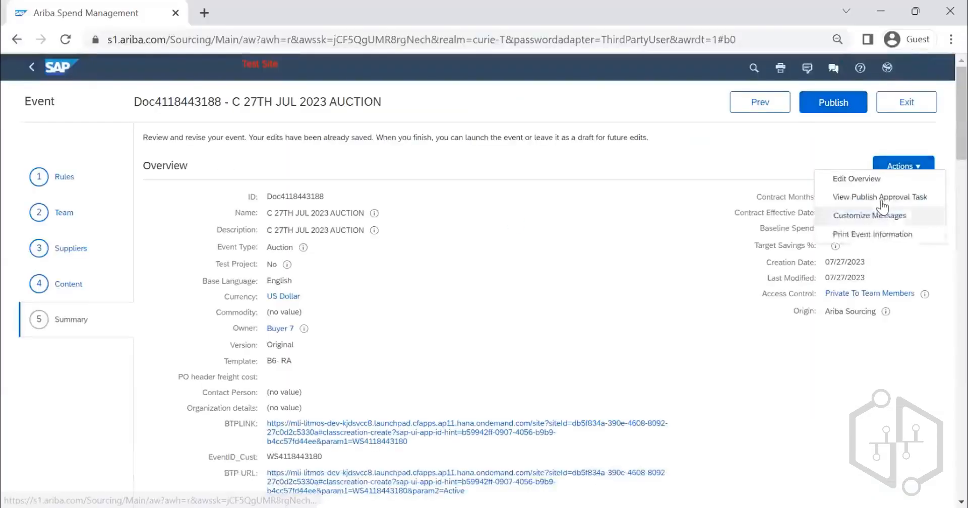
Step: Examine the event's publish approval task and its approval flow, and return to the event summary
left_click(881, 199)
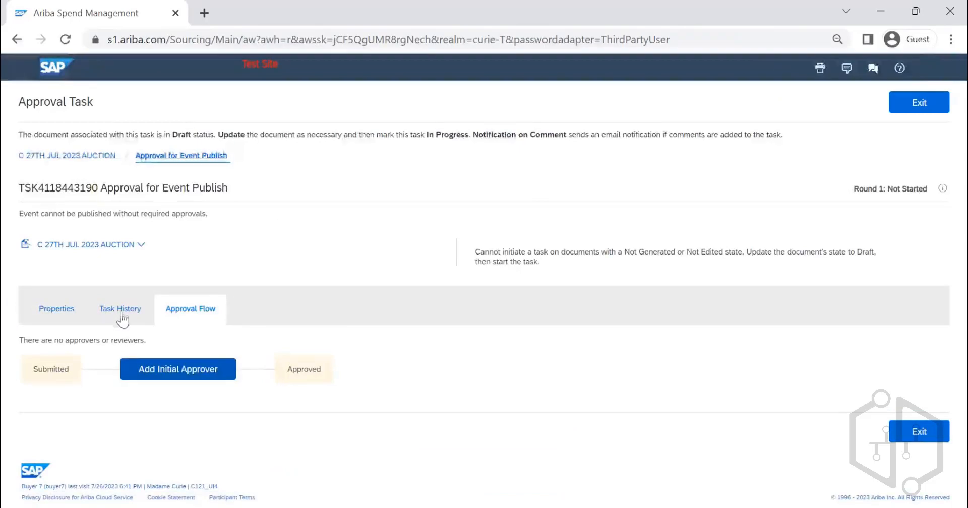
left_click(119, 310)
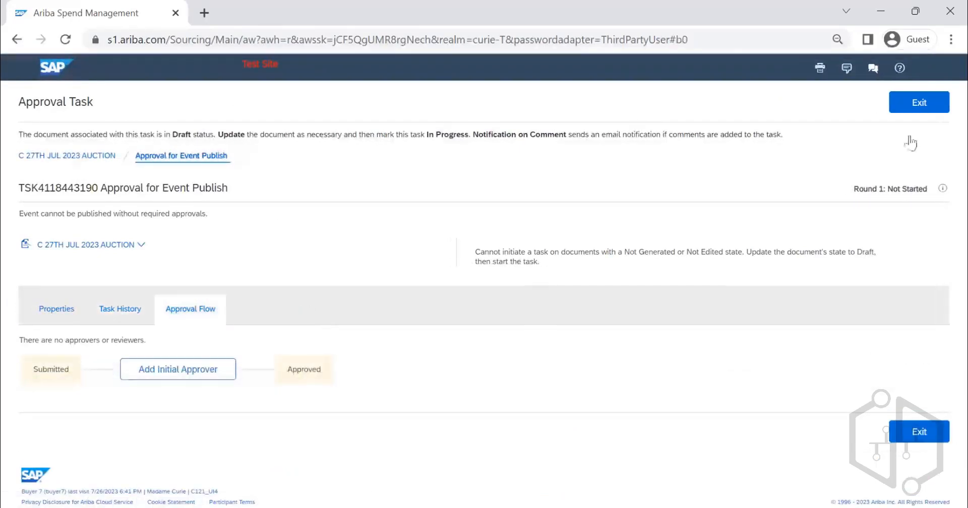
left_click(919, 103)
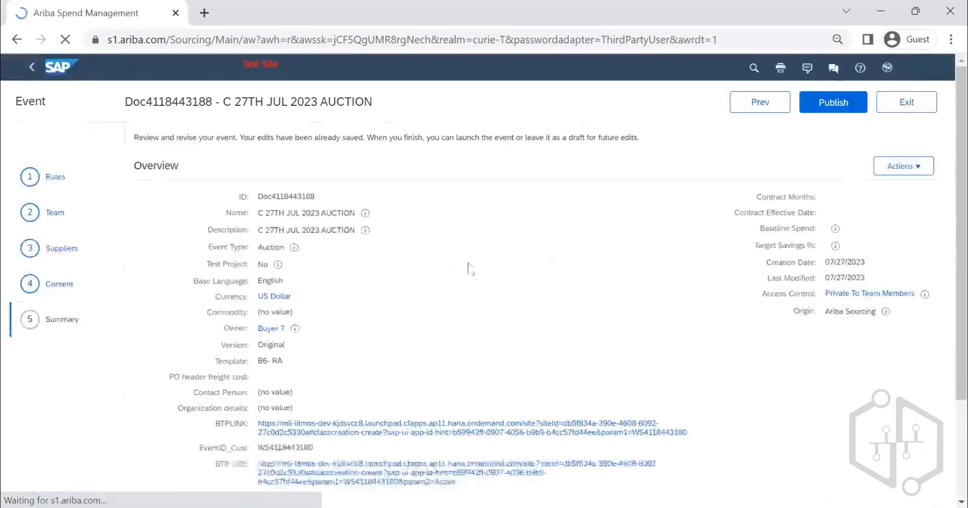
Step: Review the event summary down to the timing rules and the editable overview details
scroll(350, 290, "down", 2)
scroll(350, 309, "down", 13)
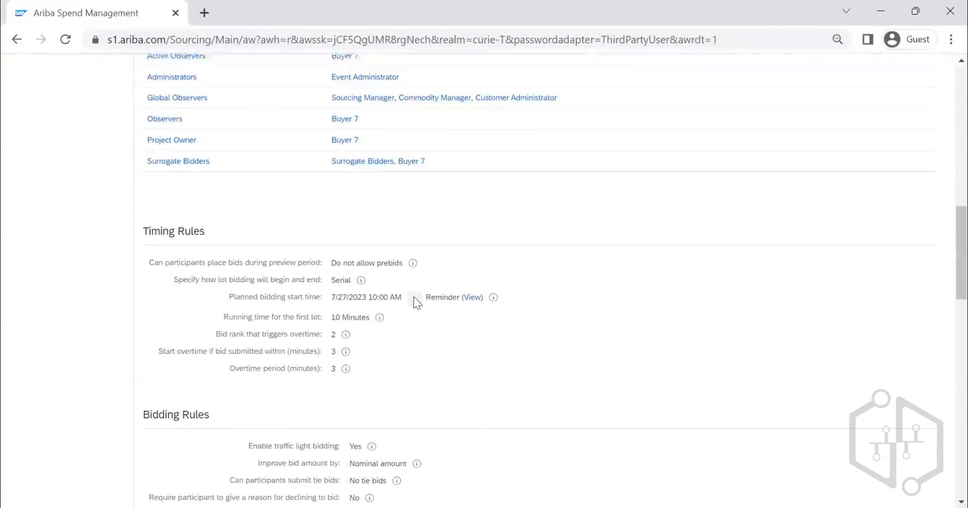
scroll(432, 291, "up", 15)
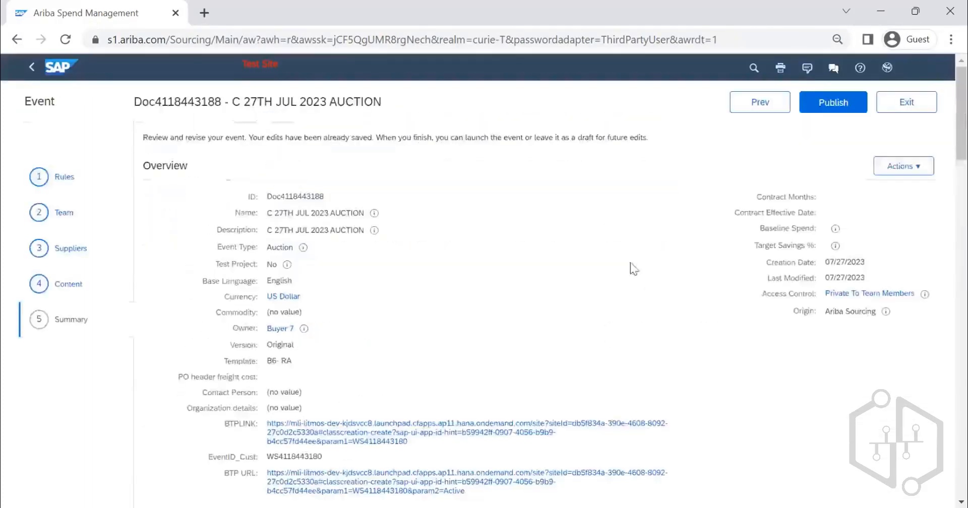
left_click(902, 169)
left_click(859, 180)
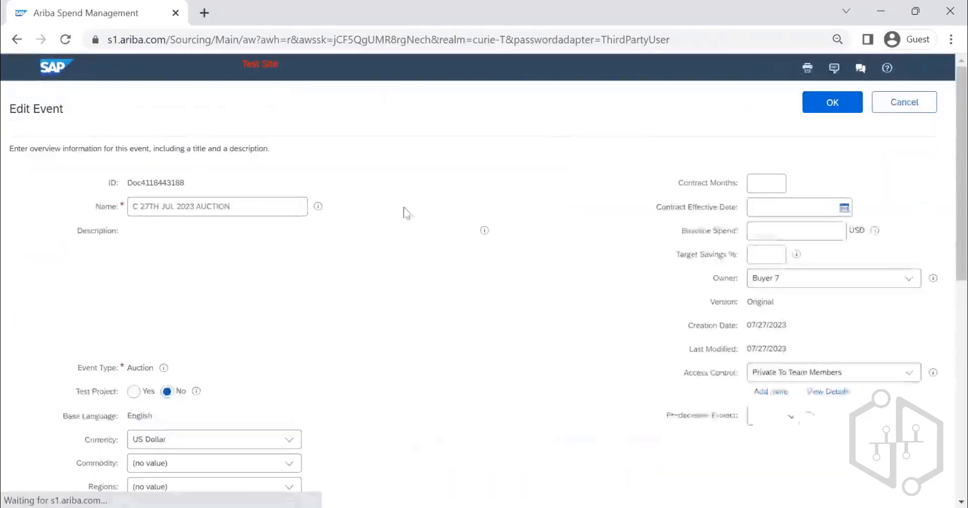
left_click(829, 106)
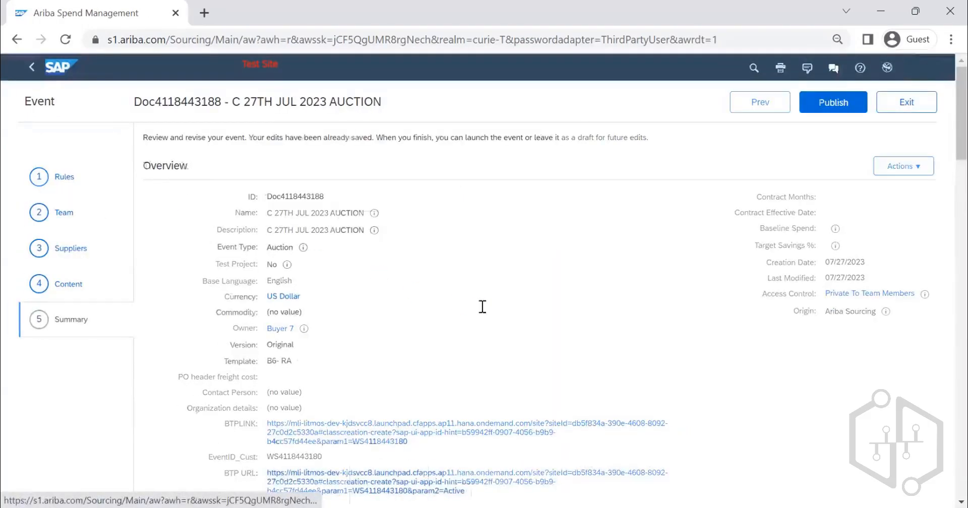
Step: Set the bidding start time in the timing rules to 8:25 AM and publish the event
left_click(520, 269)
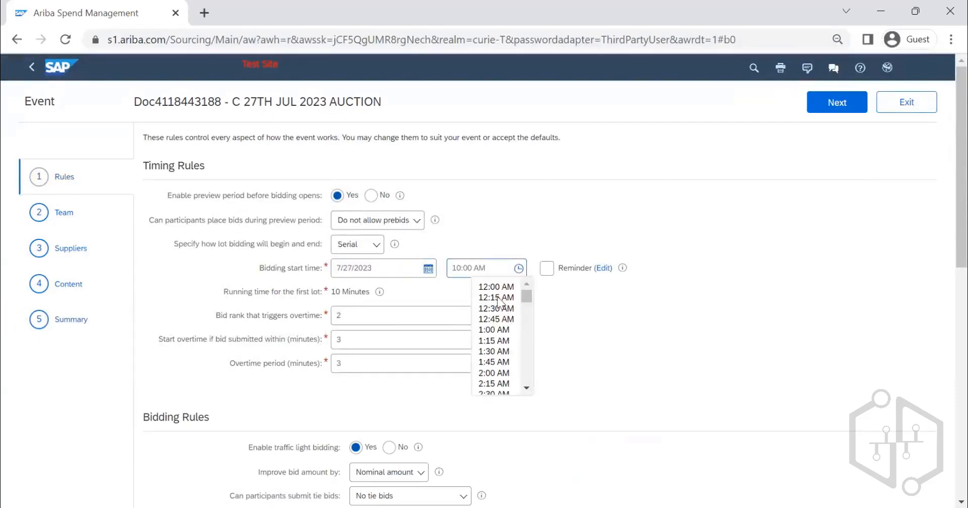
scroll(499, 303, "down", 5)
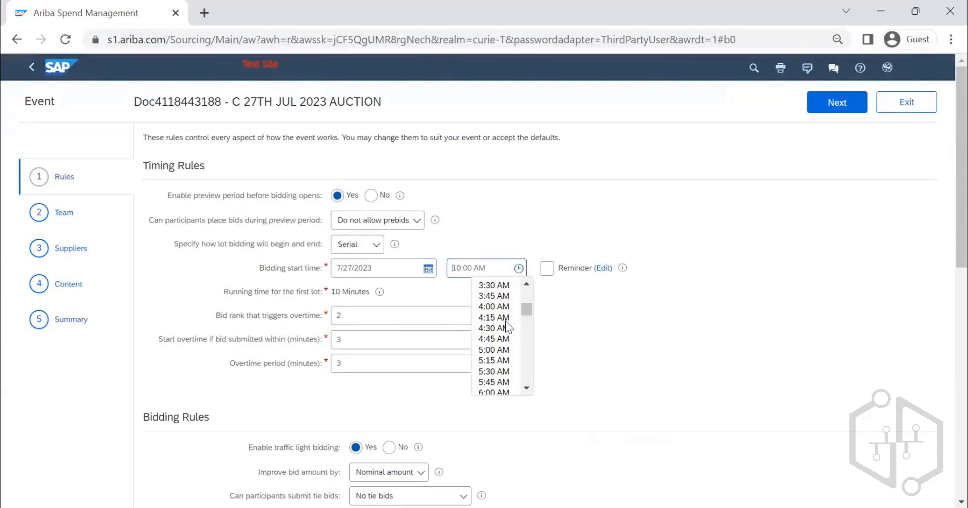
scroll(505, 323, "down", 2)
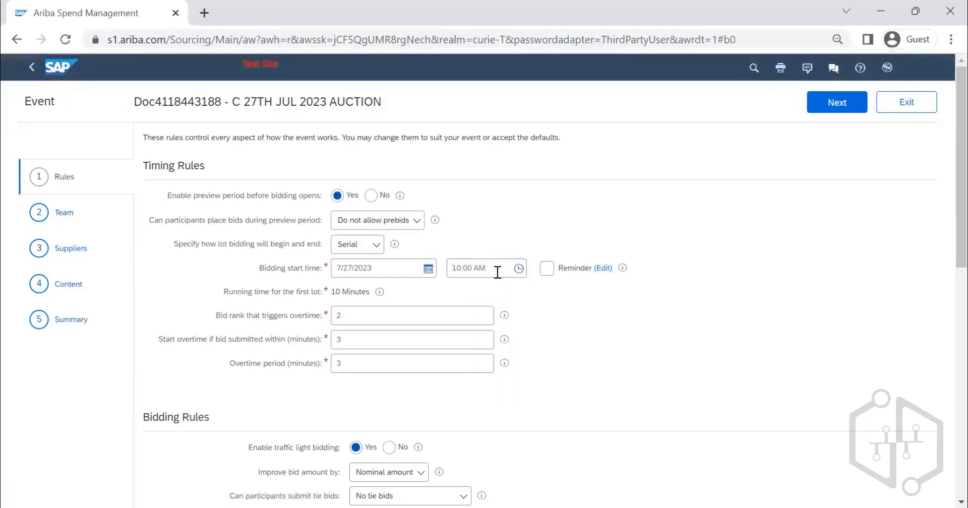
left_click(463, 270)
key("BackSpace")
type("25")
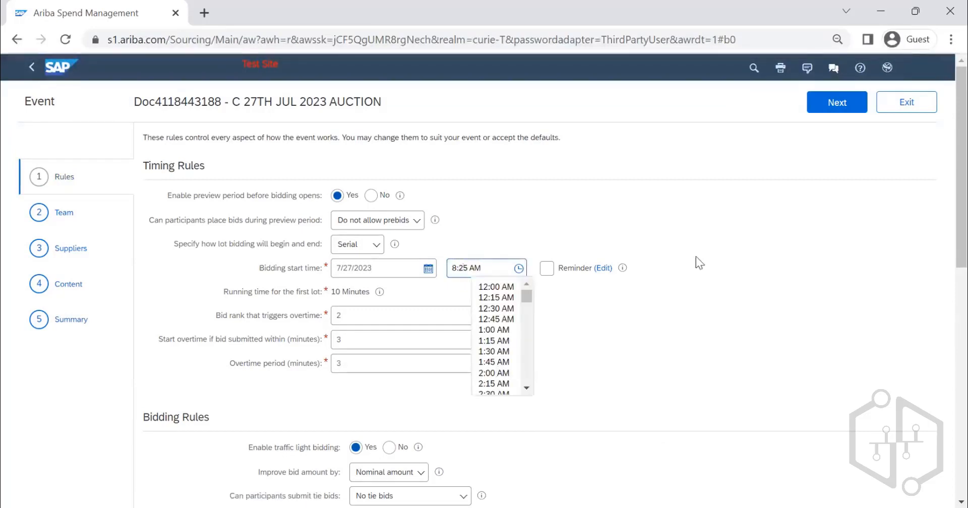
left_click(696, 257)
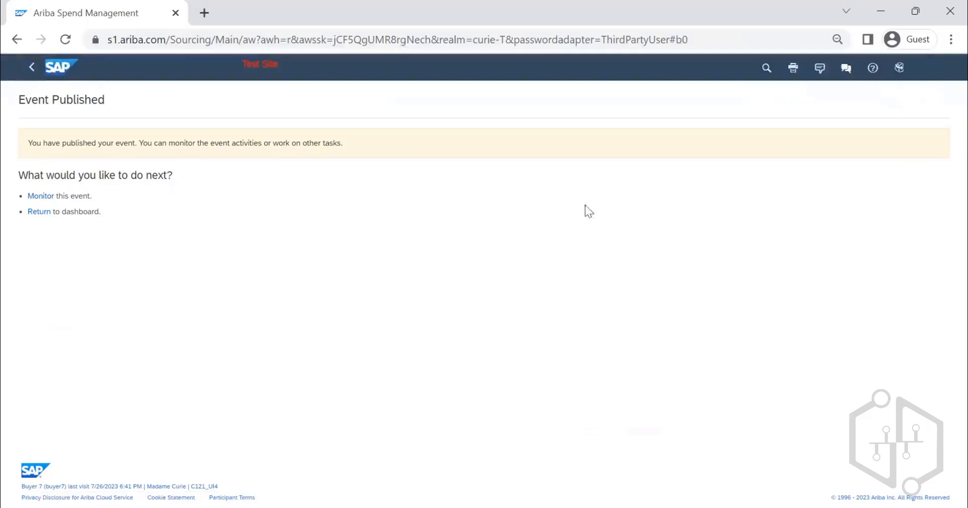
Step: Open the published auction event for monitoring
left_click(42, 200)
left_click(50, 196)
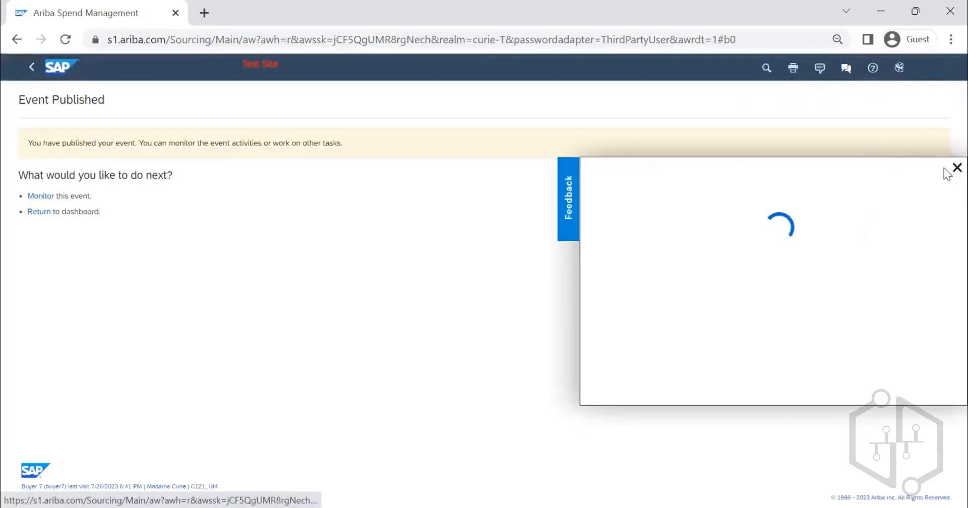
left_click(40, 197)
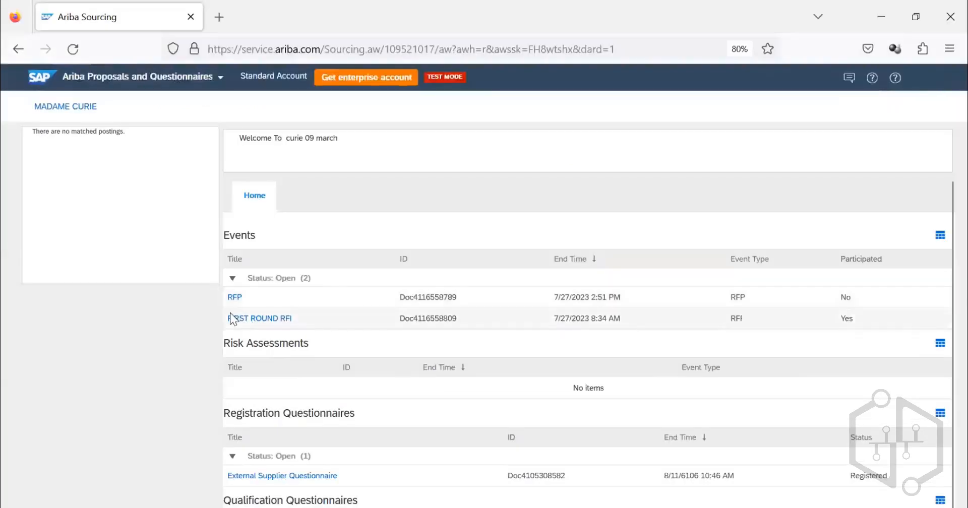
Step: Examine the supplier dashboard's event list and the RFP event's details, and return to the dashboard
scroll(231, 323, "down", 3)
scroll(231, 323, "up", 3)
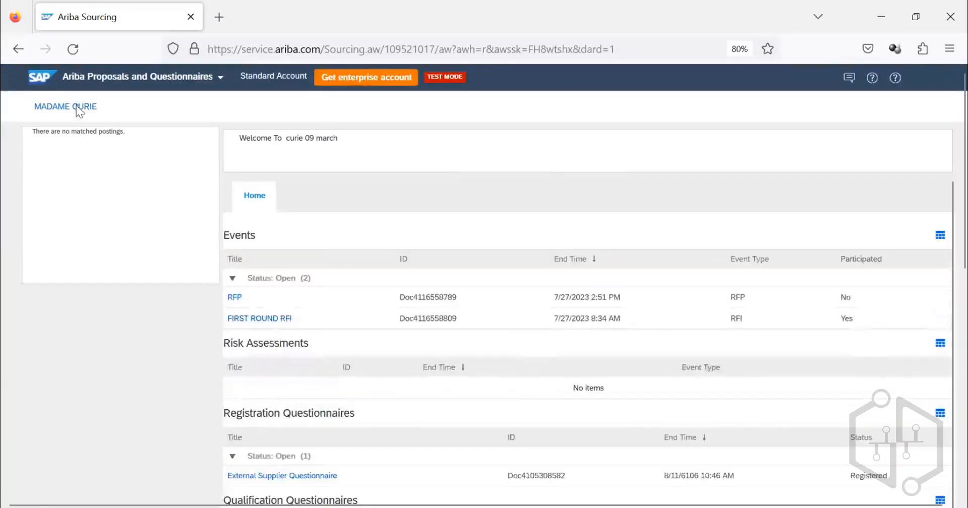
left_click_drag(91, 110, 372, 147)
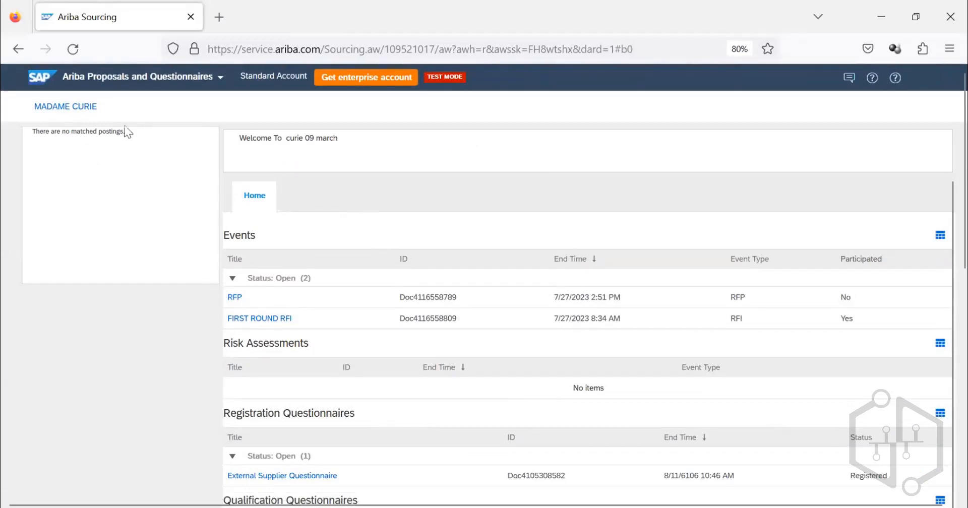
left_click_drag(88, 106, 410, 171)
left_click(235, 298)
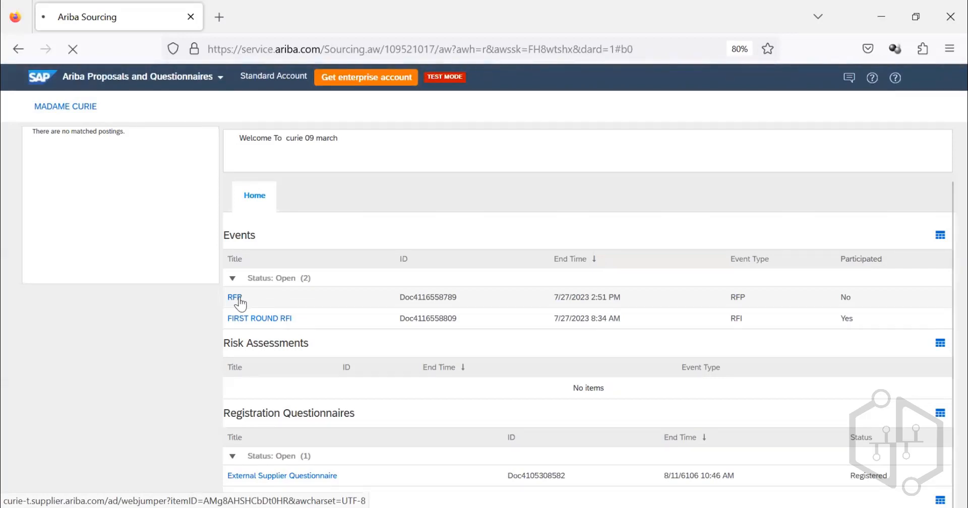
scroll(315, 281, "down", 2)
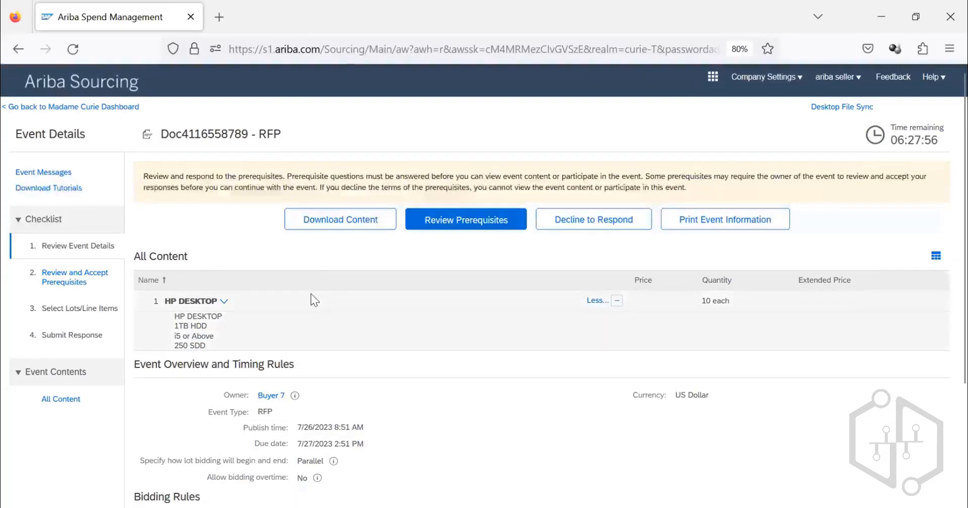
left_click(64, 108)
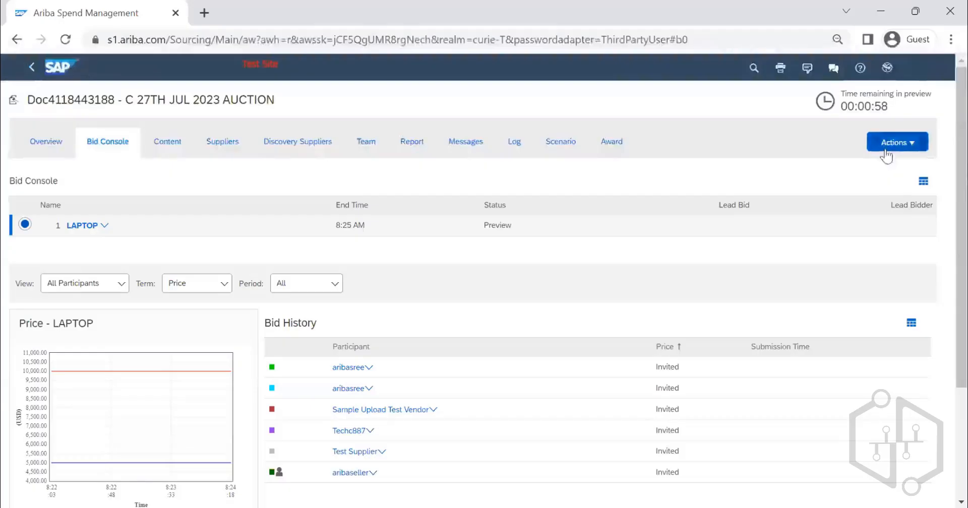
Step: Switch from the buyer's bid console to the supplier's browser window and open the C 27TH JUL 2023 AUCTION event
left_click(885, 152)
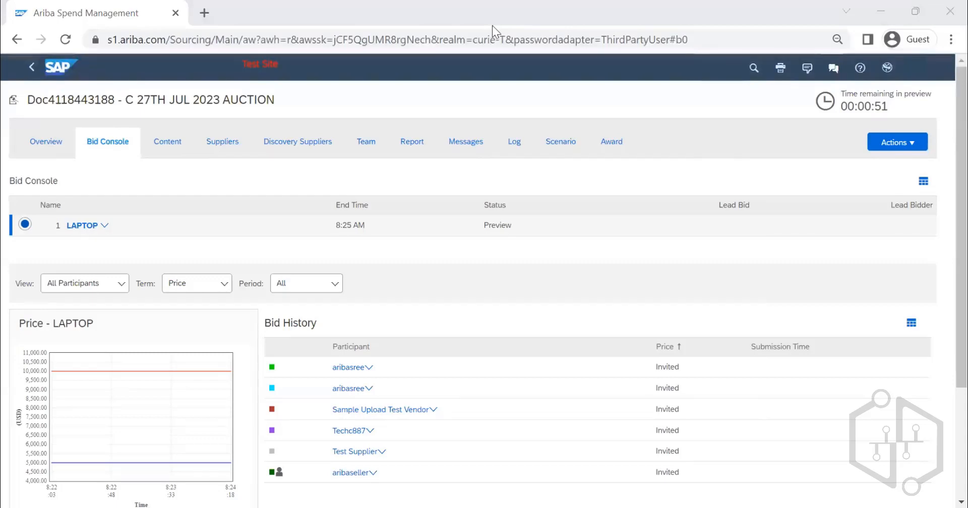
key("alt+Tab")
left_click(309, 361)
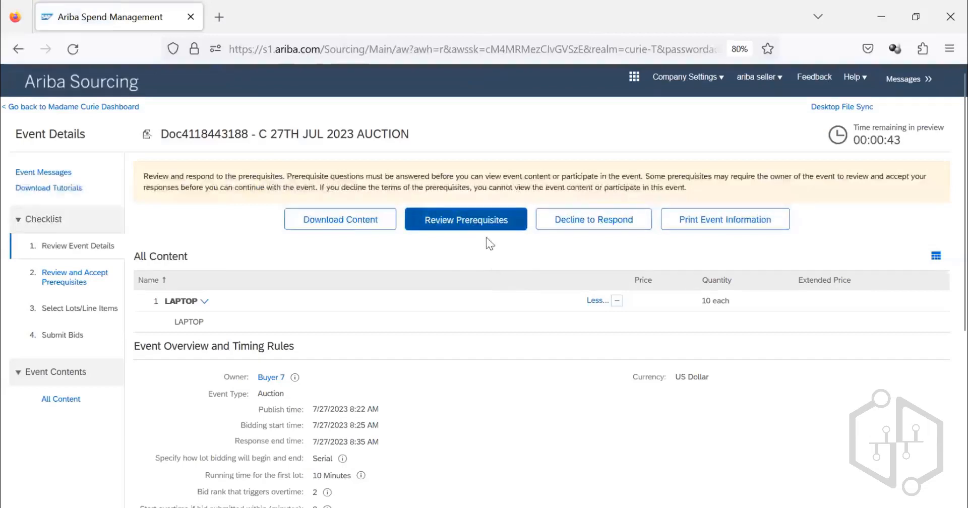
Step: Review the auction's prerequisites as the supplier, accept the terms of the bidder agreement, and submit it
left_click(479, 224)
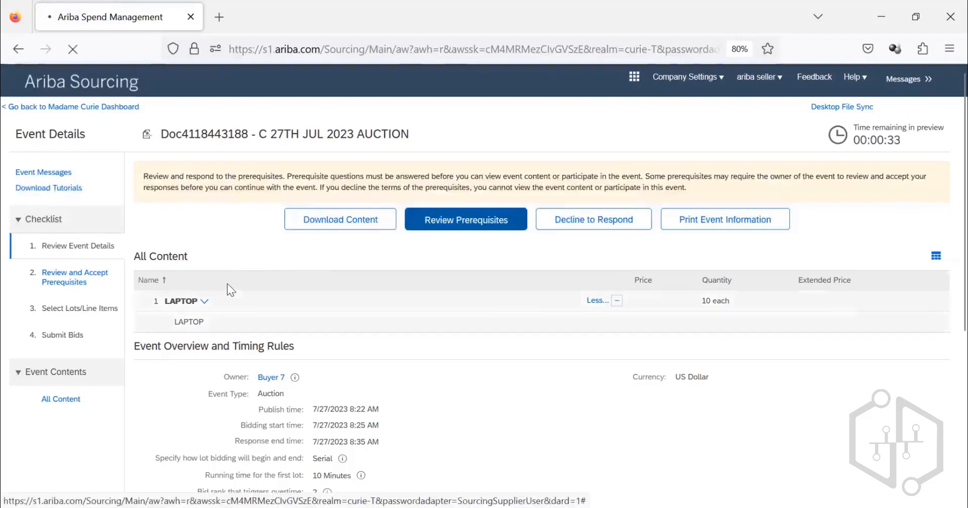
scroll(147, 396, "down", 10)
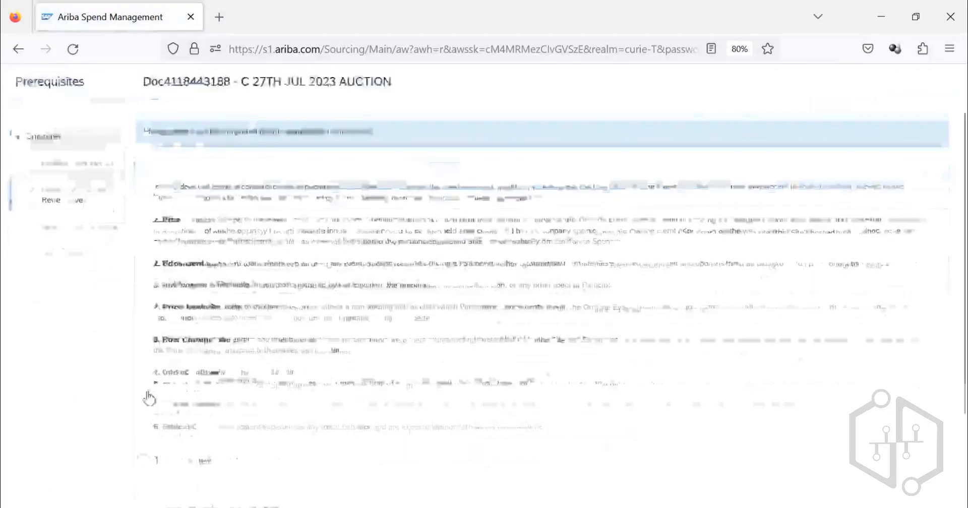
left_click(143, 389)
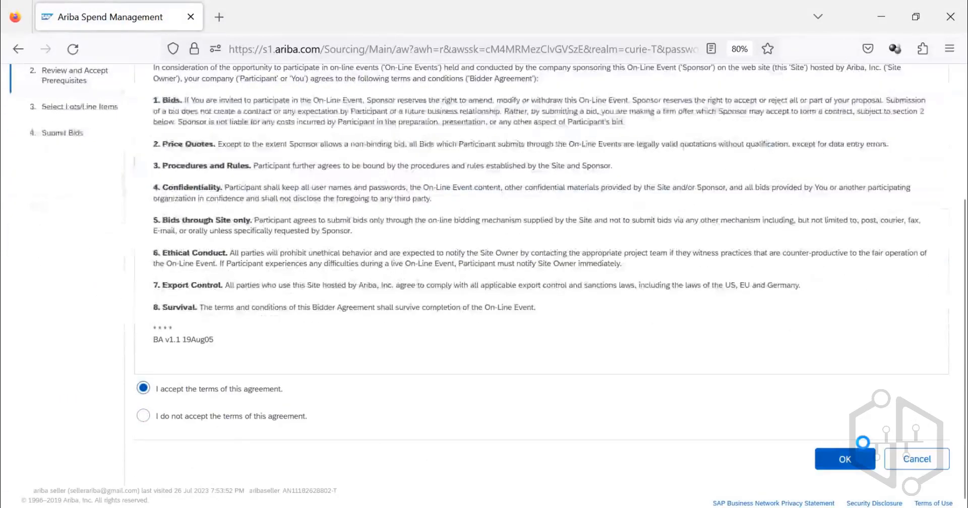
left_click(859, 458)
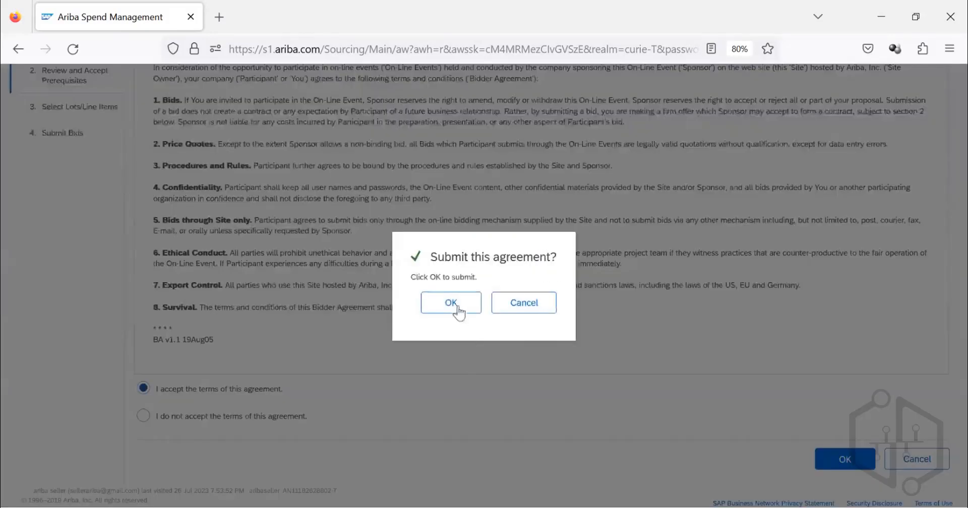
left_click(453, 309)
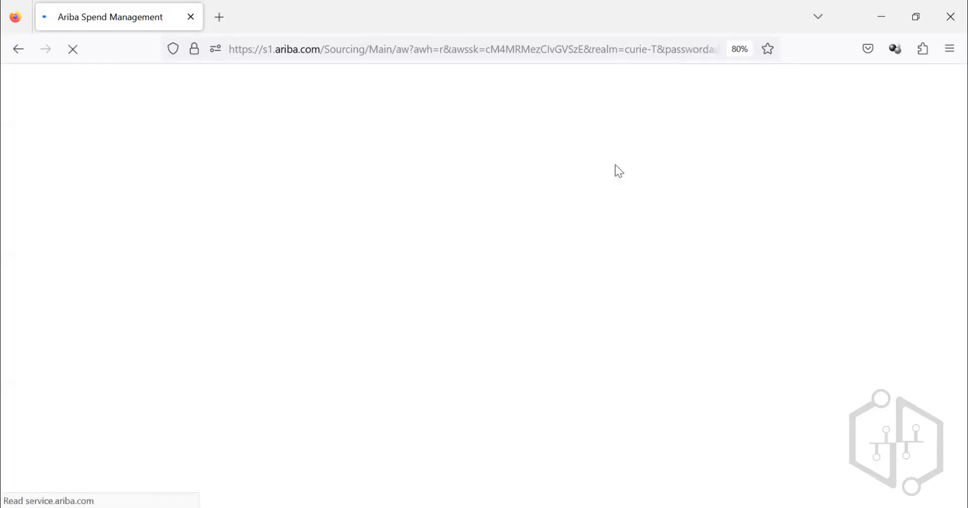
Step: Confirm participation in the LAPTOP lot and go to its lot bidding view
left_click(147, 311)
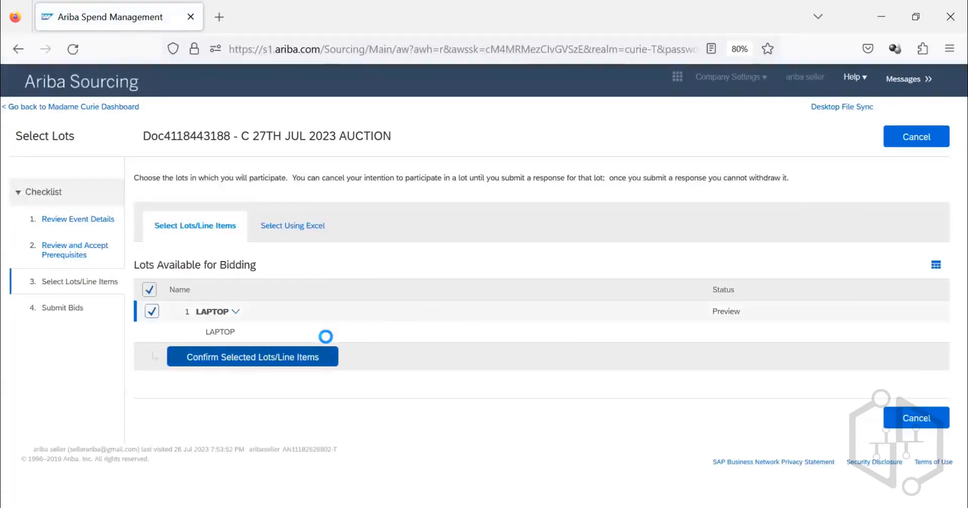
left_click(222, 353)
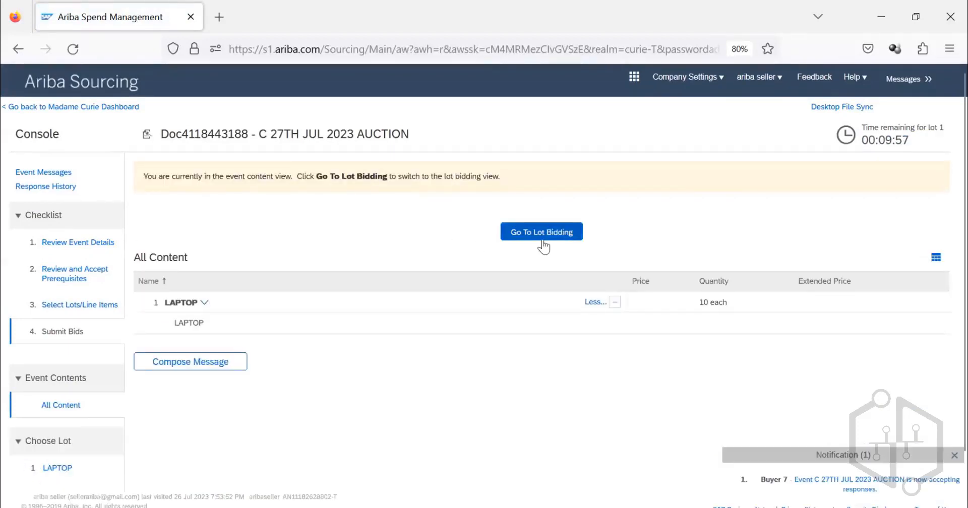
left_click(542, 241)
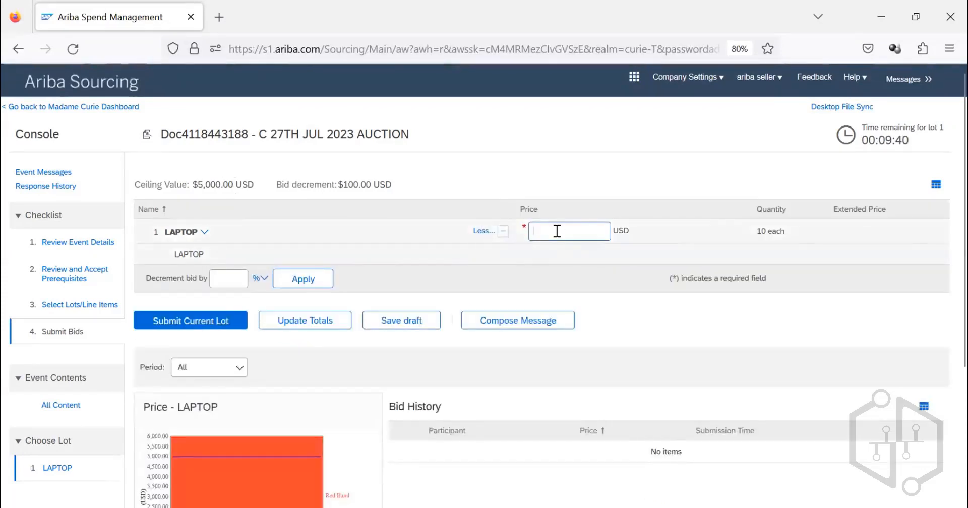
Step: Try to submit a bid price of 9500 USD for the LAPTOP lot
type("1")
key("BackSpace")
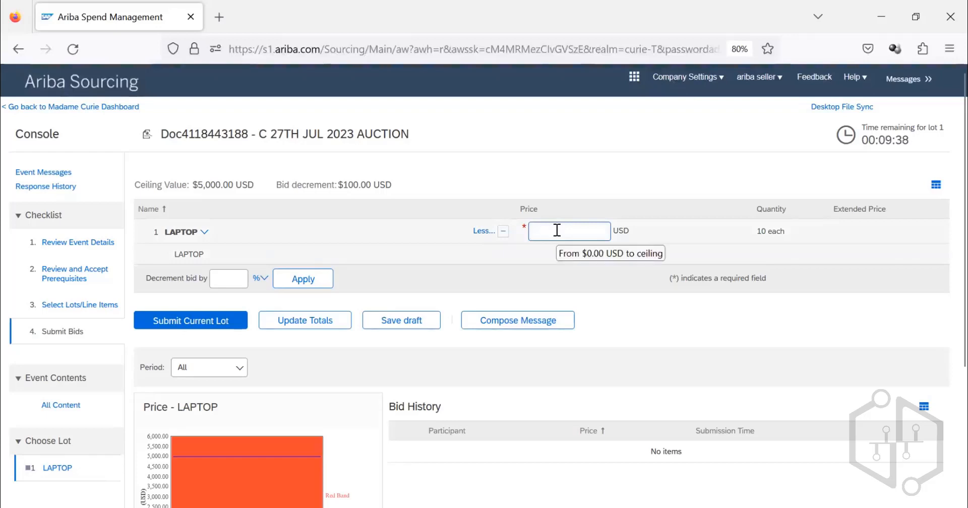
type("9500")
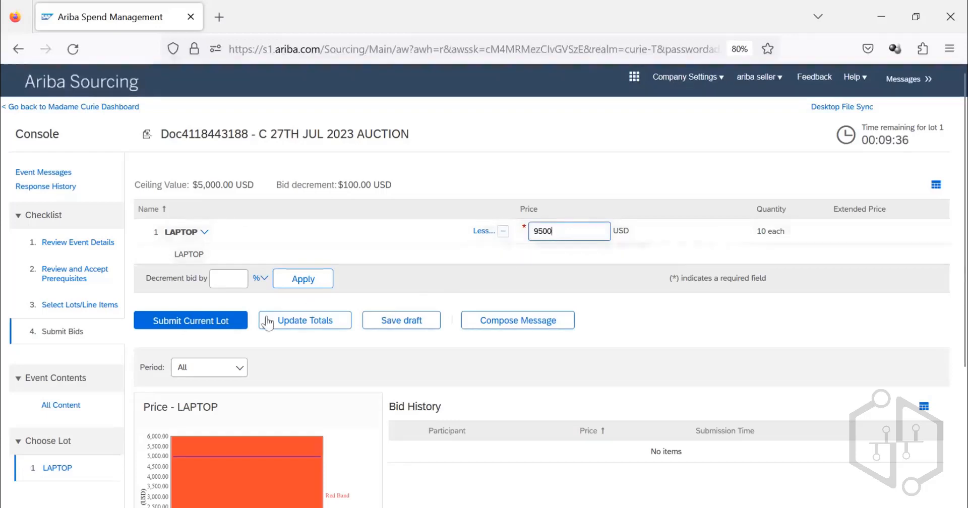
left_click(217, 320)
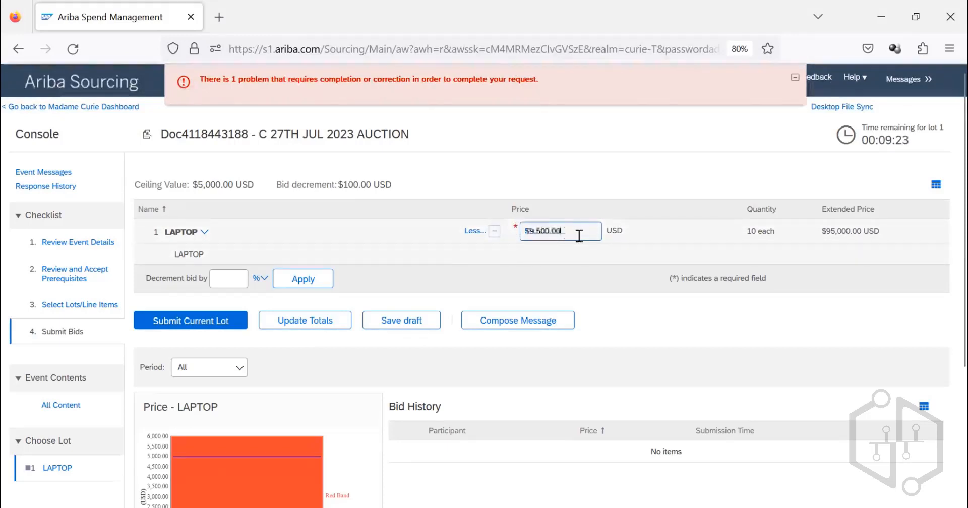
Step: Submit a bid price of 4500 USD for the LAPTOP lot and review the price chart and bid history
mouse_move(517, 225)
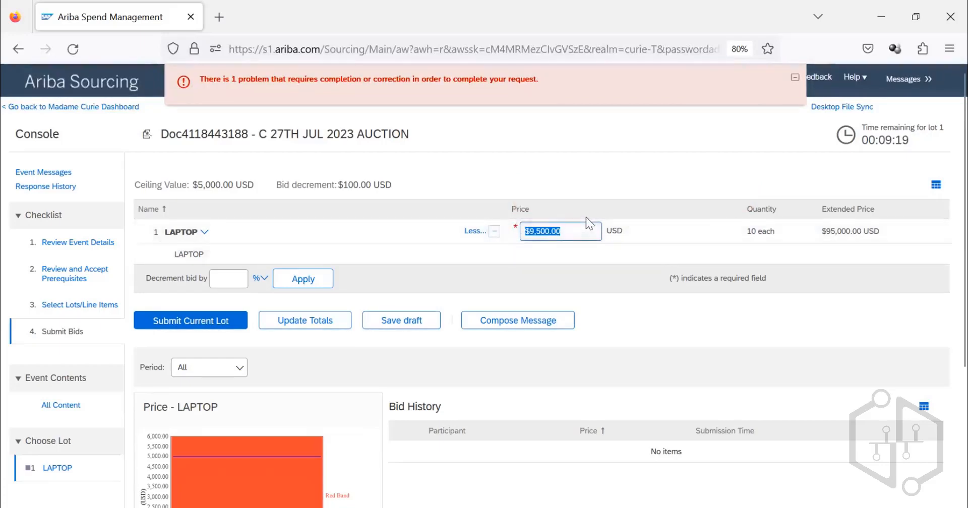
type("4500")
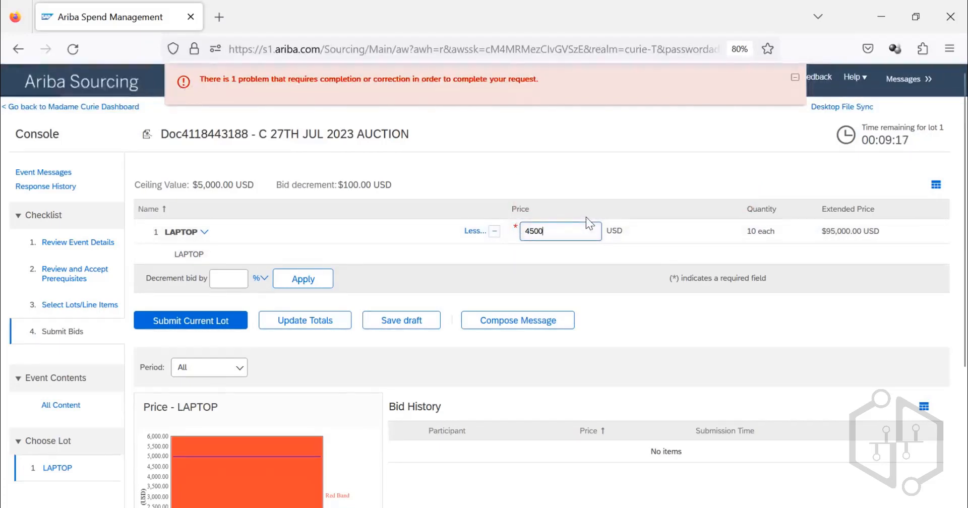
left_click(176, 321)
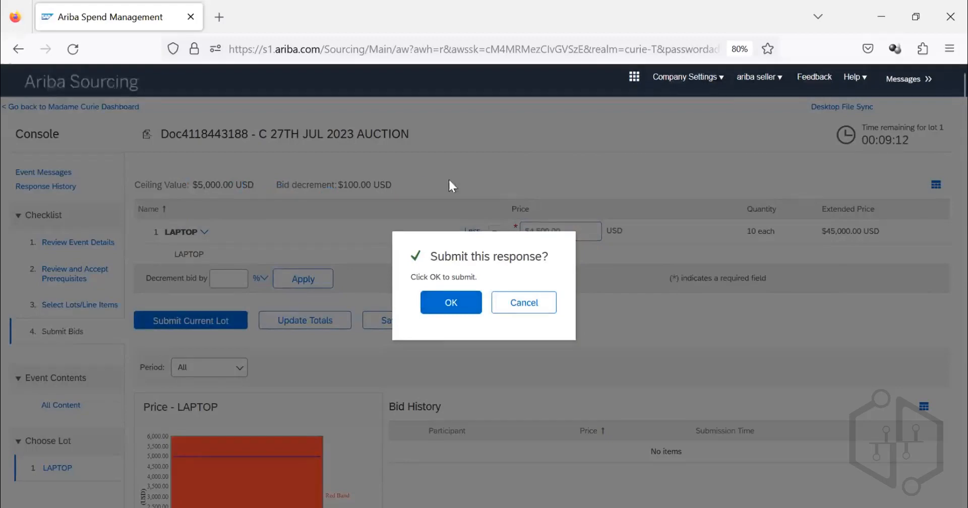
key("Return")
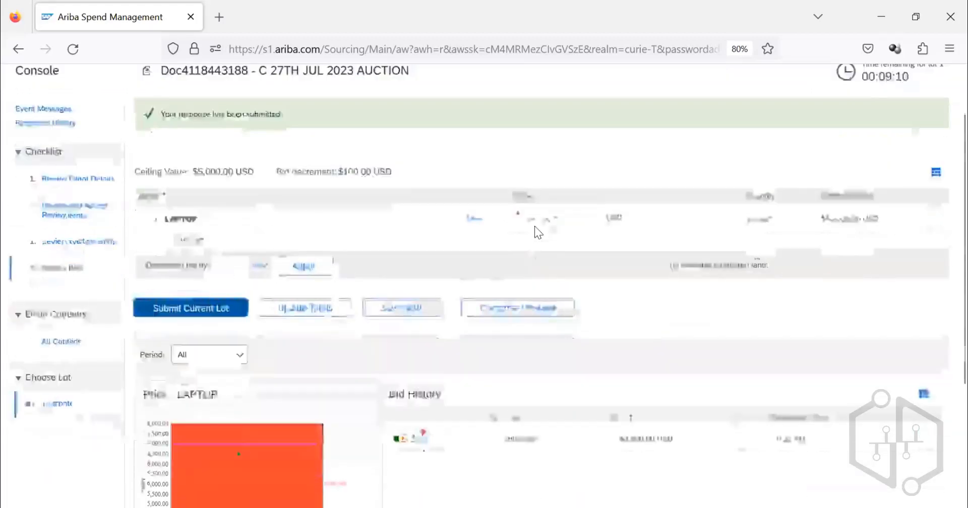
scroll(534, 226, "down", 4)
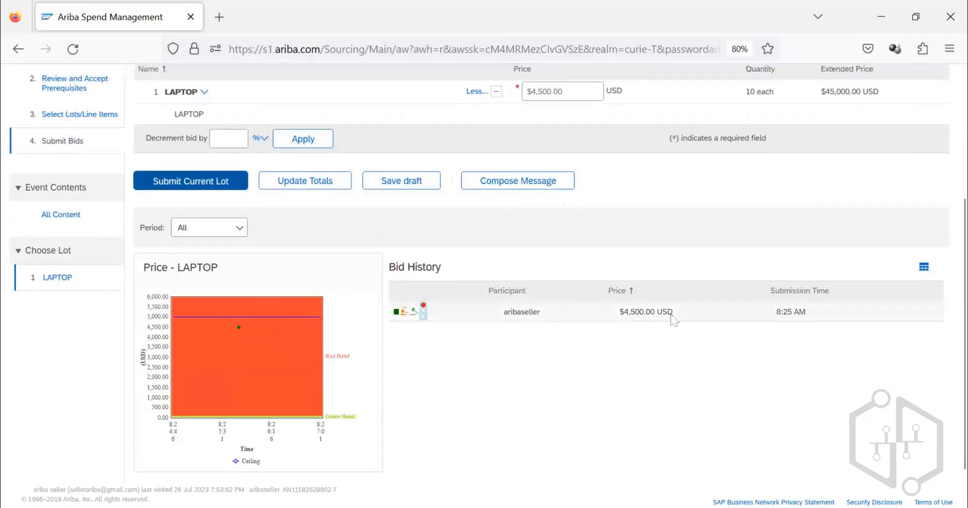
scroll(562, 193, "up", 4)
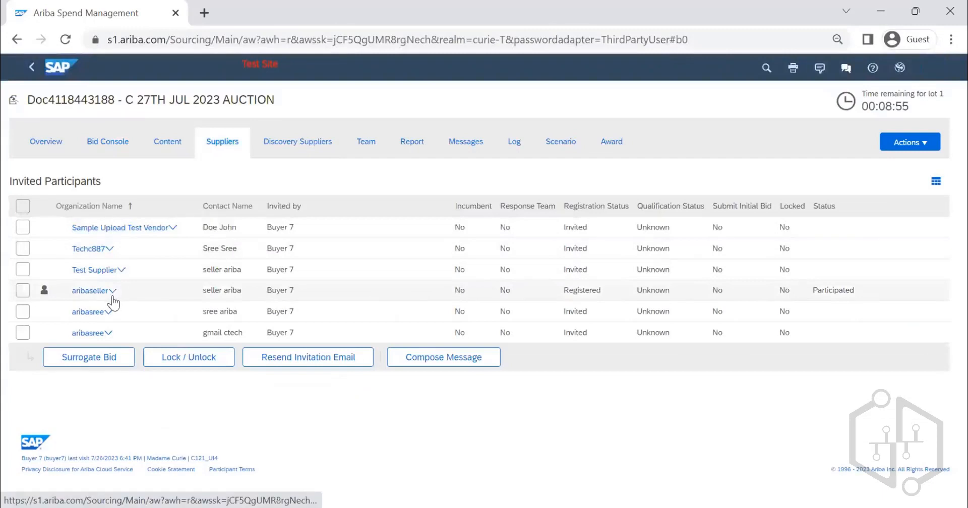
Step: Start a surrogate bid for Test Supplier from the buyer's participant list and open the C 27TH JUL 2023 AUCTION event
left_click(25, 271)
left_click(76, 359)
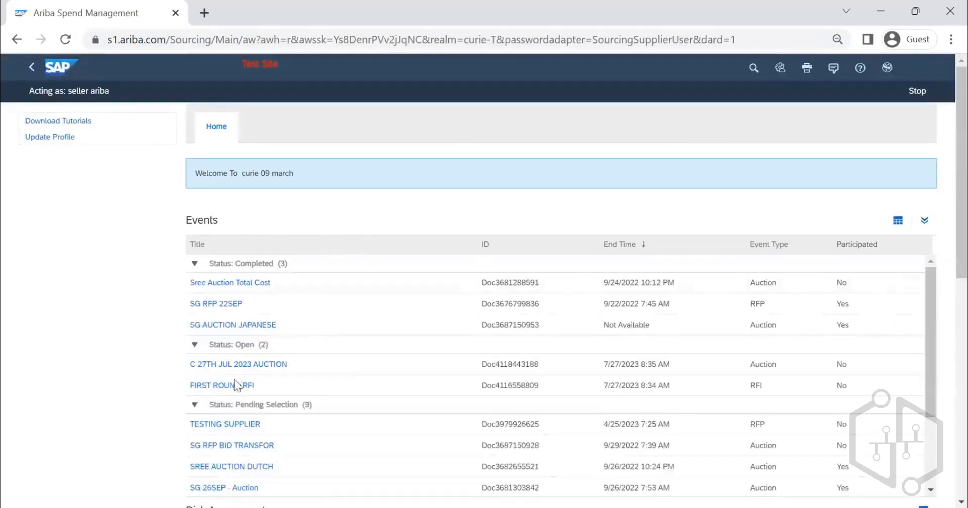
left_click(278, 364)
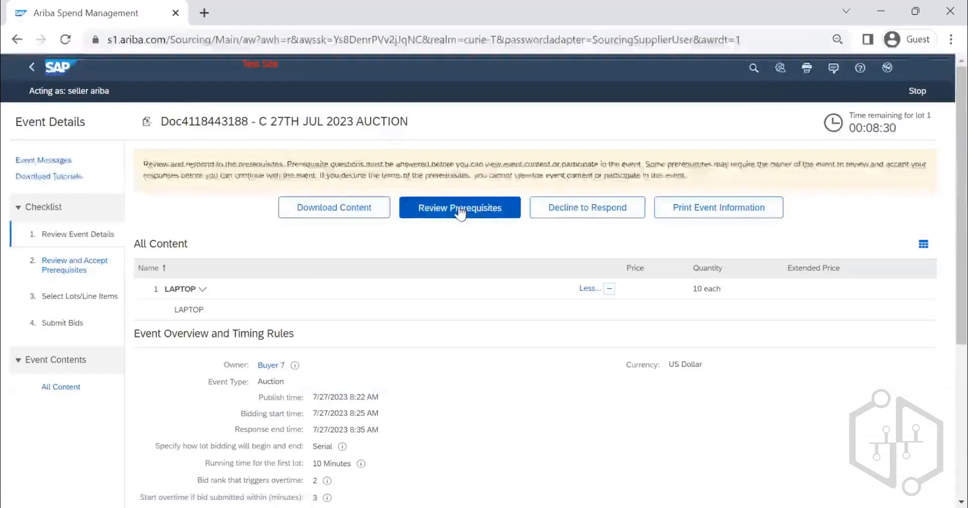
Step: Accept and submit the bidder agreement on behalf of Test Supplier, and confirm the LAPTOP lot for bidding
left_click(461, 213)
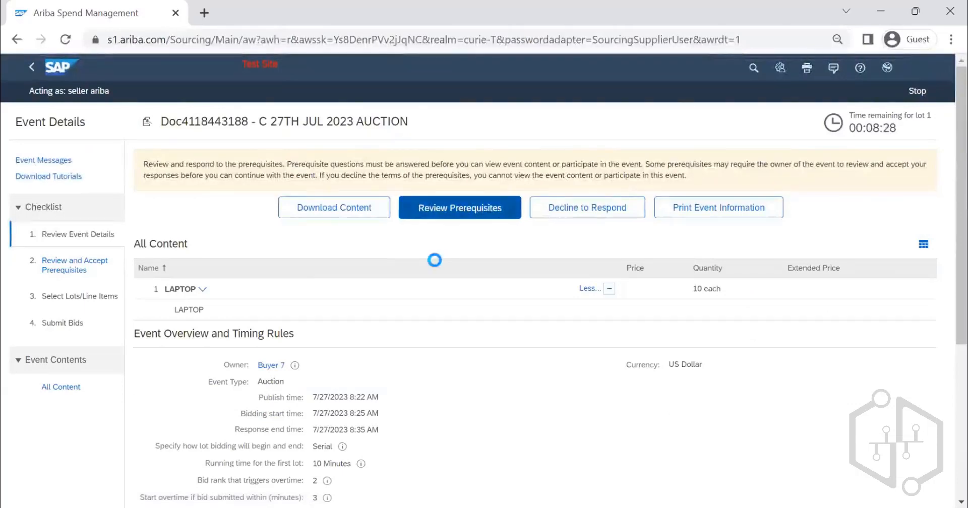
scroll(438, 272, "down", 15)
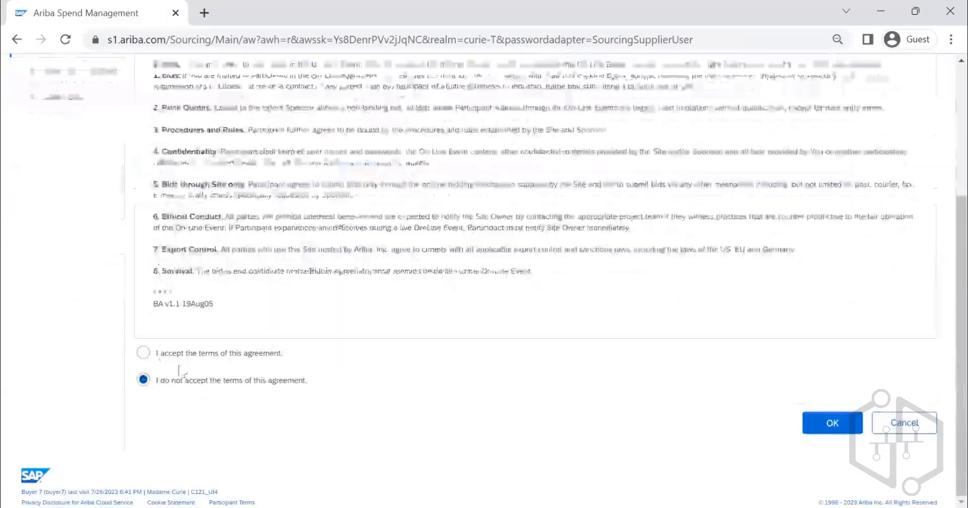
left_click(145, 356)
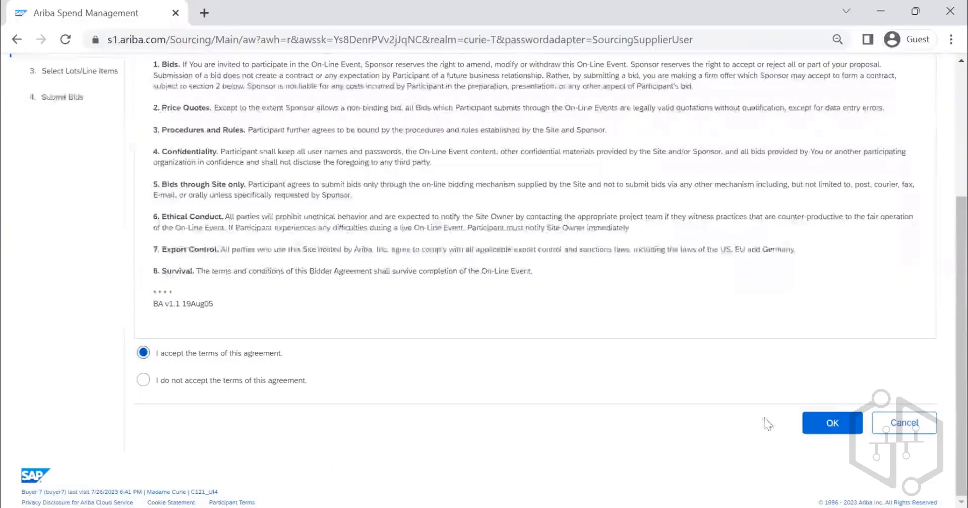
left_click(832, 422)
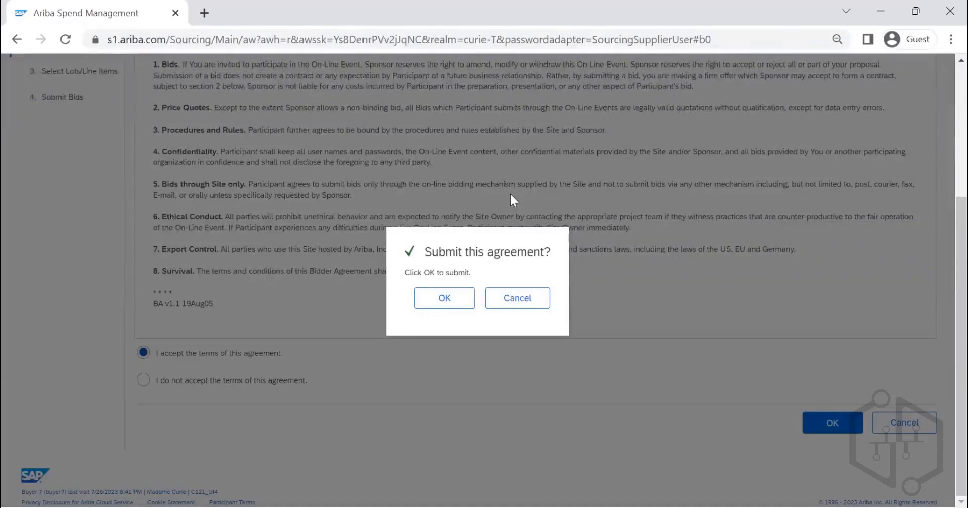
left_click(425, 308)
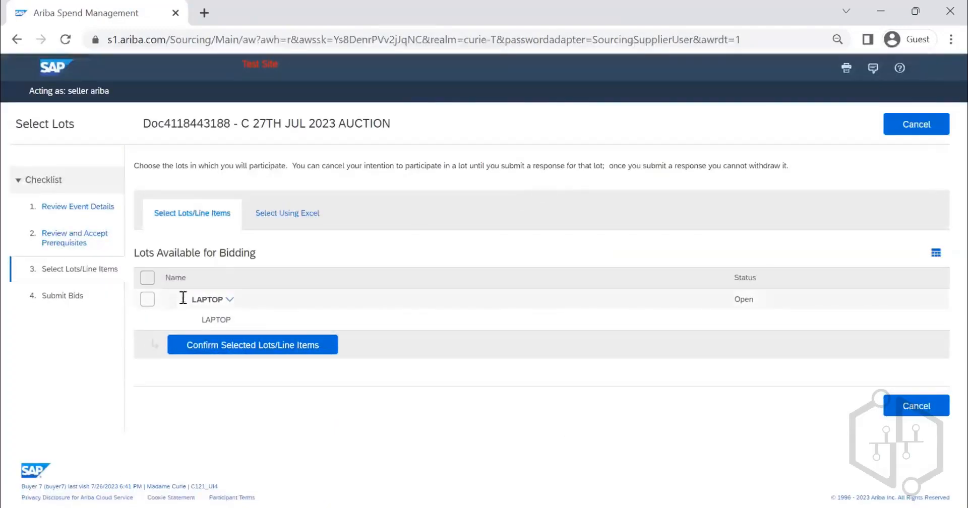
left_click(148, 300)
left_click(227, 348)
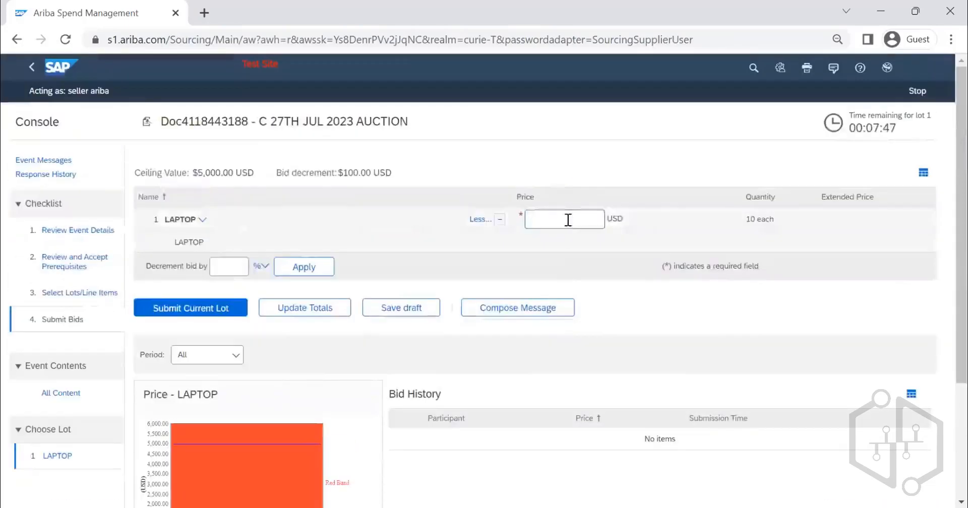
Step: Try a surrogate bid price of 2000 USD for the LAPTOP lot and cancel its submission
type("2000")
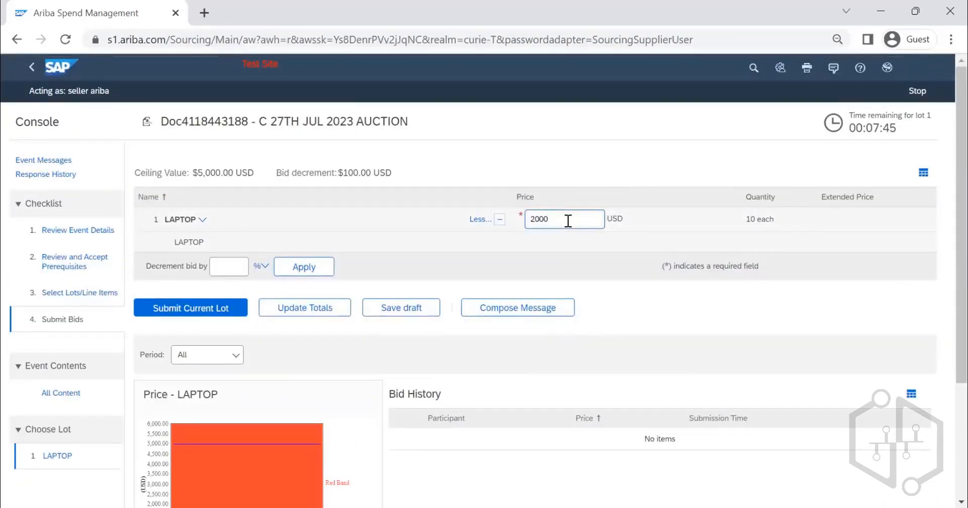
left_click(231, 316)
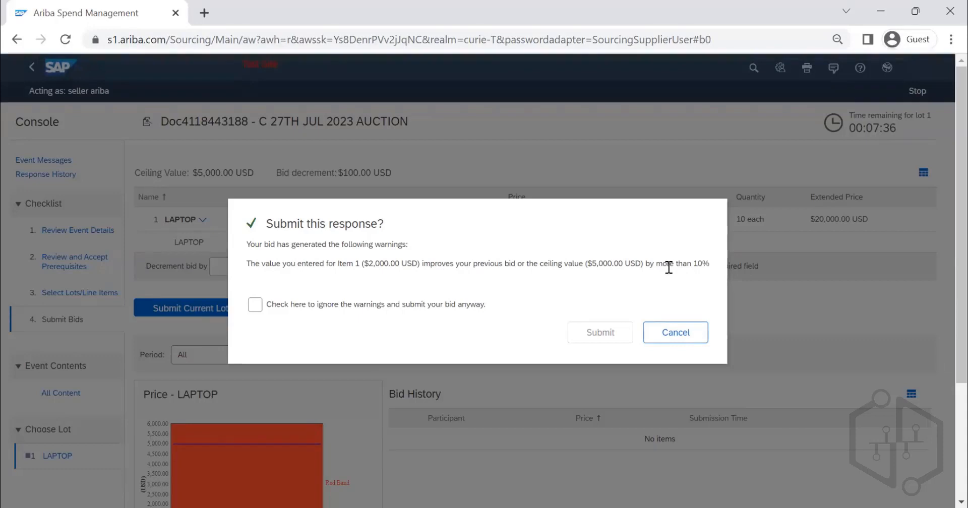
left_click(661, 345)
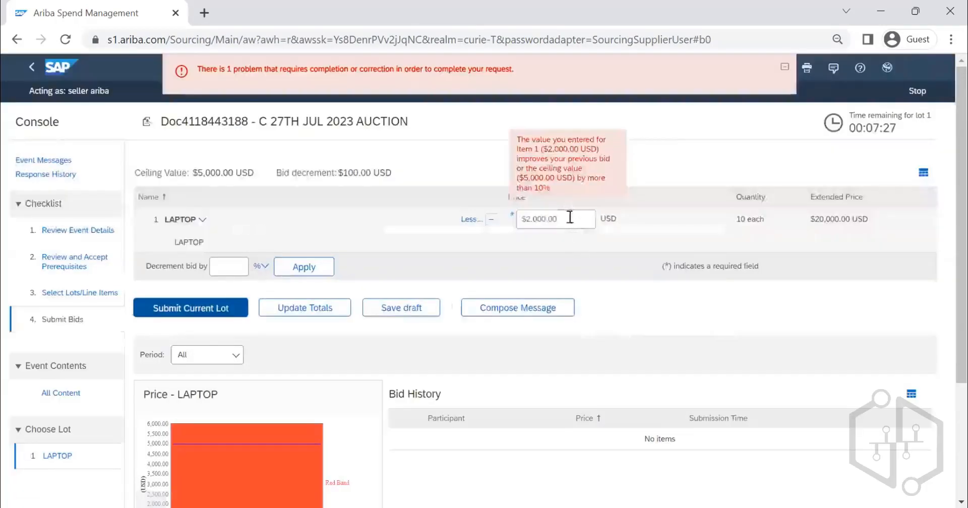
Step: Try to submit a surrogate bid price of 4000 USD for the LAPTOP lot
left_click(570, 216)
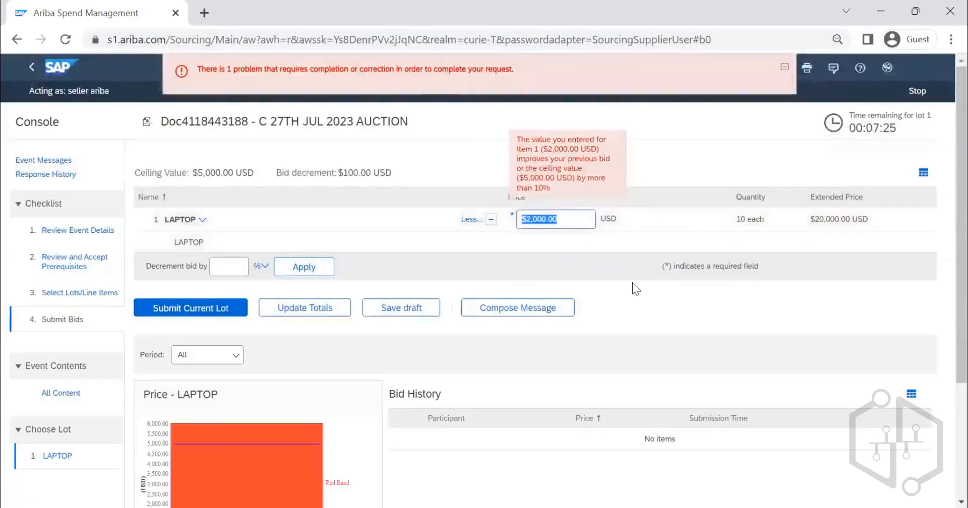
type("4000")
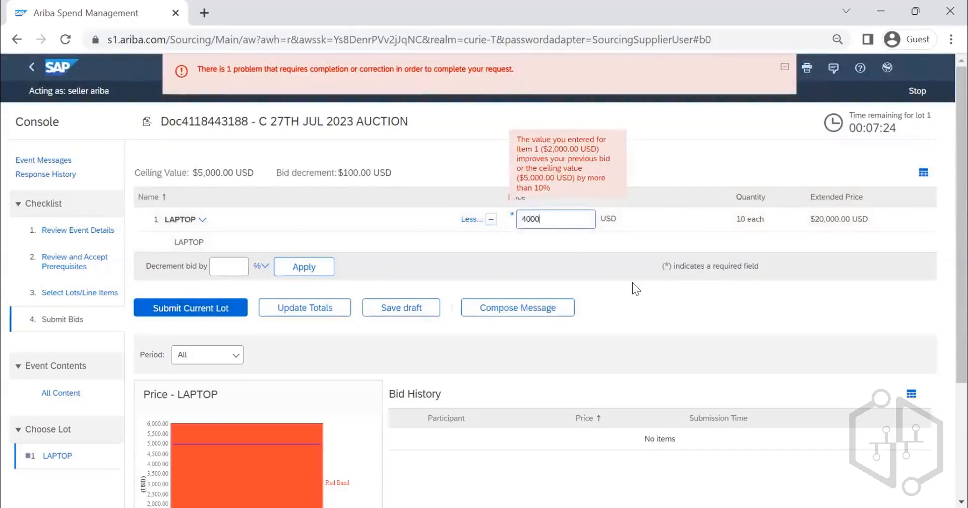
left_click(222, 311)
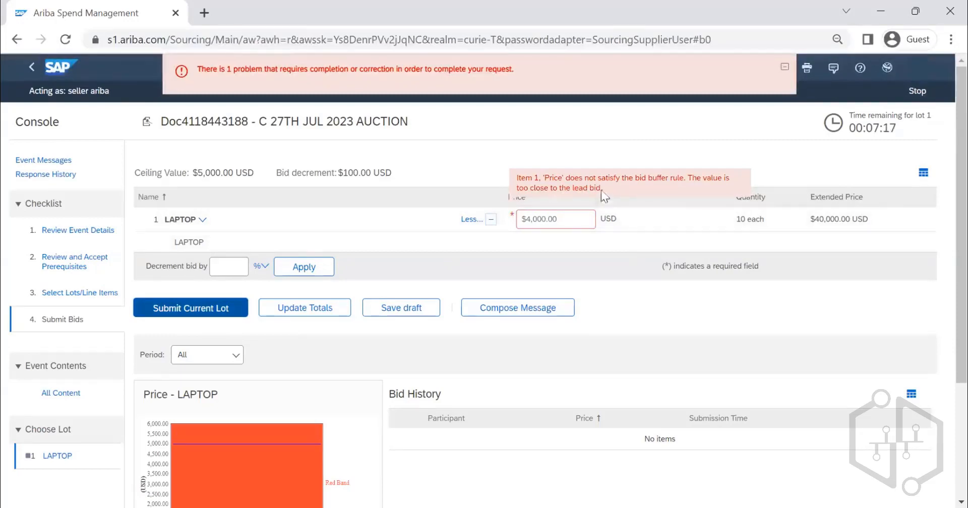
Step: Submit a surrogate bid price of 3400 USD for the LAPTOP lot, ignoring the bid warnings
left_click_drag(583, 219, 523, 220)
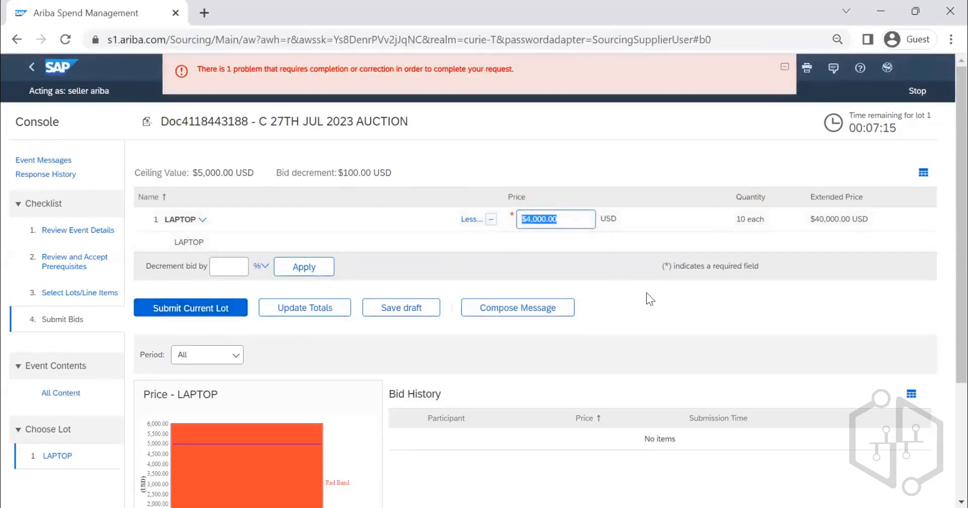
type("3400")
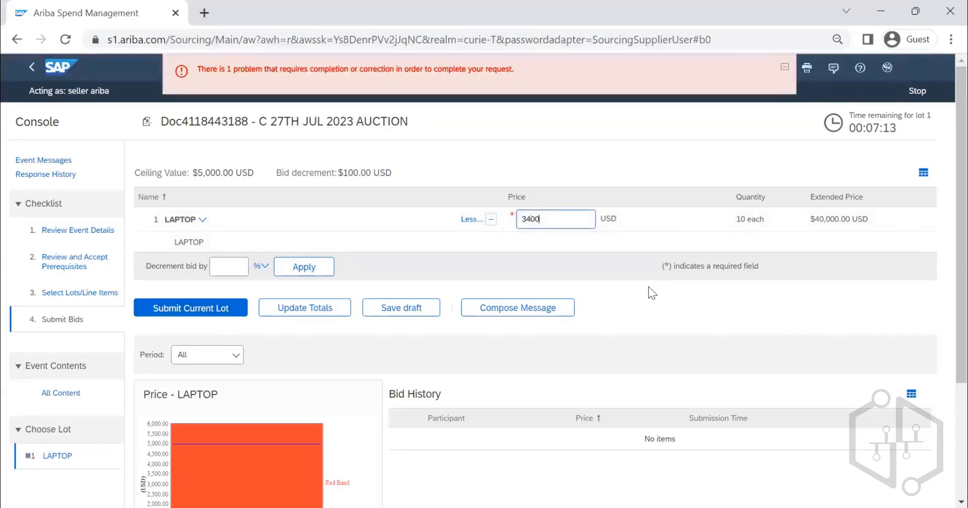
left_click(211, 311)
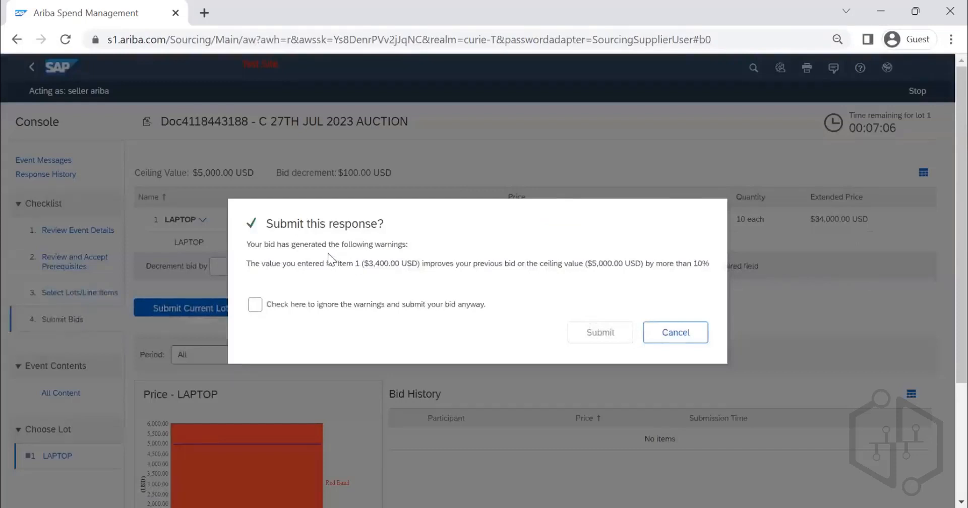
left_click(257, 306)
left_click(601, 337)
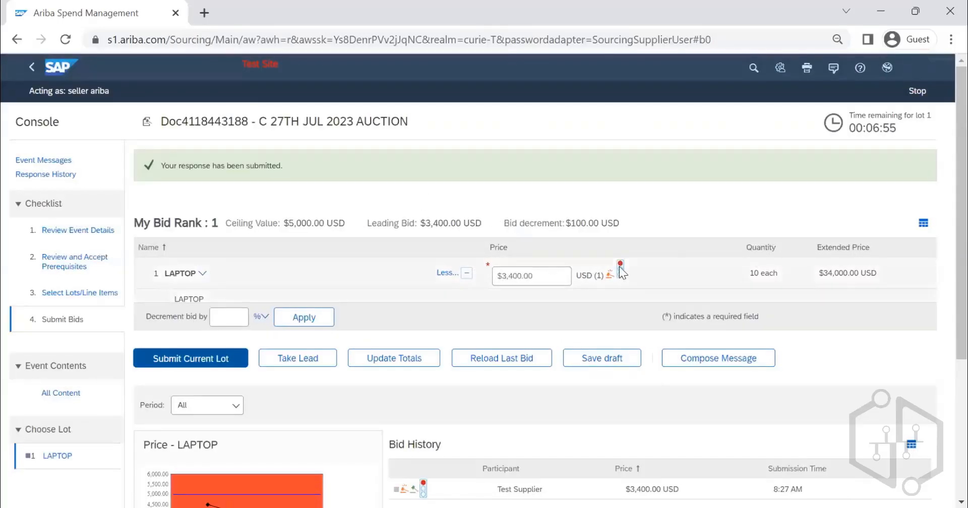
mouse_move(619, 267)
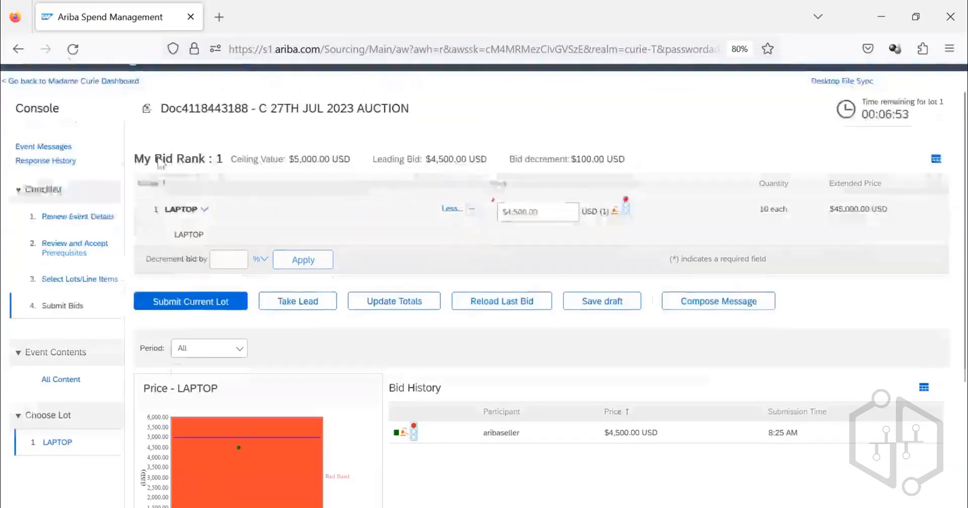
Step: Switch to the aribaseller bidding console in Firefox, reload it, and review the bid rank, price chart and bid history
scroll(158, 157, "up", 1)
left_click(72, 49)
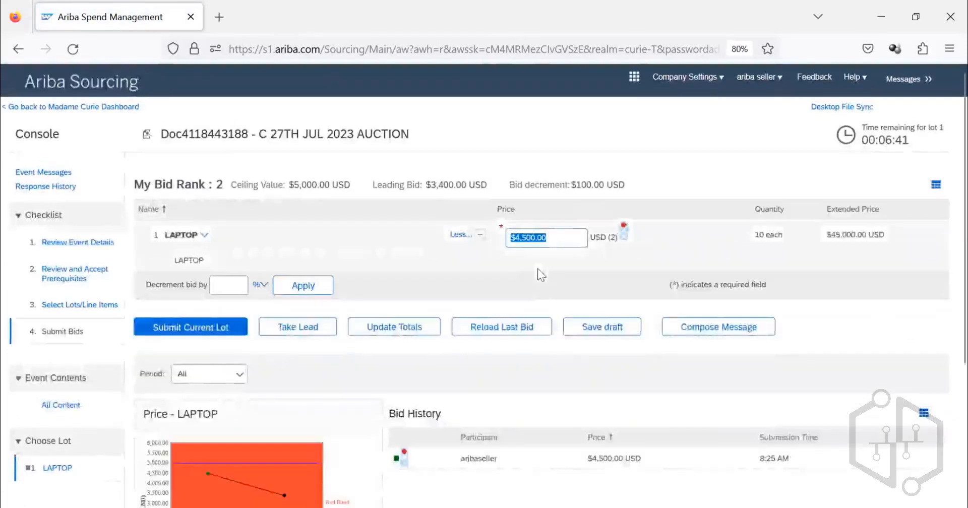
scroll(530, 285, "down", 3)
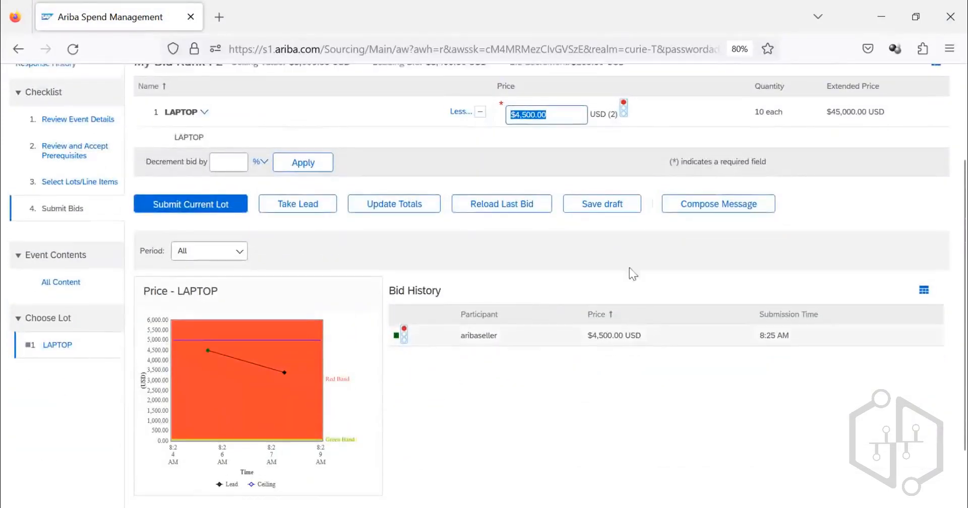
scroll(629, 268, "up", 3)
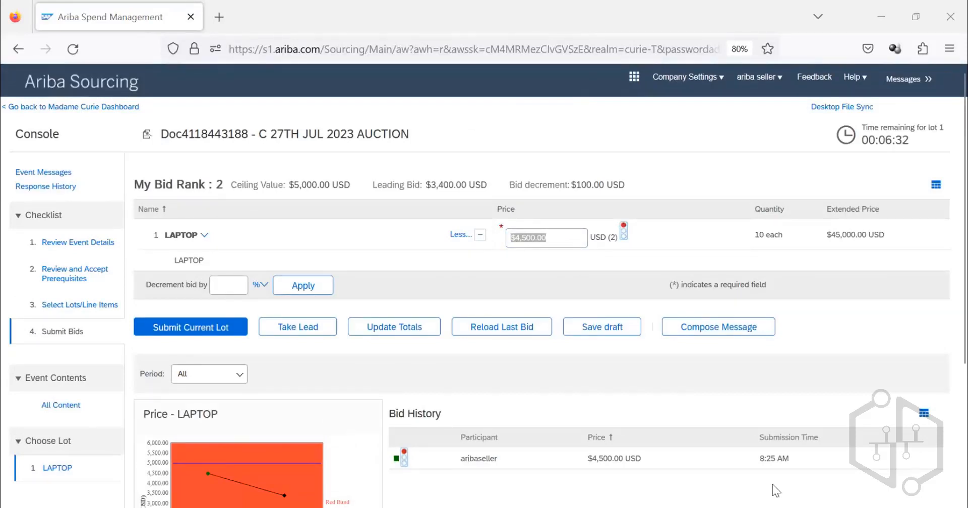
Step: Return to the surrogate bidding console in Chrome, reload it, and check Test Supplier's rank and price chart
key("alt+Tab")
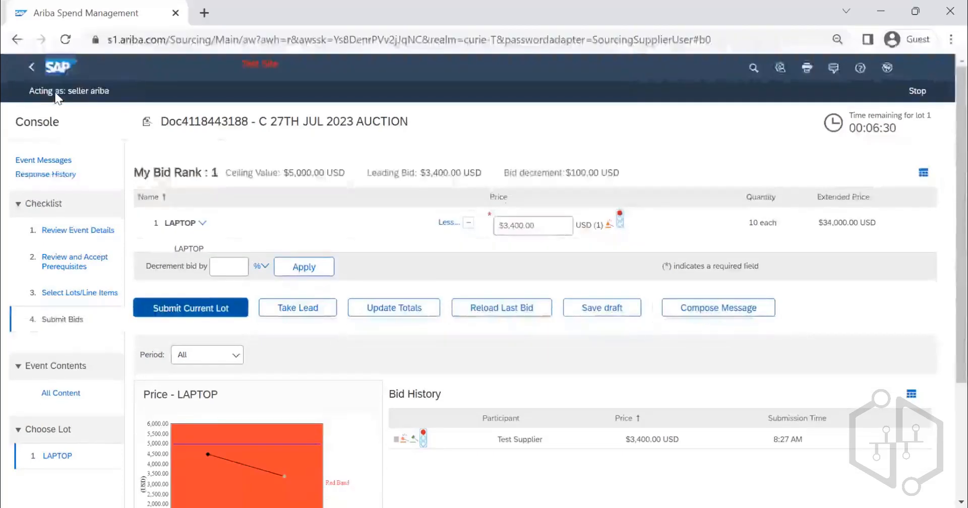
left_click(65, 41)
scroll(709, 381, "down", 1)
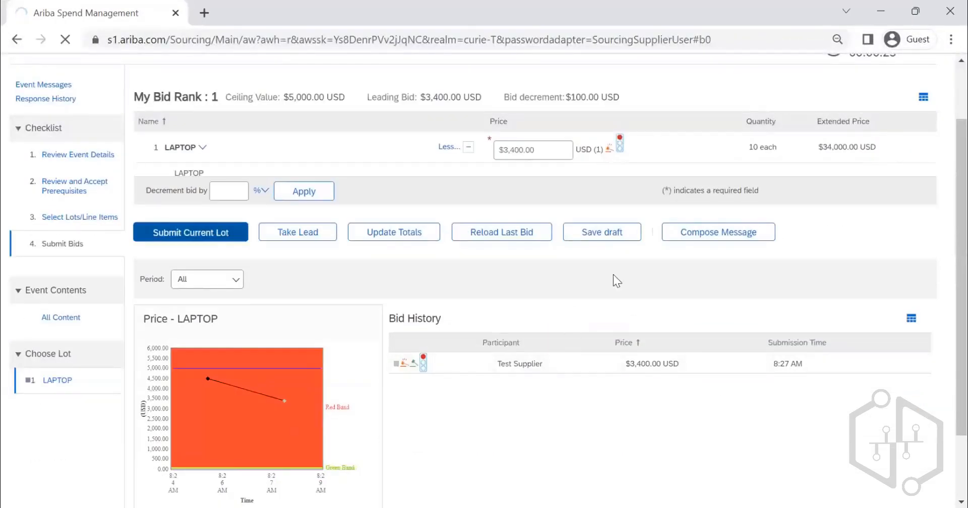
scroll(168, 166, "up", 1)
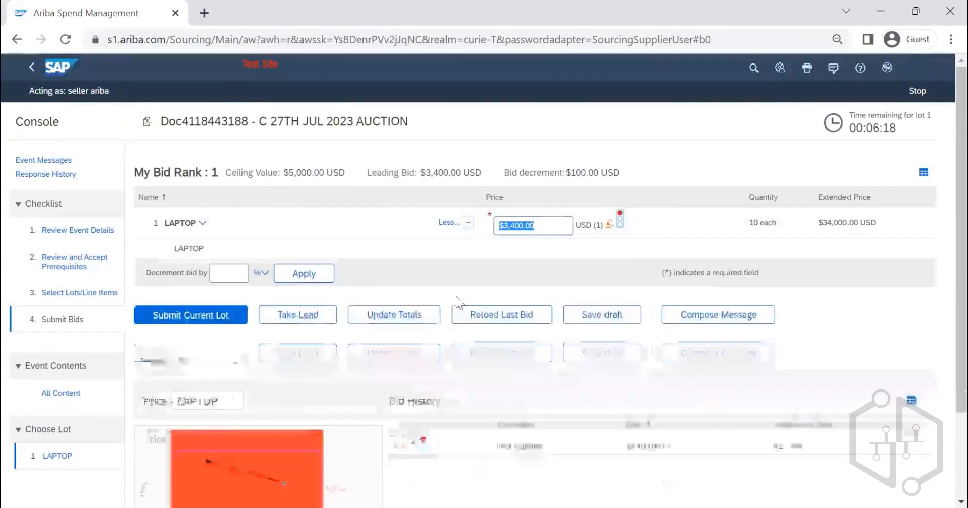
Step: Improve the leading LAPTOP bid to 2400 USD using Take Lead and submit it, ignoring the bid warnings
left_click(309, 315)
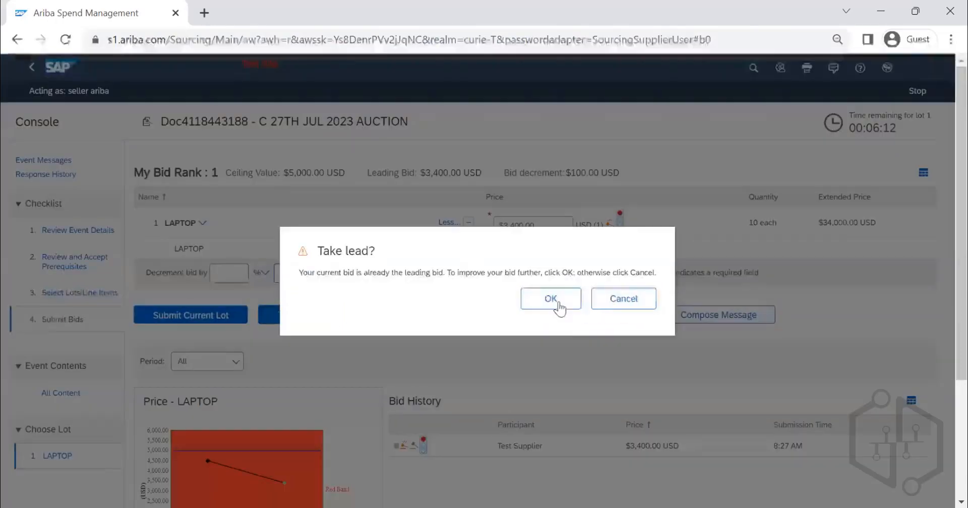
key("Return")
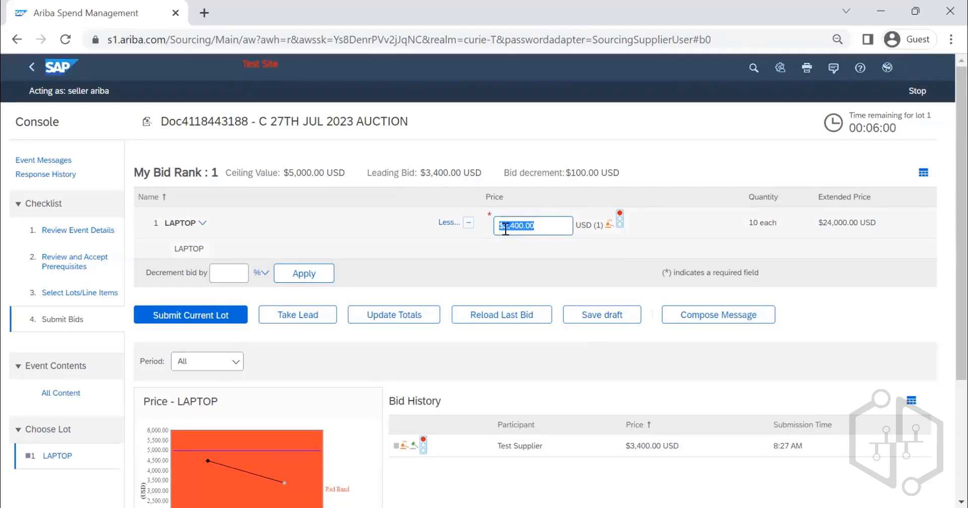
left_click(218, 317)
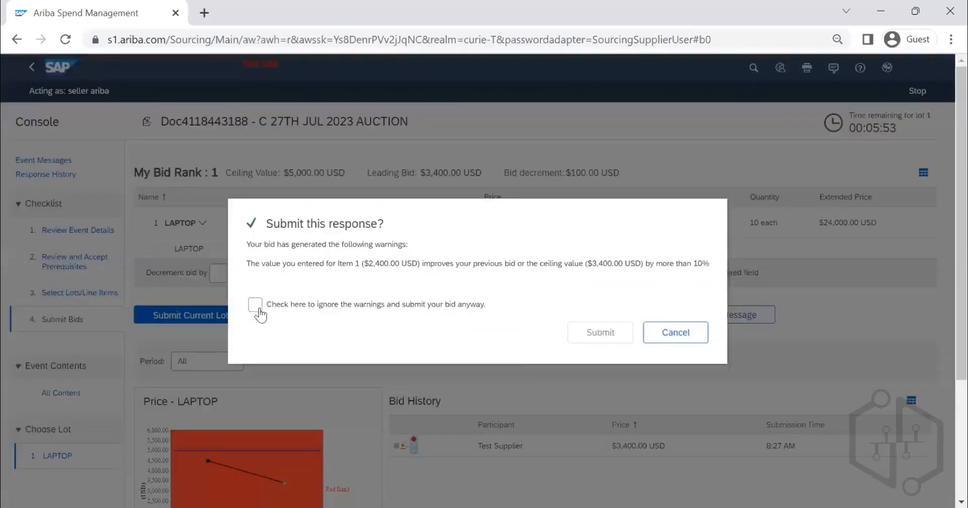
left_click(255, 304)
left_click(584, 339)
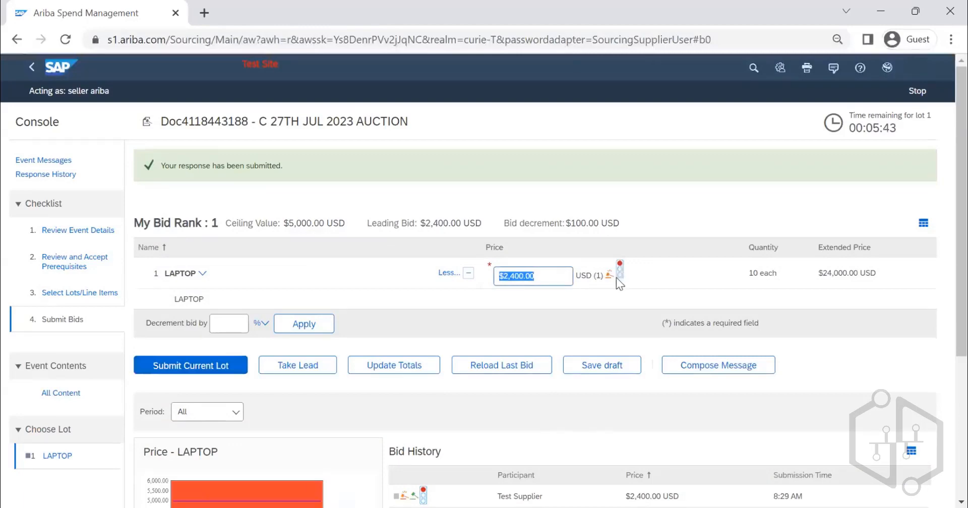
Step: Review the surrogate bidder's LAPTOP price chart and the best-value marker in the bid history
scroll(610, 294, "down", 3)
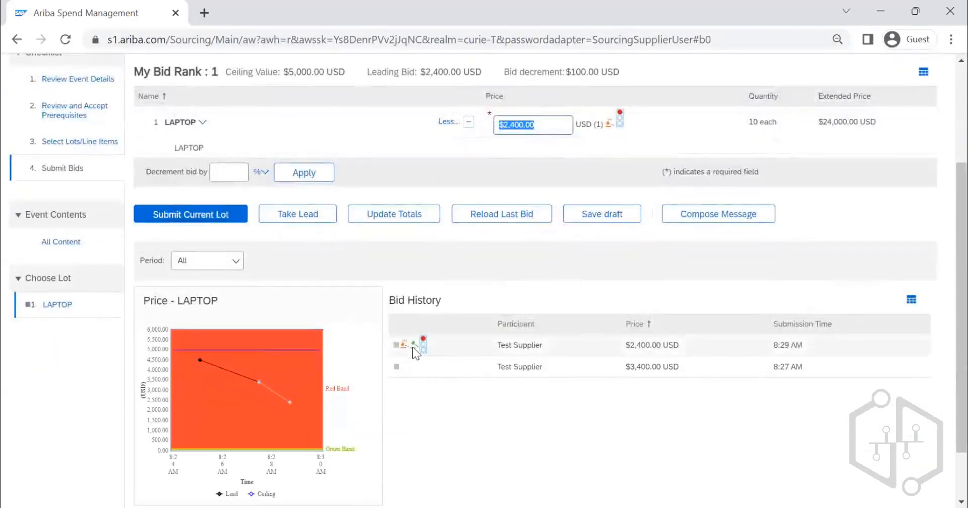
mouse_move(414, 348)
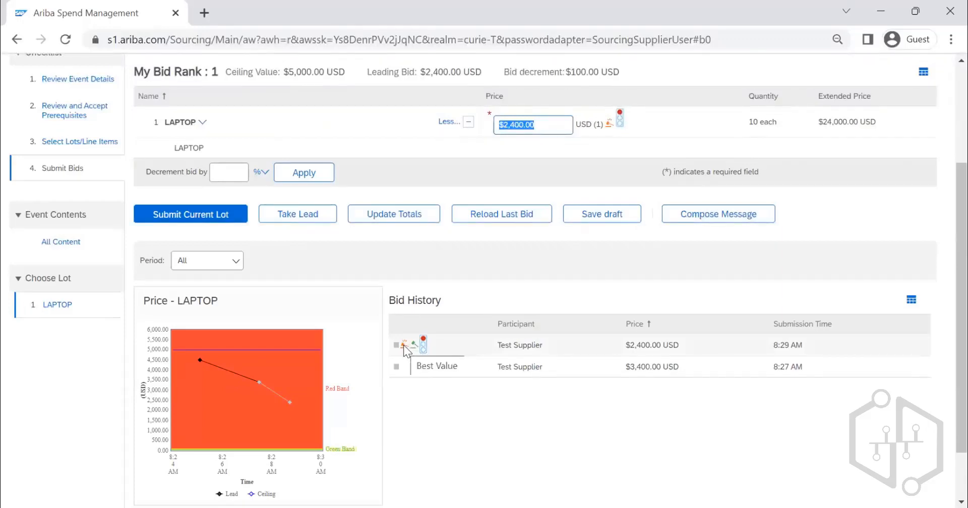
scroll(478, 232, "up", 3)
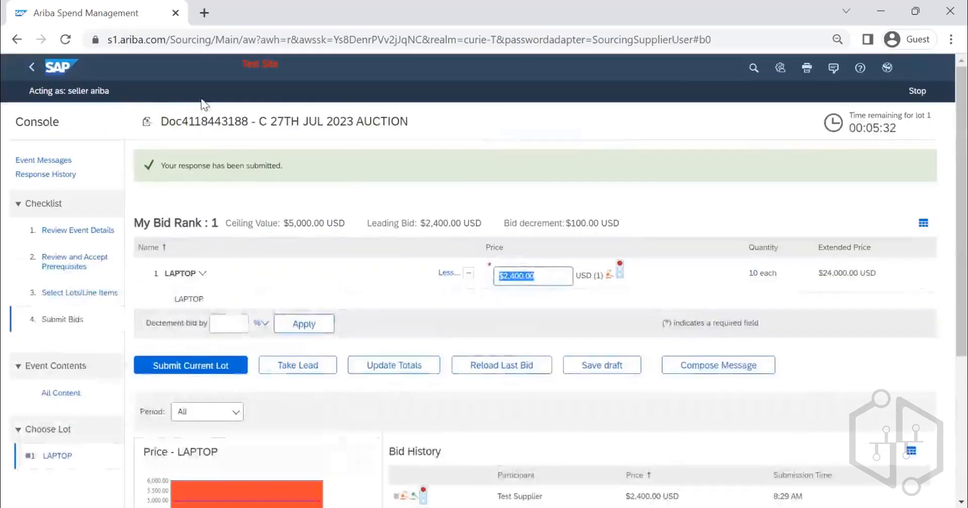
Step: End the surrogate session, then open the invited participants list of the C 27TH JUL 2023 AUCTION event
left_click(915, 93)
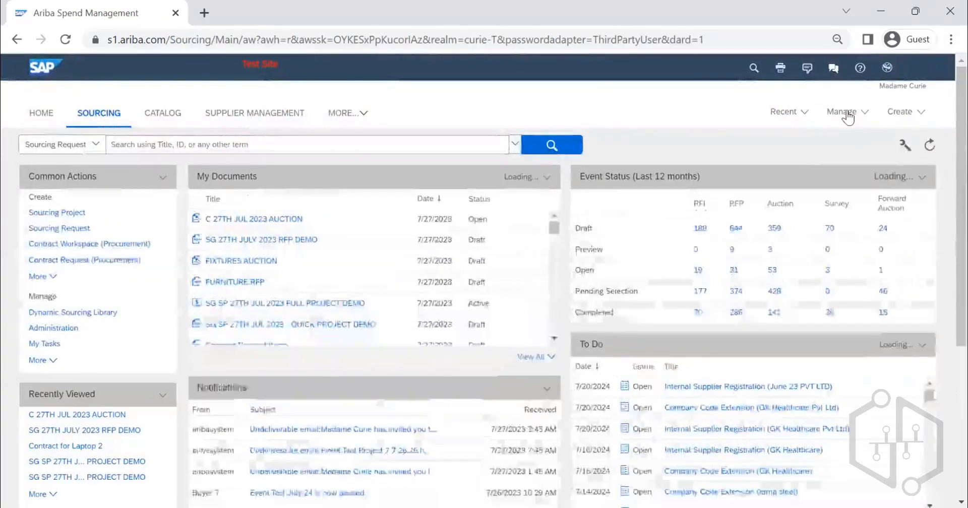
left_click(98, 409)
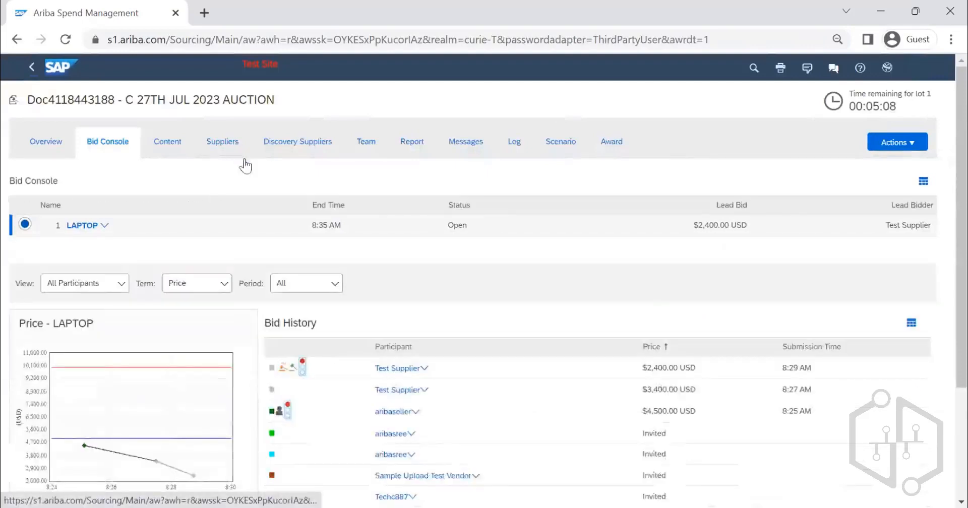
left_click(244, 157)
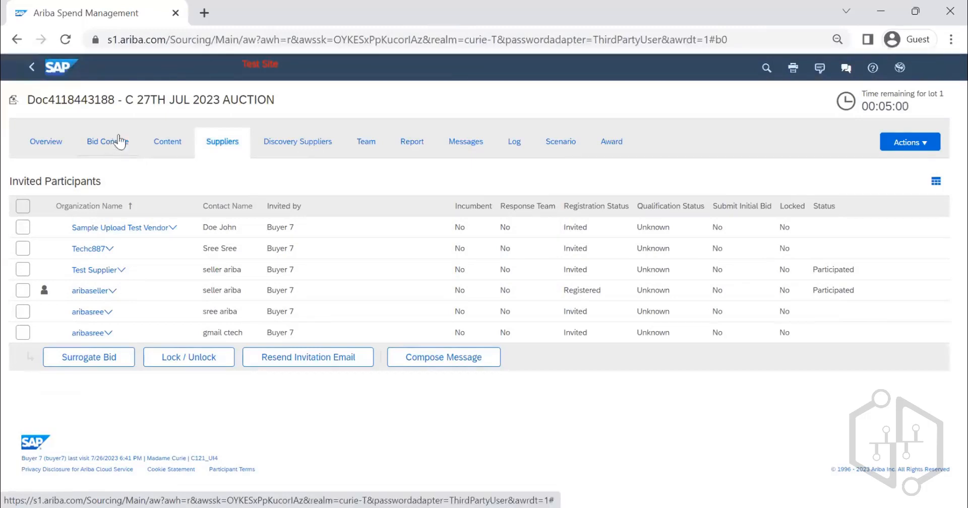
Step: Review the lead bid, price chart and all participants' bid history for LAPTOP in the buyer's Bid Console
left_click(119, 152)
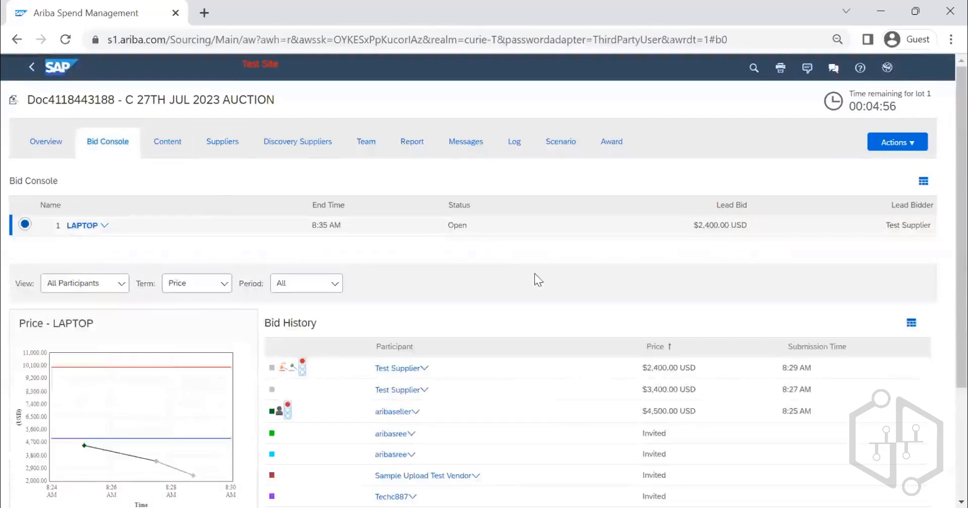
scroll(533, 290, "down", 3)
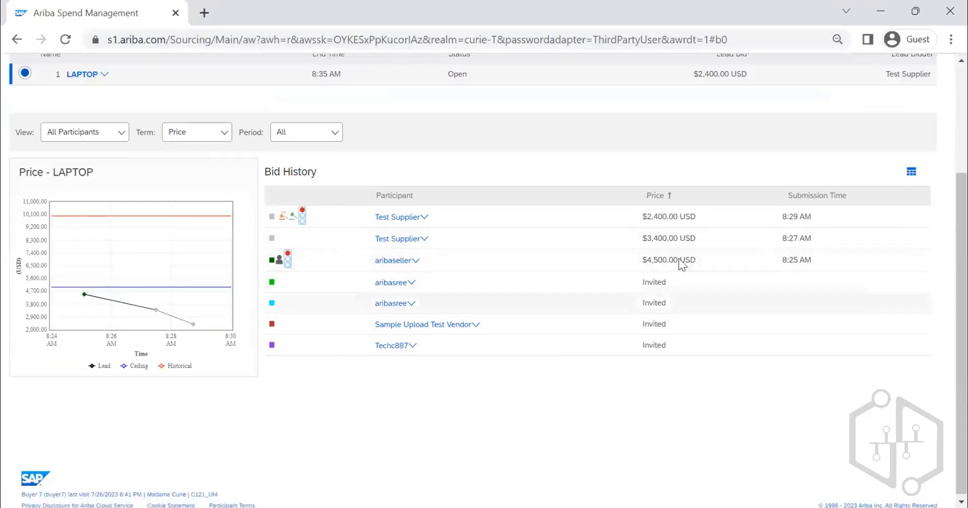
scroll(731, 272, "up", 3)
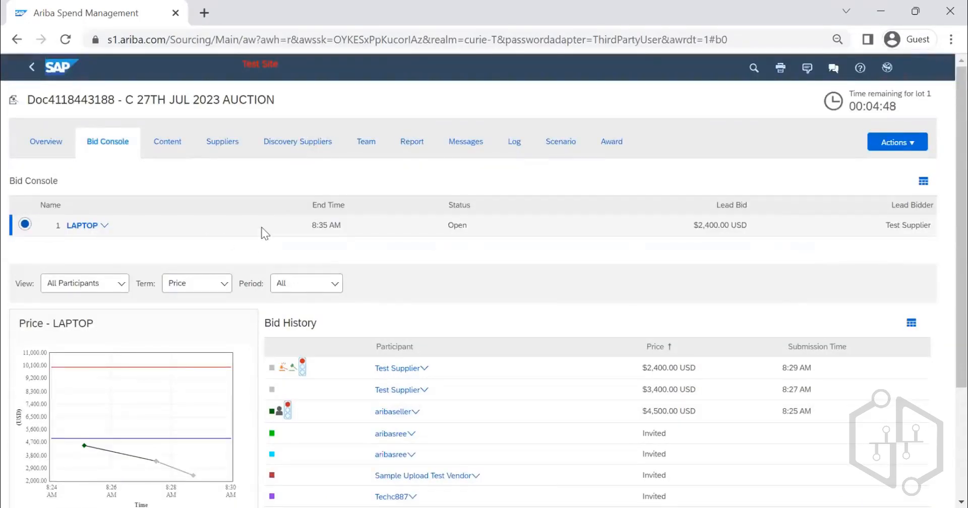
Step: Review the event's available timing and document actions and compare the suppliers' responses in the auction content
left_click(907, 145)
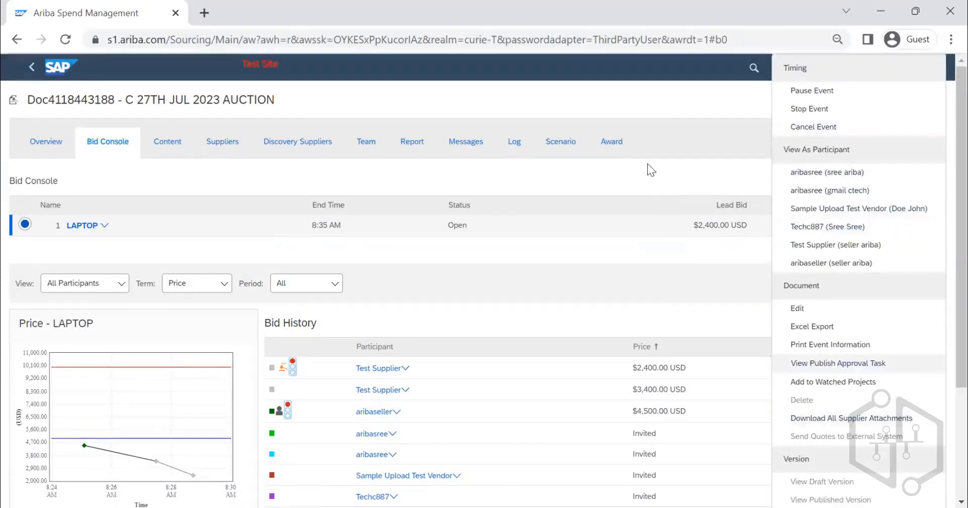
left_click(679, 184)
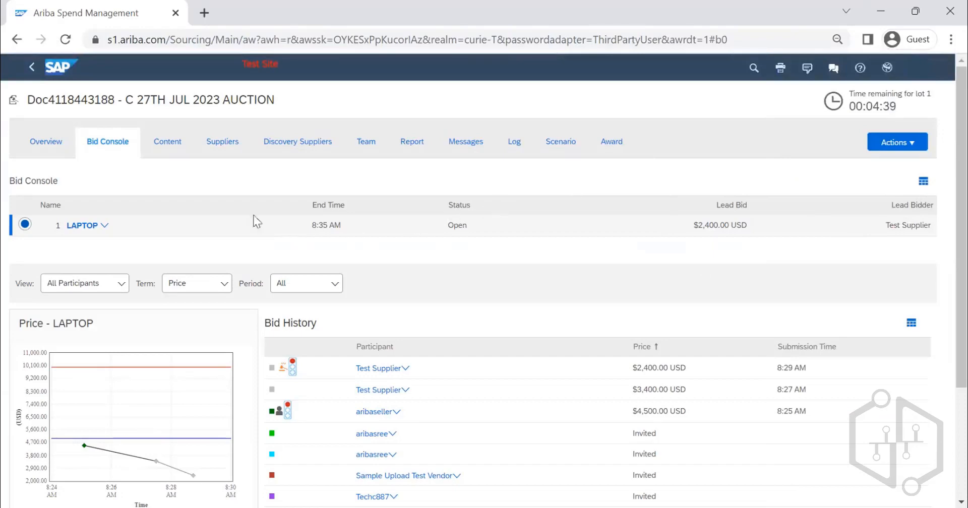
left_click(173, 149)
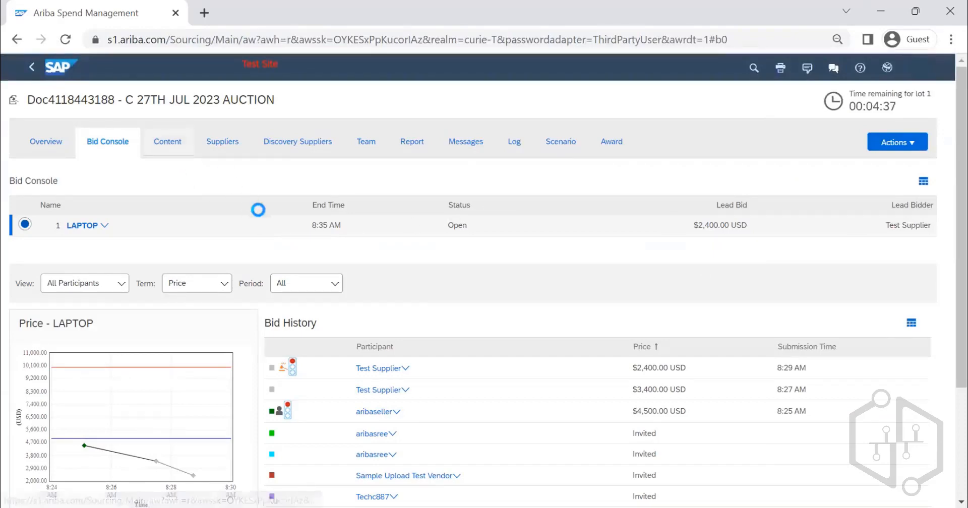
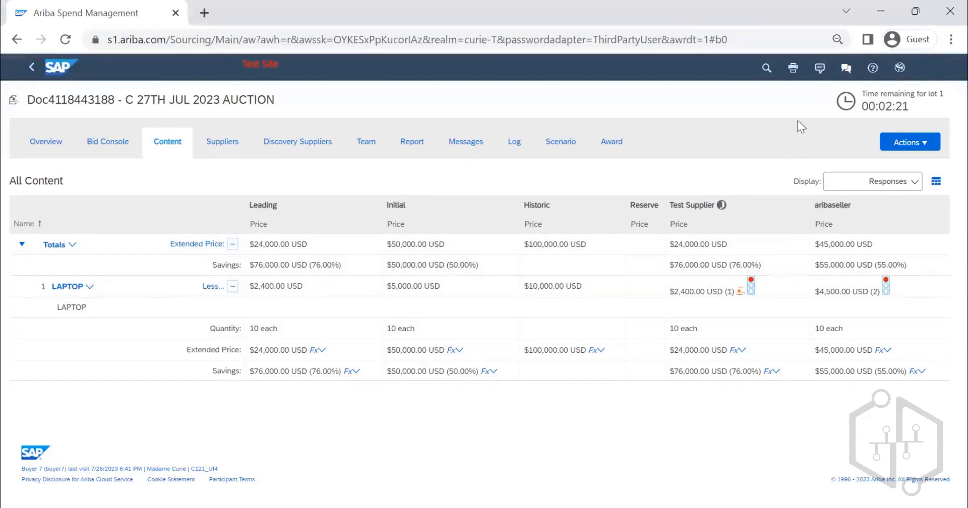
Step: Open the live auction event for editing and set the LAPTOP price in its content to 10000 USD
left_click(903, 143)
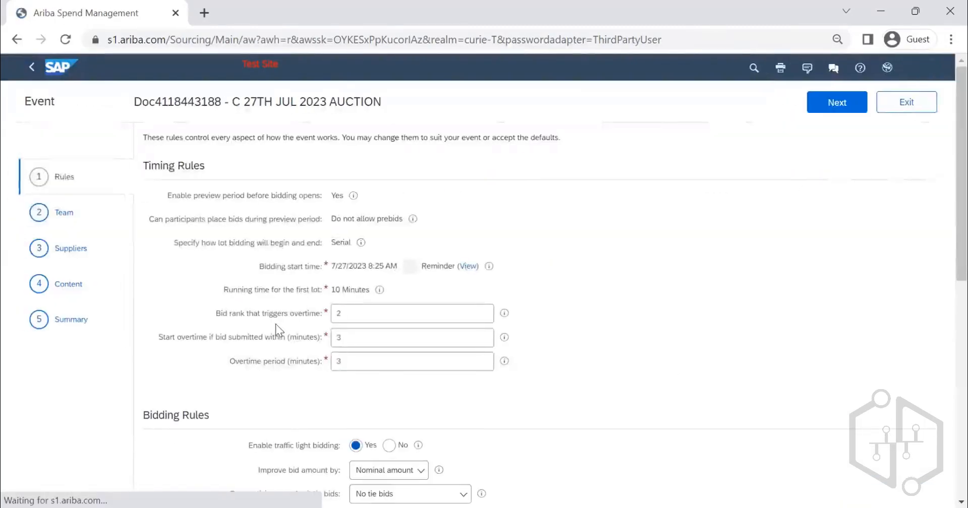
scroll(83, 234, "down", 1)
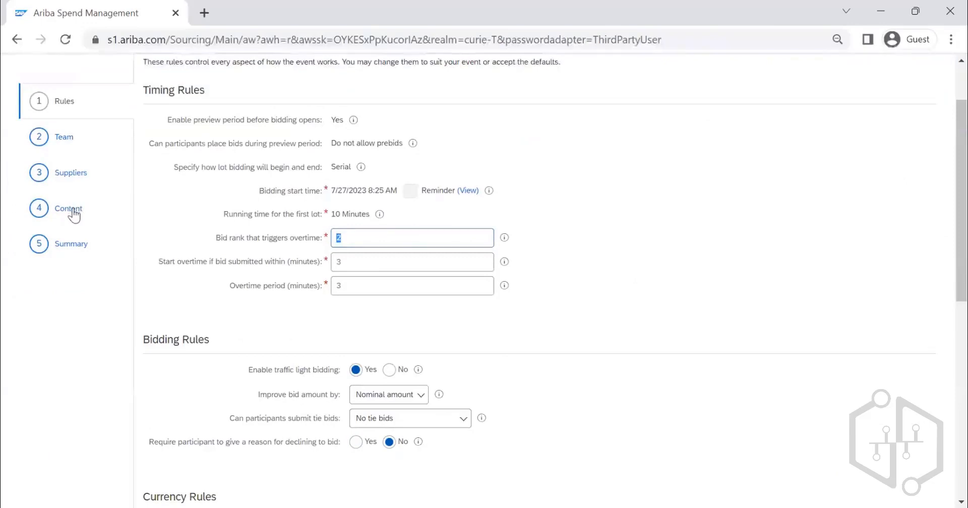
left_click(74, 215)
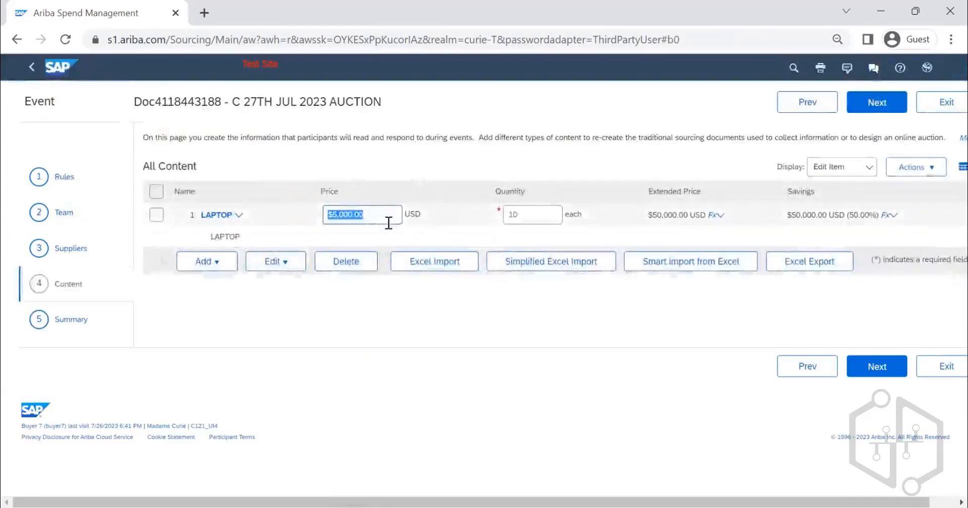
type("10000")
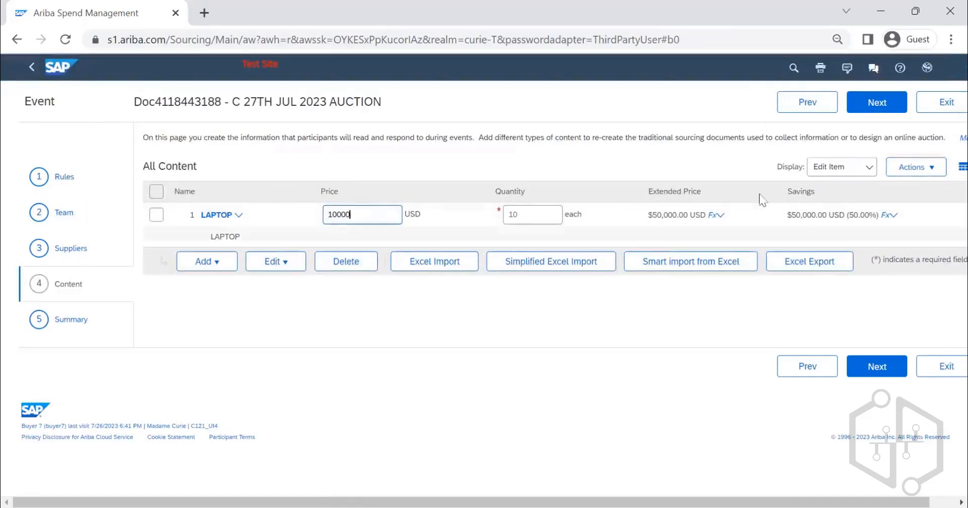
Step: Apply the LAPTOP item's price of 10000 USD and check the event's summary and content
left_click(883, 110)
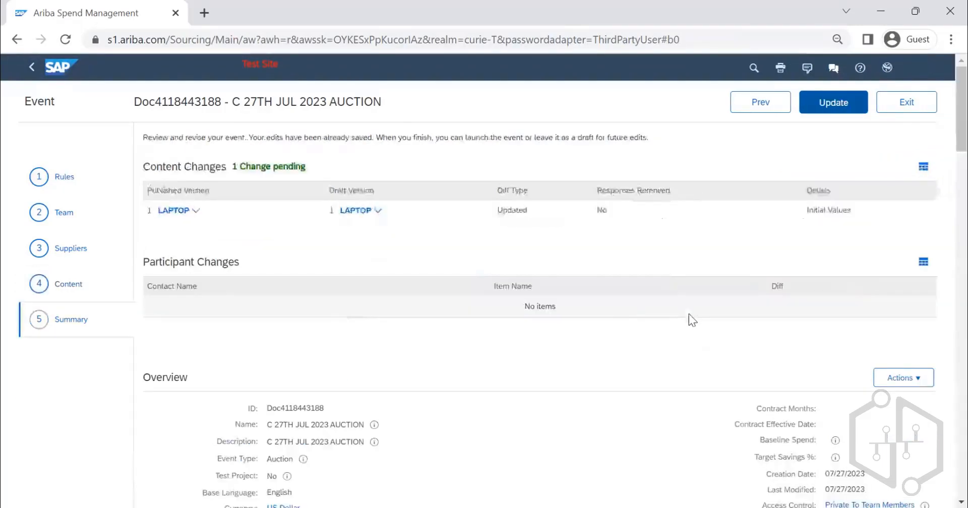
scroll(684, 319, "down", 15)
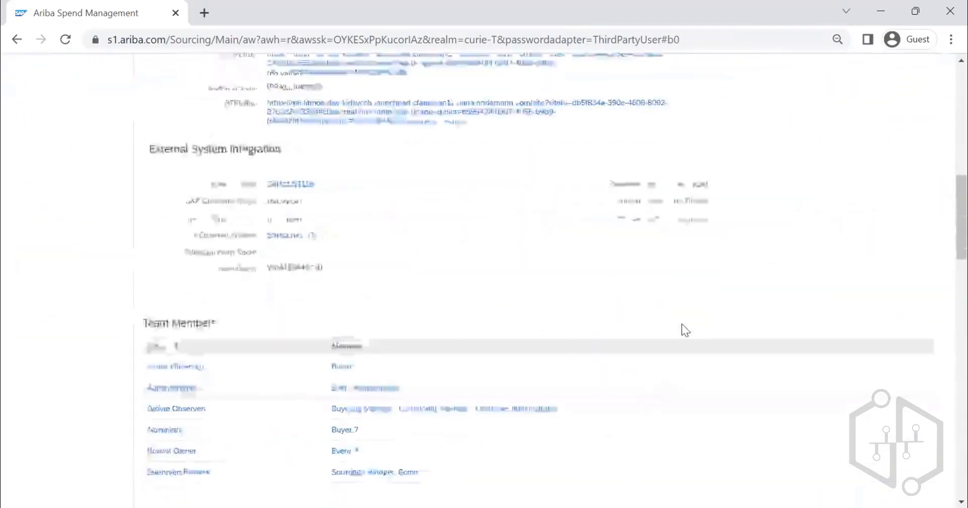
scroll(682, 324, "up", 15)
left_click(78, 286)
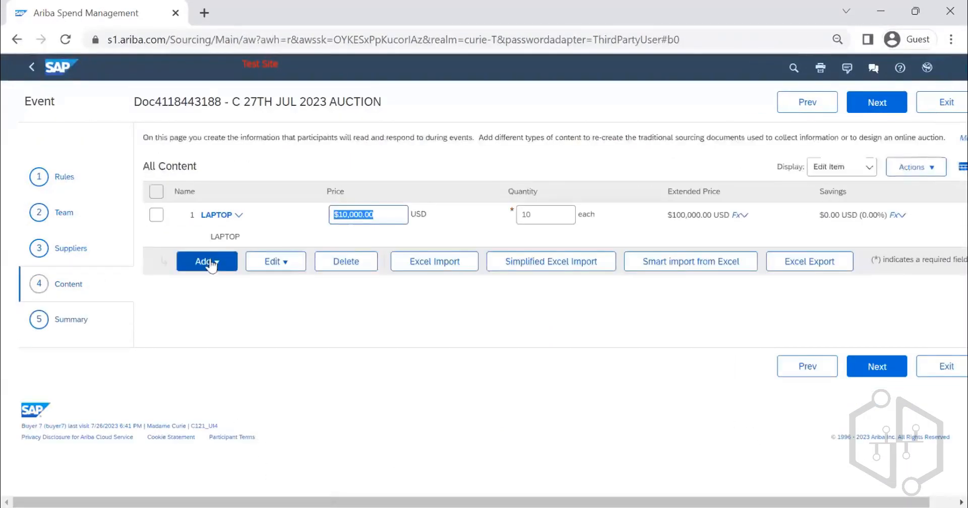
left_click(218, 215)
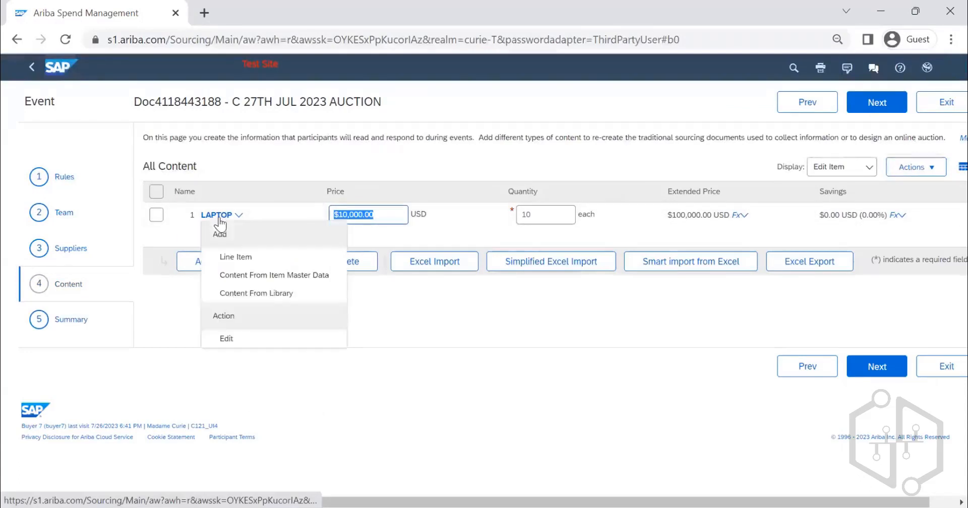
left_click(654, 359)
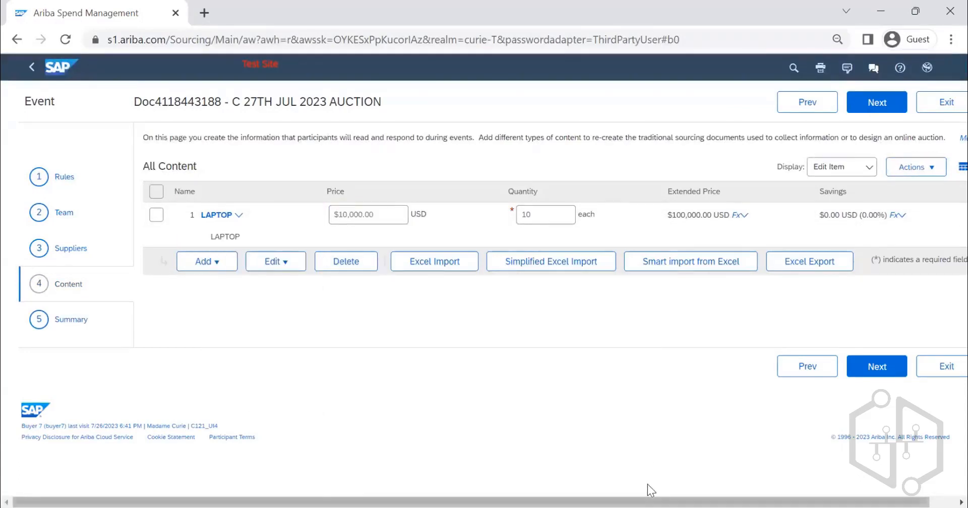
left_click_drag(648, 502, 675, 503)
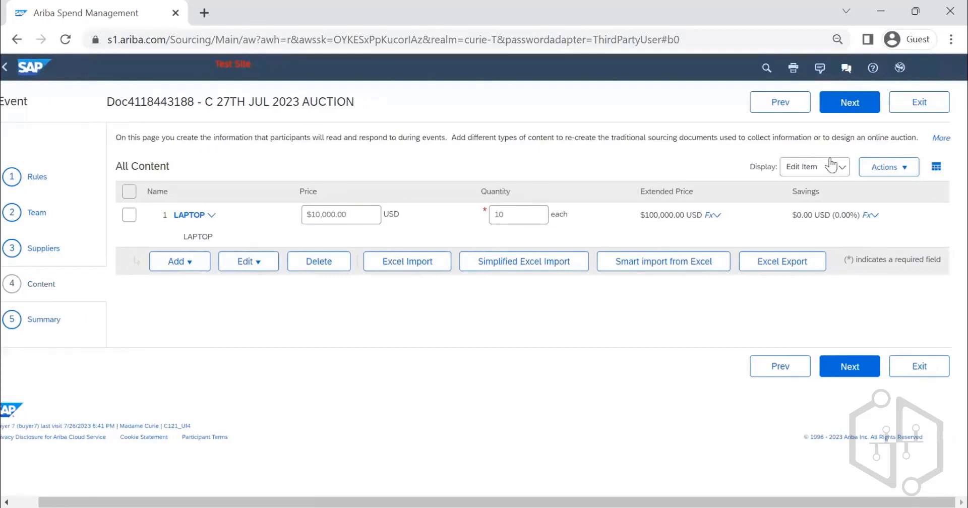
Step: Publish the auction update with the option Keep, but do not email, and open the event for monitoring
left_click(839, 107)
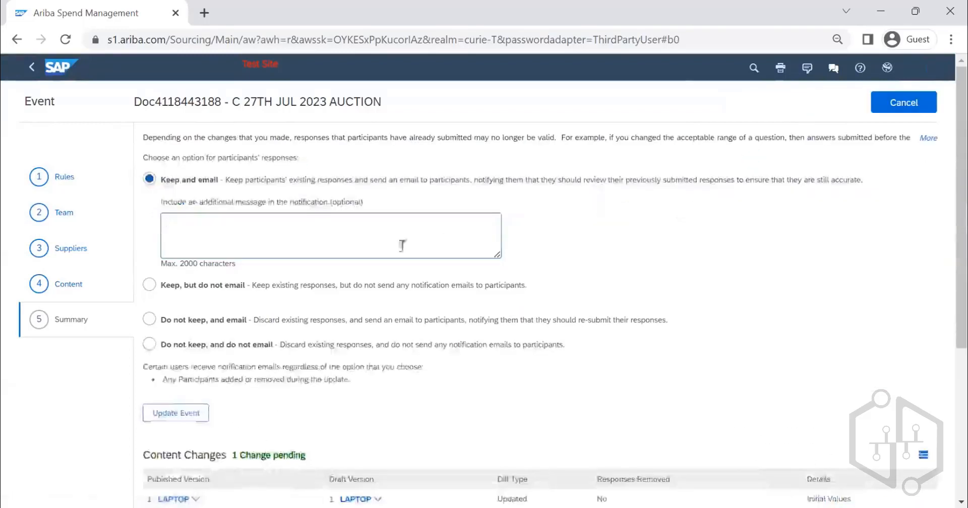
left_click(150, 285)
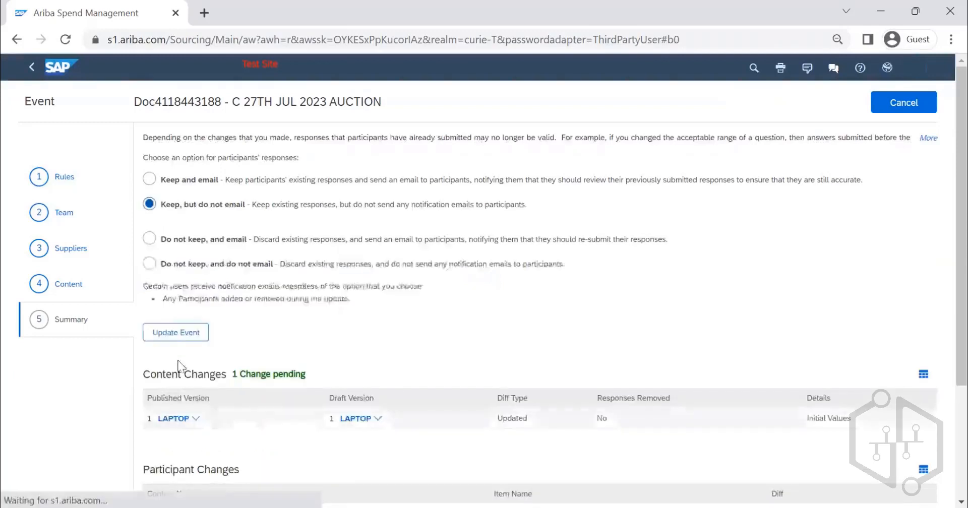
left_click(170, 338)
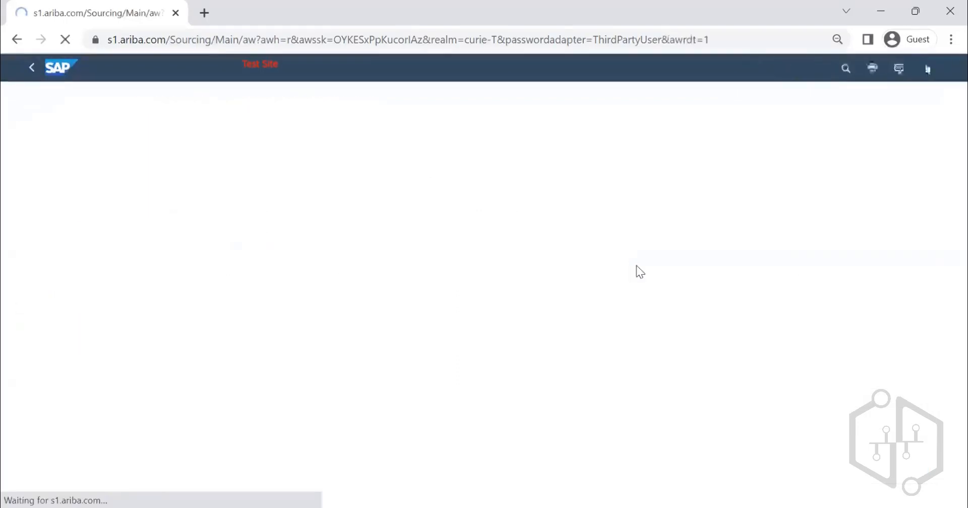
left_click(41, 196)
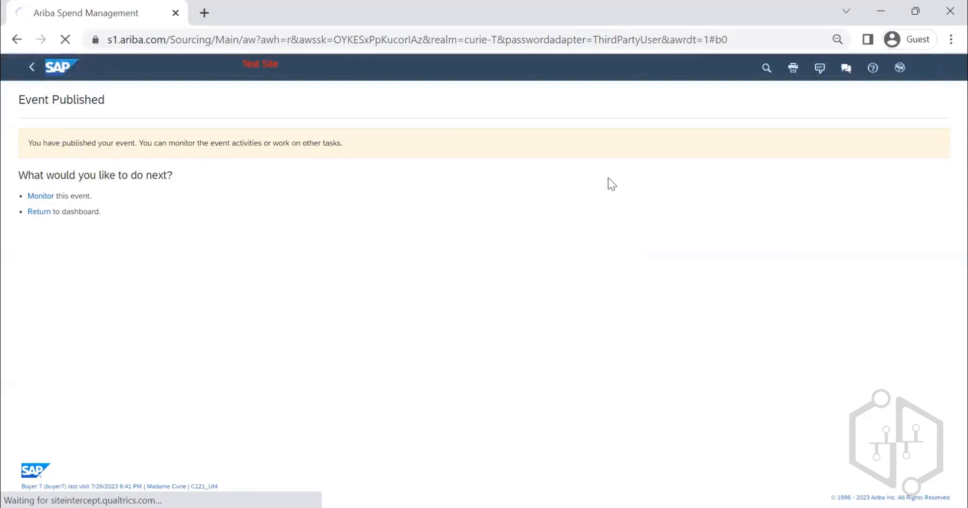
left_click(40, 196)
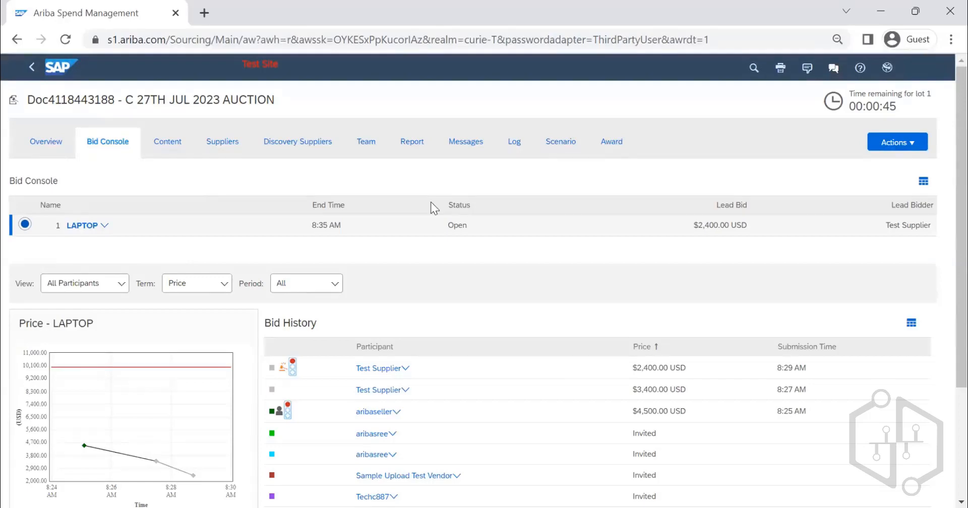
Step: Switch to the supplier session in Firefox and submit the leading LAPTOP bid of $1,400.00 USD, ignoring the warnings
key("alt+Tab")
left_click(307, 331)
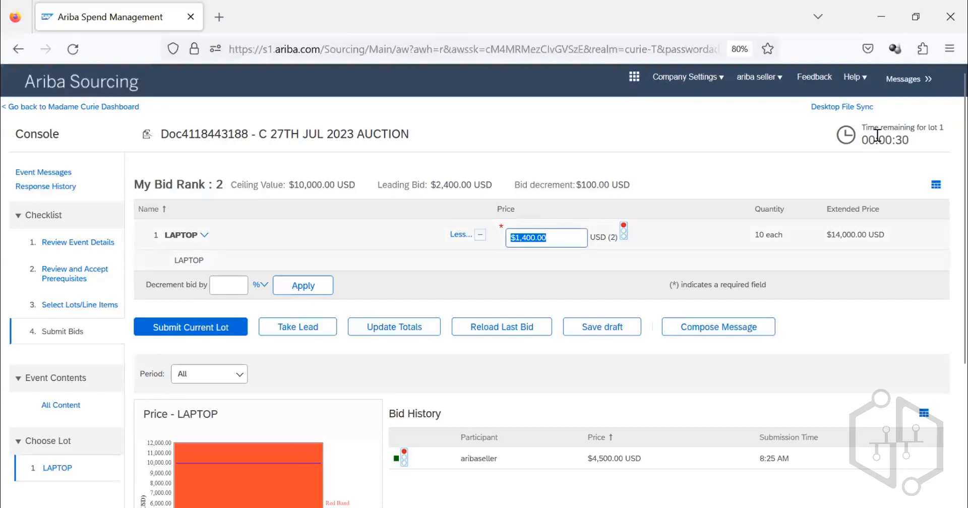
left_click(222, 328)
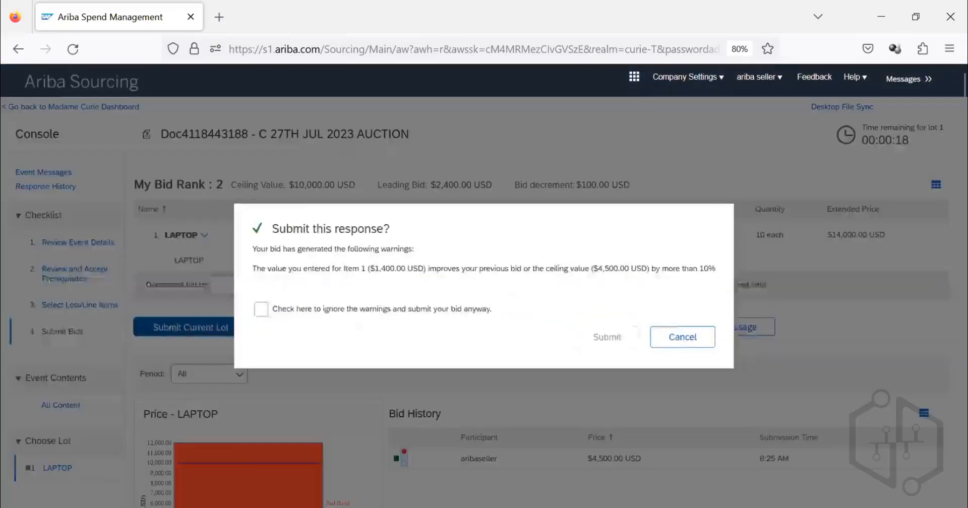
left_click(261, 308)
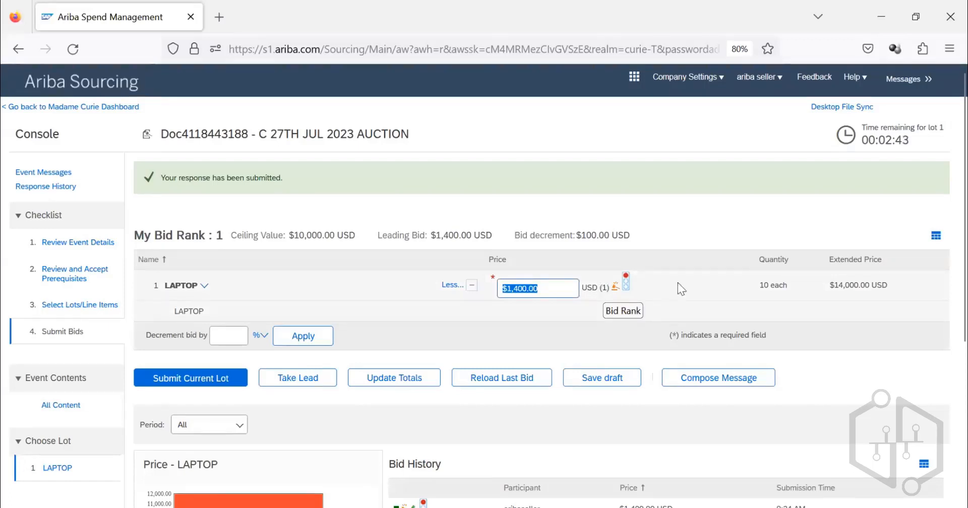
left_click_drag(860, 140, 917, 144)
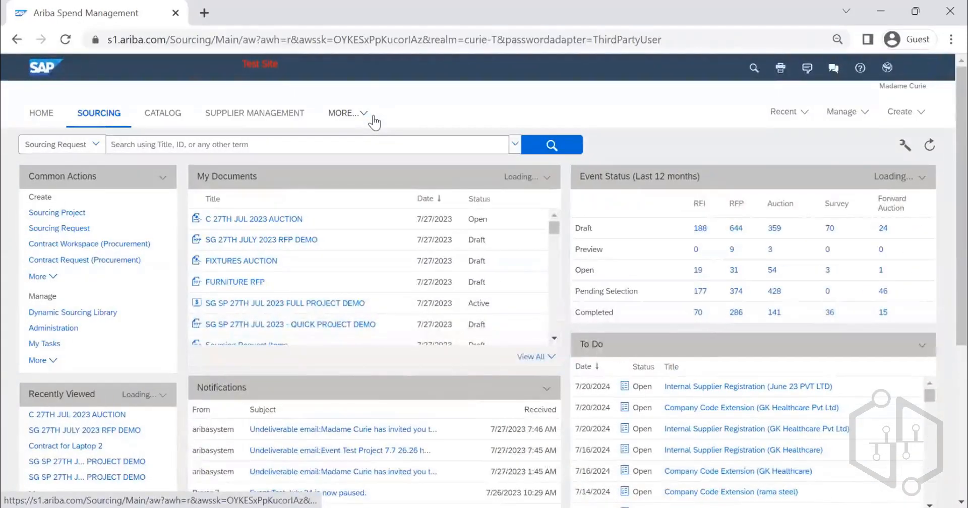
Step: Open the site's Templates area from the buyer's sourcing dashboard
left_click(373, 122)
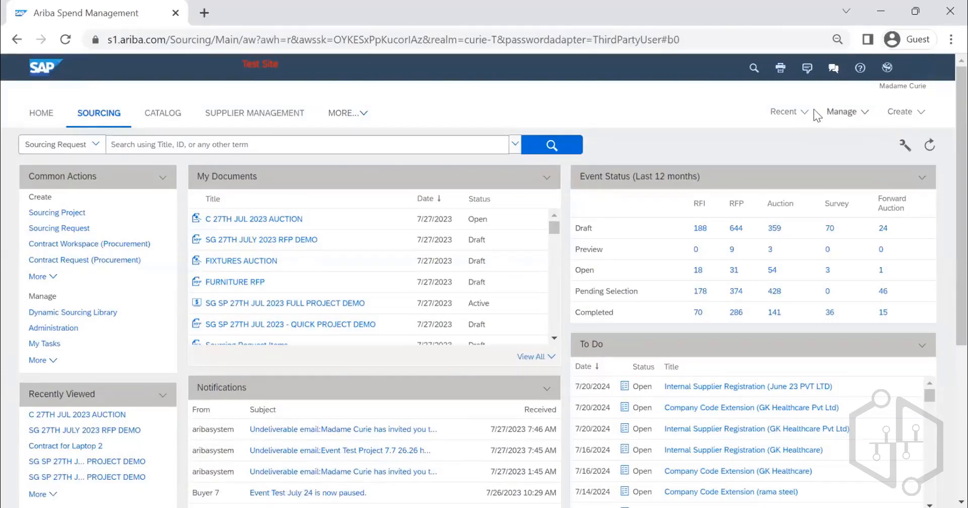
left_click(848, 112)
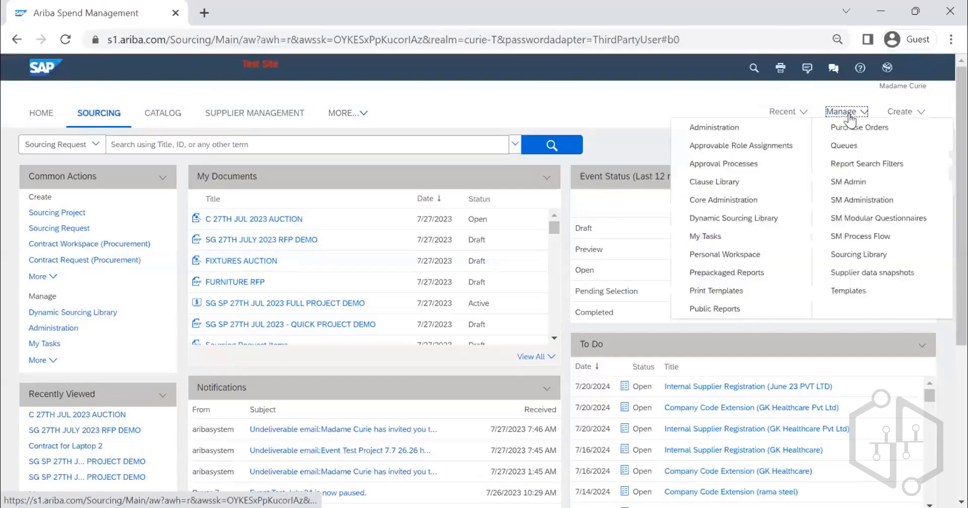
left_click(857, 291)
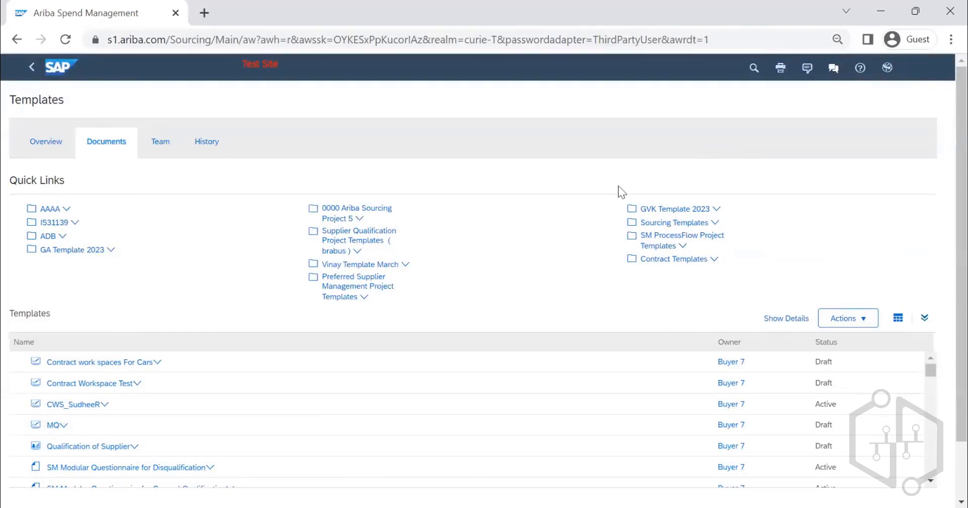
Step: Try adding Buyer 7 to the Ariba 5 group in the Templates project's team
left_click(161, 151)
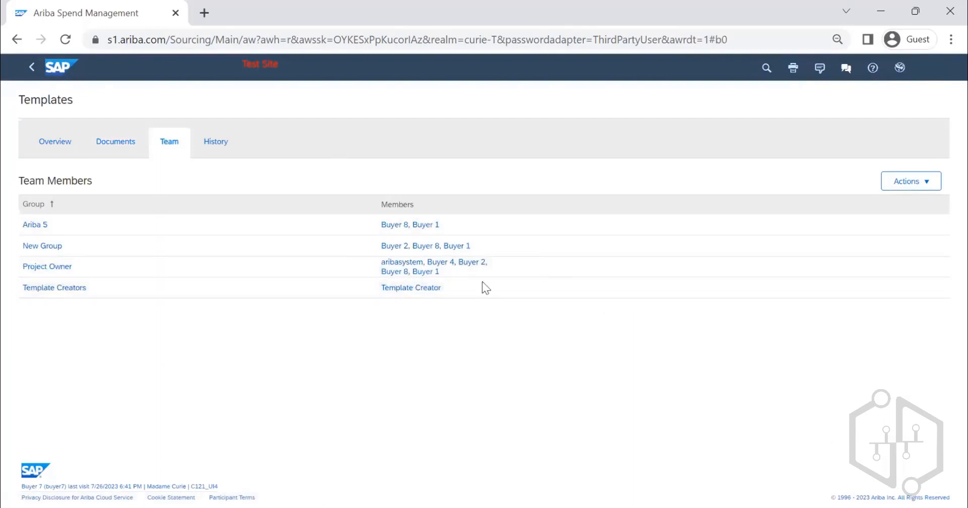
left_click(122, 147)
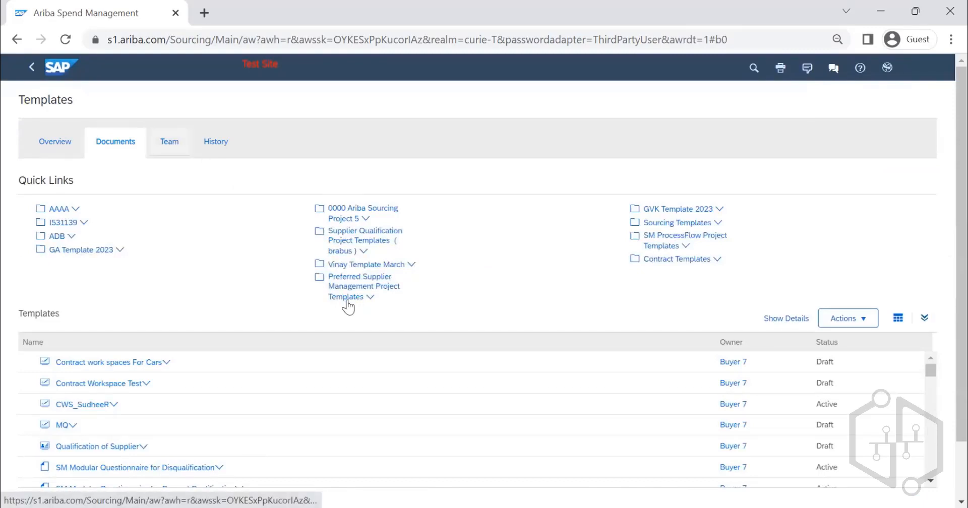
left_click(346, 298)
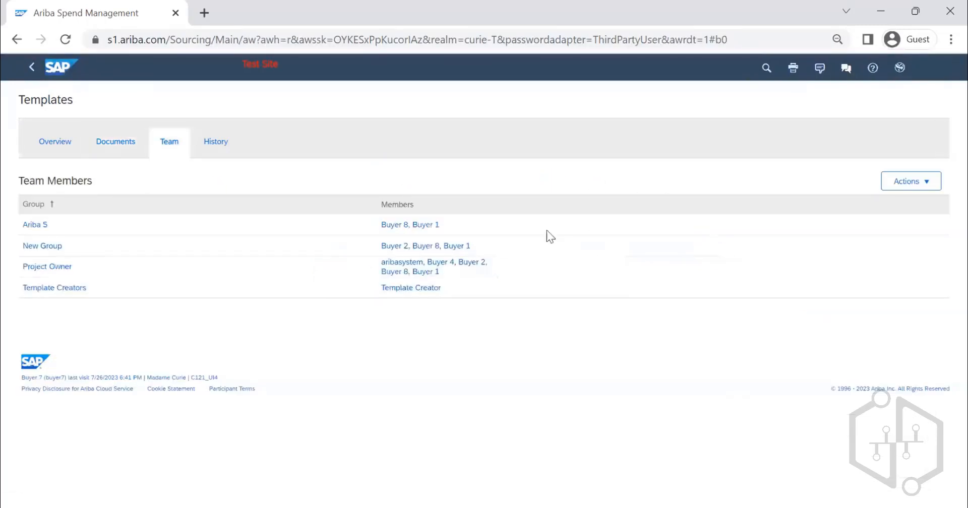
left_click(906, 188)
left_click(911, 219)
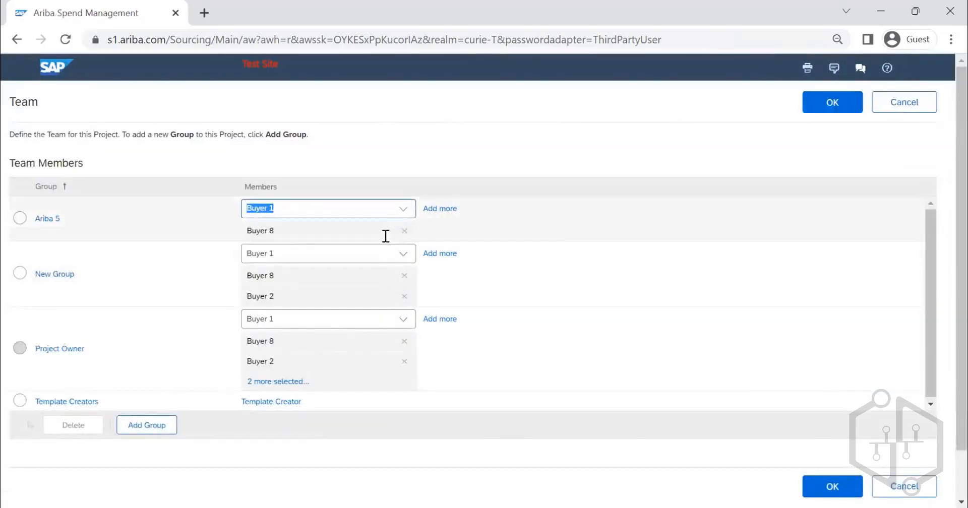
left_click(404, 211)
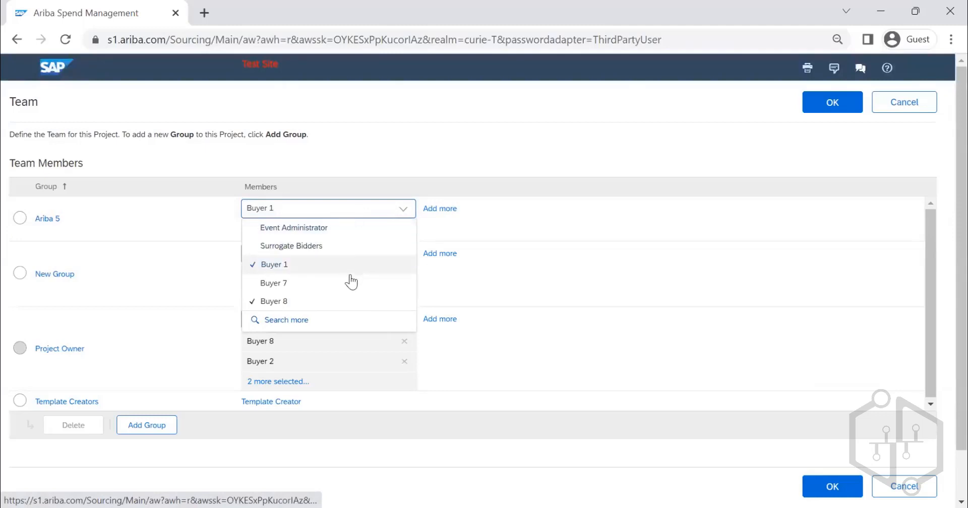
left_click(352, 282)
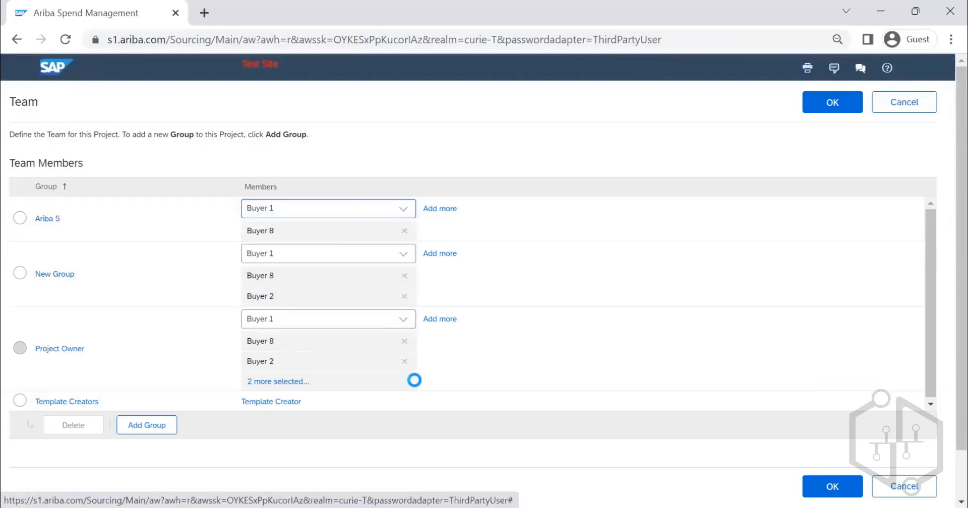
Step: Try selecting the team's groups for deletion, and leave the team editing without saving
left_click(19, 400)
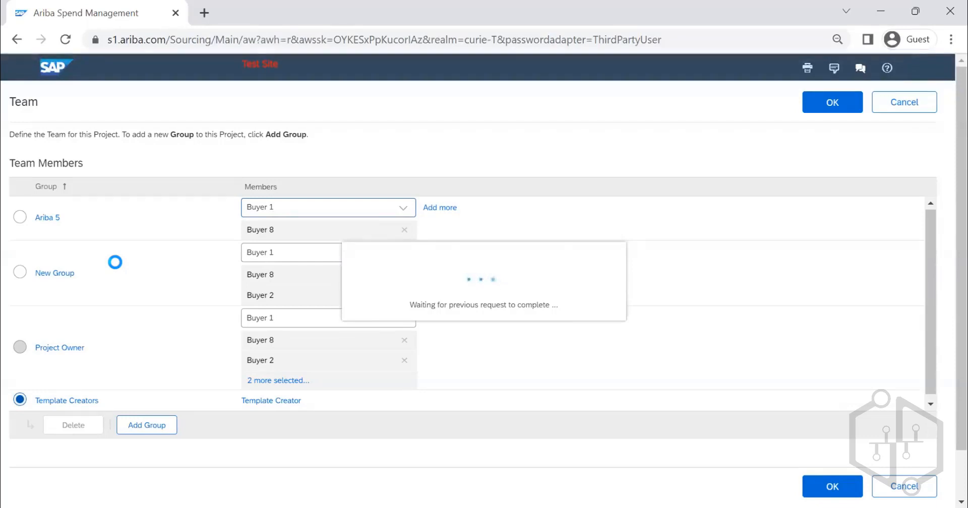
left_click(18, 40)
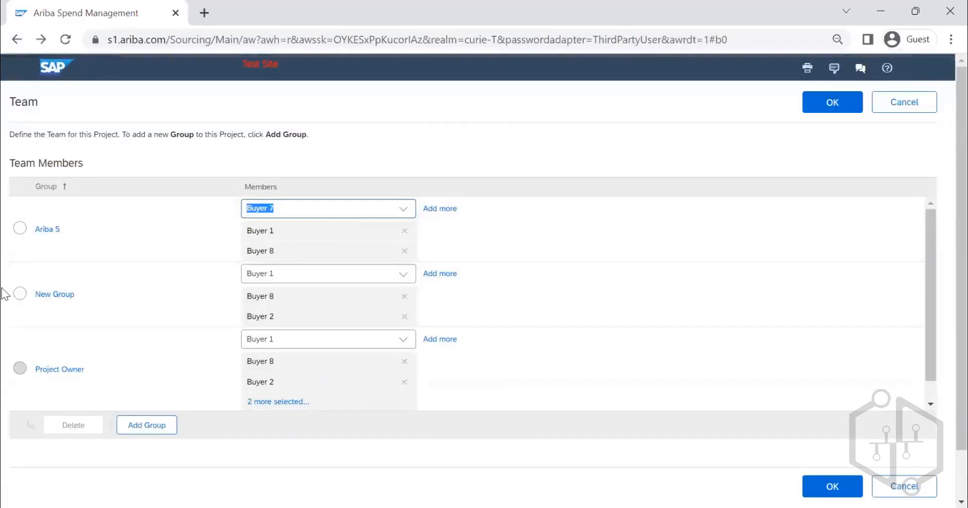
left_click(19, 293)
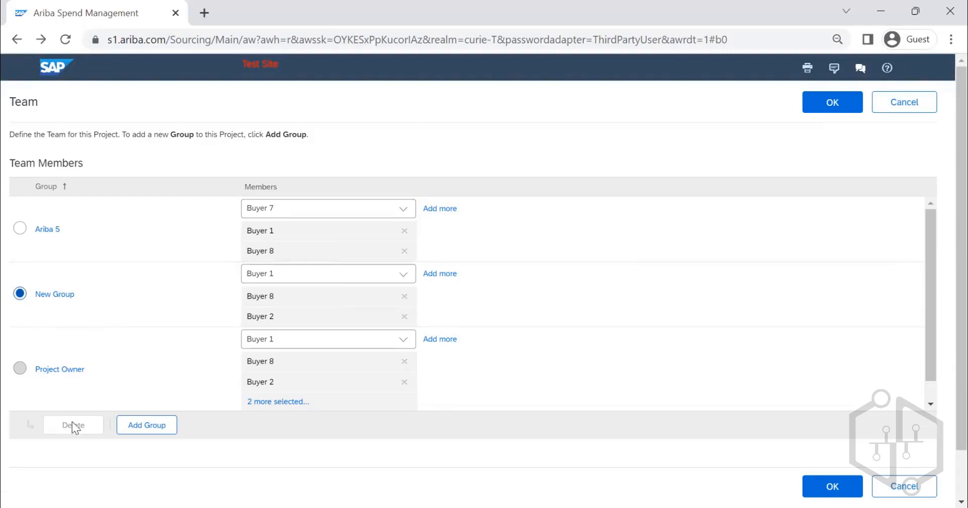
left_click(19, 228)
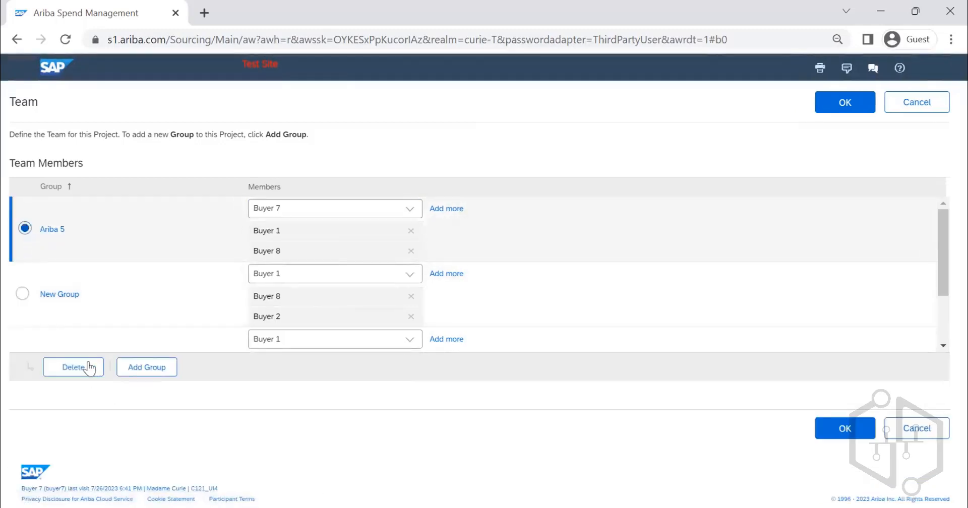
scroll(92, 241, "down", 3)
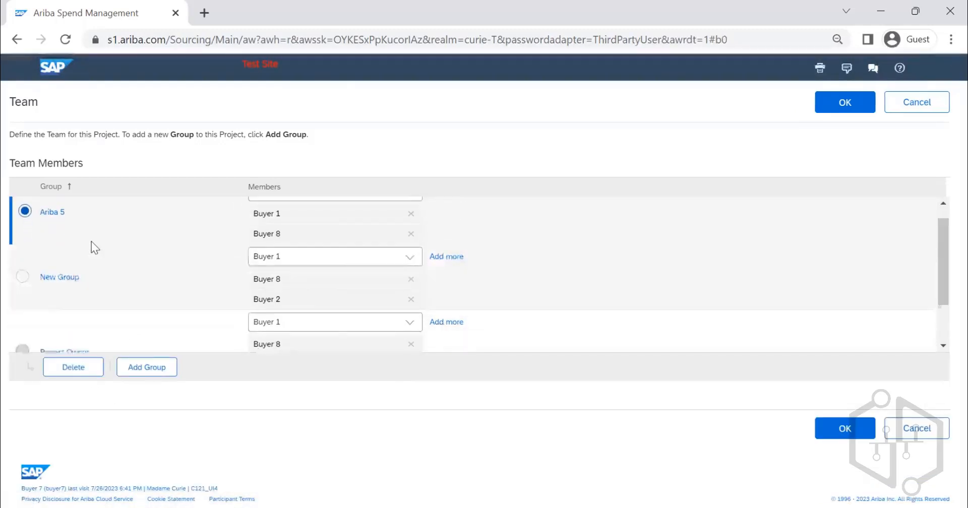
left_click(943, 112)
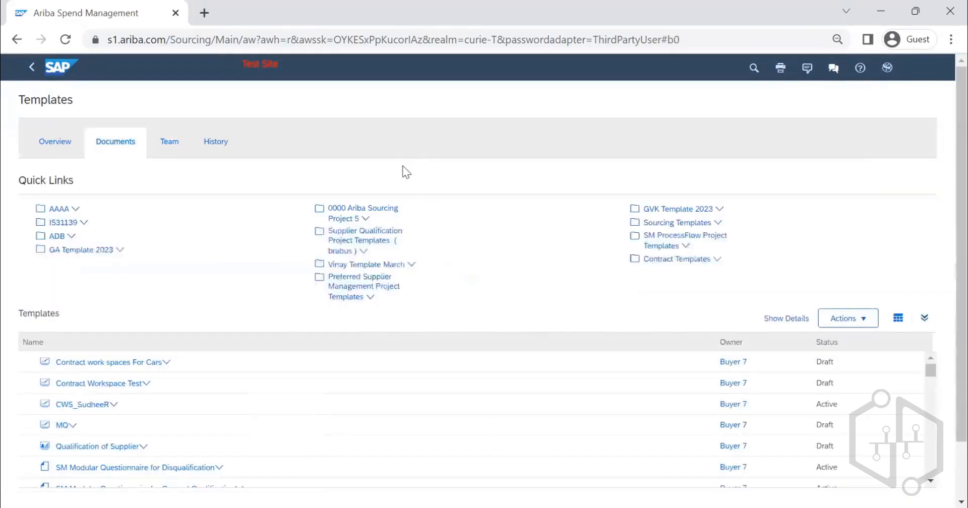
Step: Start creating a new template from the Templates project's document list
scroll(259, 461, "down", 3)
scroll(227, 352, "down", 10)
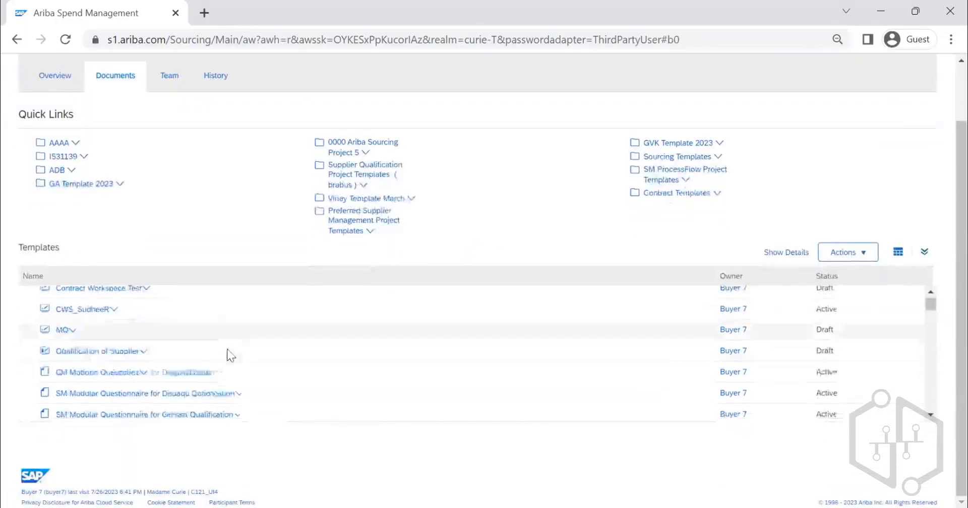
scroll(217, 379, "down", 5)
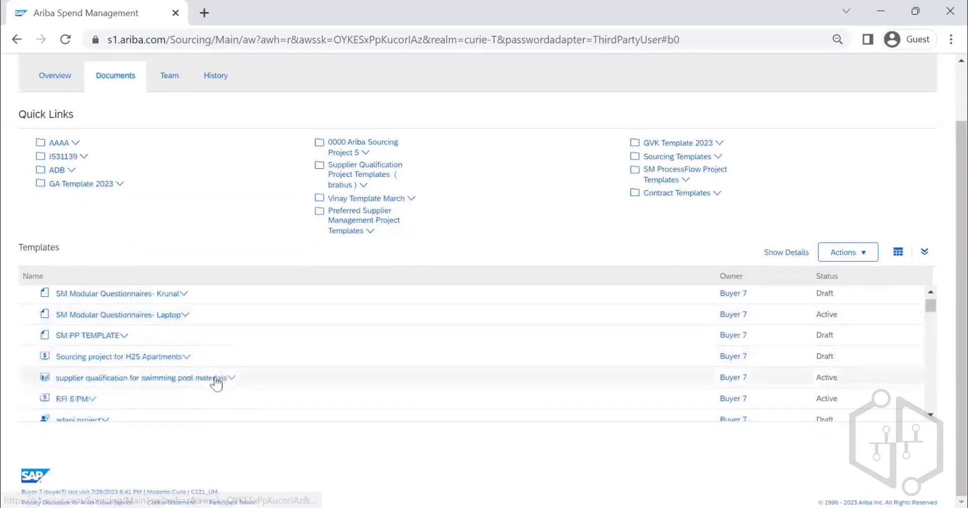
scroll(211, 396, "down", 5)
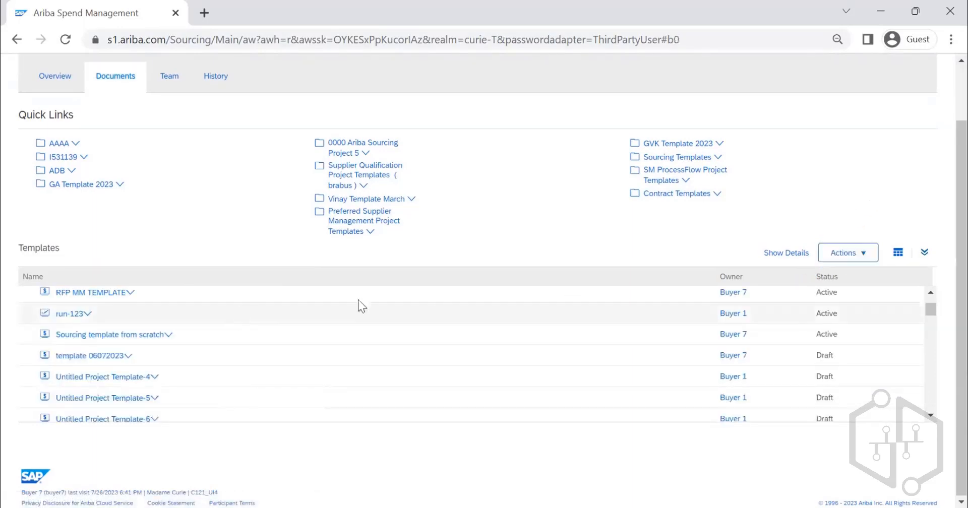
left_click(847, 252)
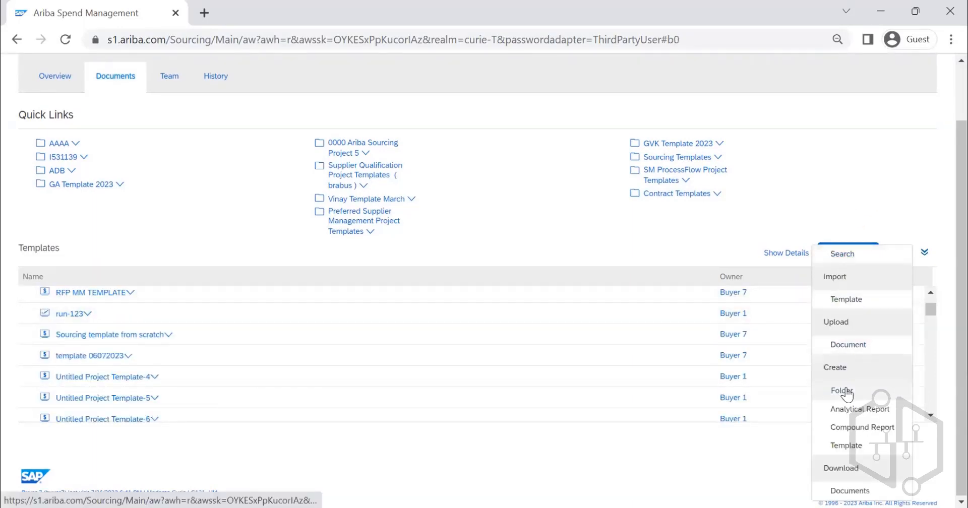
left_click(851, 447)
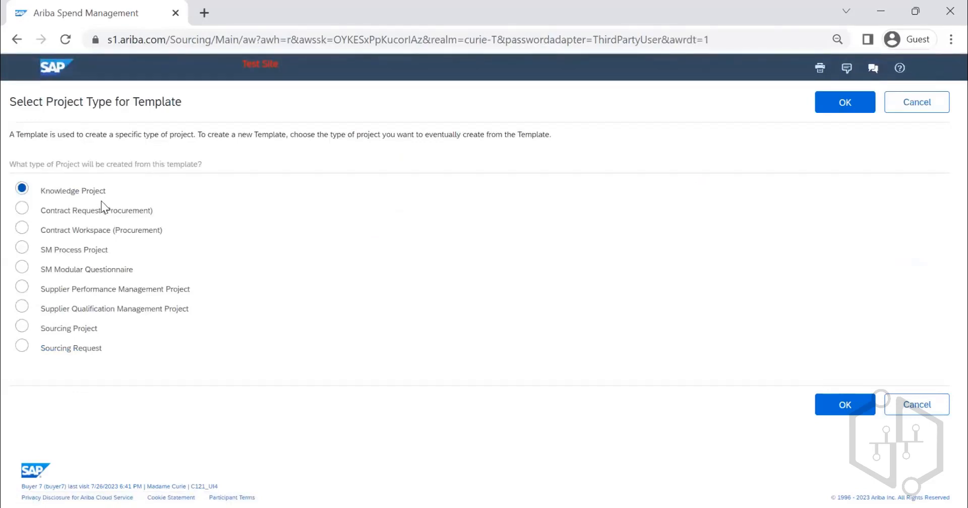
Step: Choose Sourcing Project as the project type for the new template and confirm the choice
left_click(22, 346)
left_click(22, 327)
left_click(23, 230)
left_click(21, 208)
left_click(22, 326)
left_click(835, 413)
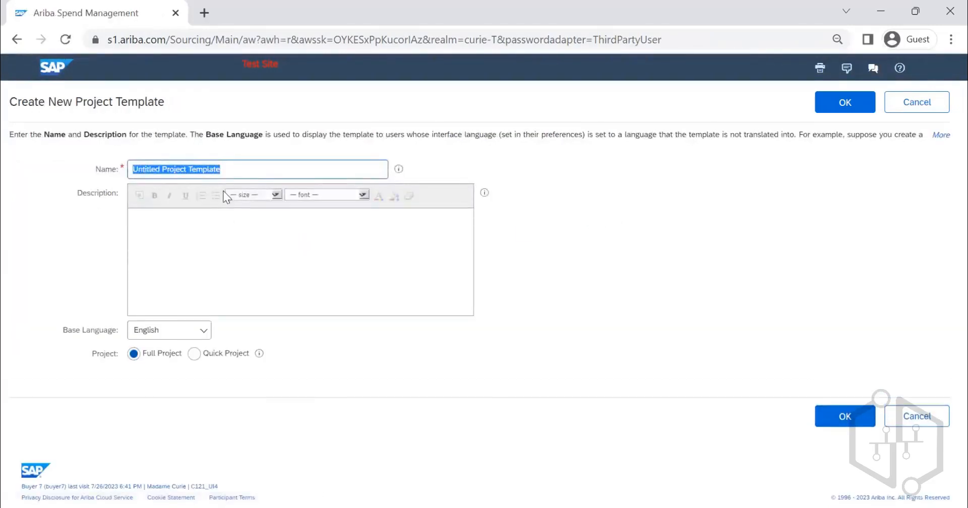
Step: Name the new project template SOURCING PROJECT TEMPLATE 27TH JUL 2023
type("27TH")
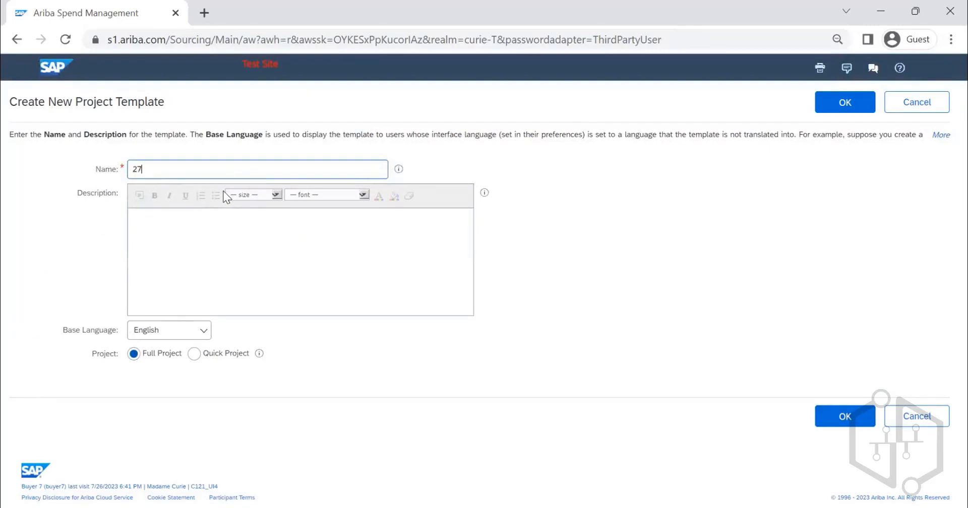
key("BackSpace")
key("BackSpace")
key("BackSpace")
key("BackSpace")
type("SOURCING PROJECT")
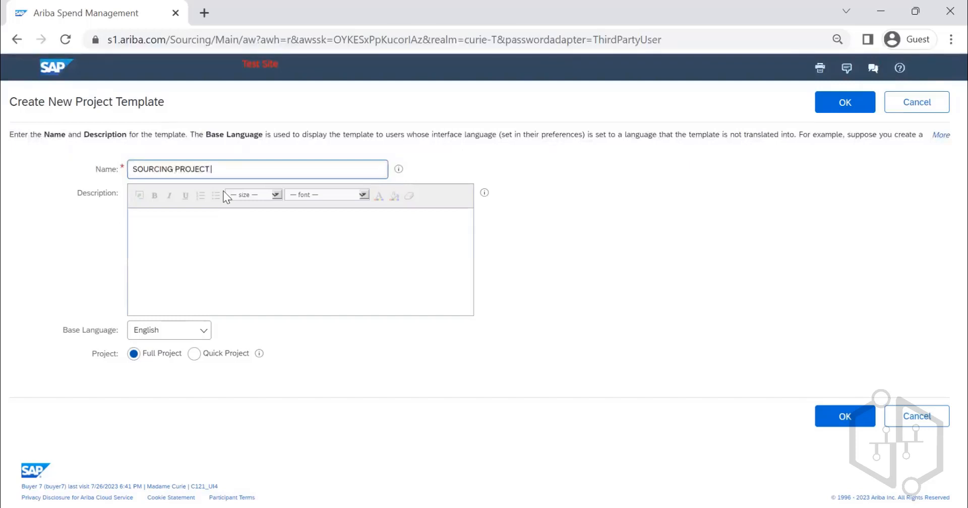
type(" TEMPLATE 27TH")
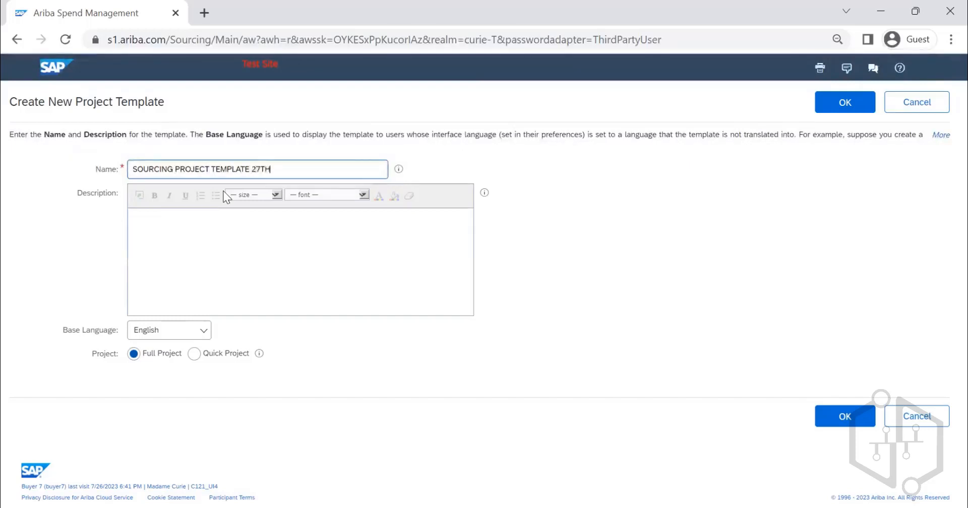
type(" JUL 2023")
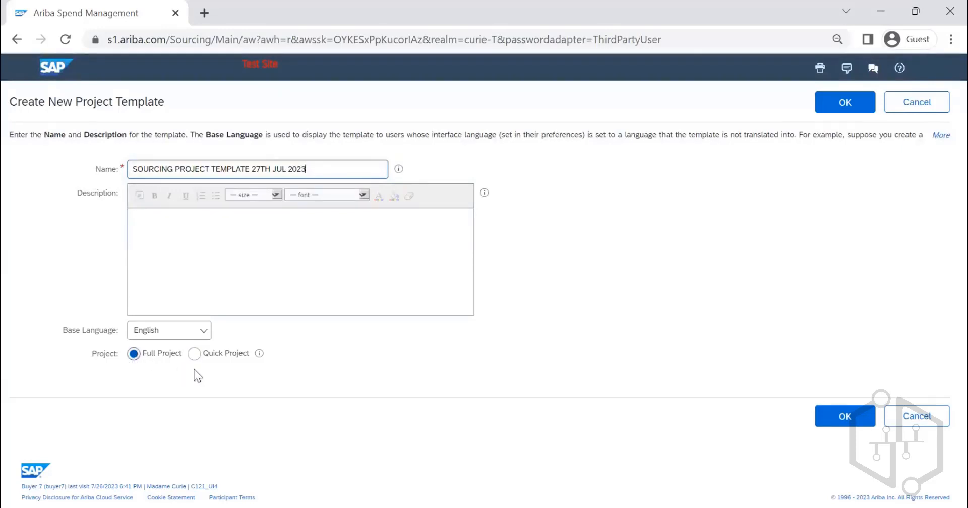
Step: Make the template a Quick Project with the event type RFP
left_click(194, 355)
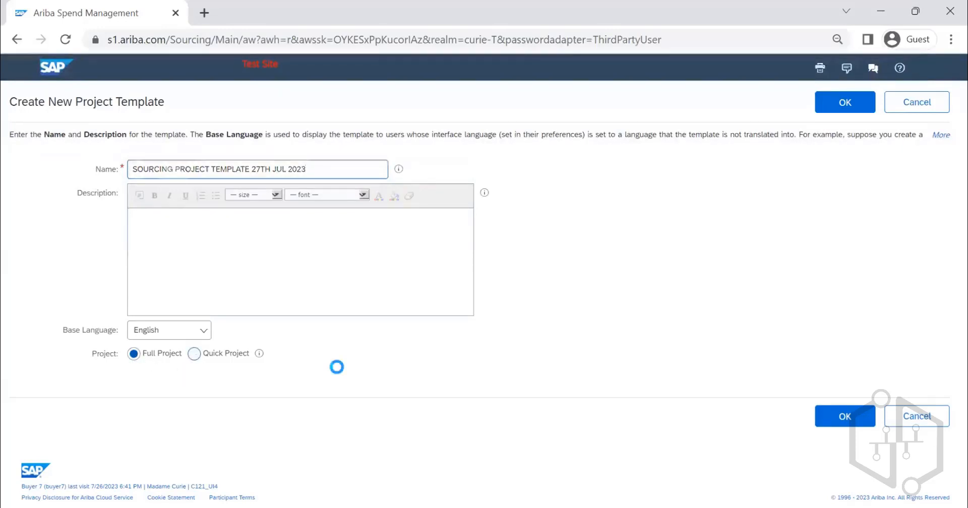
left_click(159, 378)
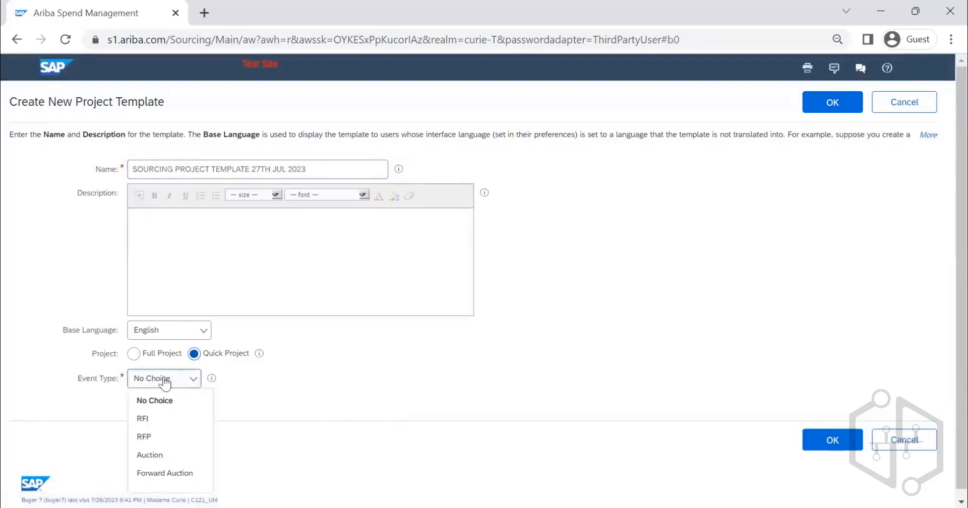
left_click(166, 434)
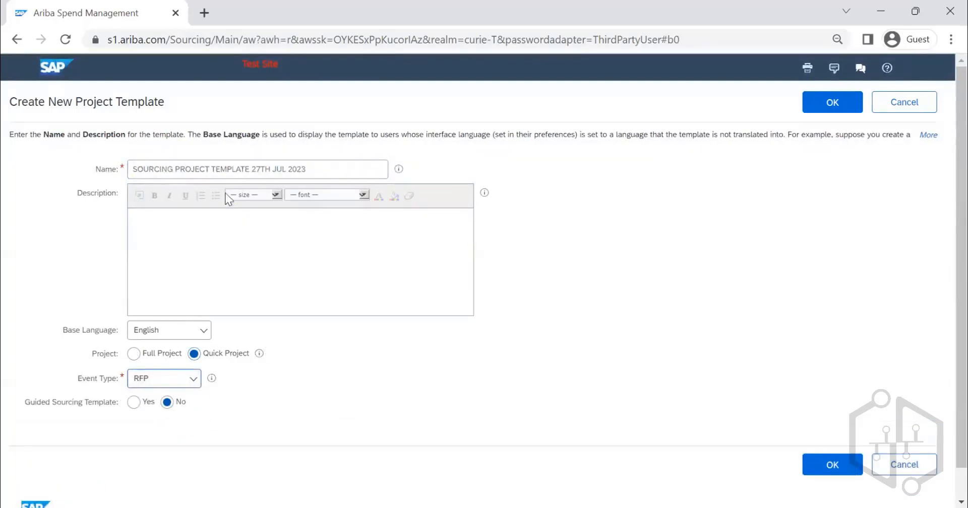
Step: Insert RFP before TEMPLATE in the template name, and create the template with guided sourcing left at No
left_click(211, 169)
type("RFP")
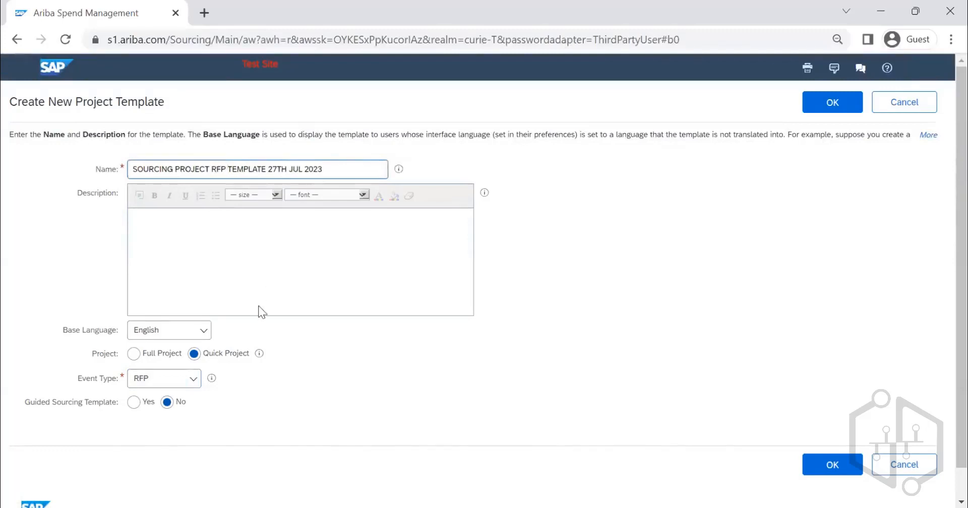
scroll(255, 391, "down", 1)
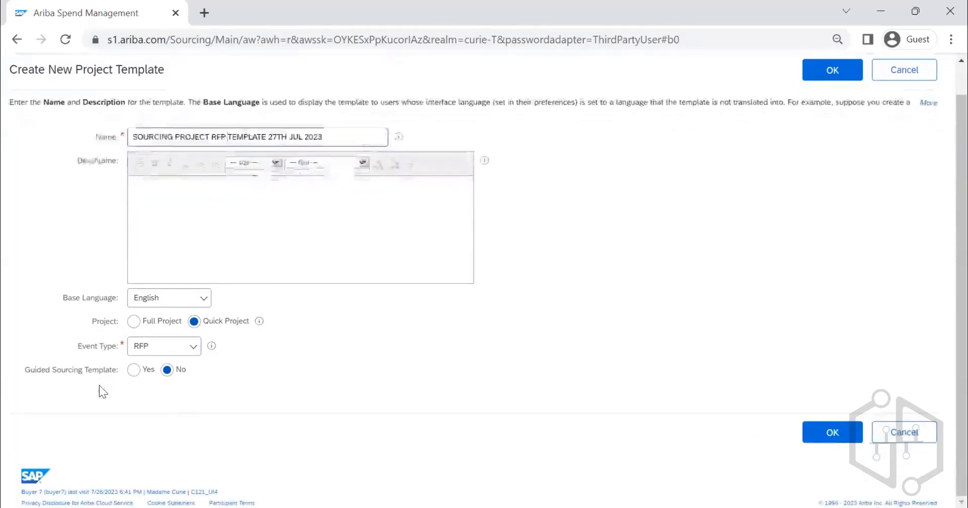
left_click(831, 72)
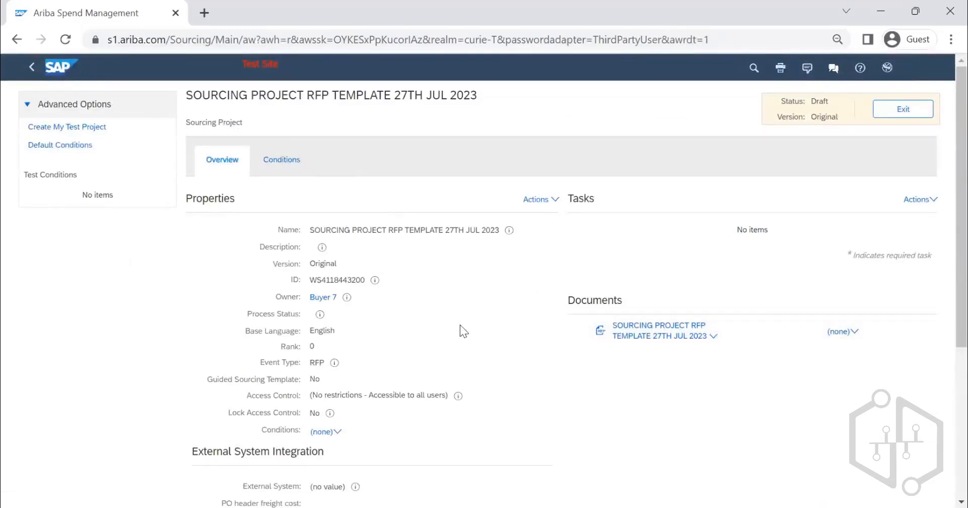
Step: Open the RFP event document of the new template for editing
scroll(473, 348, "down", 5)
scroll(473, 349, "up", 5)
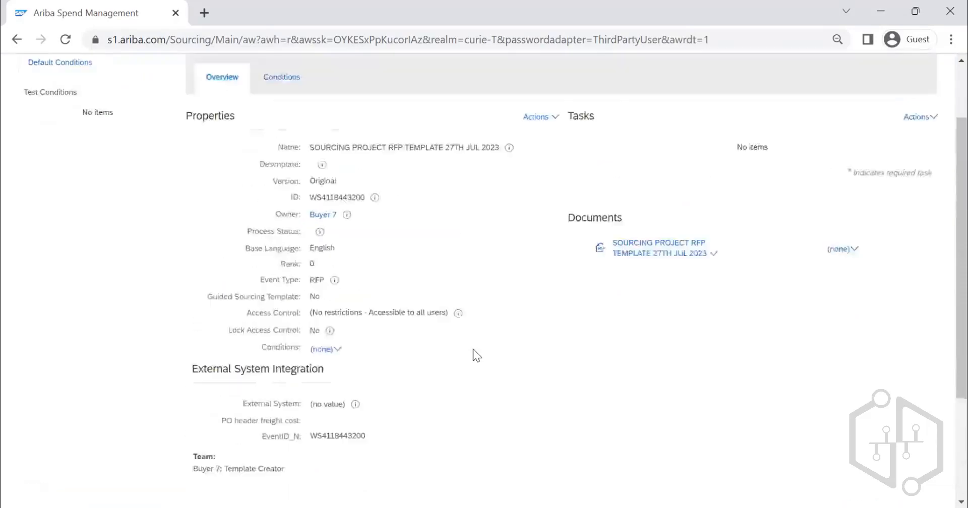
left_click(674, 336)
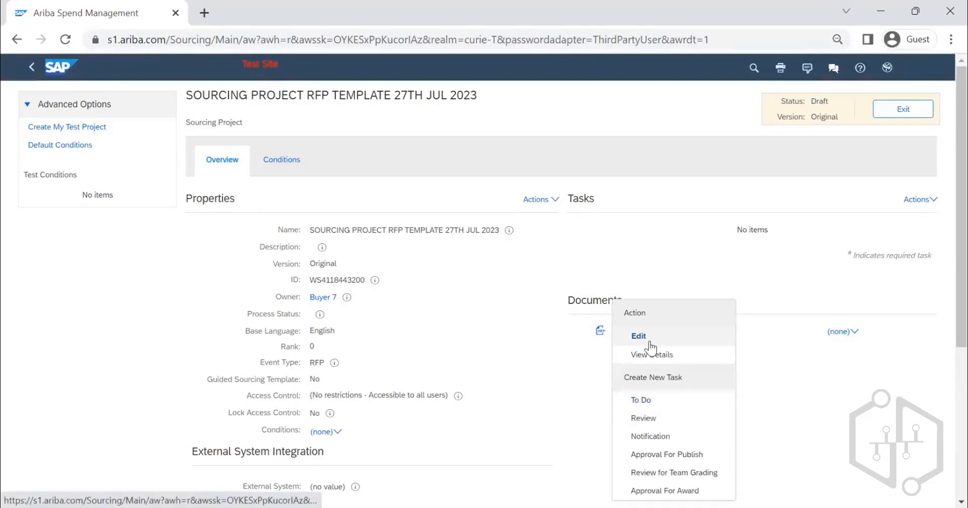
left_click(639, 336)
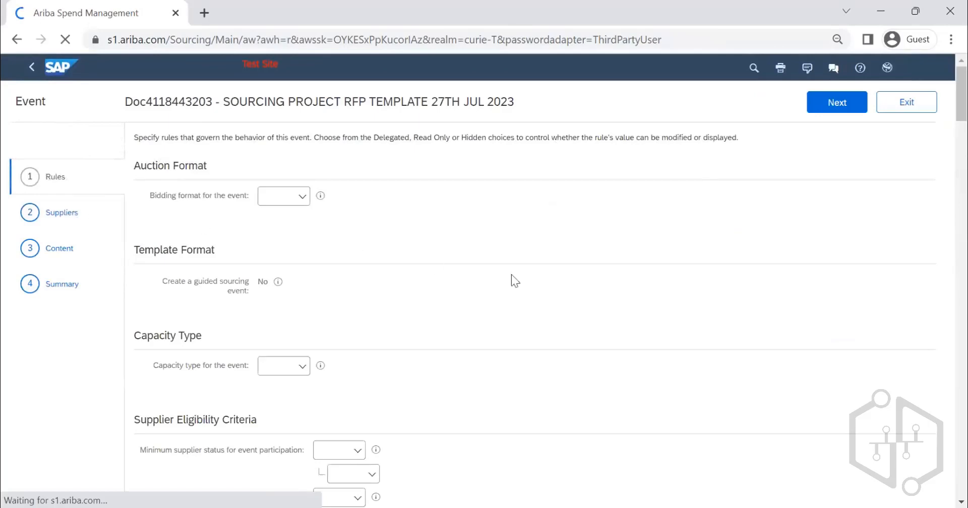
Step: Look over the event rules and examine the bidding formats offered for the event
scroll(502, 297, "down", 4)
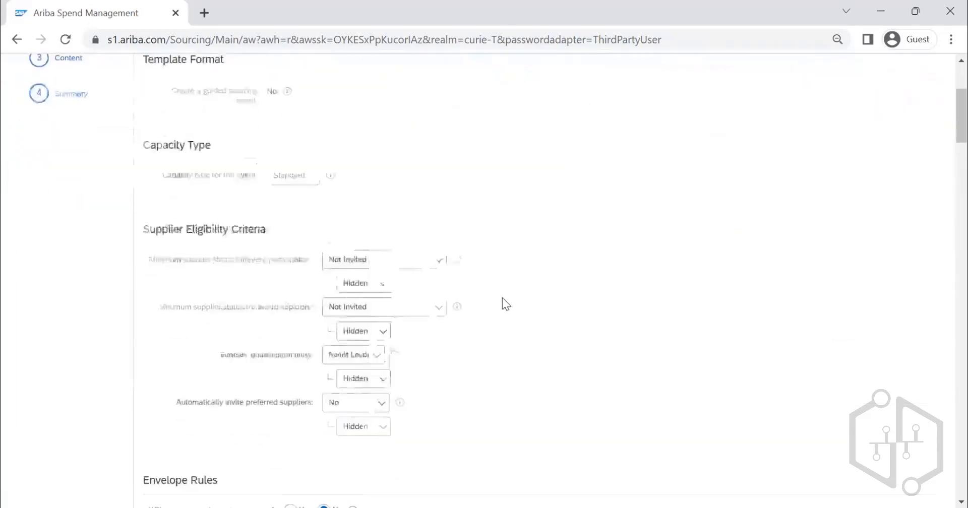
scroll(502, 298, "down", 18)
scroll(505, 301, "up", 15)
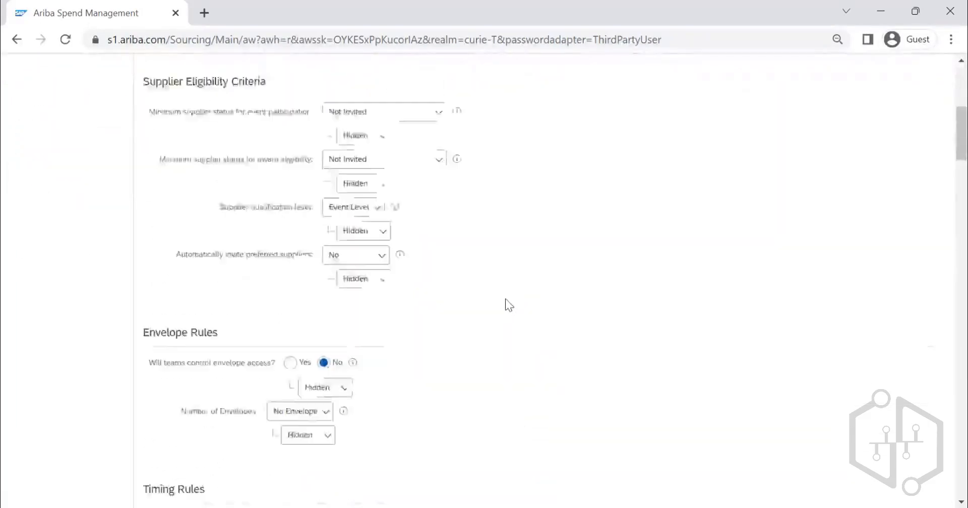
scroll(505, 299, "up", 7)
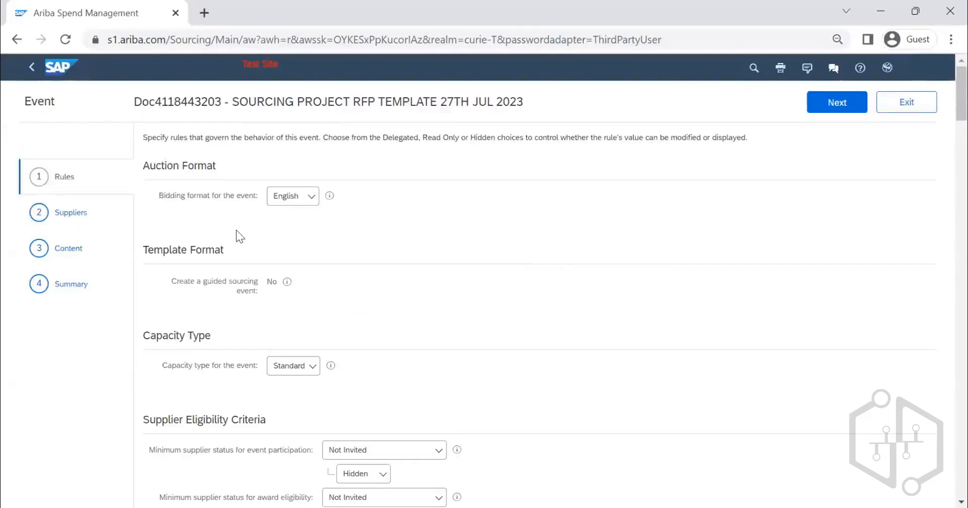
left_click(284, 197)
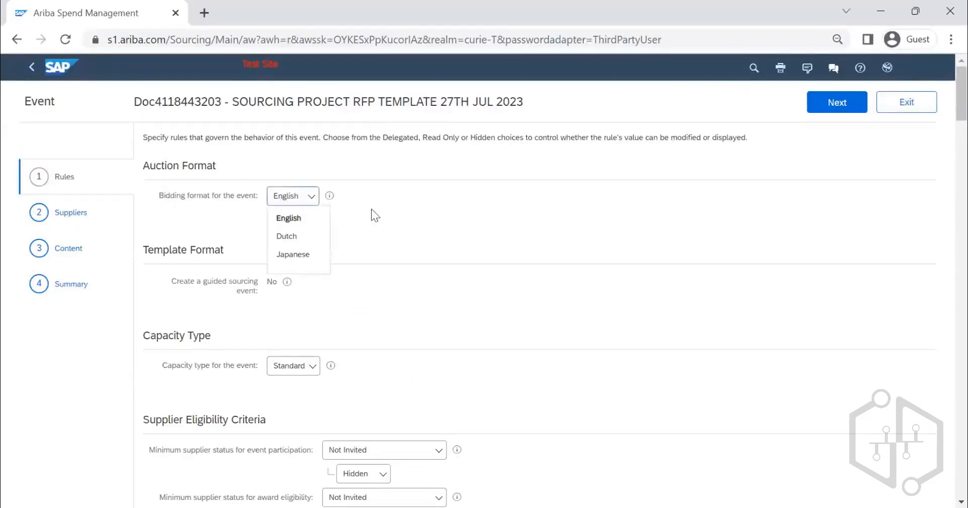
left_click(215, 193)
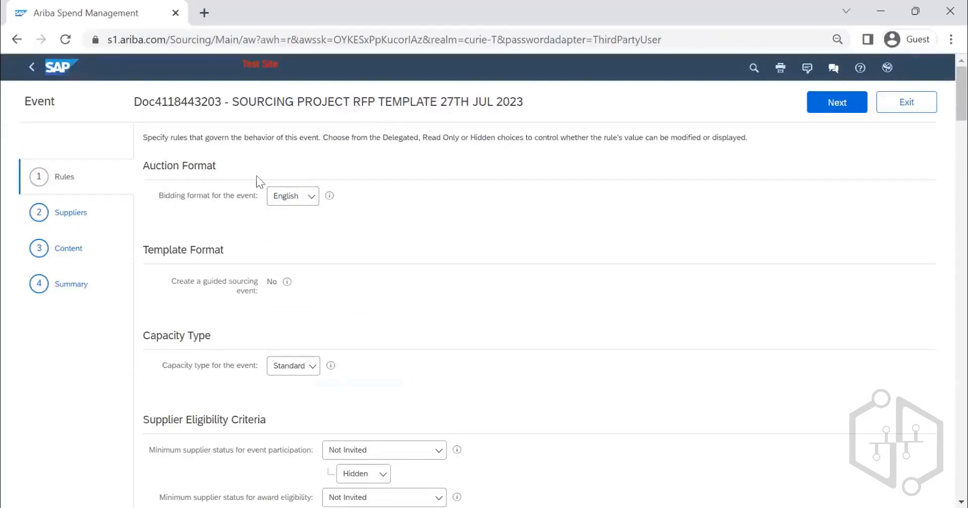
left_click(289, 199)
Step: Examine the capacity types offered for the event, keeping Standard
scroll(297, 303, "down", 2)
left_click(293, 288)
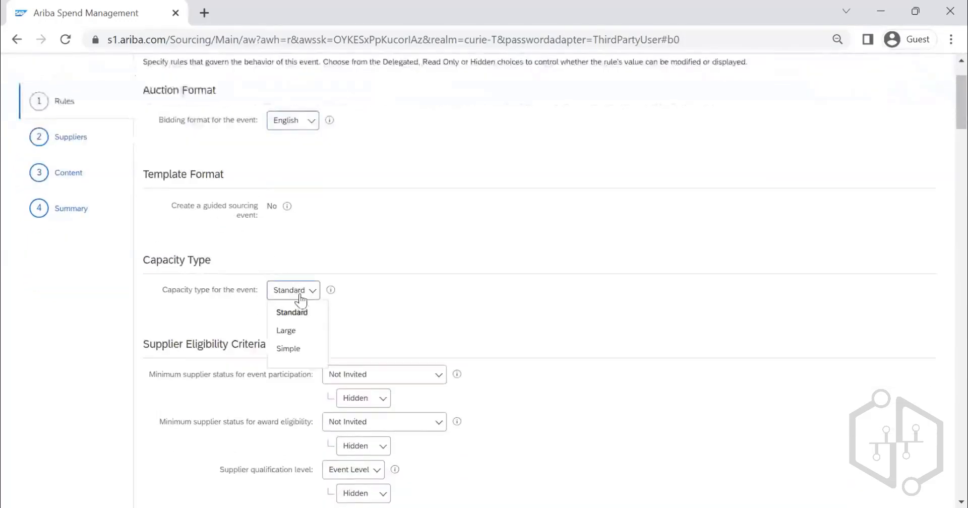
left_click(313, 323)
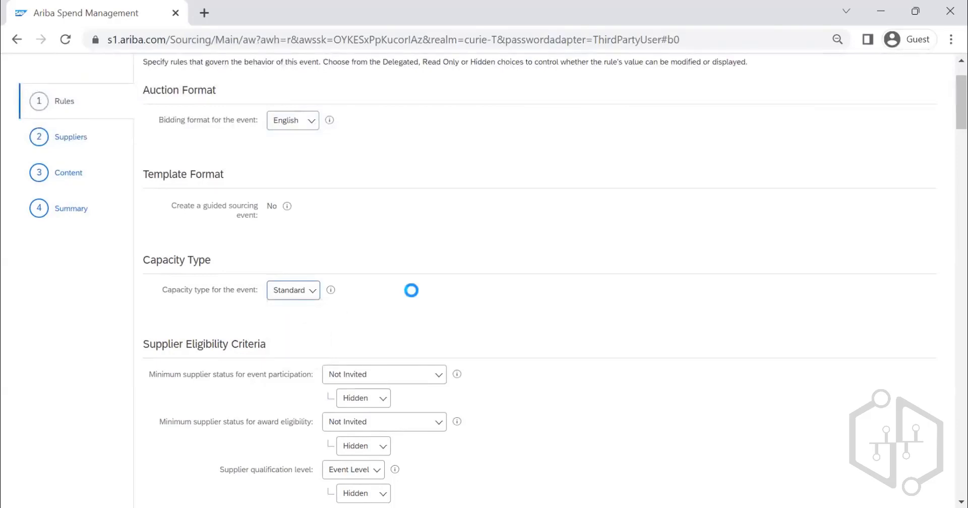
left_click(292, 296)
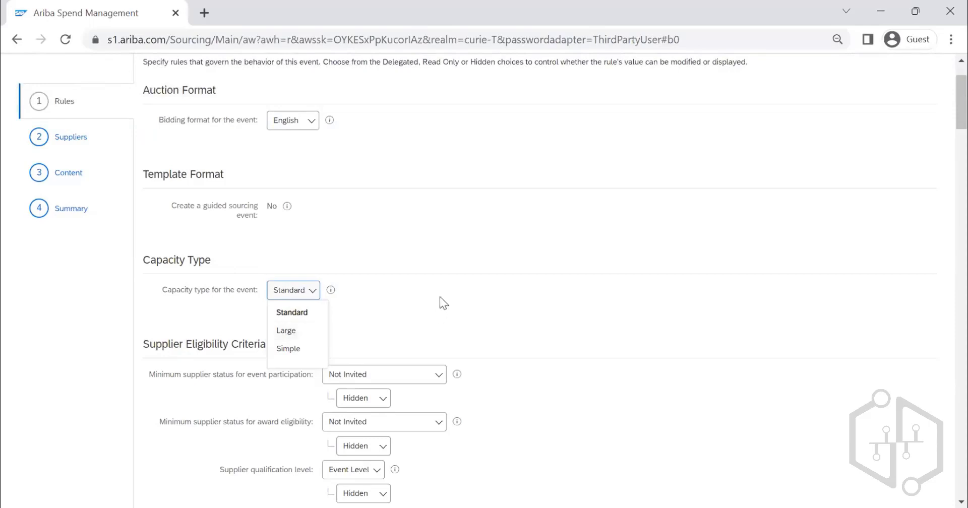
left_click(422, 206)
Step: Set the minimum supplier status for event participation to Registered in the supplier eligibility criteria
scroll(303, 259, "down", 3)
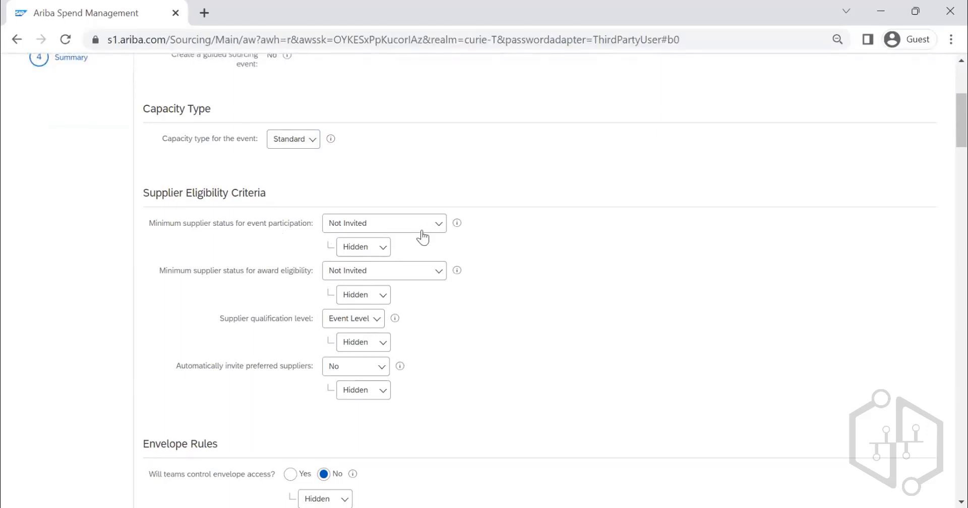
scroll(392, 119, "up", 5)
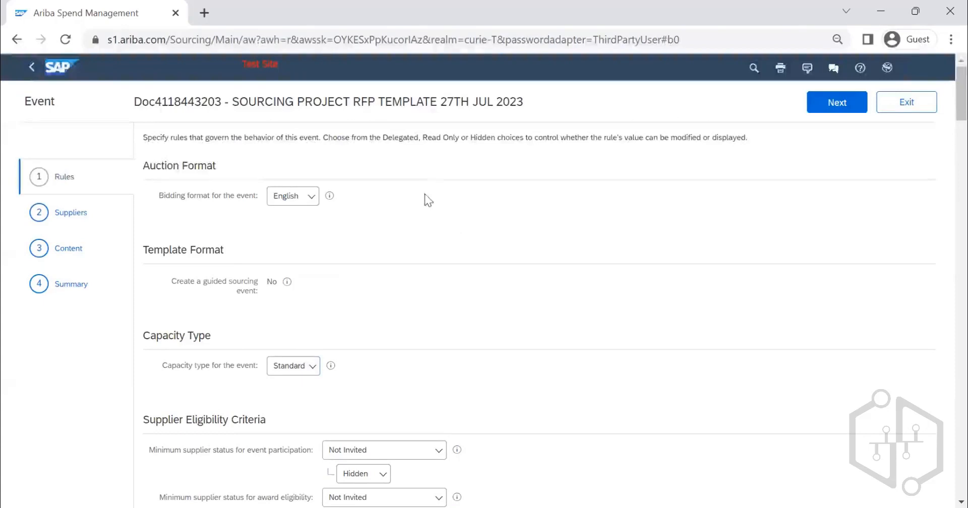
scroll(416, 191, "down", 3)
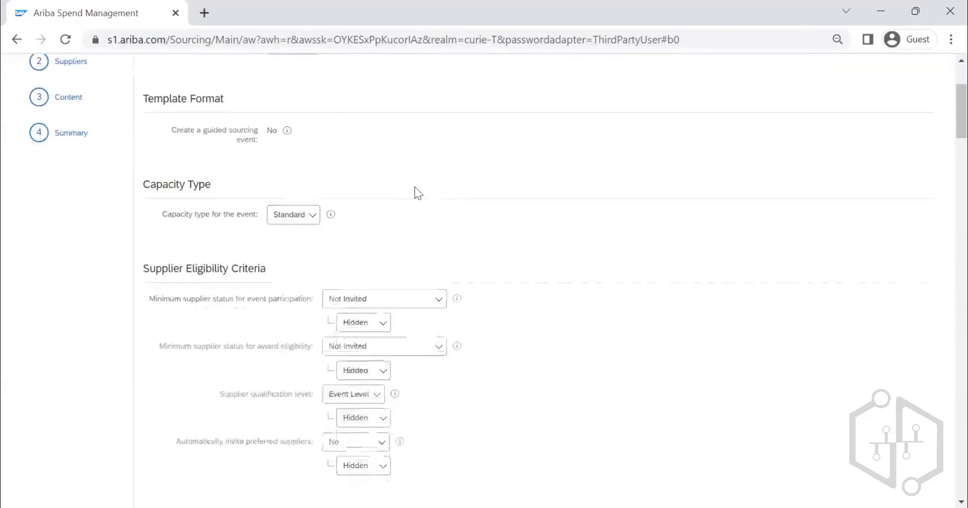
left_click(411, 305)
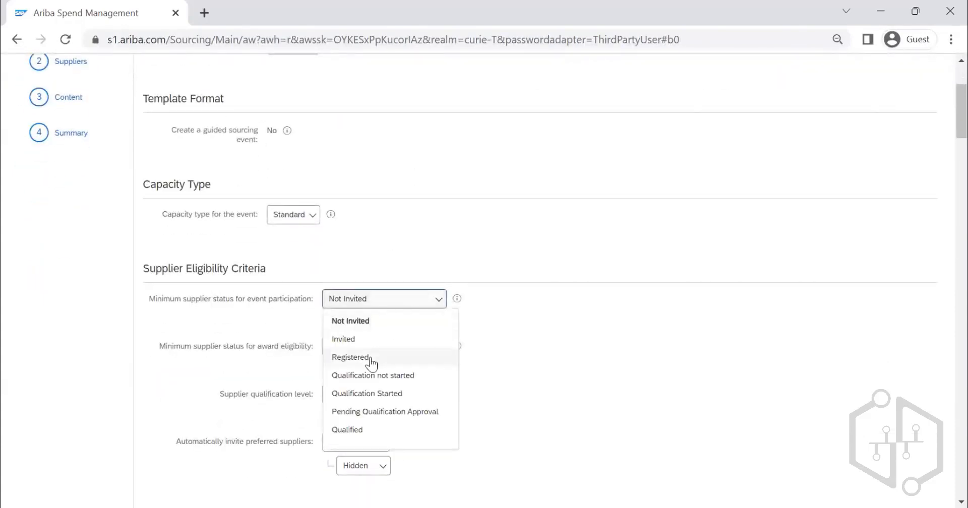
left_click(343, 358)
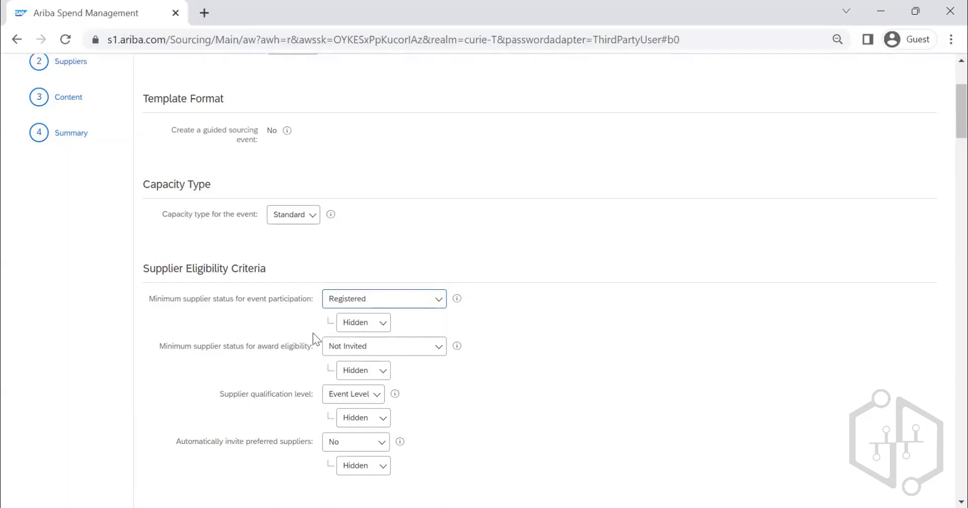
Step: Set the visibility of the minimum supplier status for event participation rule to Read Only
left_click(369, 325)
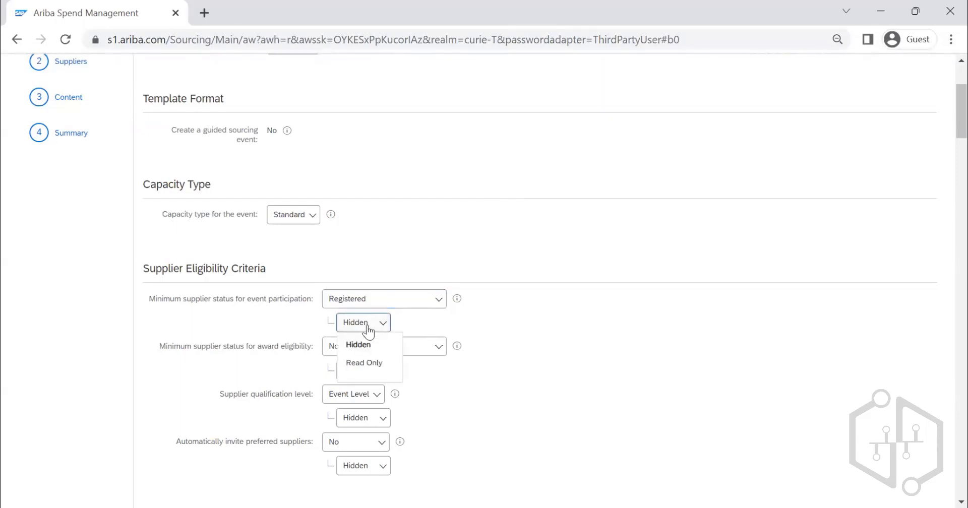
left_click(222, 327)
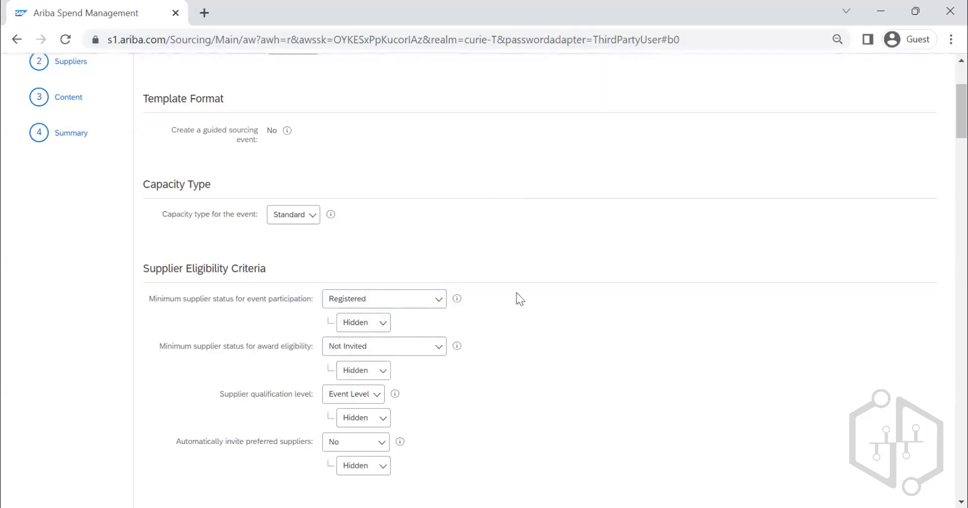
left_click(353, 323)
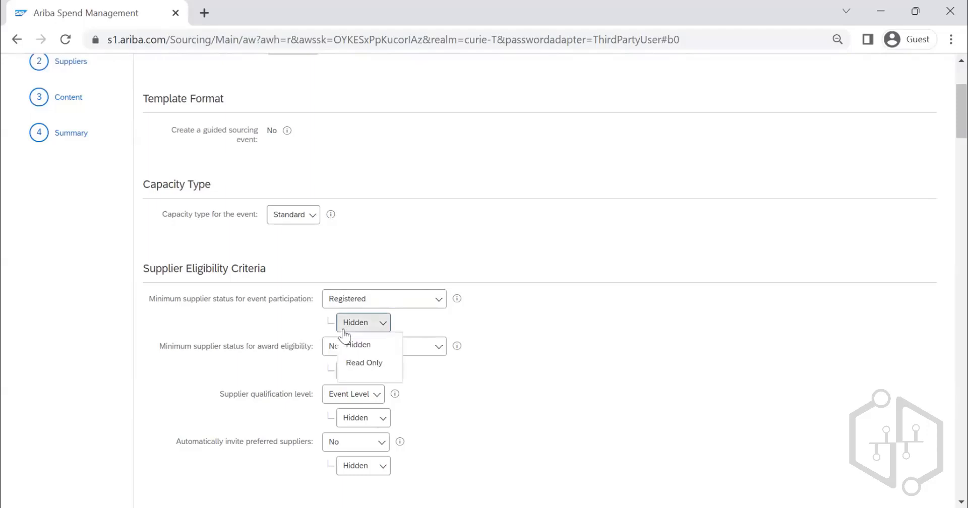
left_click(364, 363)
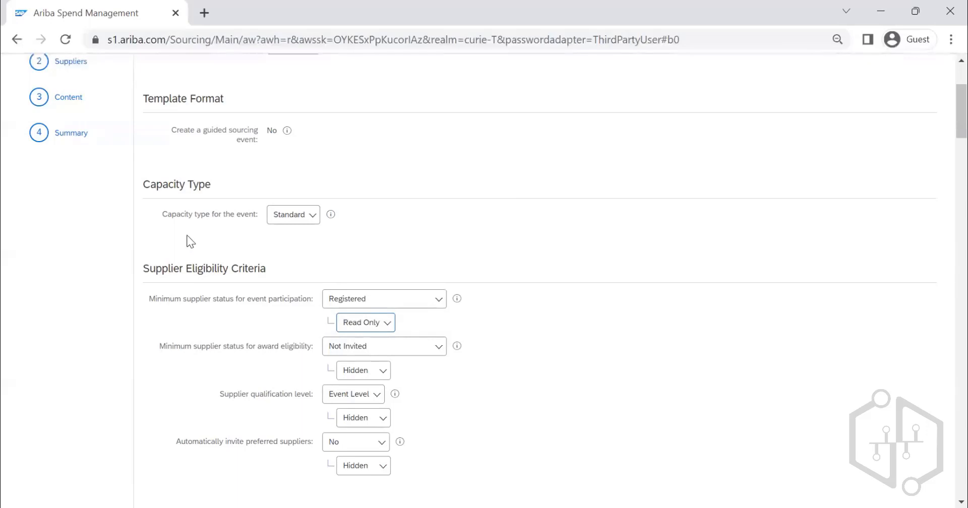
Step: Examine the visibility choices offered for the event participation status rule, keeping Read Only
scroll(202, 267, "up", 2)
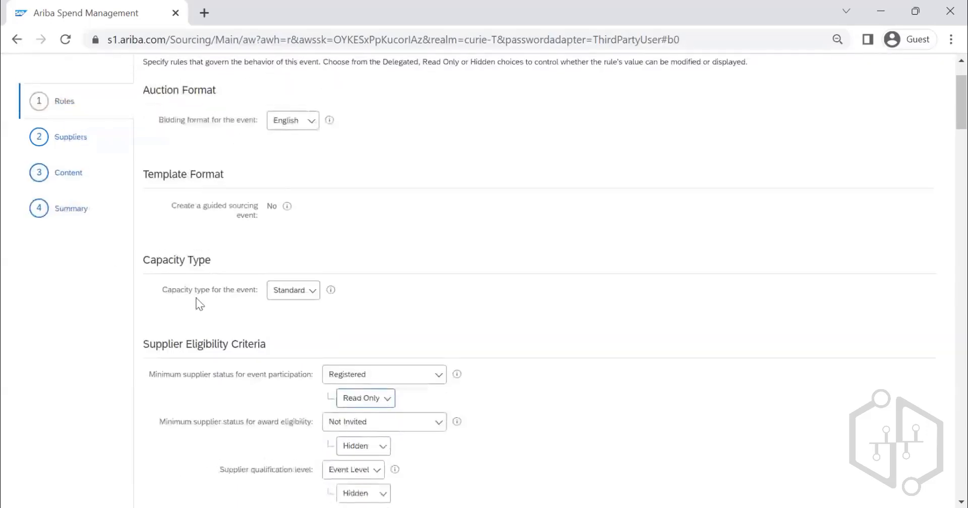
scroll(200, 303, "down", 2)
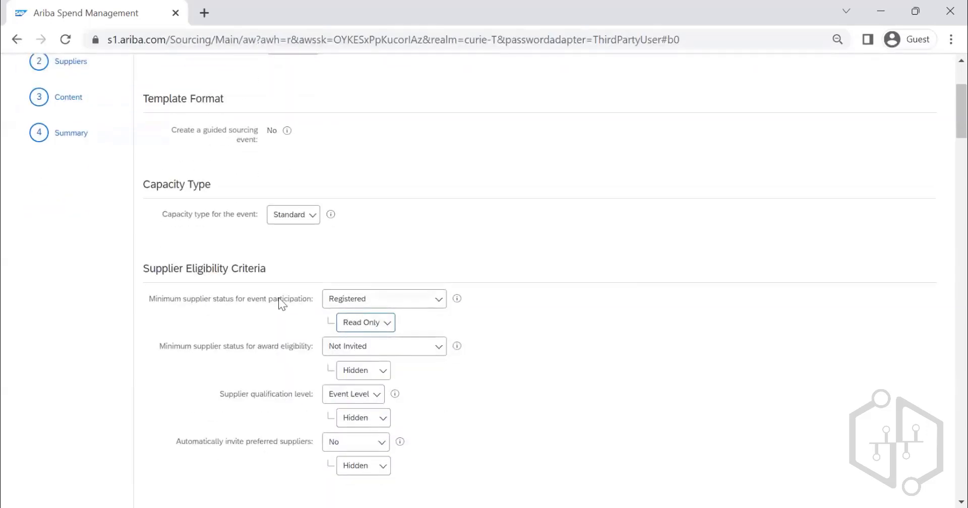
left_click(381, 327)
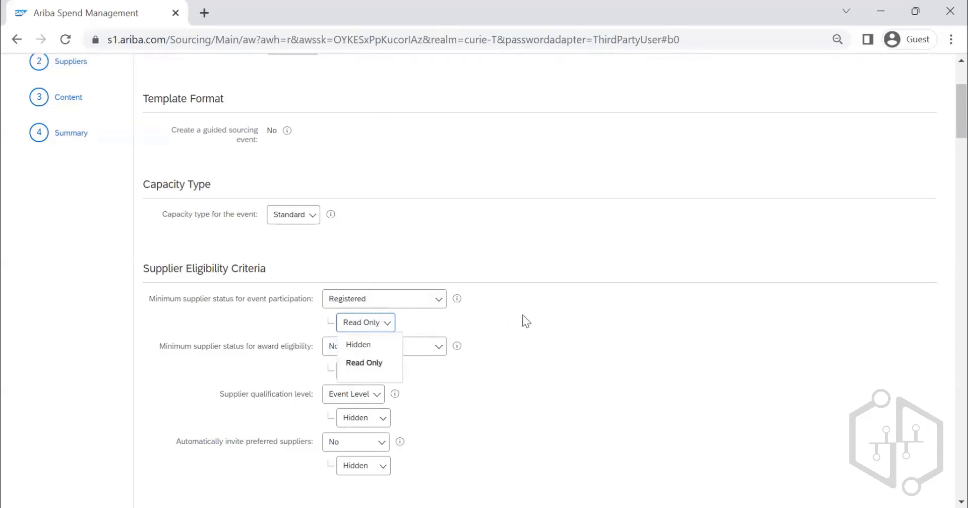
left_click(353, 325)
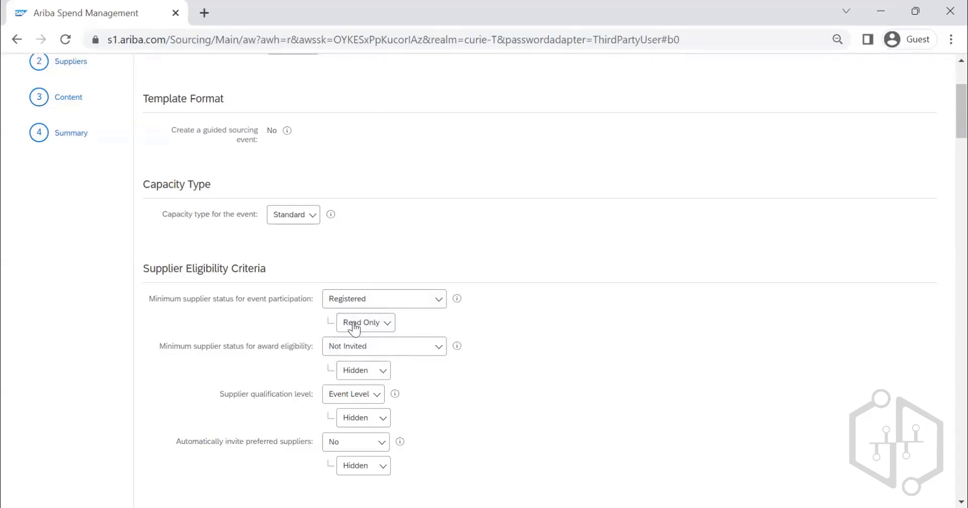
left_click(353, 325)
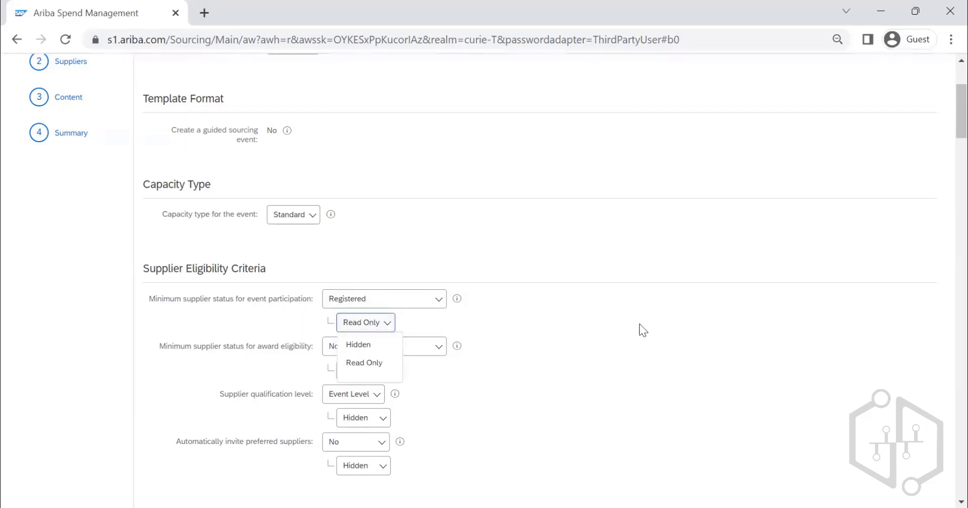
left_click(200, 312)
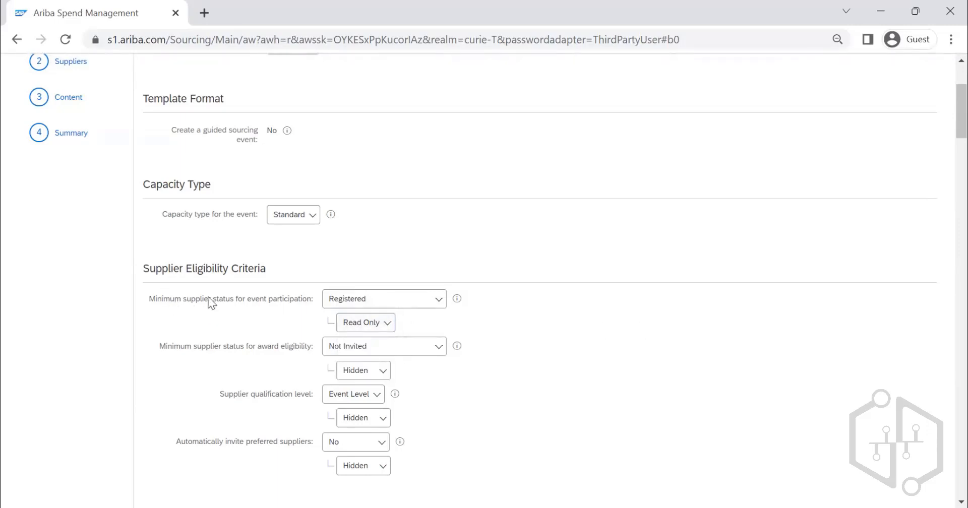
Step: Set the minimum supplier status for event participation to Not Invited and make that rule Hidden
scroll(225, 237, "down", 3)
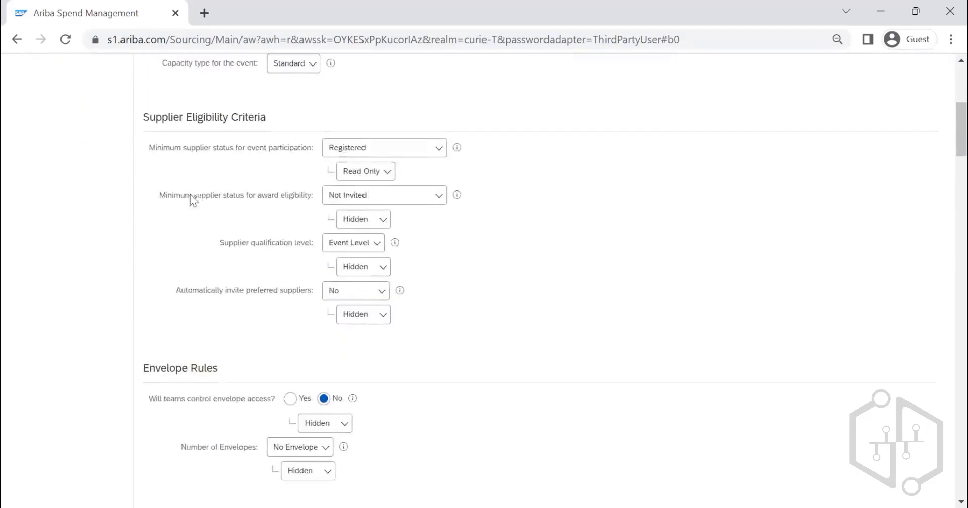
left_click(385, 151)
left_click(372, 174)
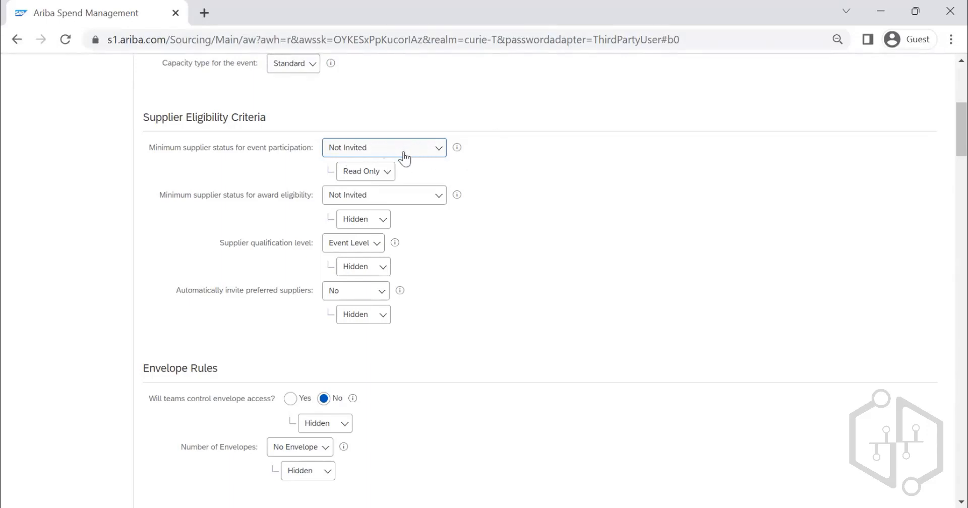
left_click(380, 175)
left_click(370, 200)
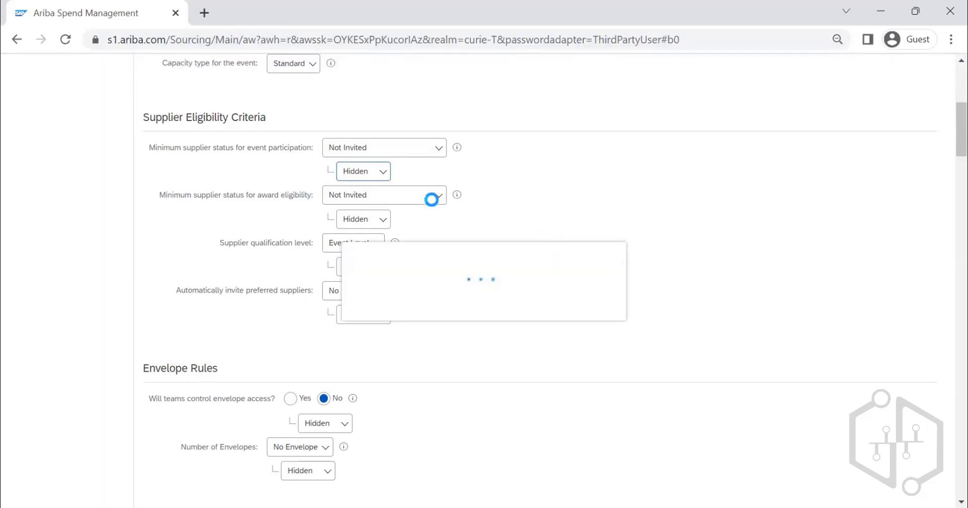
Step: Set the minimum supplier status for award eligibility to Registered, keeping the rule Hidden
left_click(421, 198)
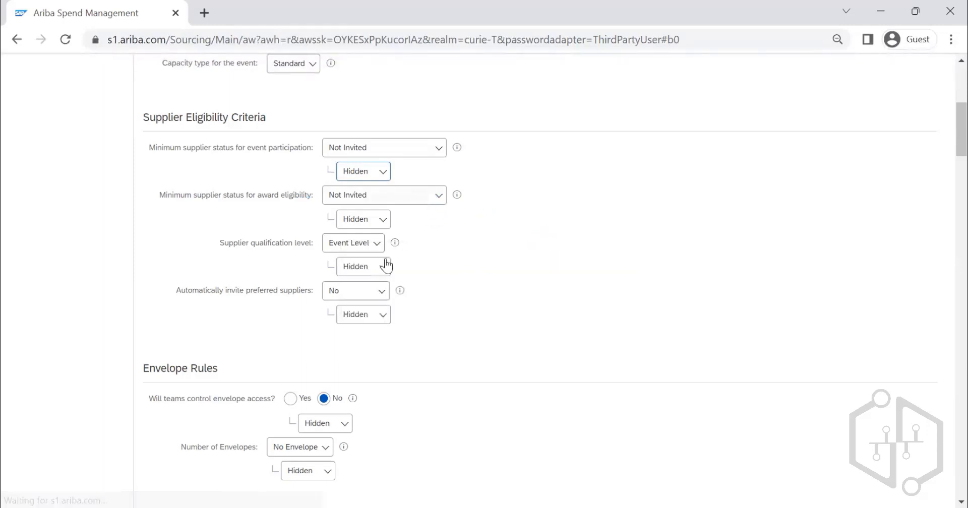
left_click(417, 254)
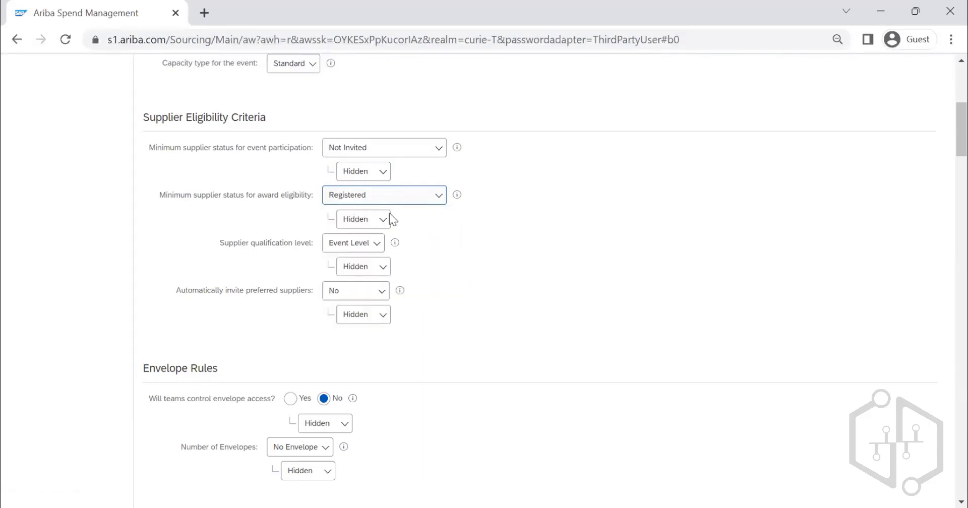
left_click(376, 221)
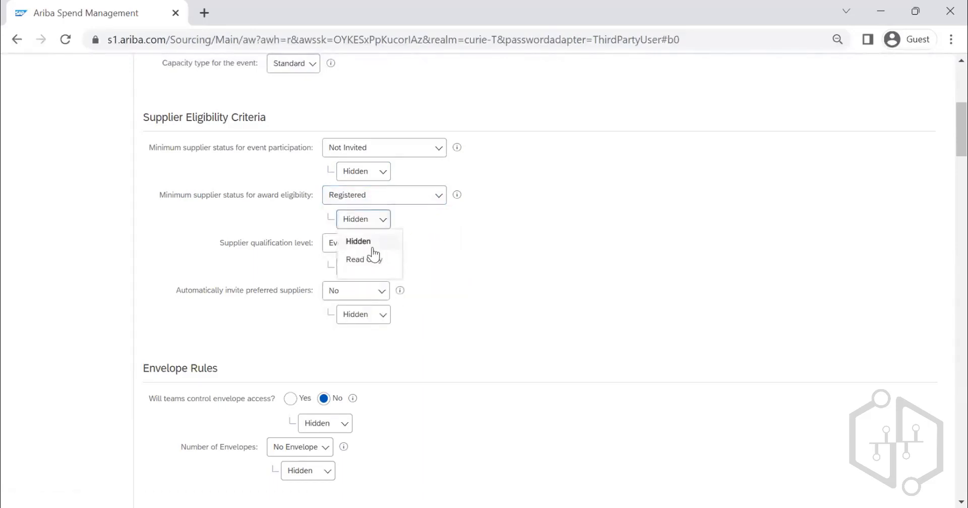
left_click(552, 185)
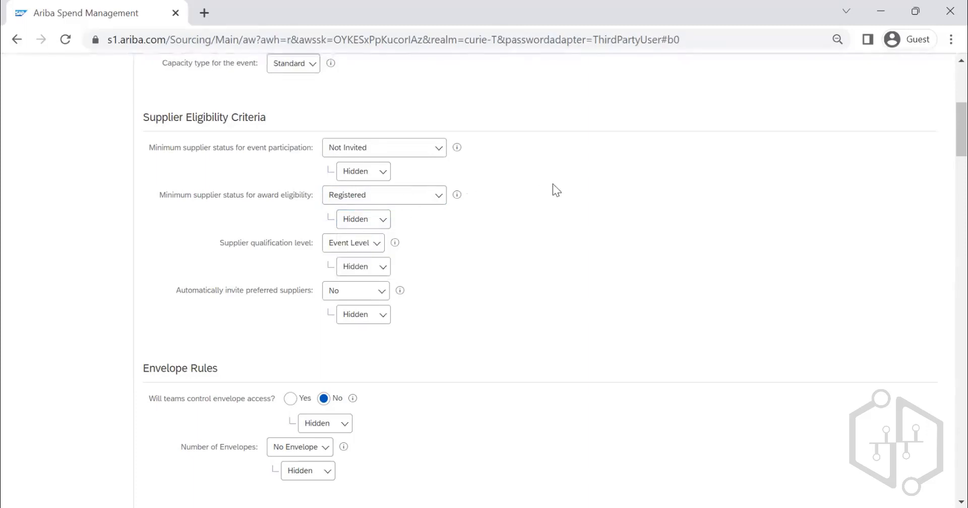
Step: Check the supplier qualification levels, keeping Event Level, and set the automatic invitation of preferred suppliers to Invite to Event
left_click(342, 247)
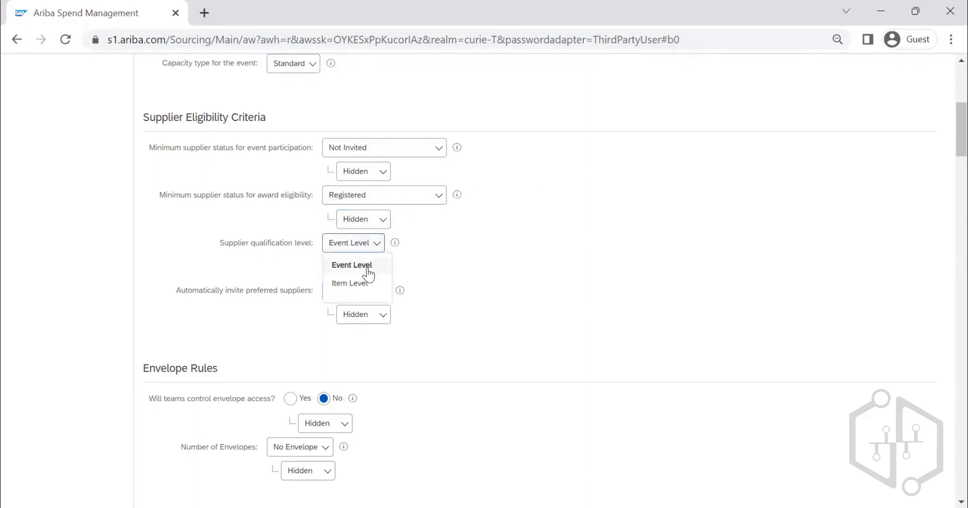
left_click(351, 247)
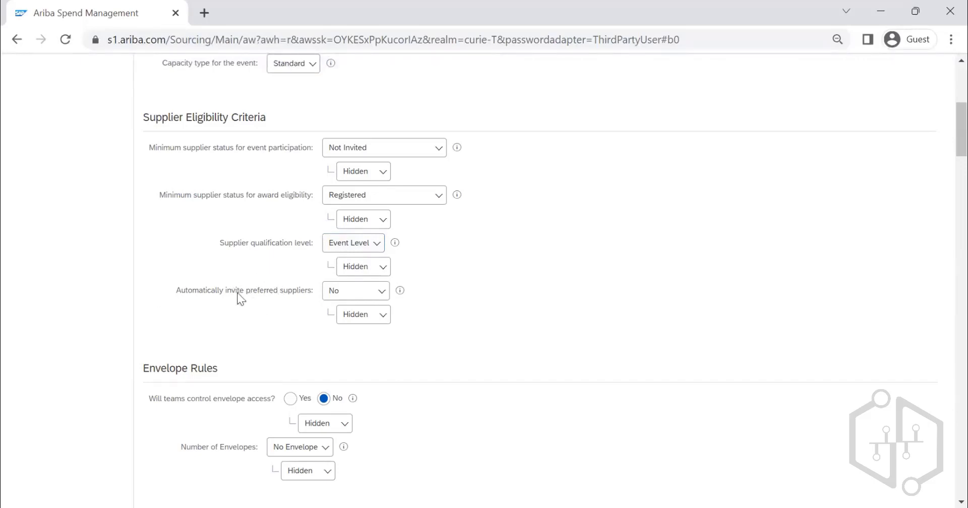
left_click(355, 291)
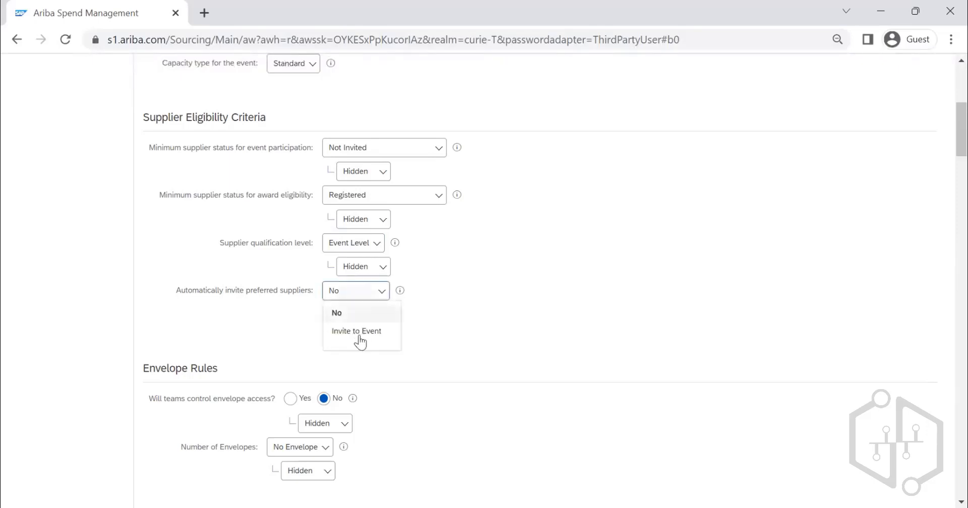
left_click(376, 331)
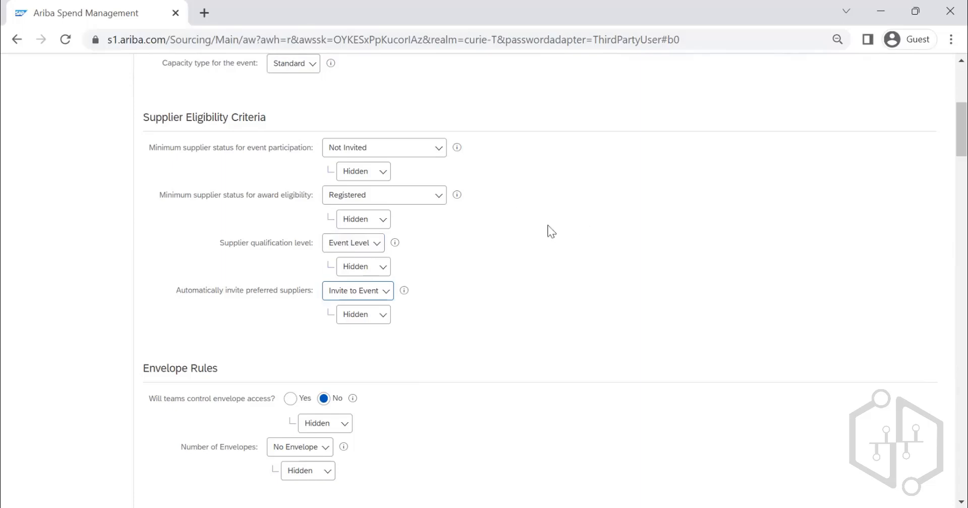
Step: Let teams control envelope access in the envelope rules and make that rule Delegated
scroll(509, 226, "down", 3)
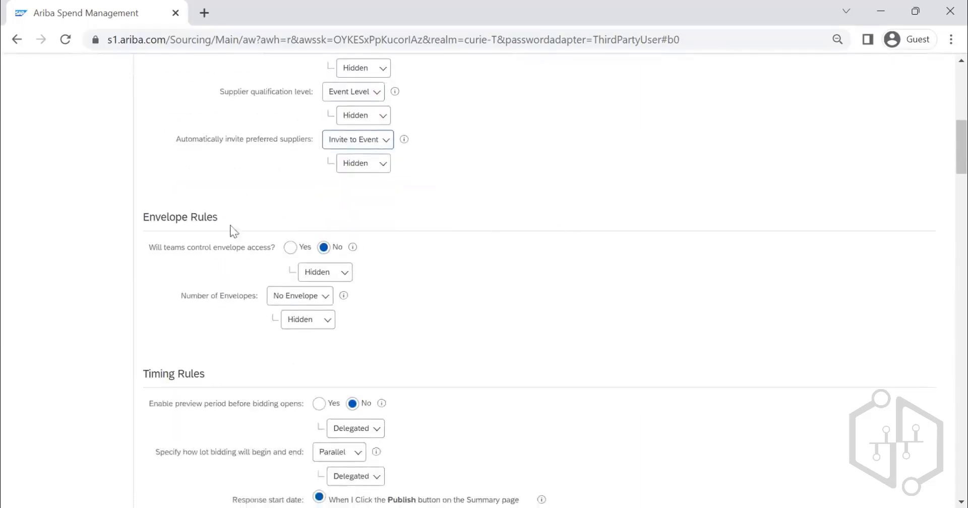
scroll(209, 228, "up", 6)
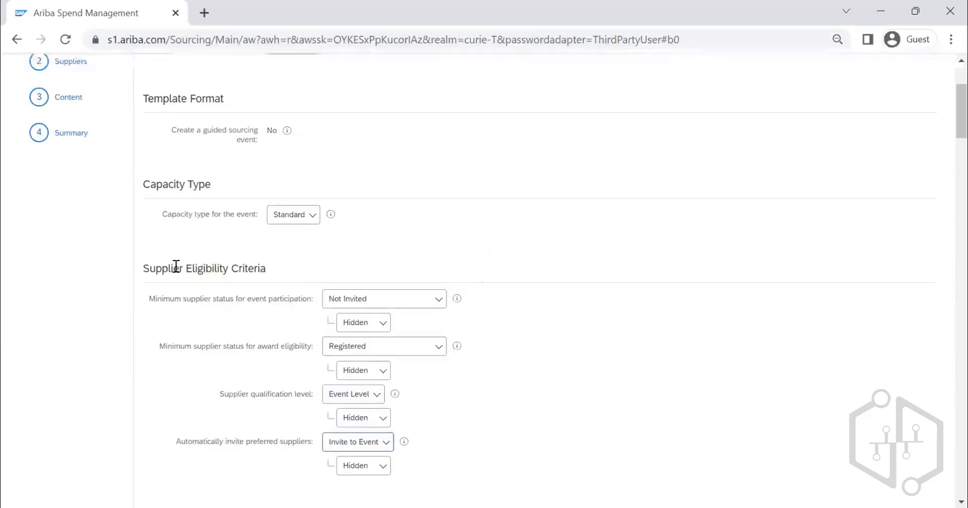
scroll(470, 273, "down", 6)
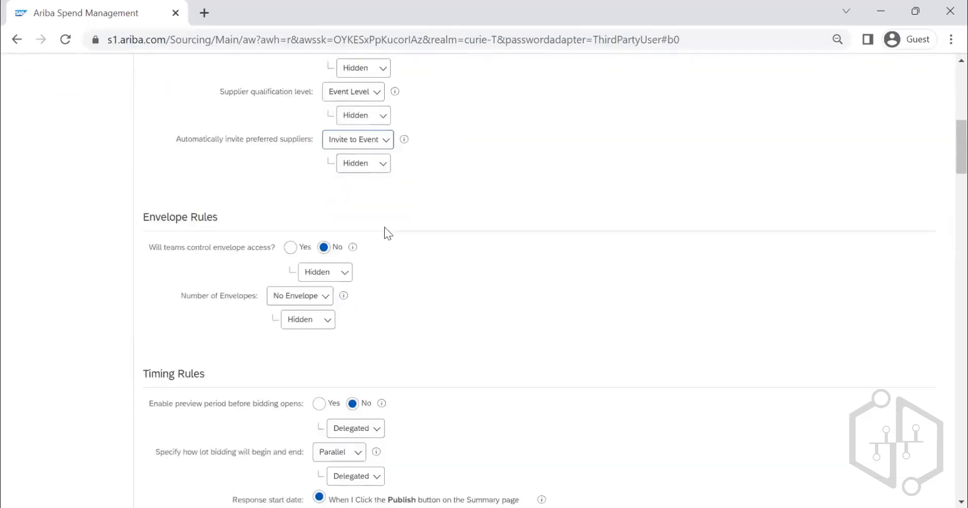
scroll(364, 231, "down", 2)
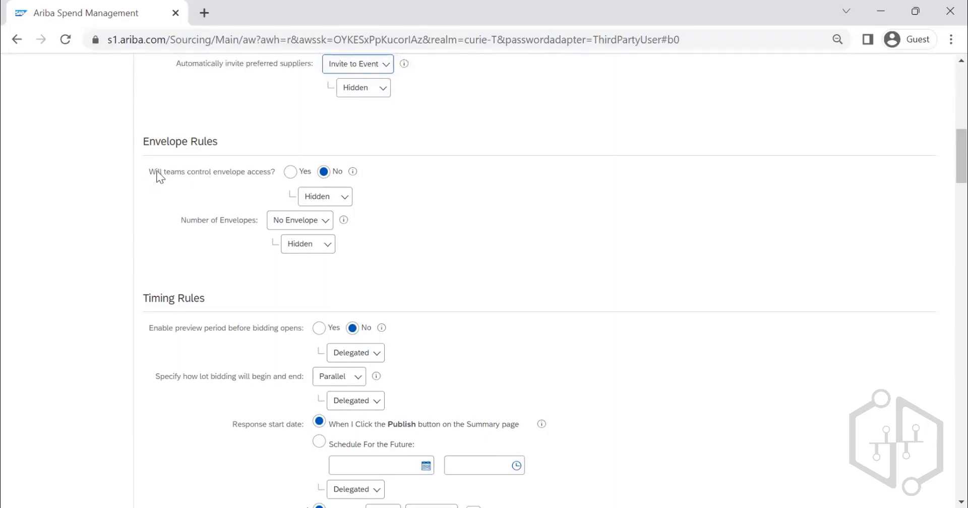
left_click(290, 172)
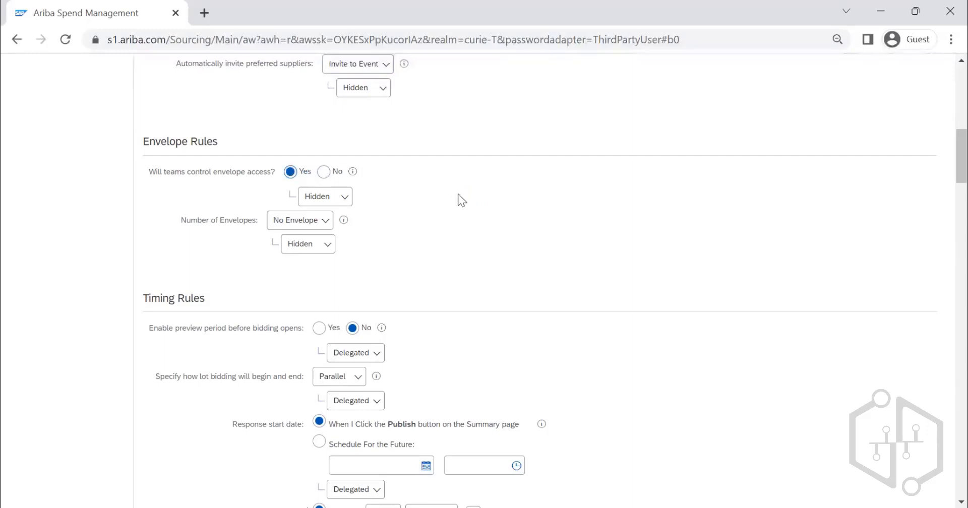
left_click(336, 201)
left_click(342, 222)
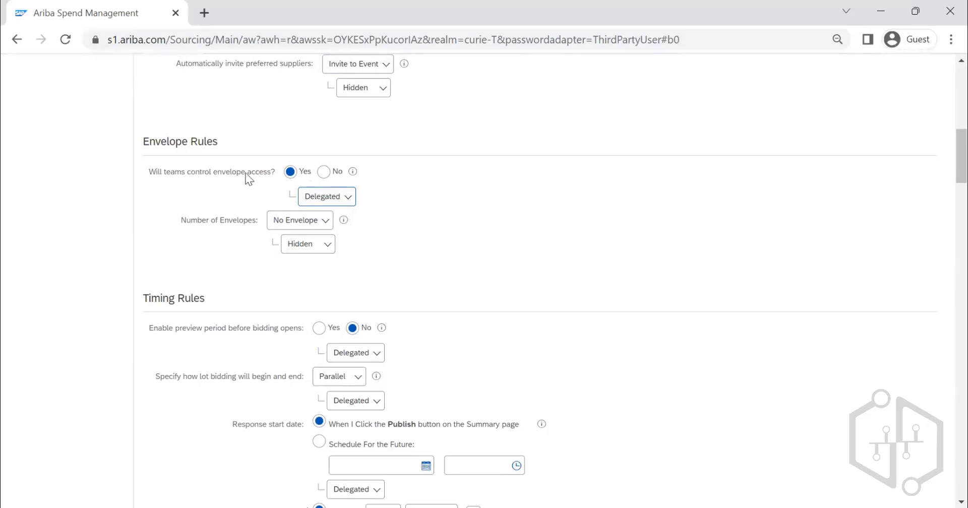
left_click(331, 202)
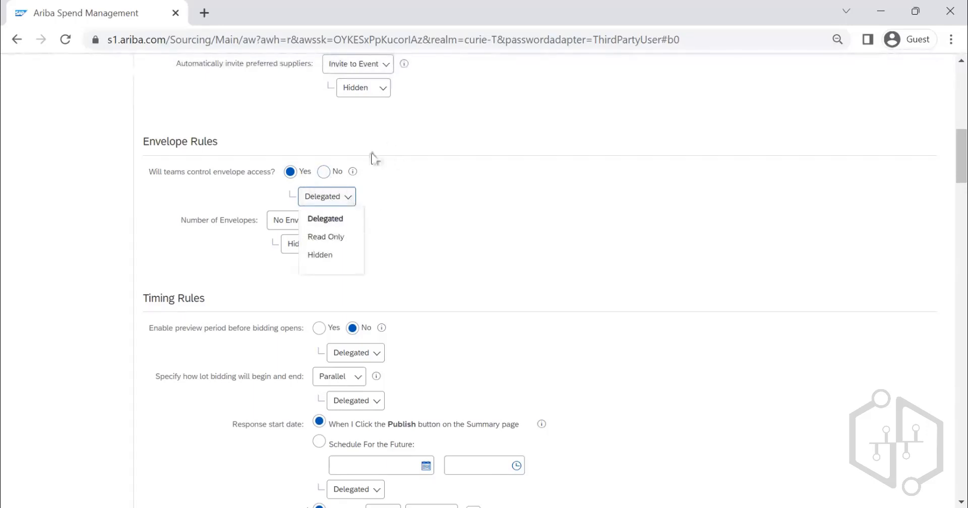
left_click(325, 222)
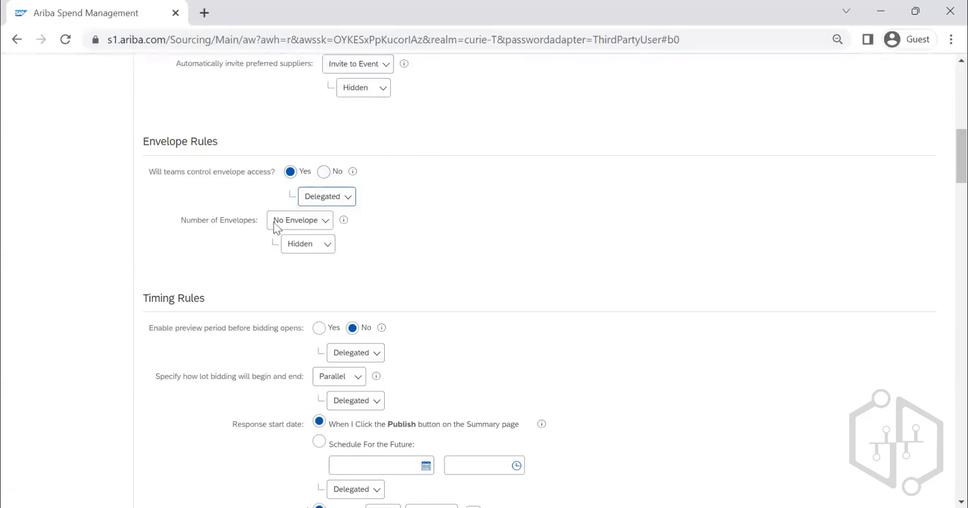
Step: Set the number of envelopes to 2 and make that rule Delegated
left_click(310, 222)
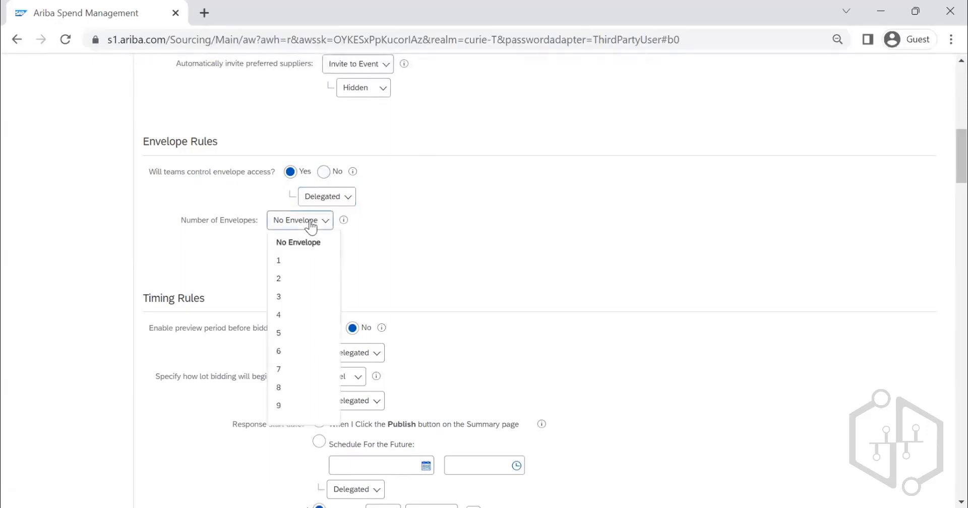
left_click(306, 178)
left_click(307, 220)
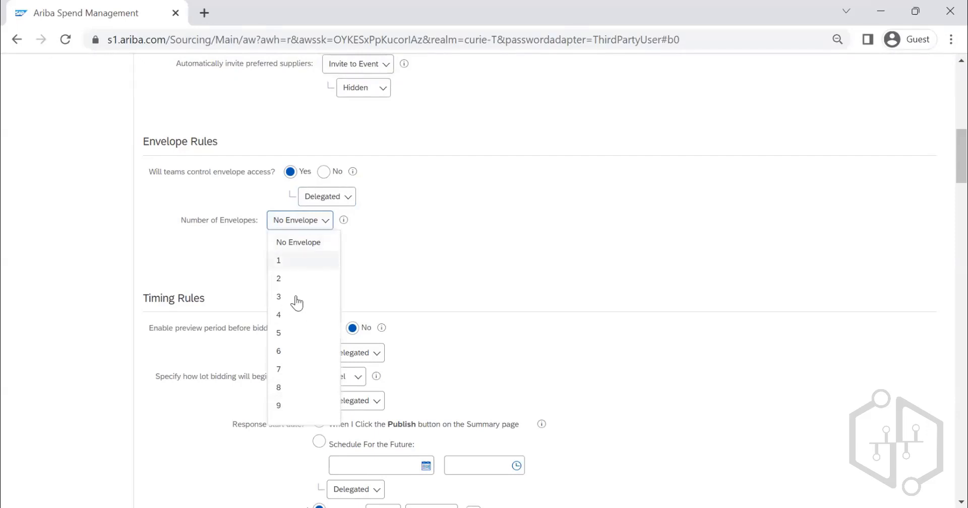
left_click(331, 278)
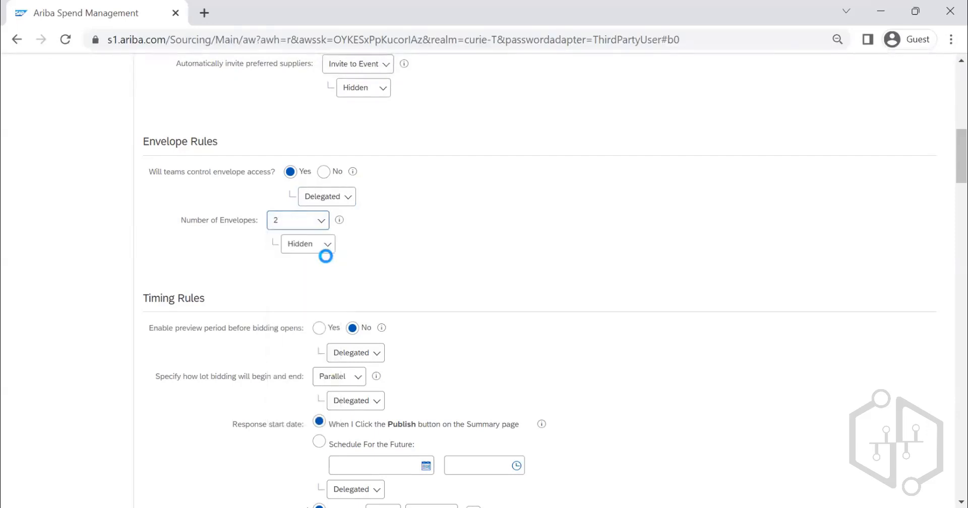
left_click(321, 252)
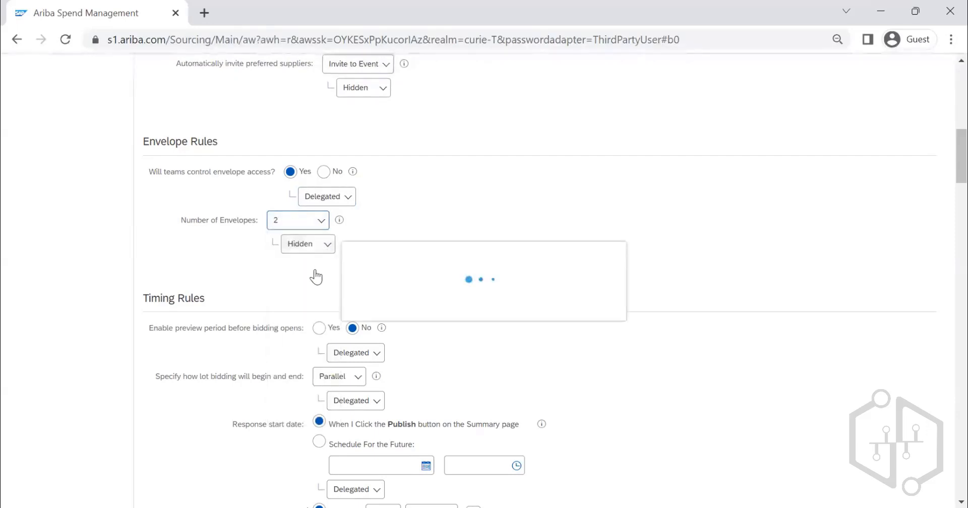
left_click(313, 252)
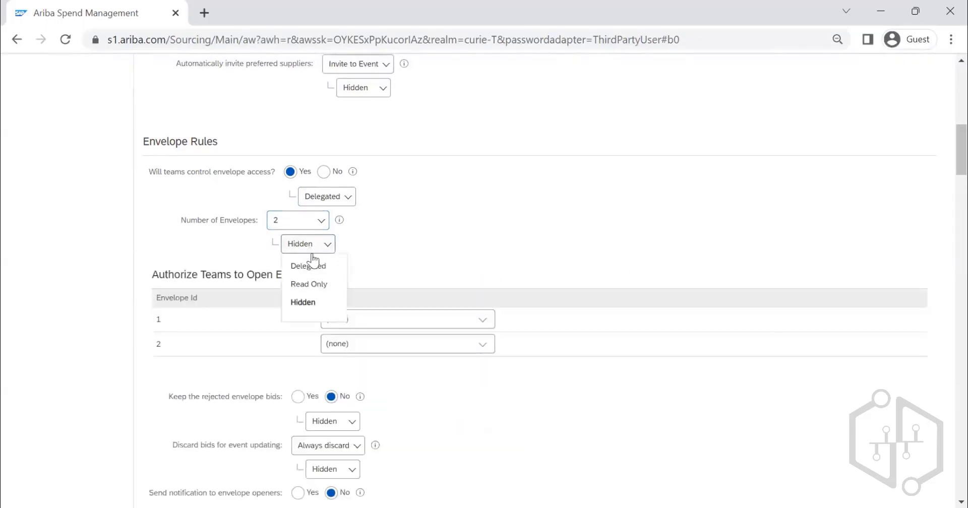
left_click(312, 265)
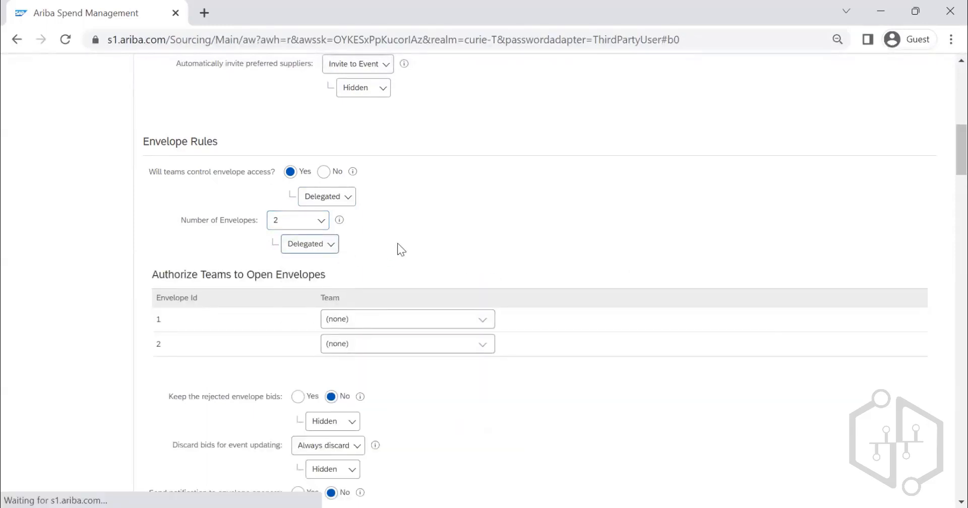
Step: Change the number of envelopes to No Envelope in the envelope rules
left_click(302, 222)
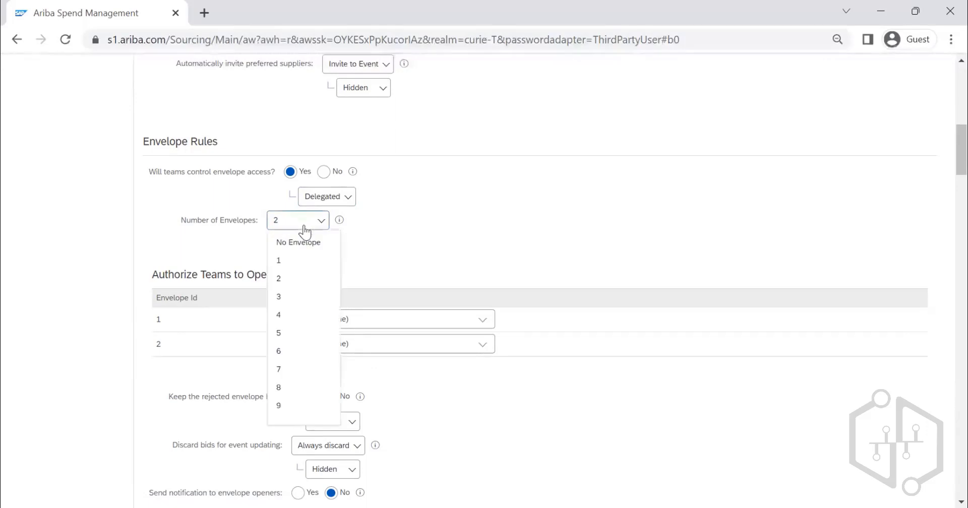
left_click(297, 240)
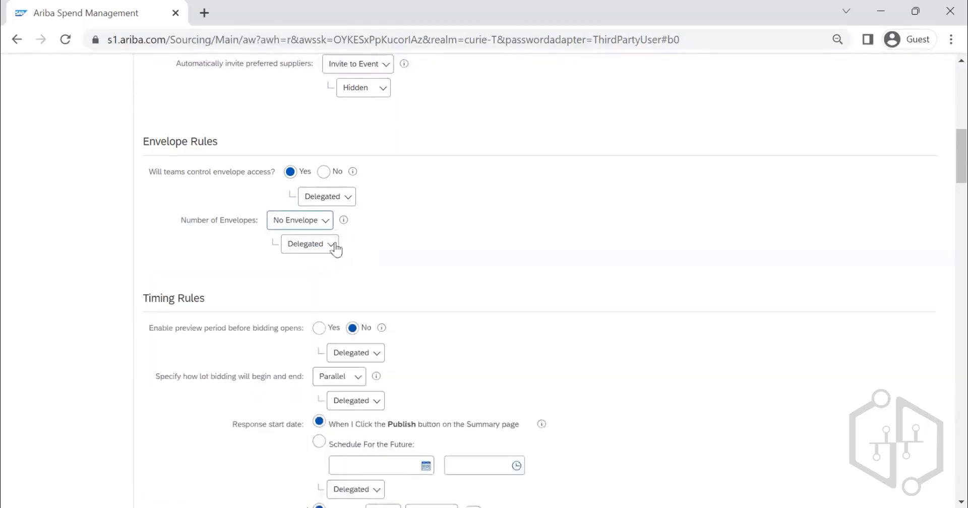
scroll(264, 222, "down", 3)
scroll(380, 146, "up", 3)
Step: Set the response start date to Schedule For the Future in the timing rules and make that rule Hidden
scroll(368, 192, "down", 3)
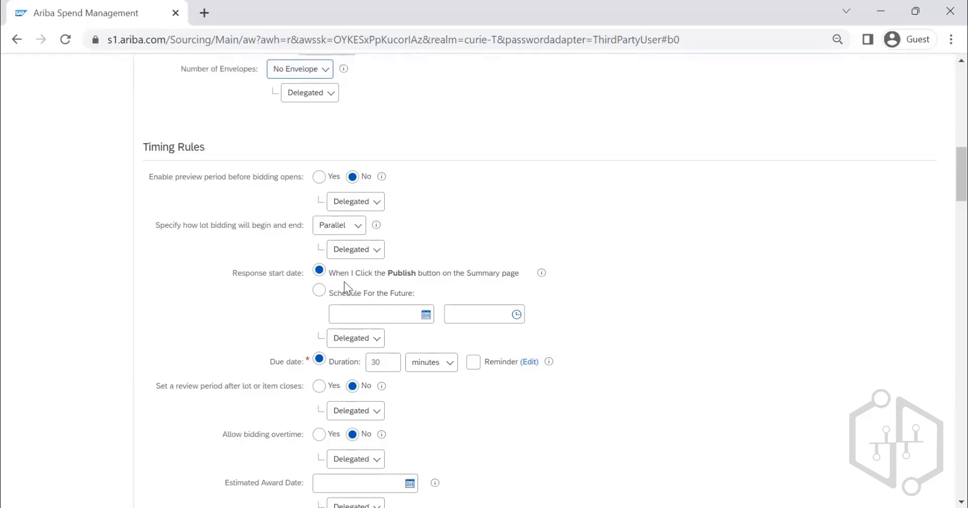
left_click(362, 344)
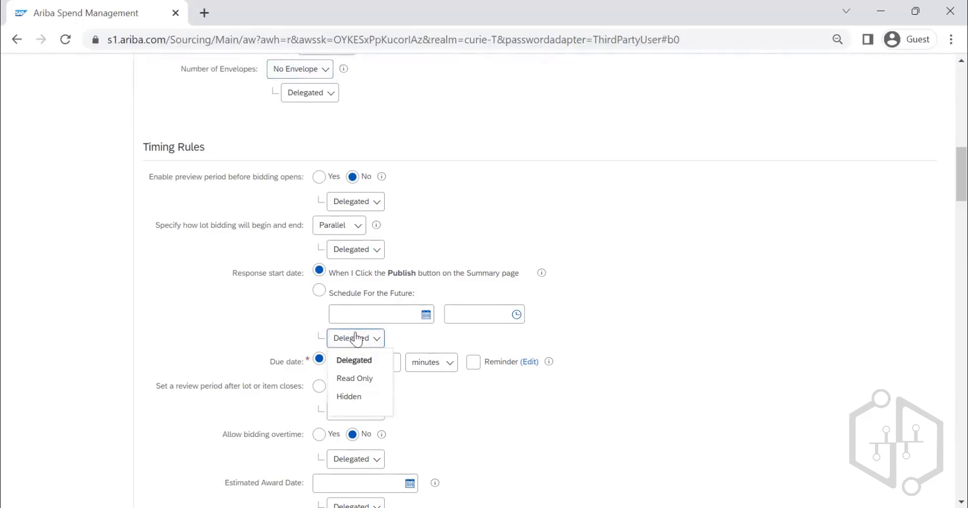
left_click(320, 293)
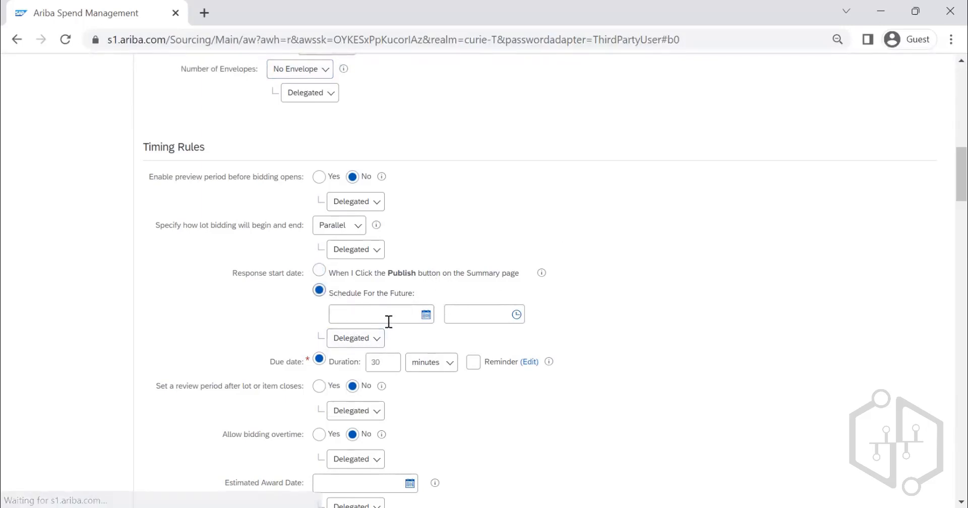
left_click(368, 339)
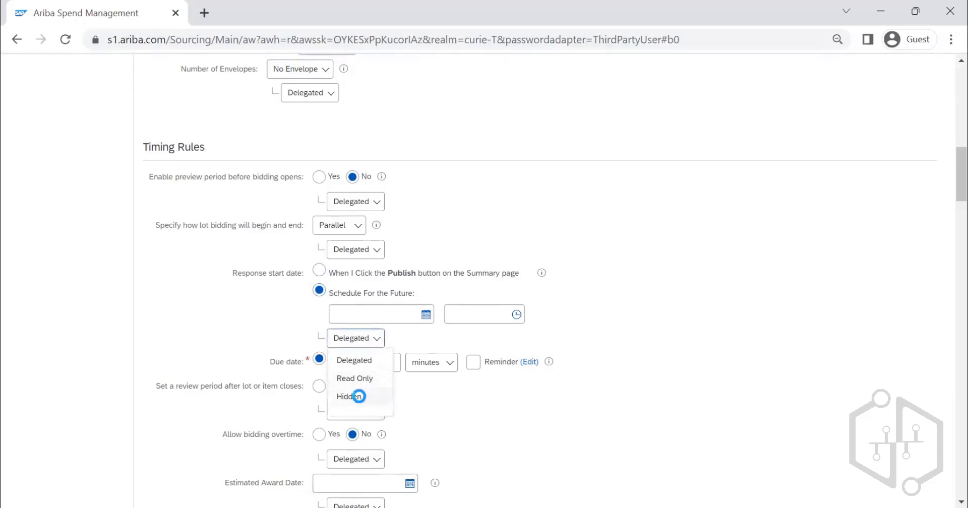
left_click(359, 396)
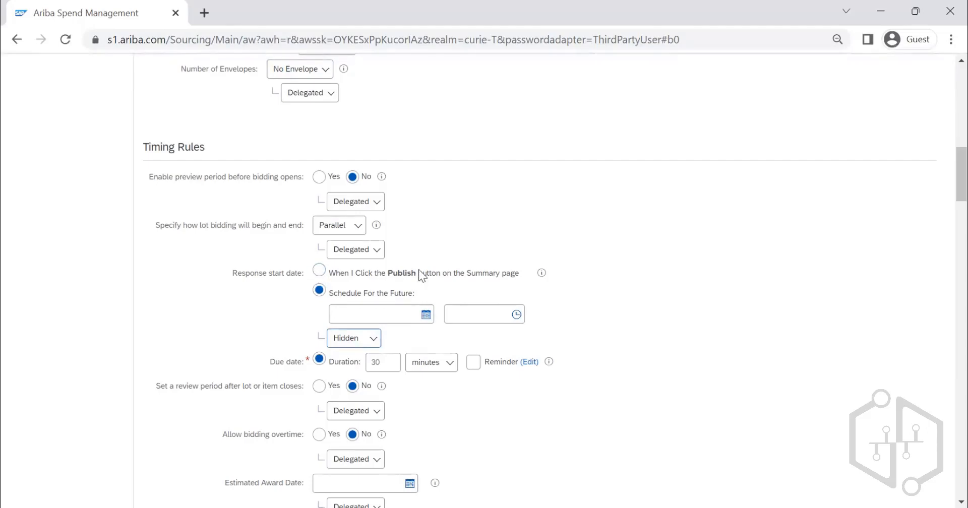
Step: Choose Parallel for how lot bidding begins and ends, and make the response start date rule Delegated
scroll(218, 197, "down", 3)
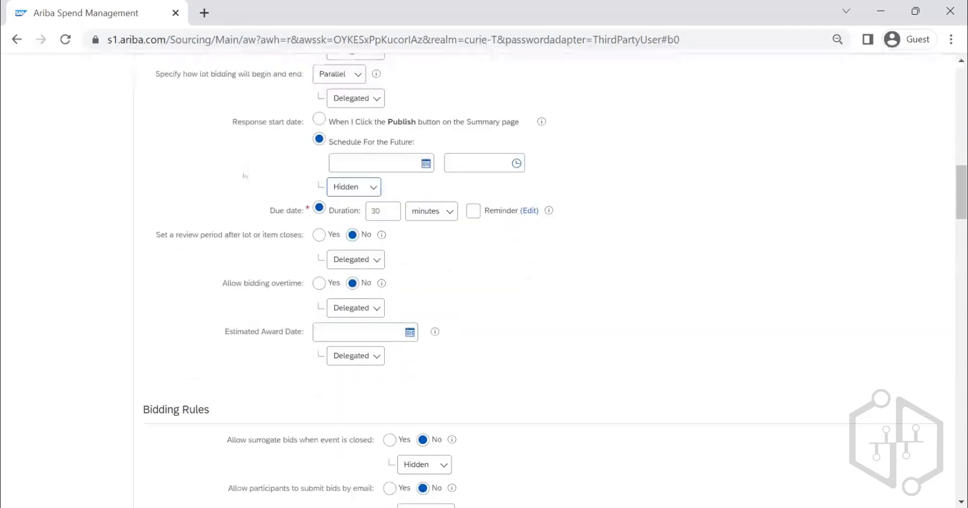
scroll(303, 157, "up", 2)
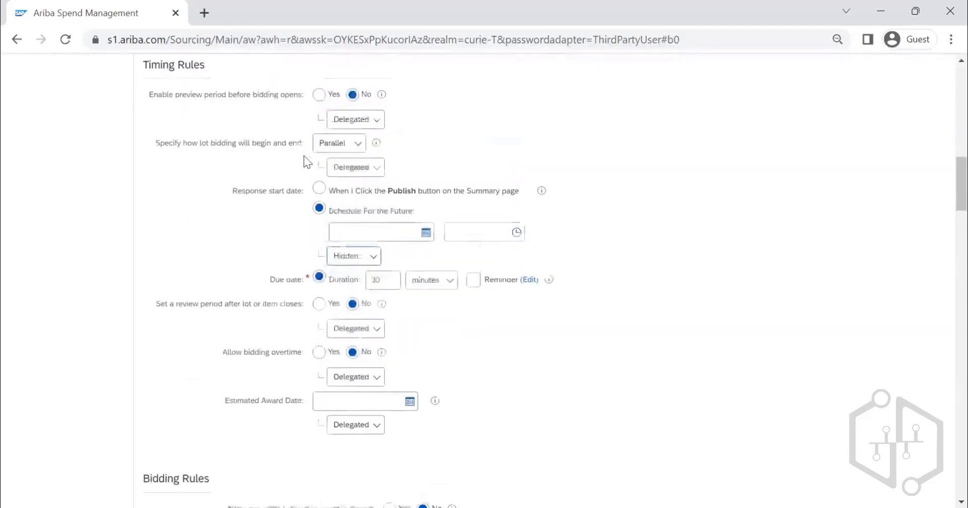
left_click(335, 150)
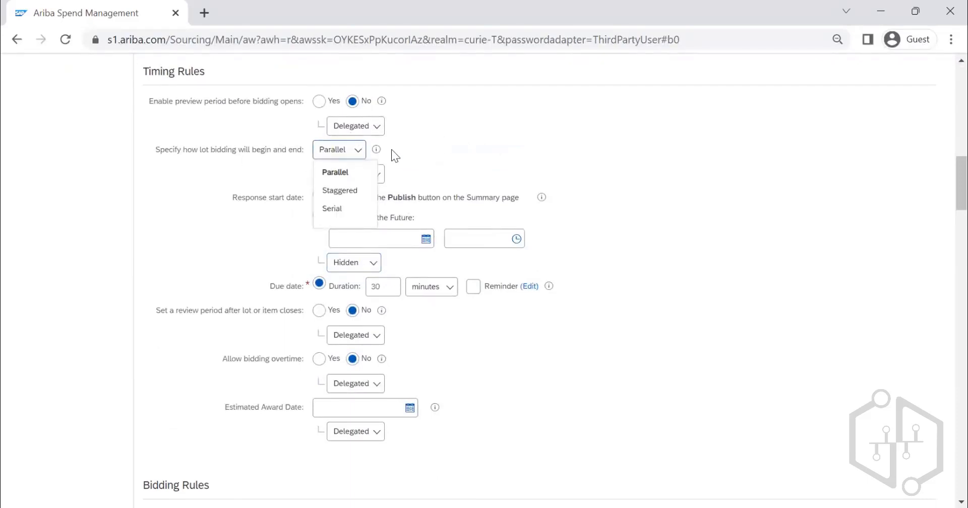
left_click(367, 172)
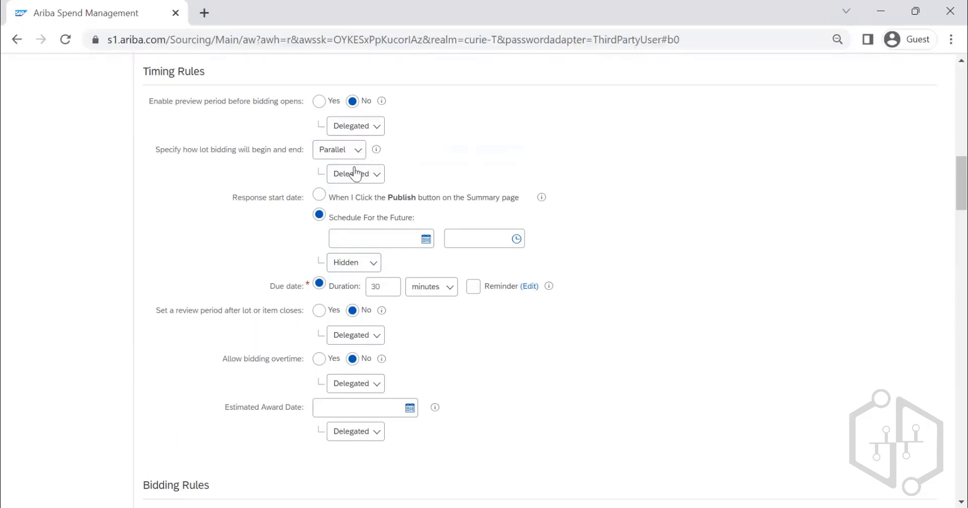
left_click(367, 262)
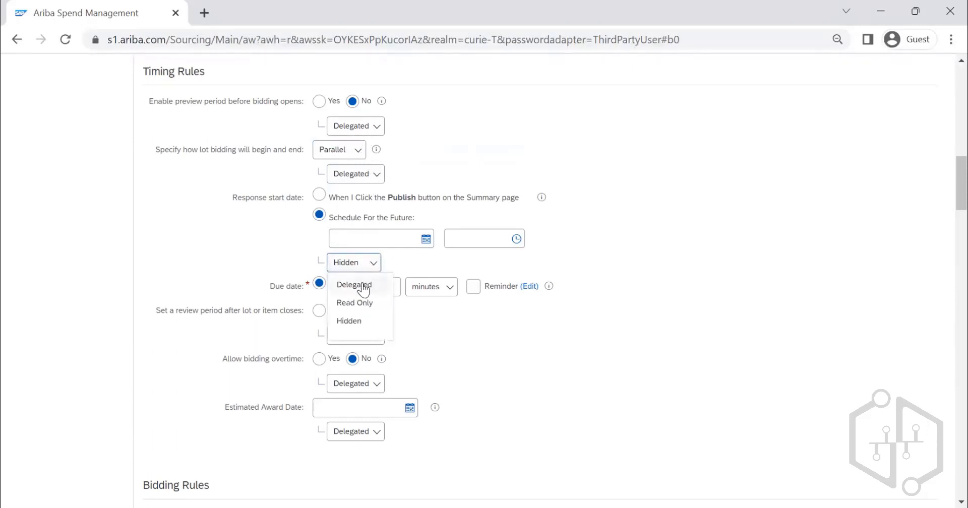
left_click(356, 282)
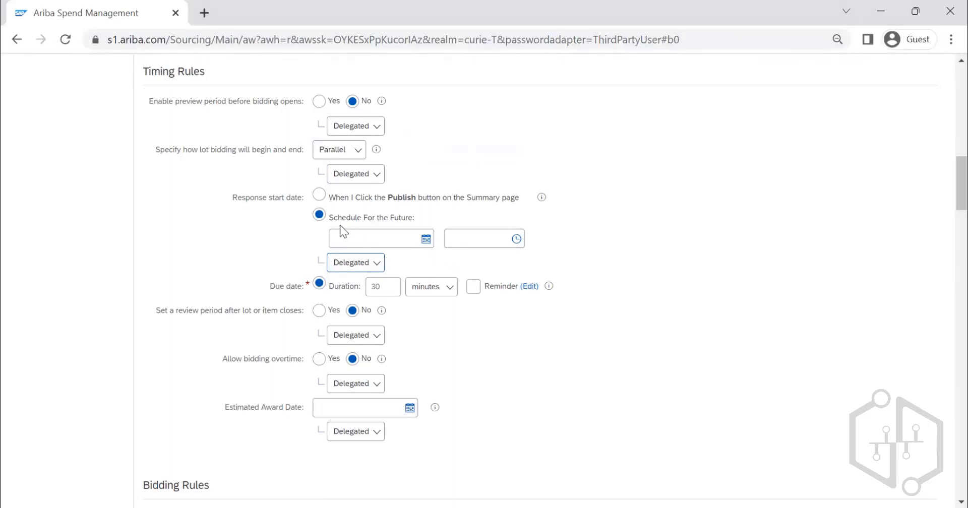
Step: Look through the remaining event rules, from the bidding rules down to the message board and bidder agreement
scroll(320, 227, "down", 2)
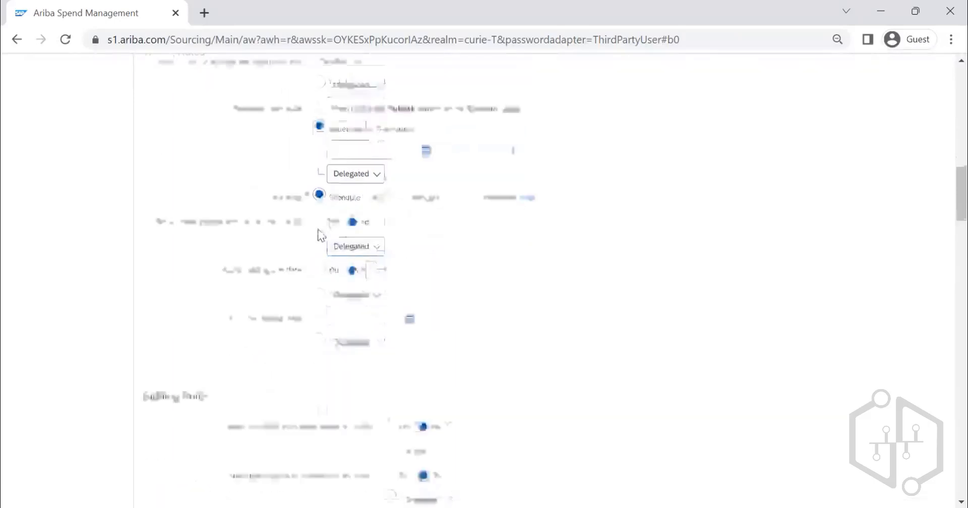
scroll(319, 234, "down", 20)
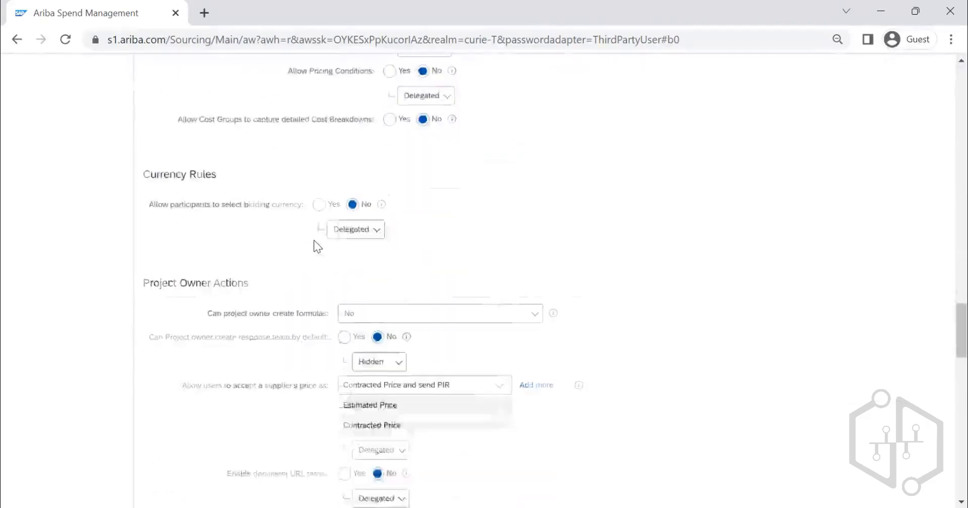
scroll(317, 247, "down", 15)
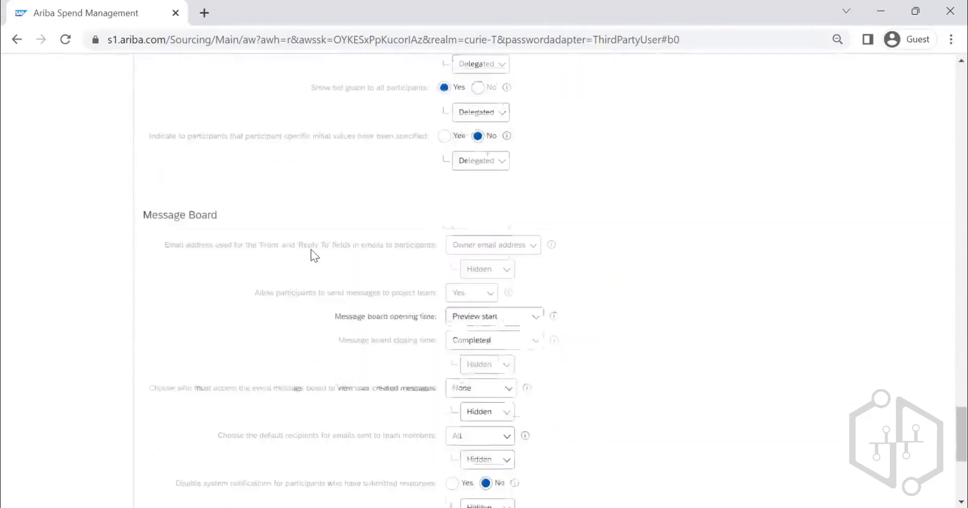
scroll(311, 252, "down", 6)
scroll(249, 284, "up", 3)
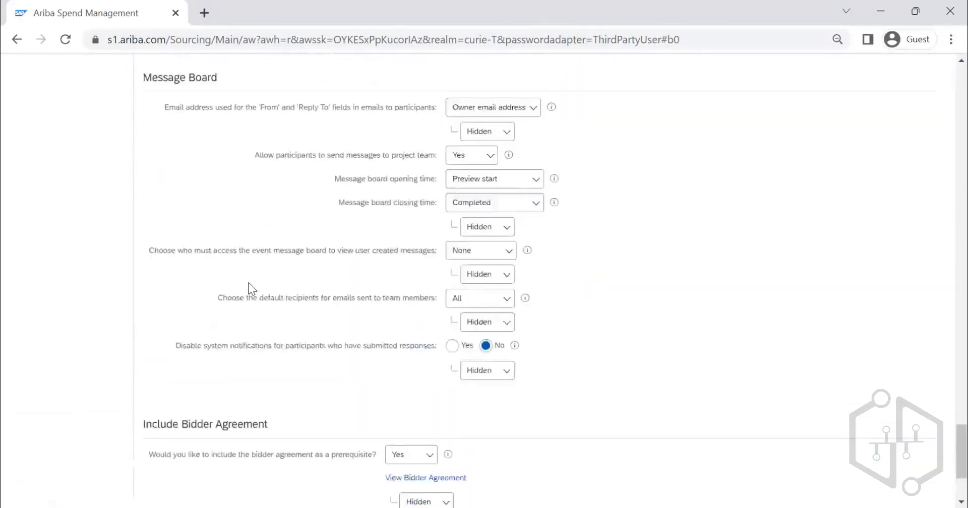
scroll(249, 284, "up", 15)
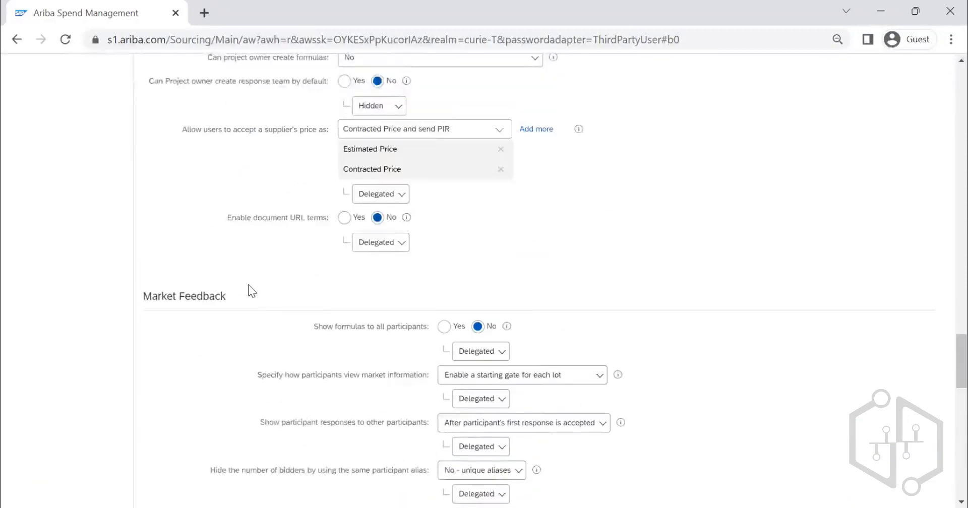
scroll(252, 291, "up", 5)
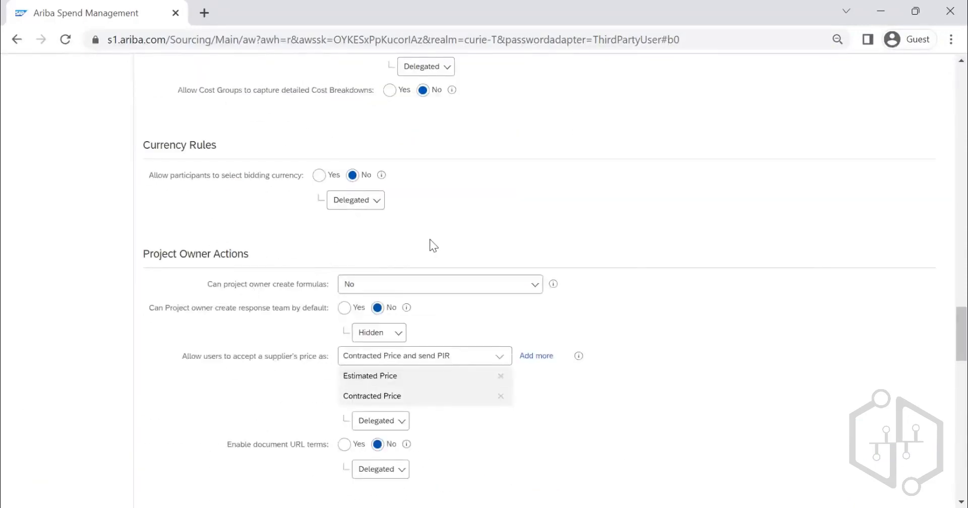
scroll(531, 250, "up", 10)
scroll(527, 248, "up", 10)
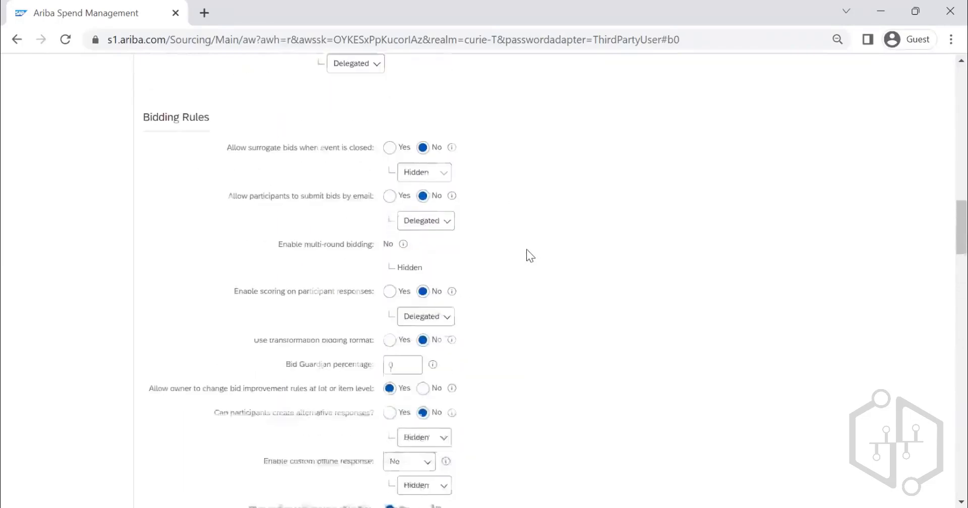
Step: Search the event rules page for "OWNER", step through the matches, and extend the search to "OWNER SEE"
key("ctrl+f")
type("OWNER")
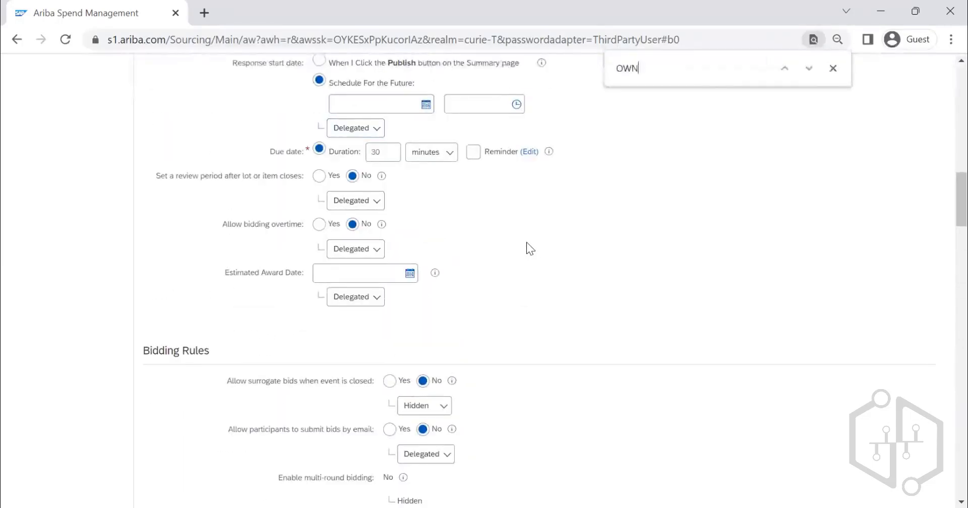
key("Return")
key("Return")
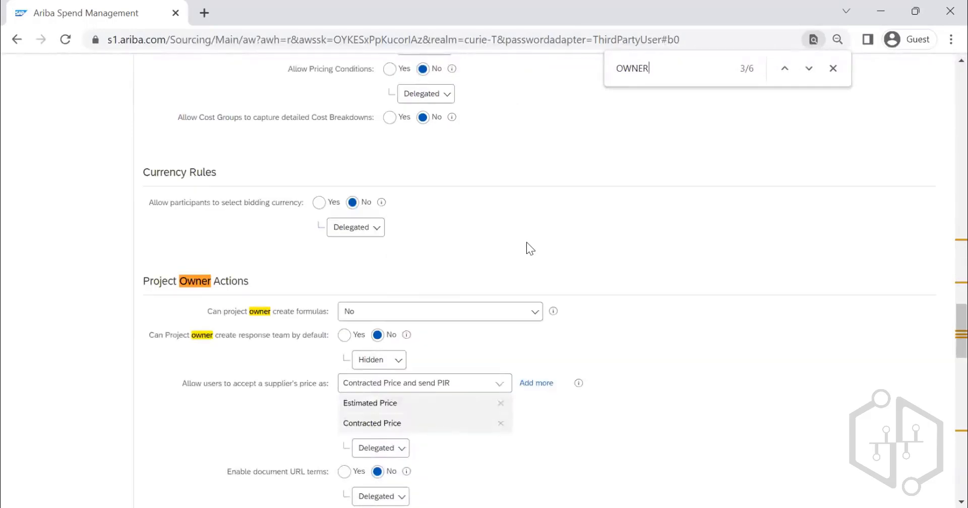
key("Return")
key("Return")
key("Return")
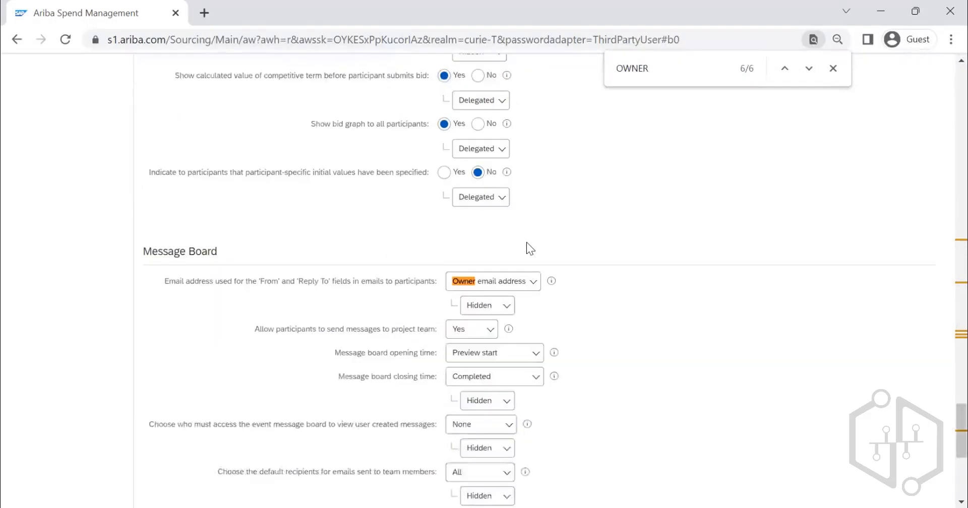
type("SEE")
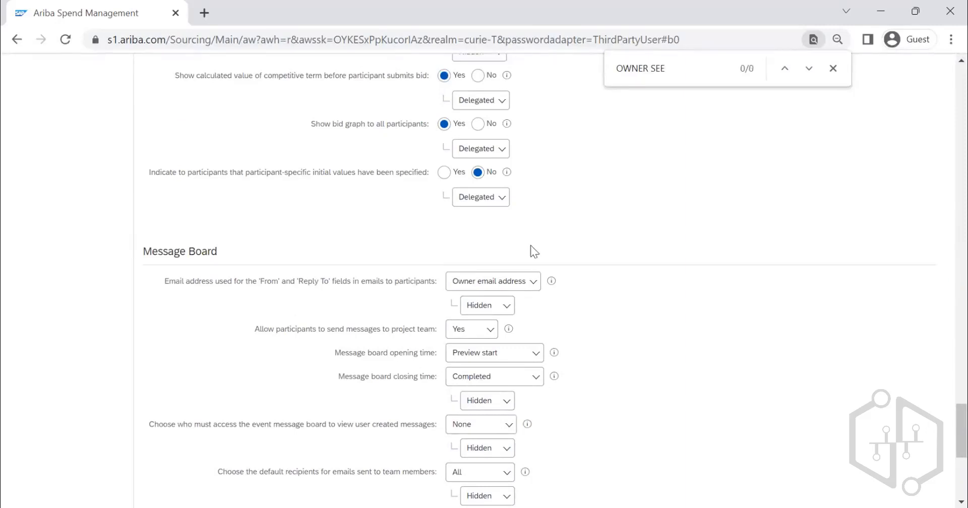
left_click(831, 73)
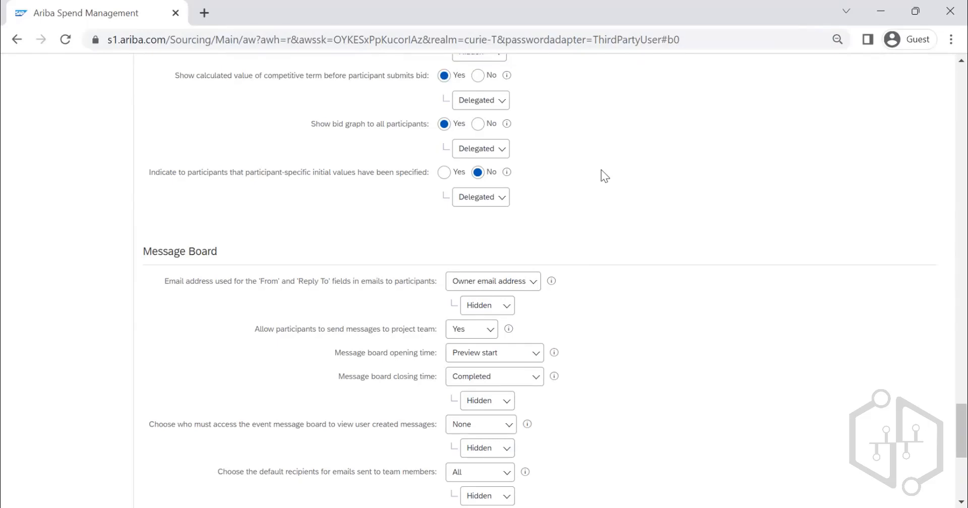
Step: Make the Estimated Award Date rule Hidden in the timing rules
scroll(601, 171, "up", 15)
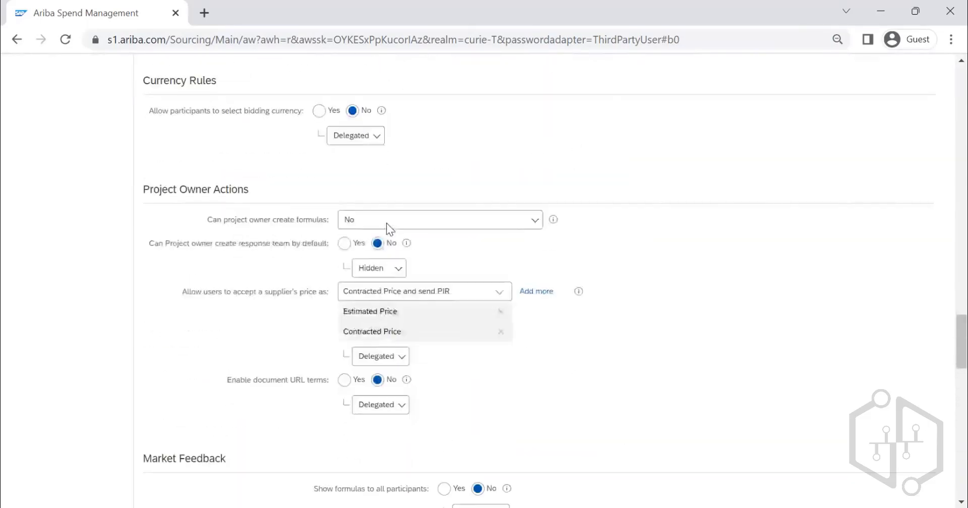
scroll(386, 223, "down", 1)
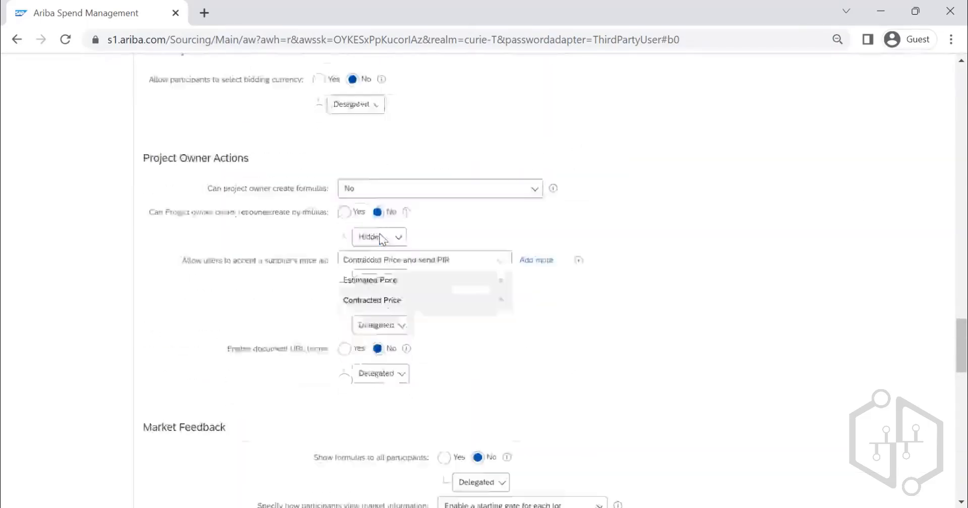
scroll(371, 251, "up", 10)
scroll(529, 285, "up", 5)
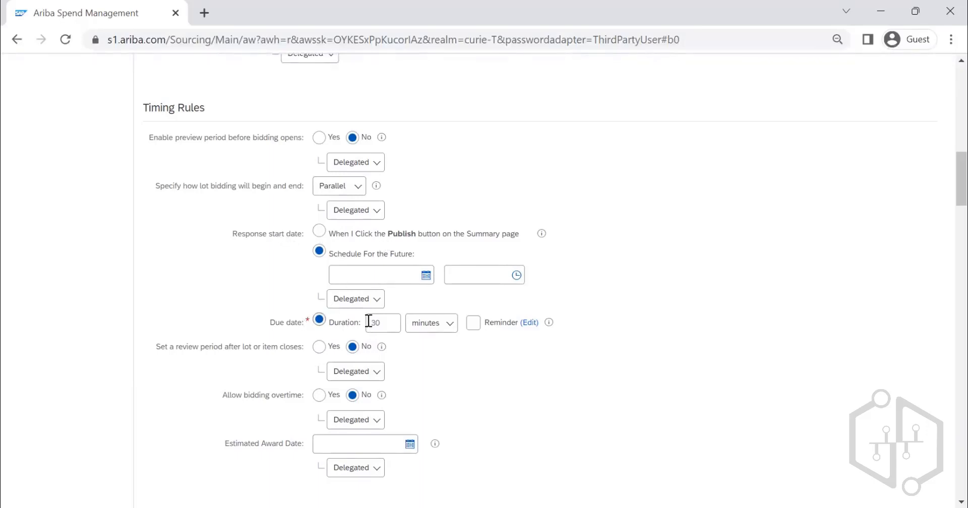
scroll(362, 383, "down", 2)
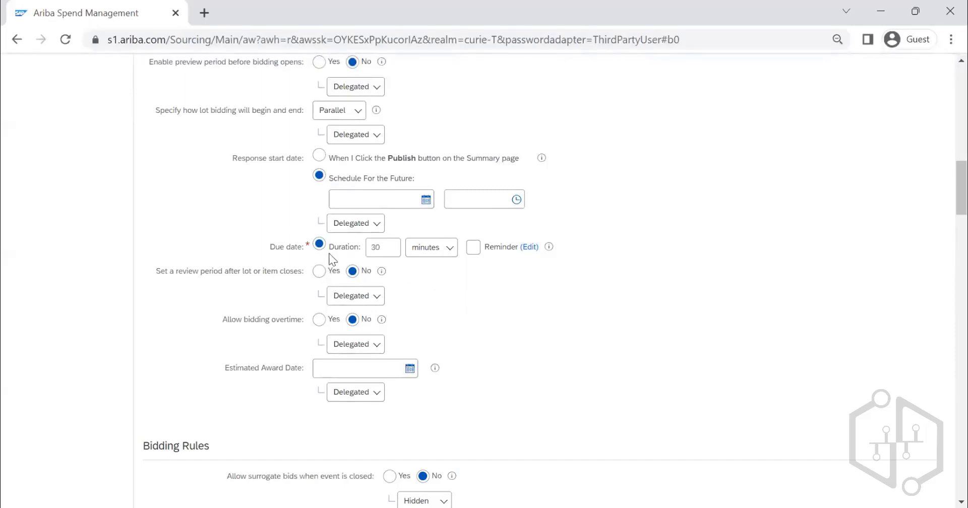
double_click(372, 248)
scroll(403, 353, "down", 2)
left_click(356, 392)
left_click(361, 380)
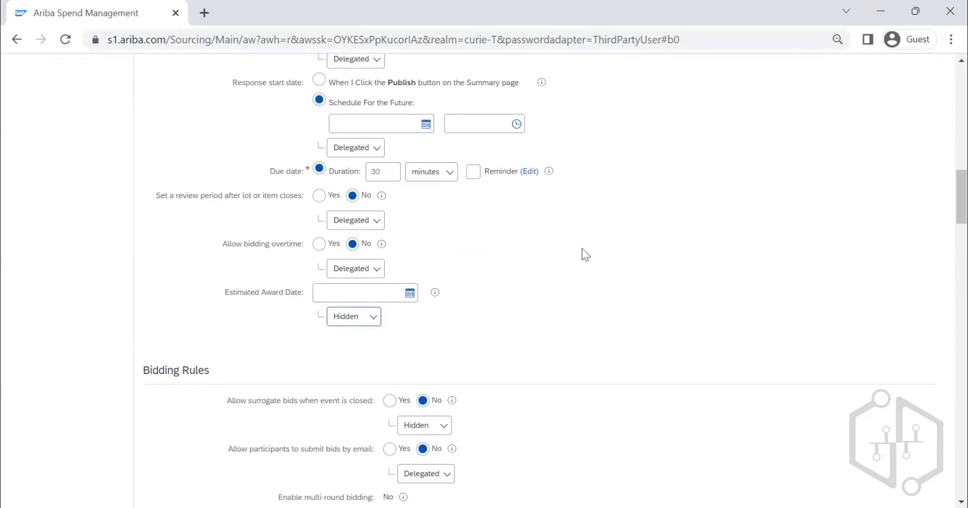
Step: Allow surrogate bids when the event is closed and make the rule for submitting bids by email Hidden
scroll(579, 251, "down", 4)
scroll(579, 253, "up", 10)
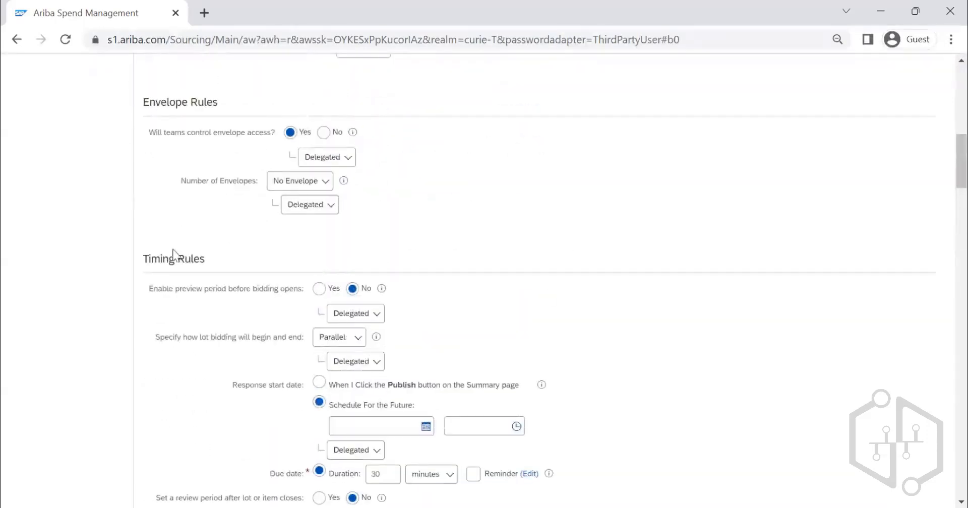
scroll(182, 265, "down", 9)
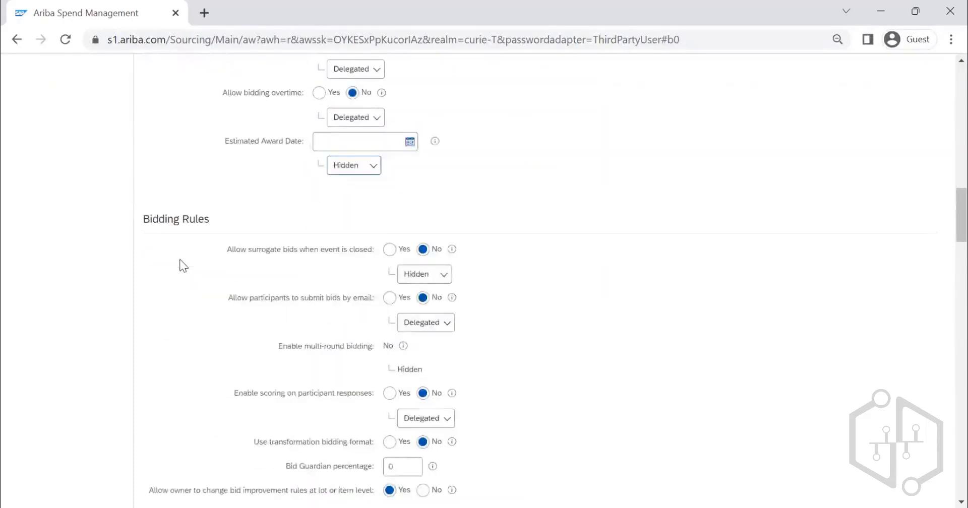
scroll(182, 263, "down", 1)
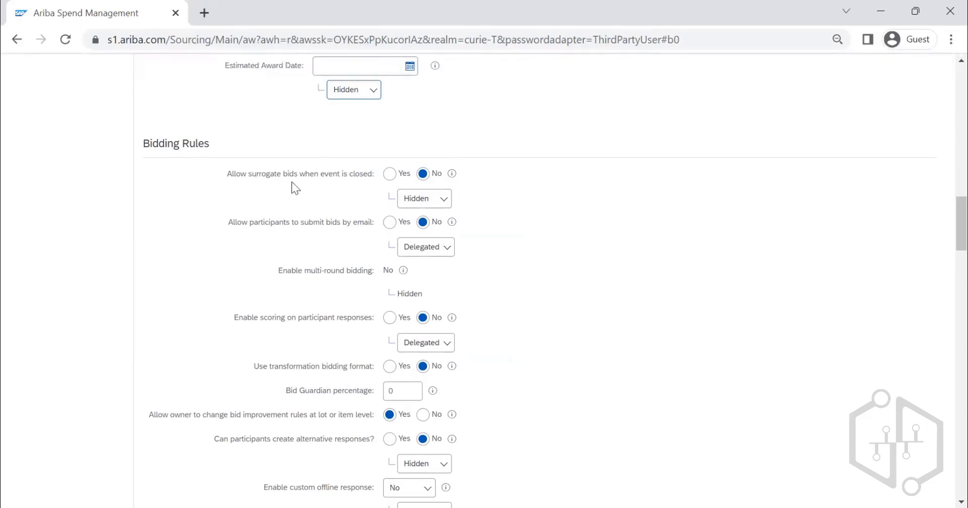
left_click(390, 175)
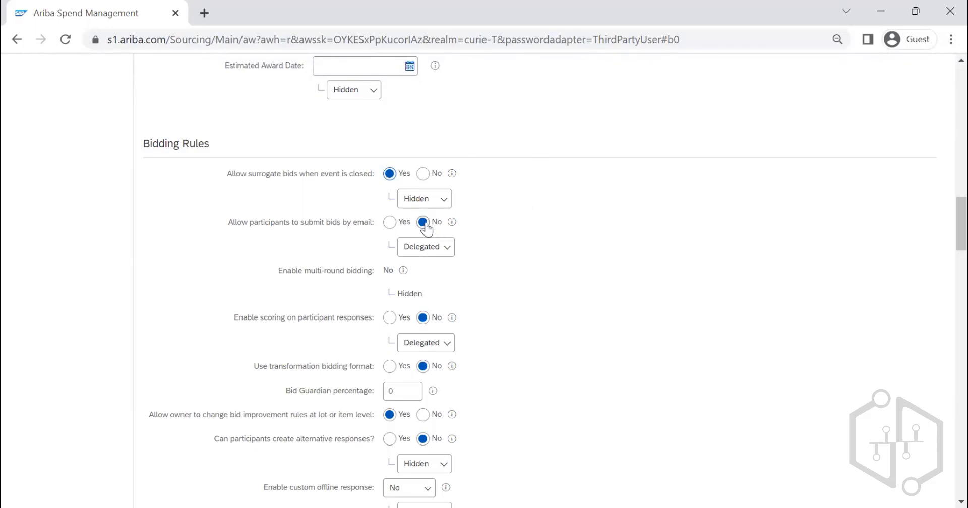
left_click(434, 248)
left_click(425, 305)
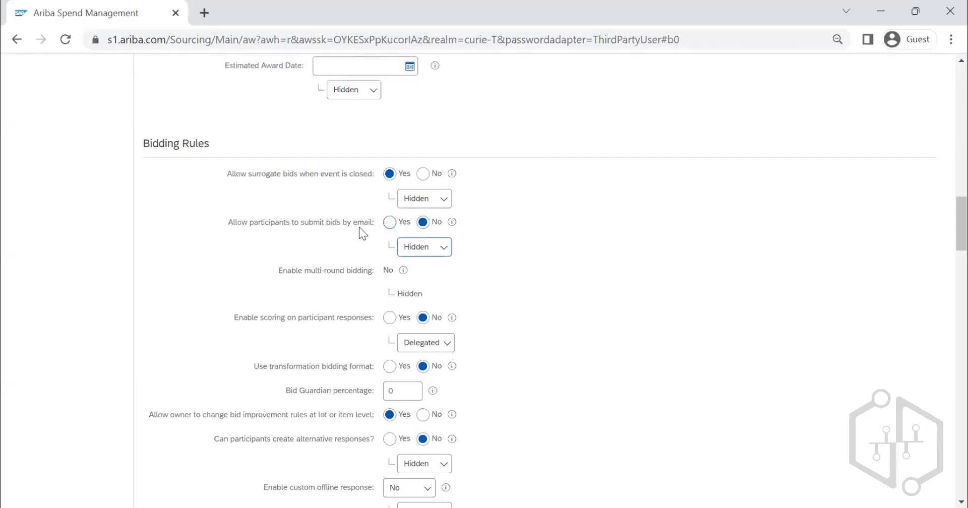
Step: In the bidding rules, make the rule on whether participants can create alternative responses Delegated
scroll(519, 229, "down", 1)
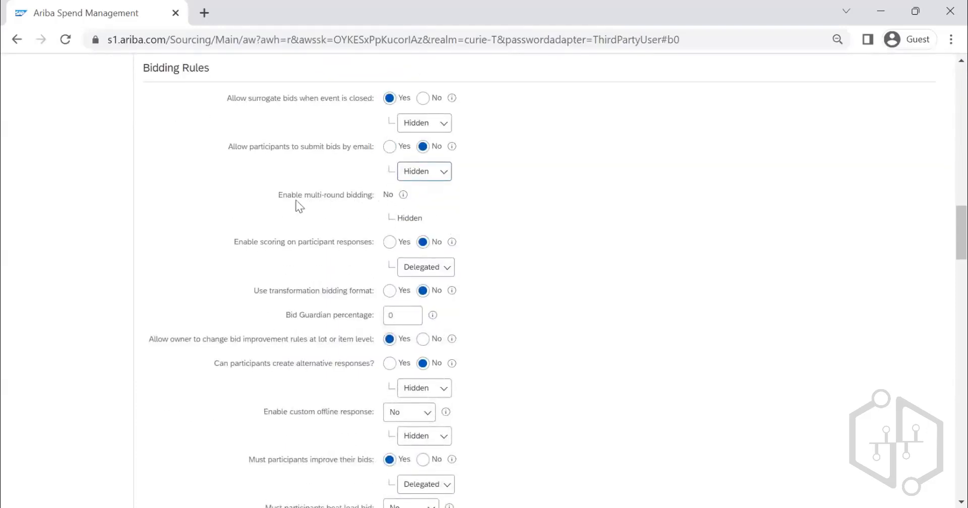
scroll(282, 185, "down", 1)
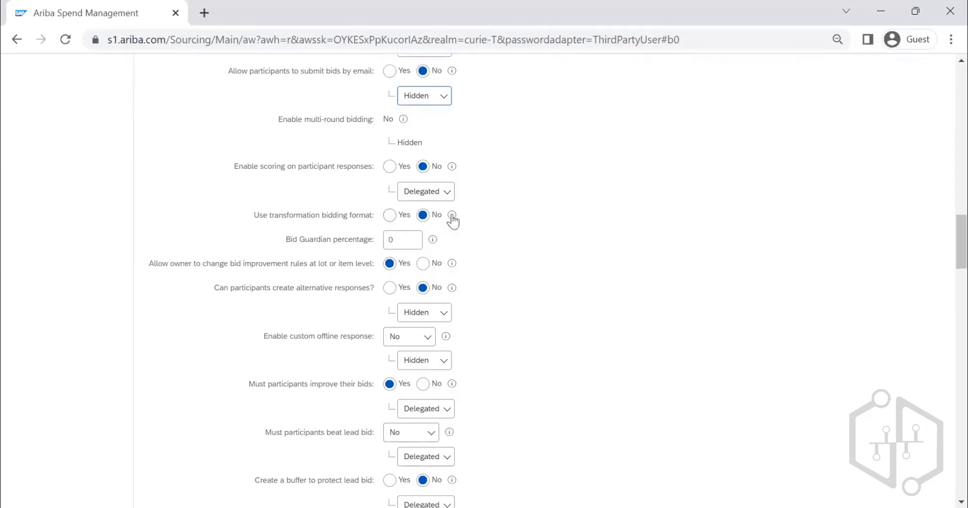
mouse_move(453, 220)
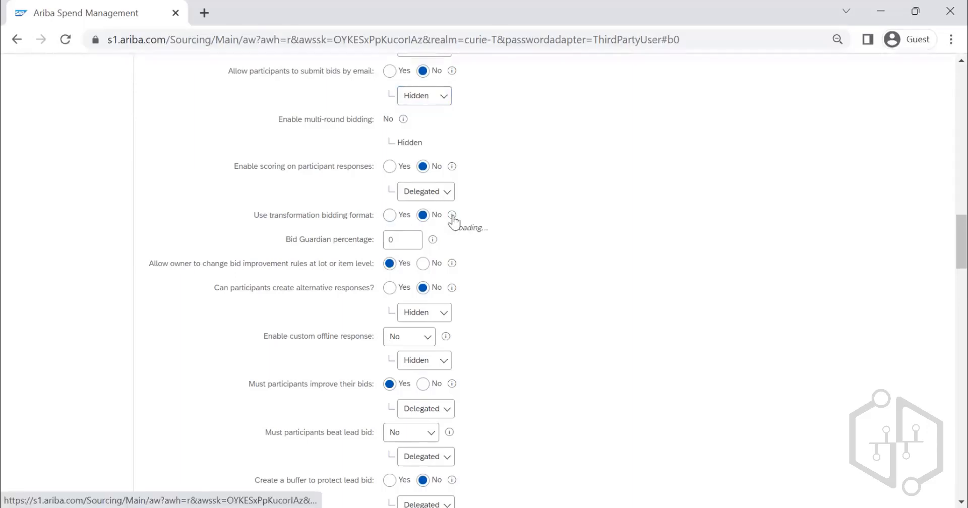
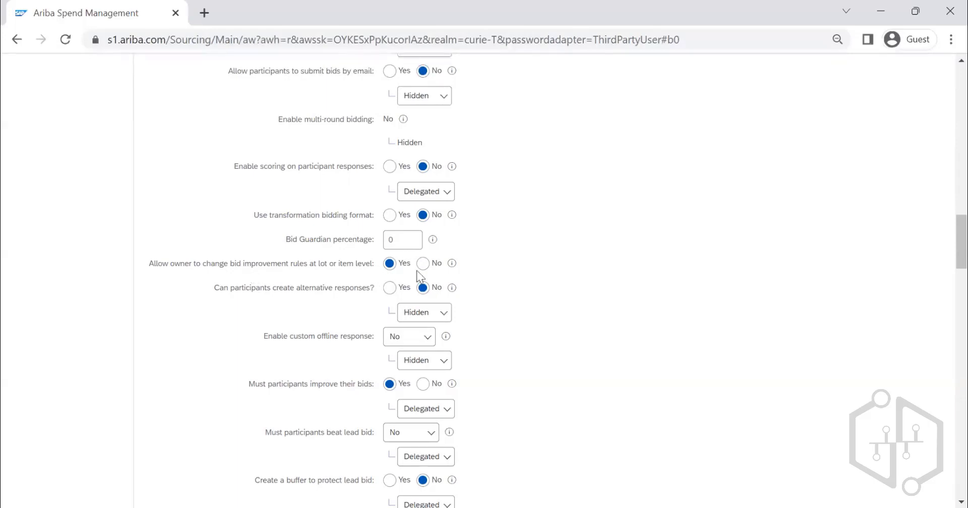
scroll(306, 238, "down", 1)
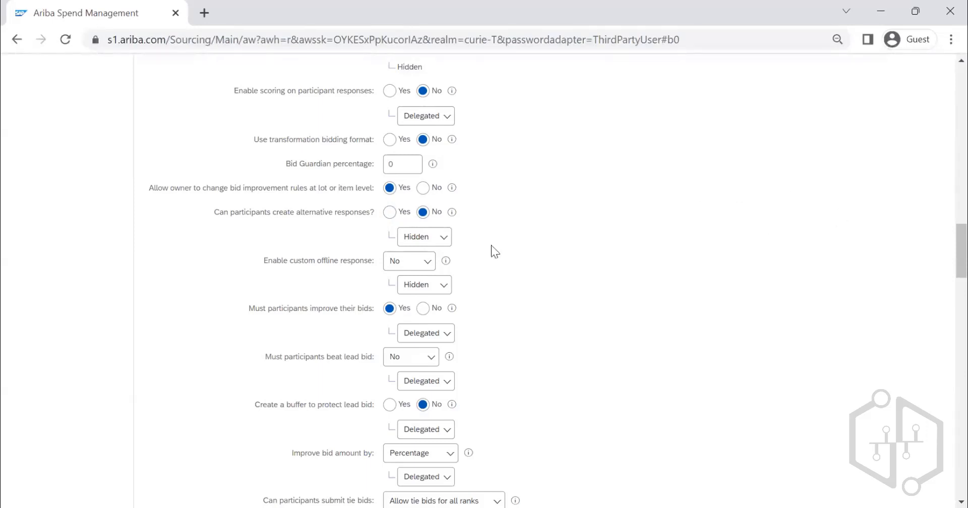
left_click(439, 240)
left_click(443, 259)
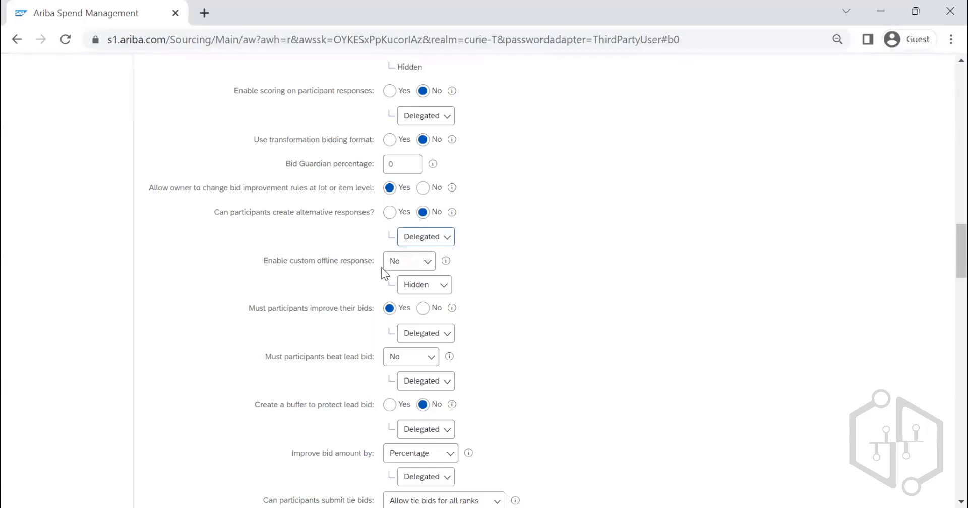
Step: Set the bidding rule for improving the bid amount to Nominal amount
scroll(363, 189, "down", 1)
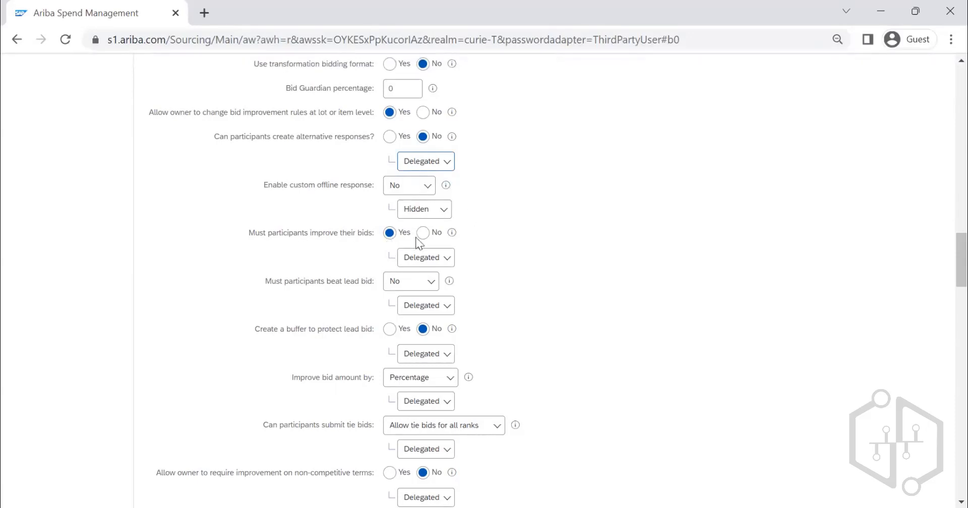
scroll(362, 242, "down", 1)
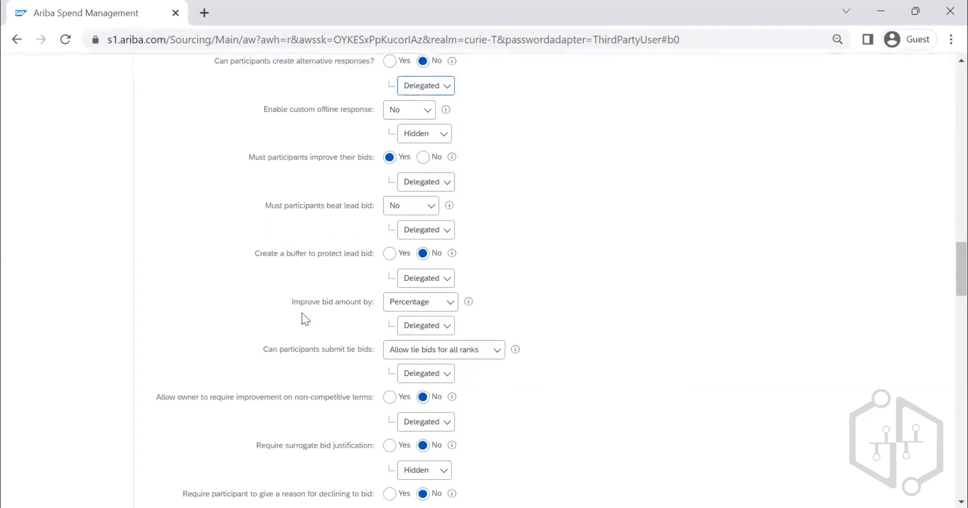
scroll(403, 282, "down", 1)
scroll(408, 273, "down", 1)
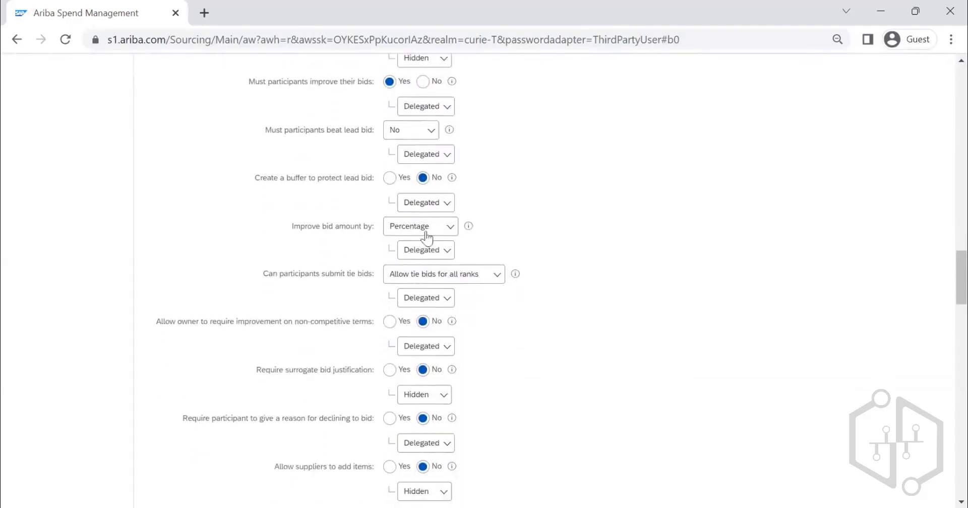
left_click(421, 230)
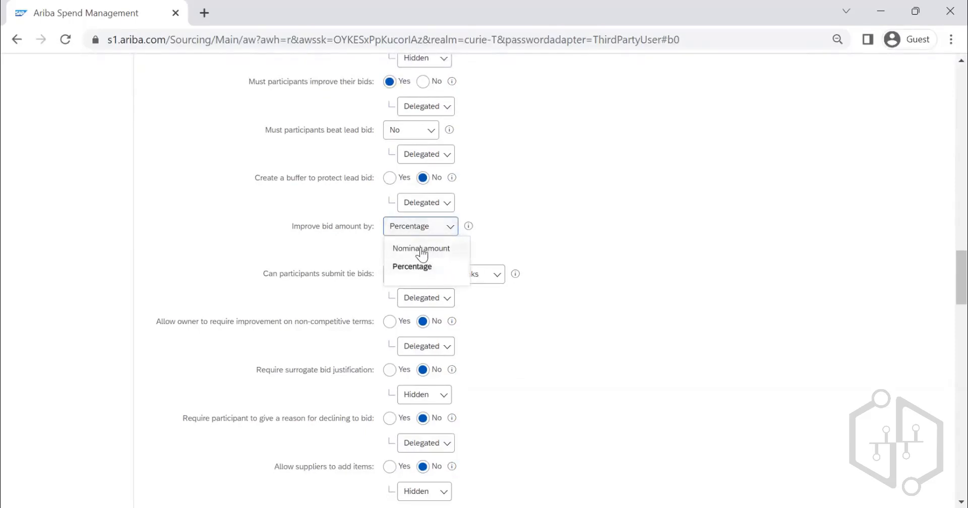
left_click(423, 248)
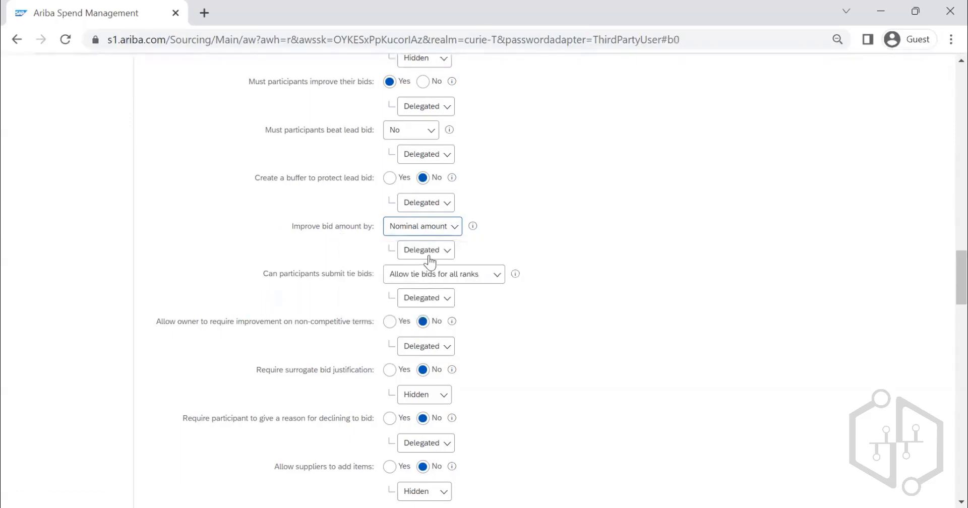
Step: Review the bidding rules again, including tie bids, surrogate justification and pricing conditions, and continue to the currency rules
scroll(428, 256, "down", 3)
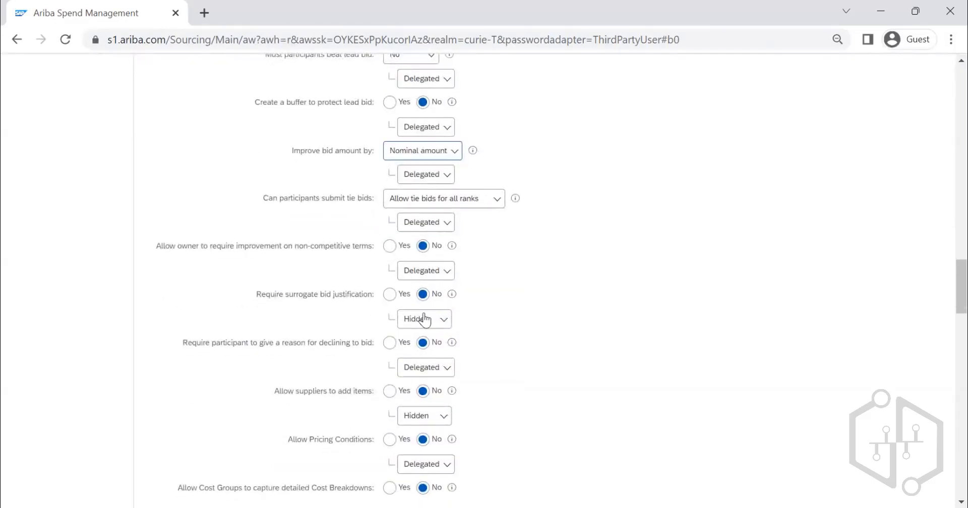
scroll(389, 242, "down", 3)
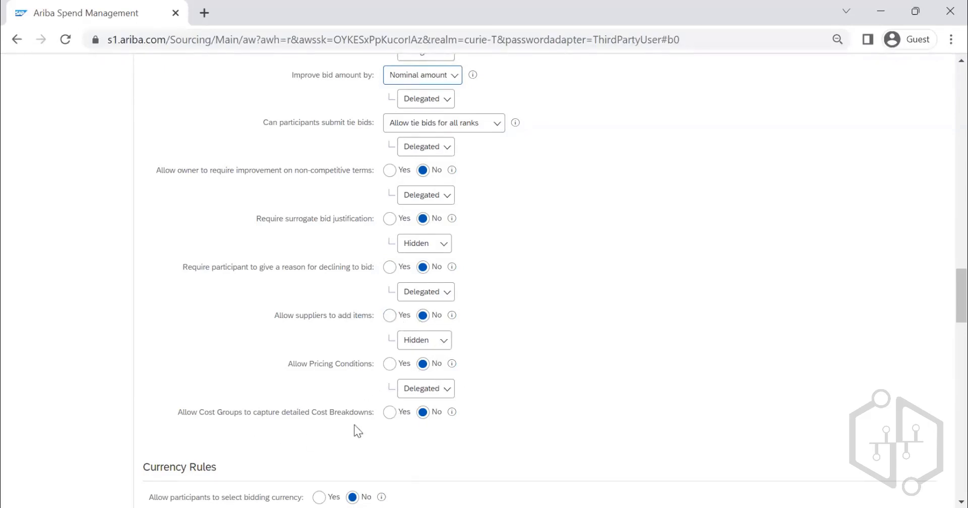
scroll(347, 421, "up", 6)
scroll(337, 415, "up", 7)
scroll(201, 317, "down", 13)
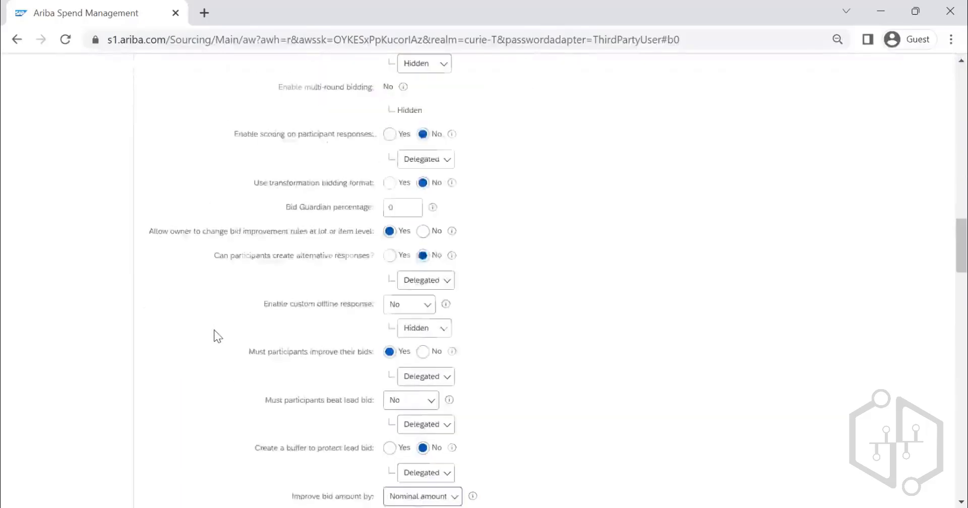
scroll(222, 349, "down", 8)
scroll(201, 262, "up", 1)
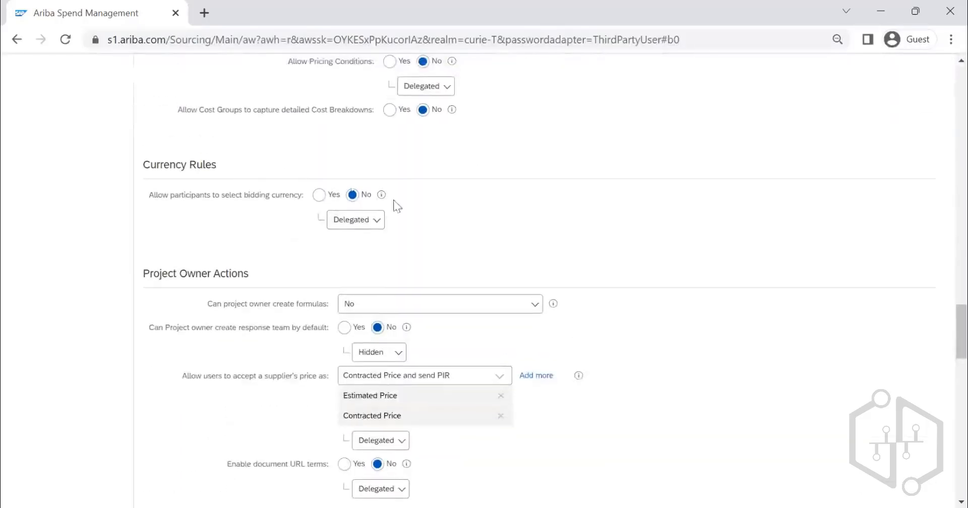
Step: Remove Contracted Price from the options for accepting a supplier's price in the project owner actions, and make that rule Hidden
scroll(400, 233, "down", 3)
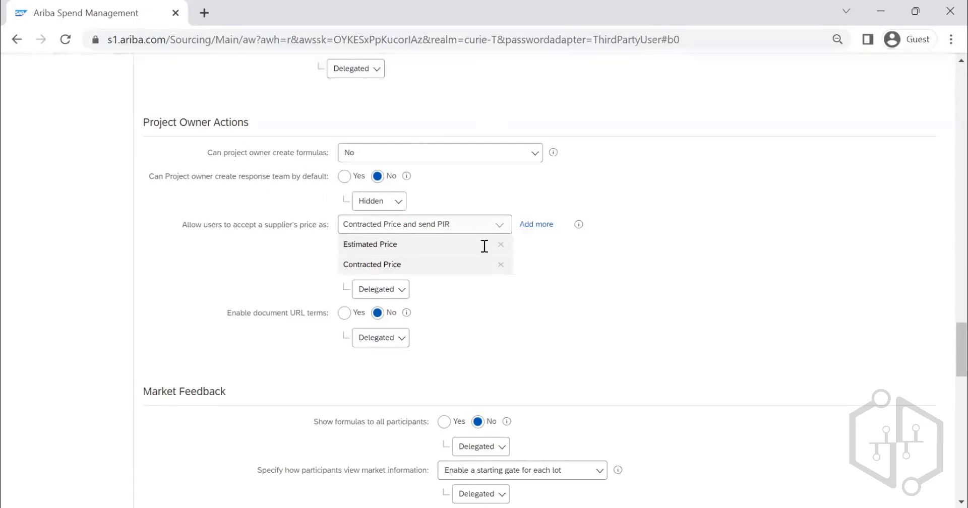
left_click(504, 228)
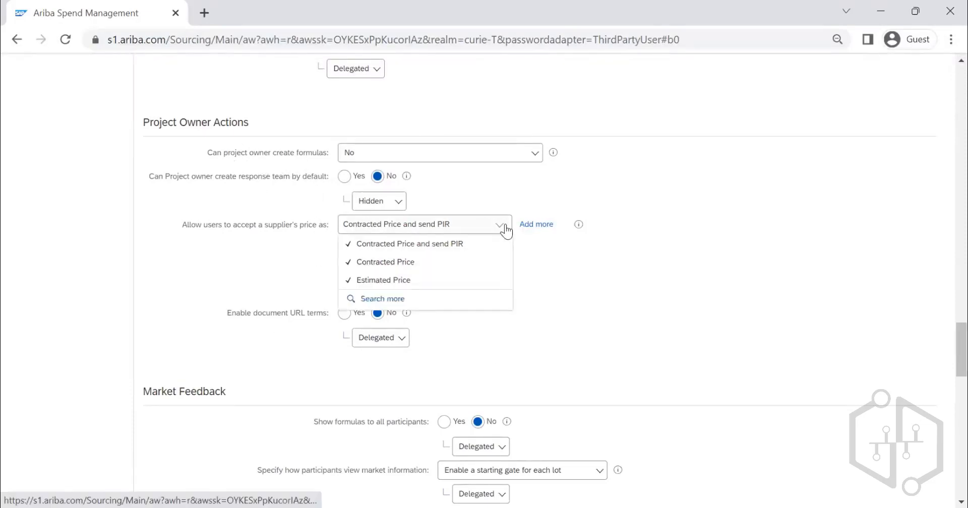
left_click(381, 263)
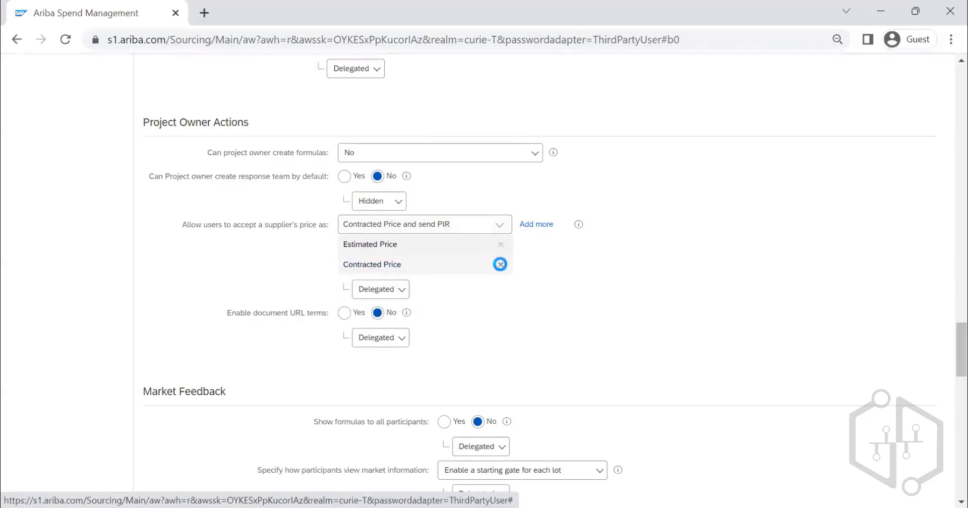
left_click(500, 264)
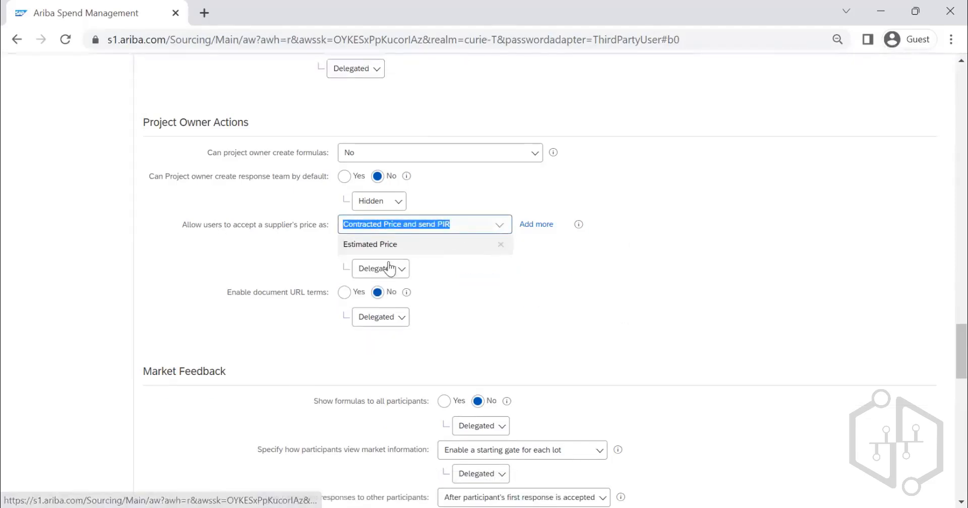
left_click(389, 268)
left_click(383, 333)
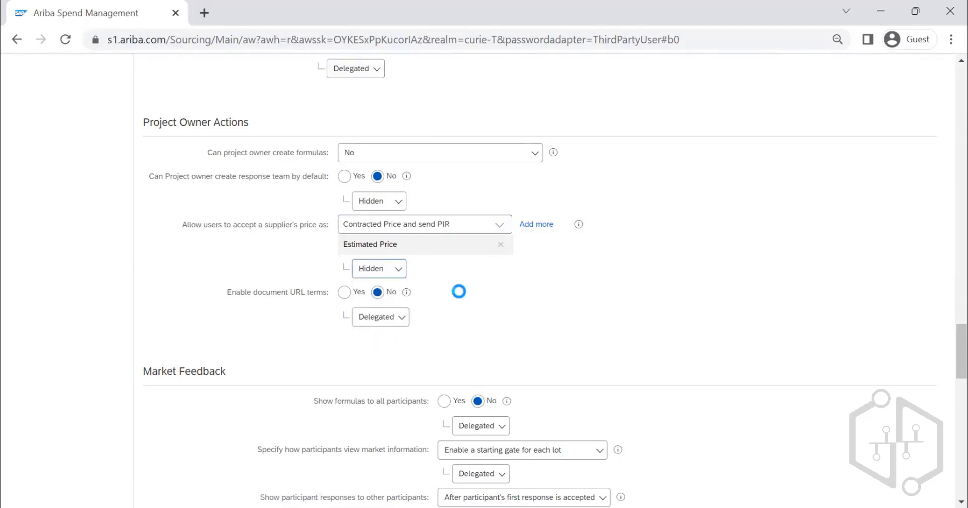
Step: Remove Contracted Price and send PIR from the accepted supplier price values, keeping only Estimated Price
left_click(502, 227)
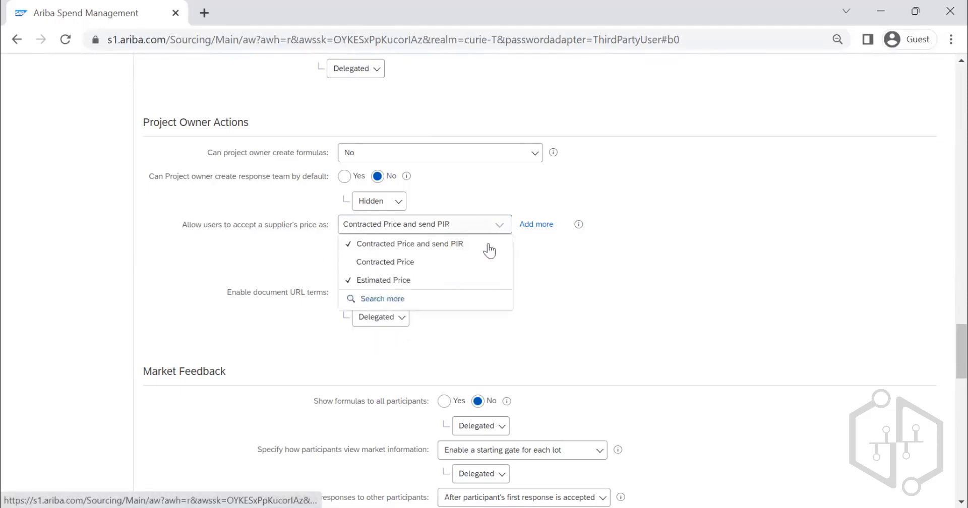
left_click(565, 249)
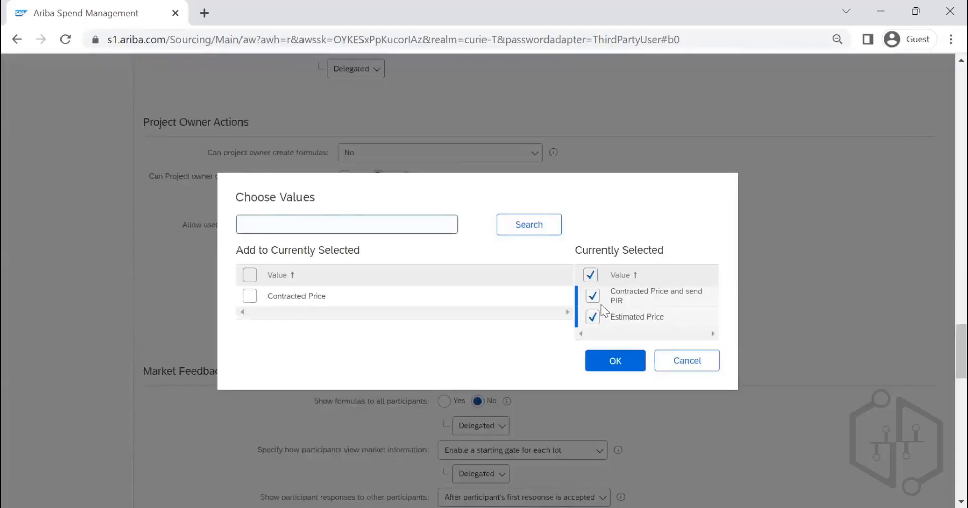
left_click(593, 296)
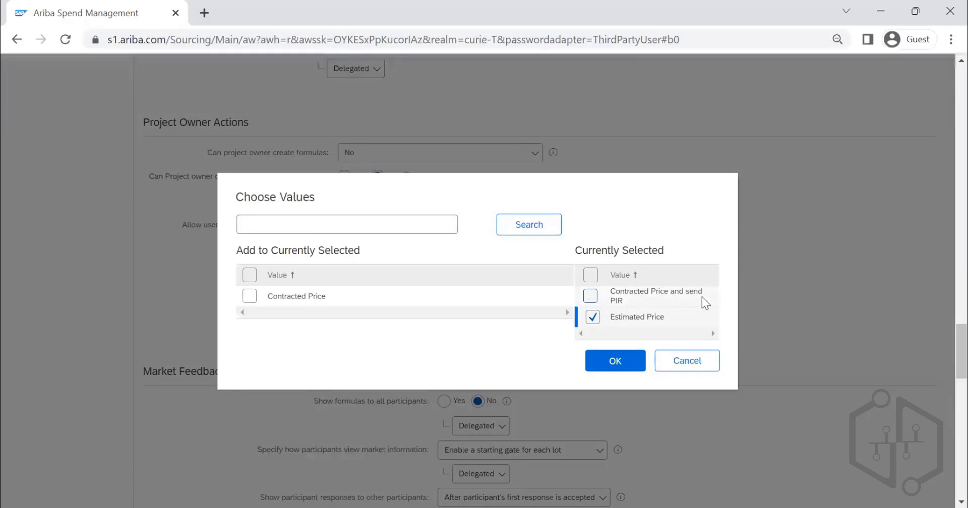
left_click(611, 363)
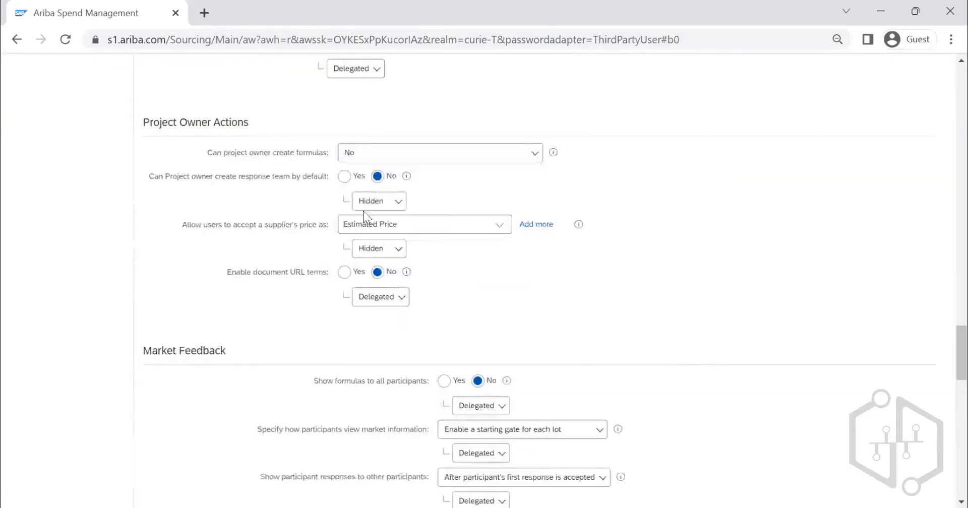
left_click(477, 158)
left_click(682, 158)
Step: Look through the market feedback rules on participant responses, aliases, reserve price and ranks, and glance at the message board rules
scroll(505, 292, "down", 8)
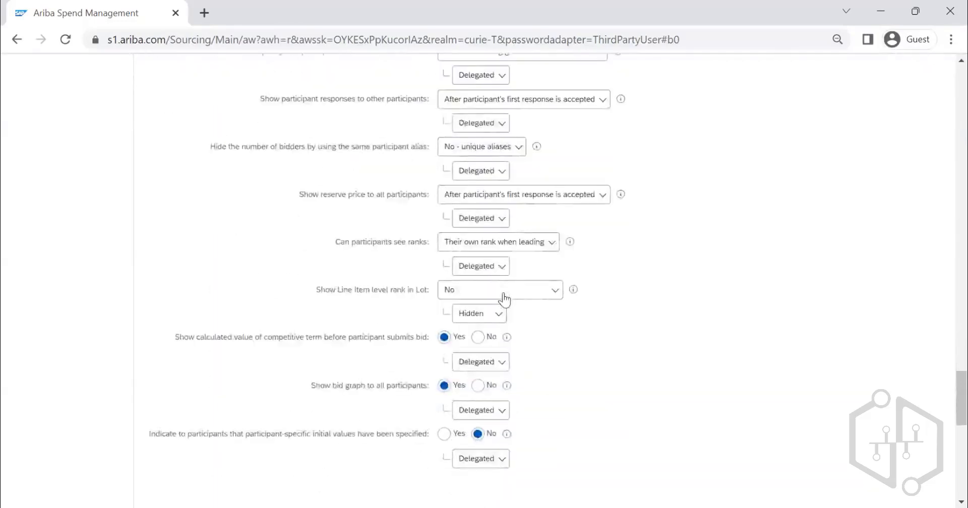
scroll(504, 300, "down", 10)
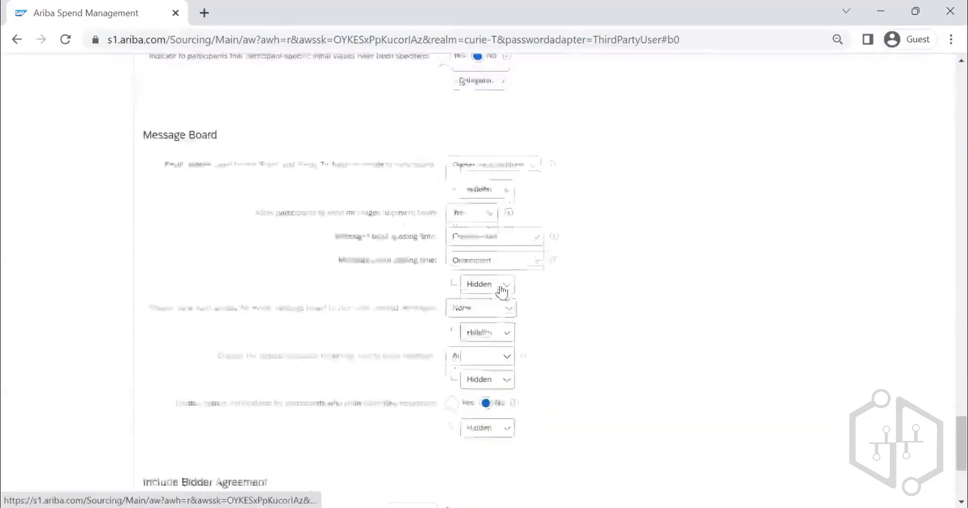
scroll(496, 264, "up", 10)
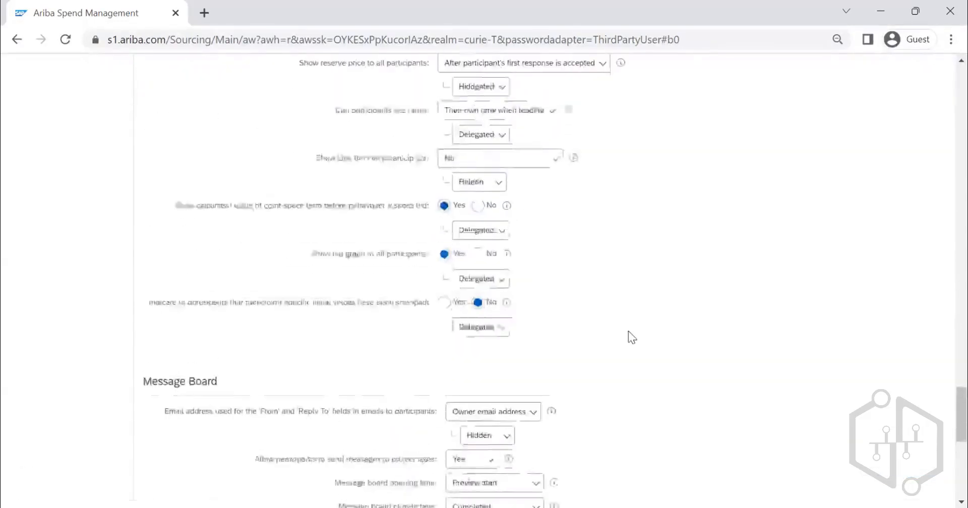
scroll(467, 308, "up", 2)
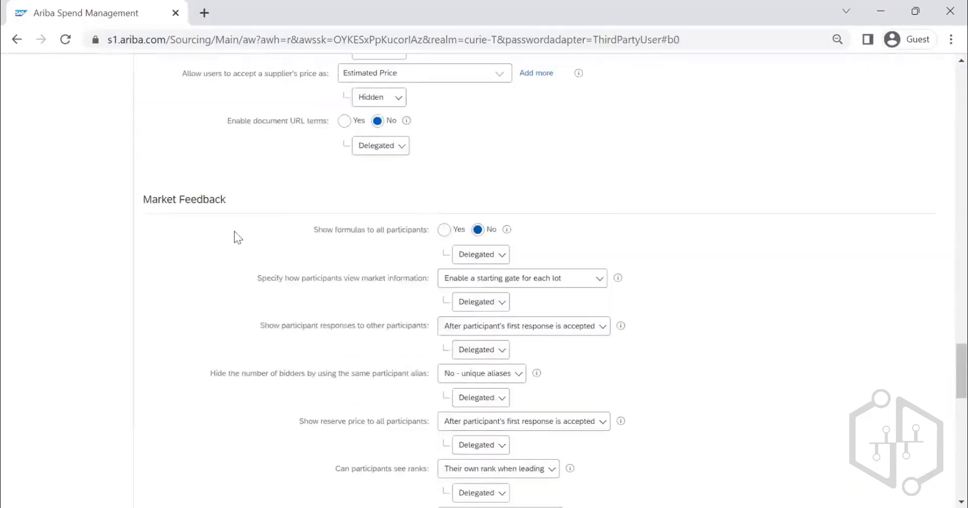
scroll(234, 236, "down", 2)
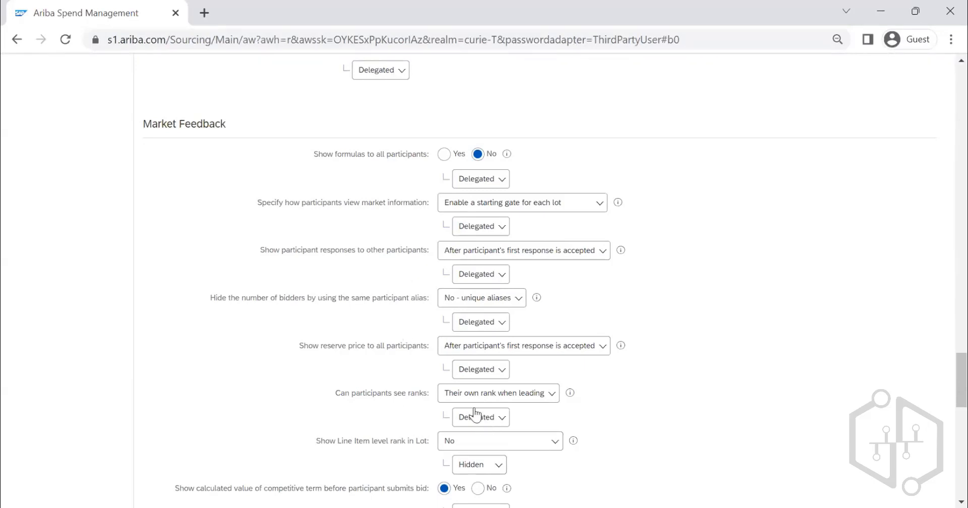
scroll(378, 235, "down", 2)
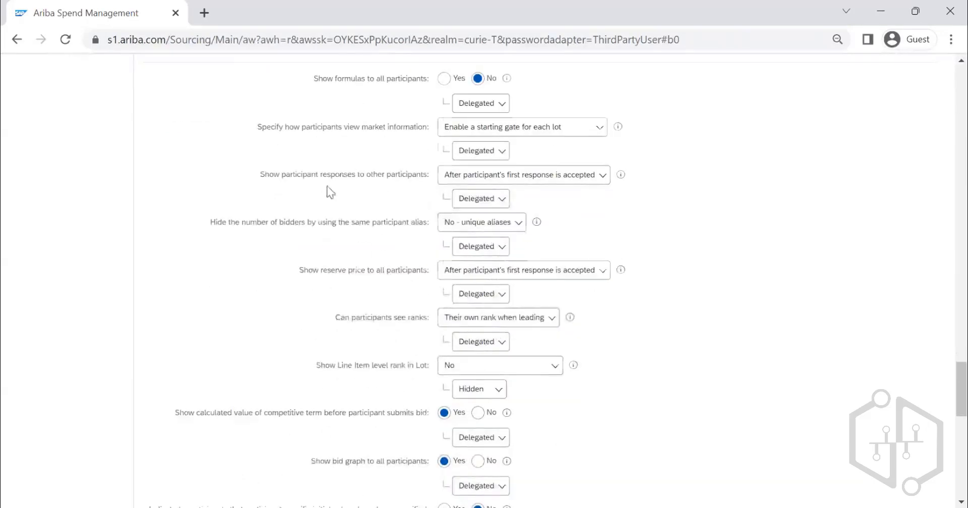
scroll(329, 190, "up", 1)
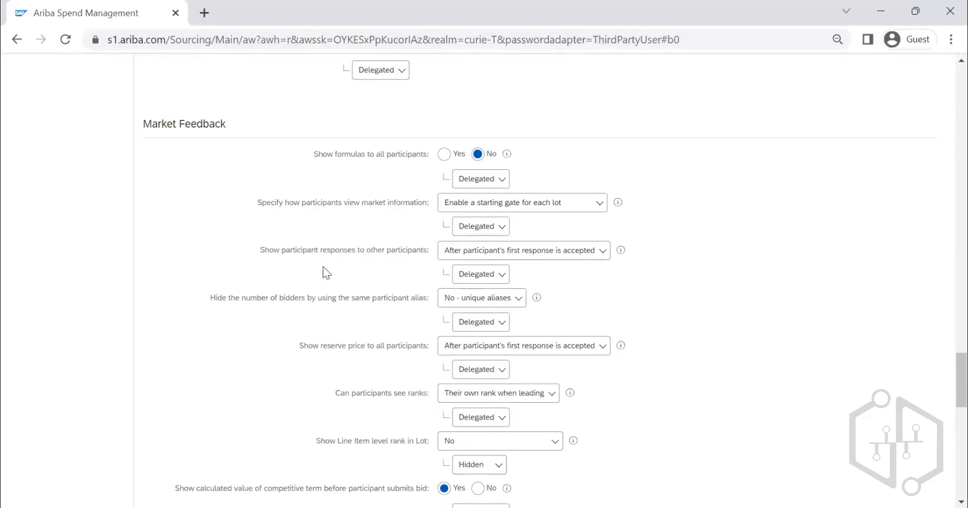
Step: Go back over the bidding rules and return to the envelope and timing rules for a final check
scroll(644, 279, "up", 10)
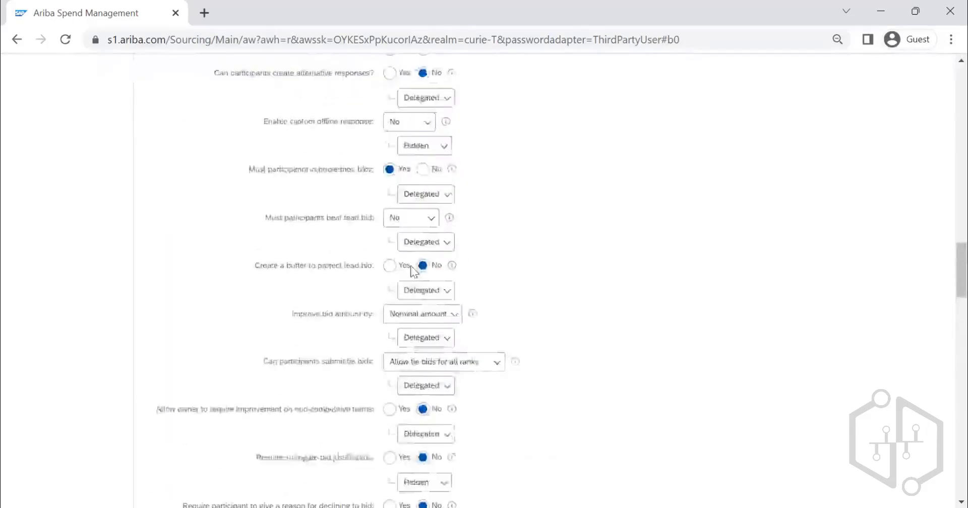
scroll(223, 359, "up", 10)
scroll(274, 419, "down", 7)
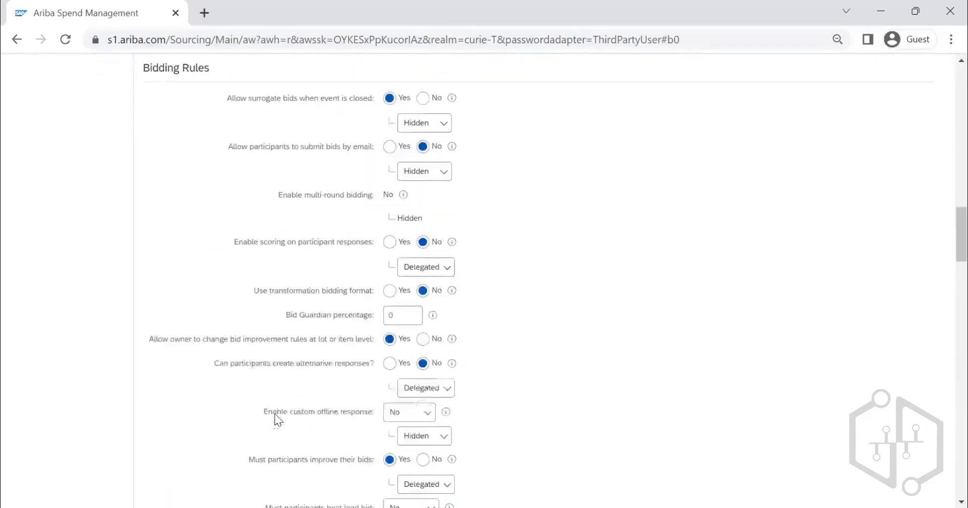
scroll(315, 276, "down", 5)
scroll(322, 324, "up", 5)
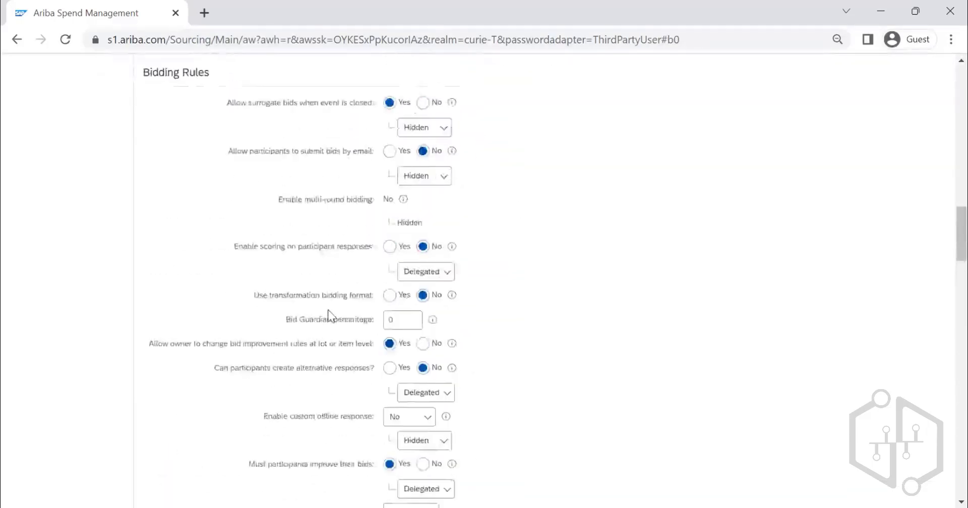
scroll(328, 309, "up", 10)
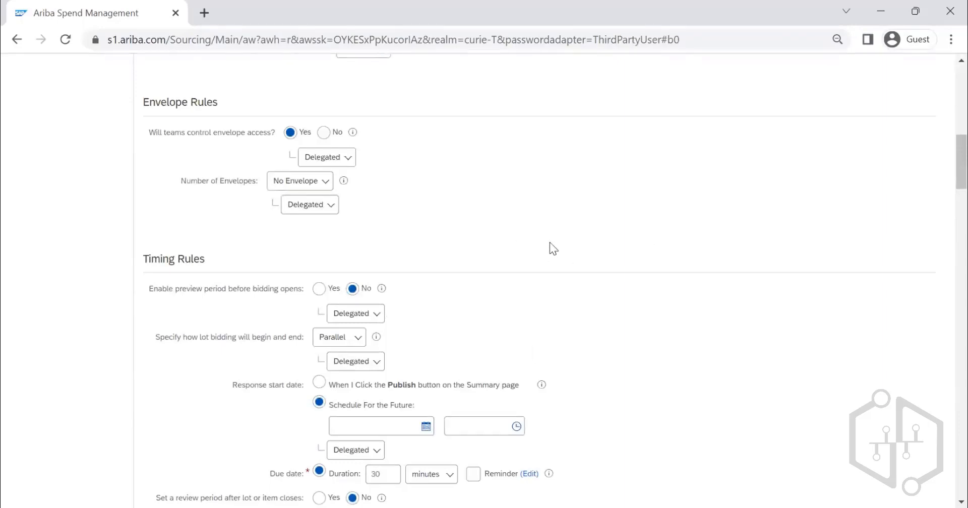
Step: Check the available capacity types for the event, keeping Standard selected
scroll(550, 243, "up", 7)
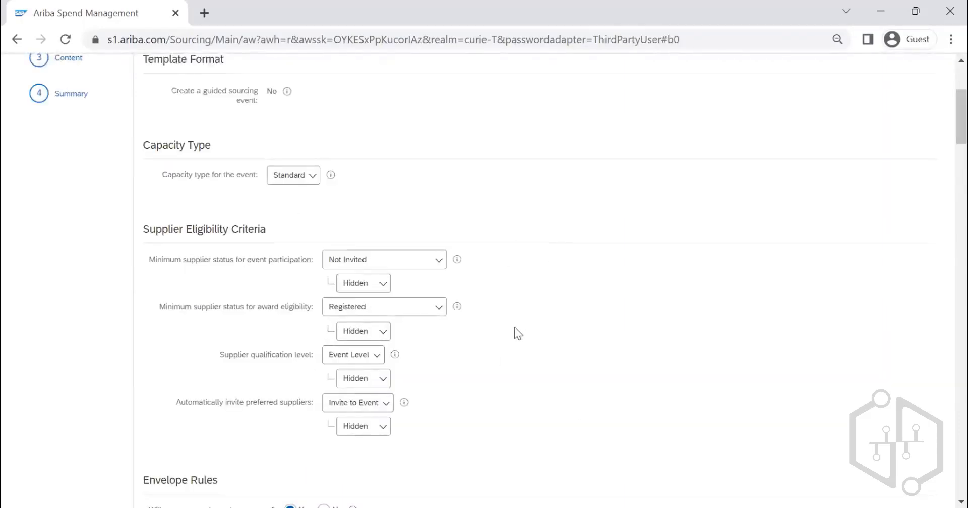
scroll(417, 357, "up", 4)
scroll(253, 320, "down", 3)
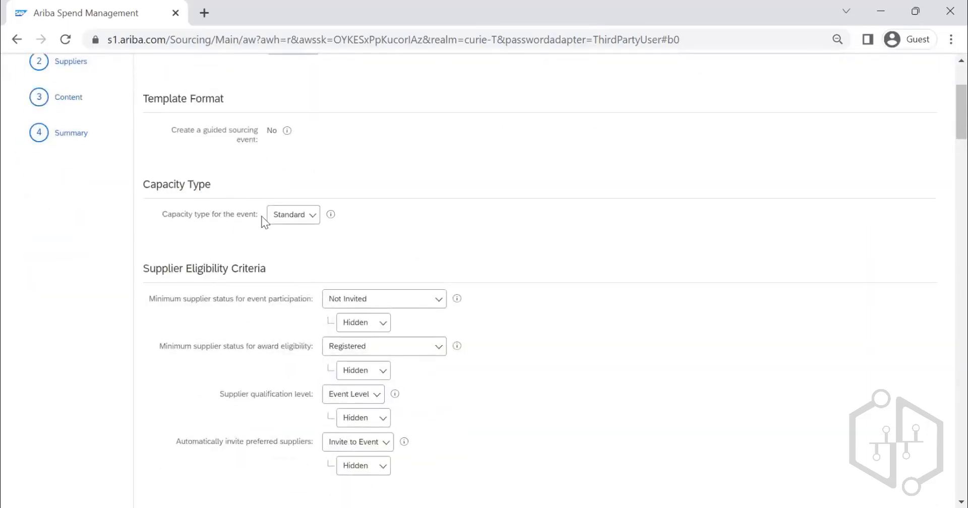
left_click(278, 226)
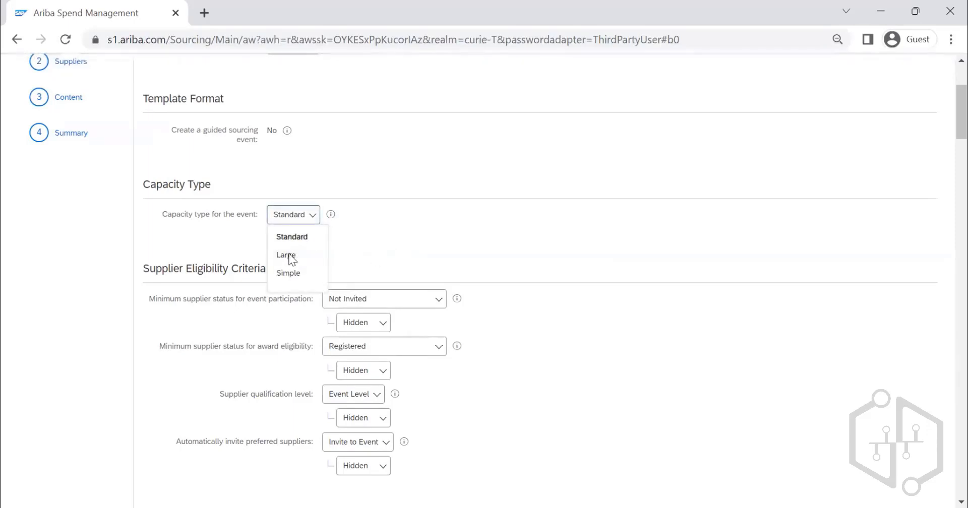
left_click(295, 236)
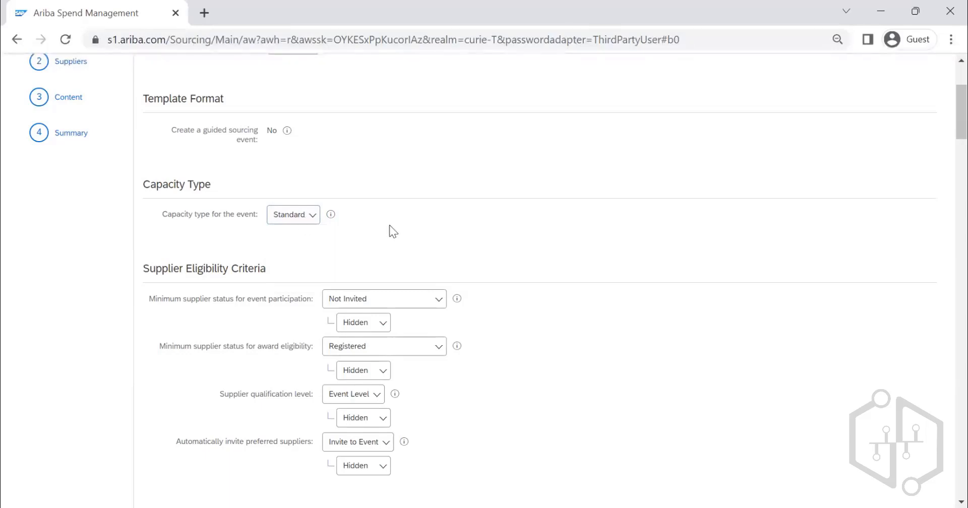
left_click(288, 227)
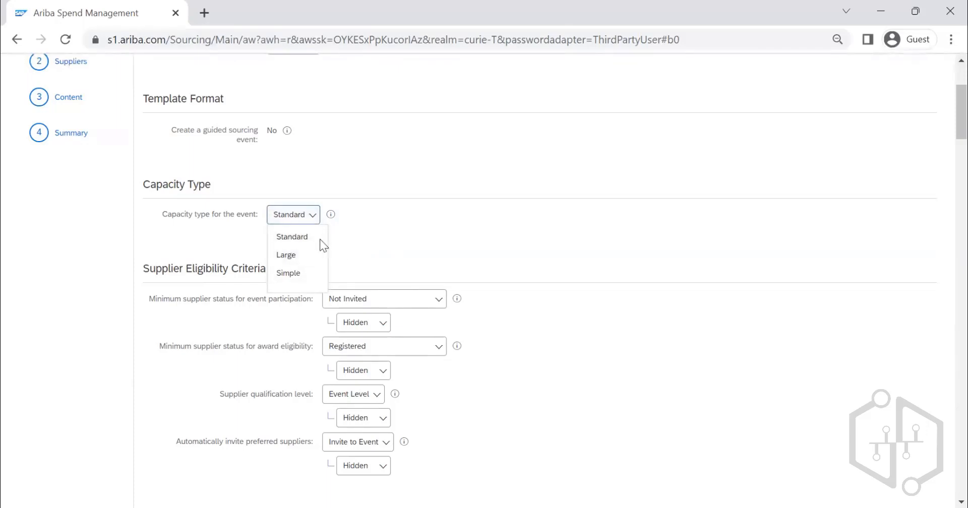
left_click(306, 221)
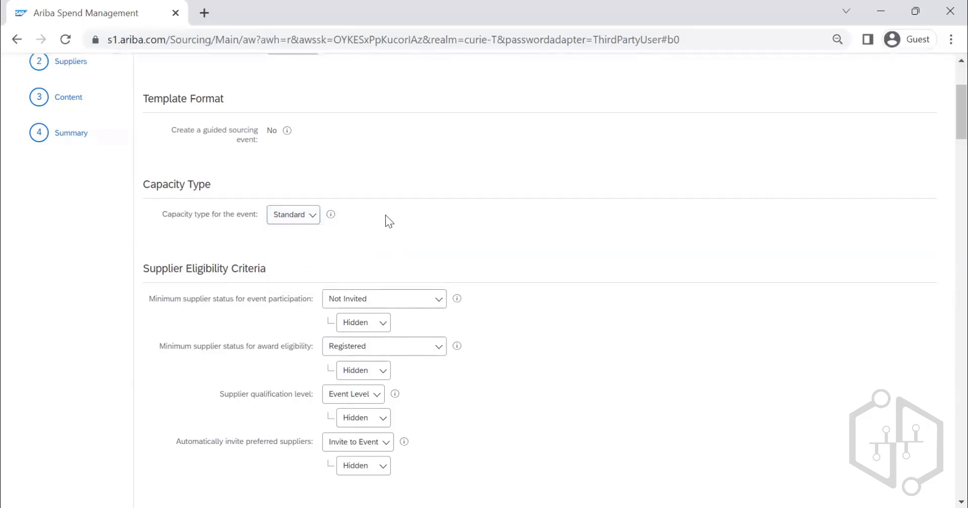
scroll(293, 171, "down", 2)
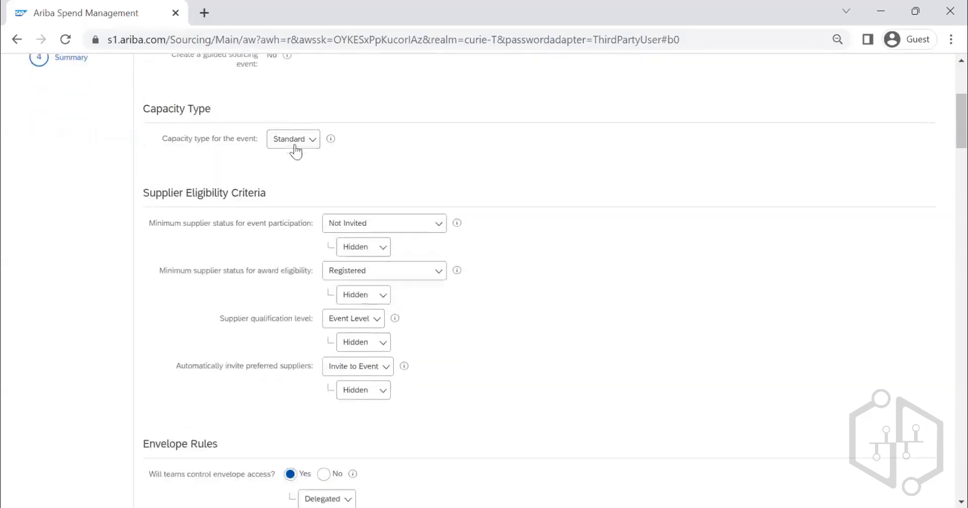
left_click(296, 142)
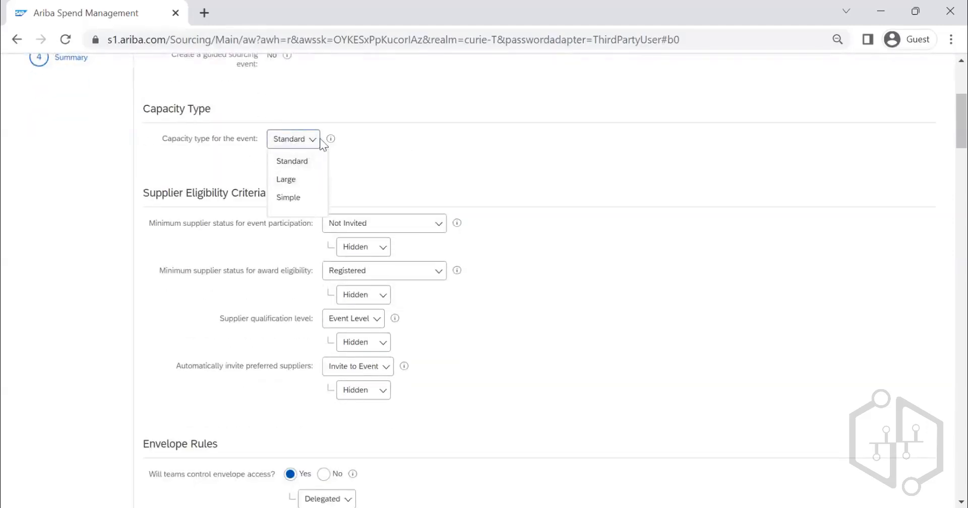
left_click(301, 161)
left_click(298, 149)
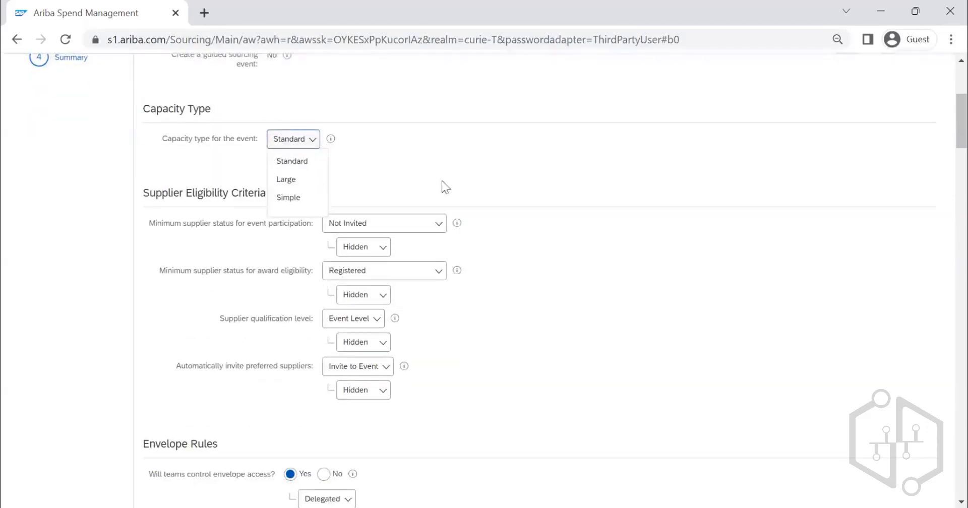
left_click(482, 146)
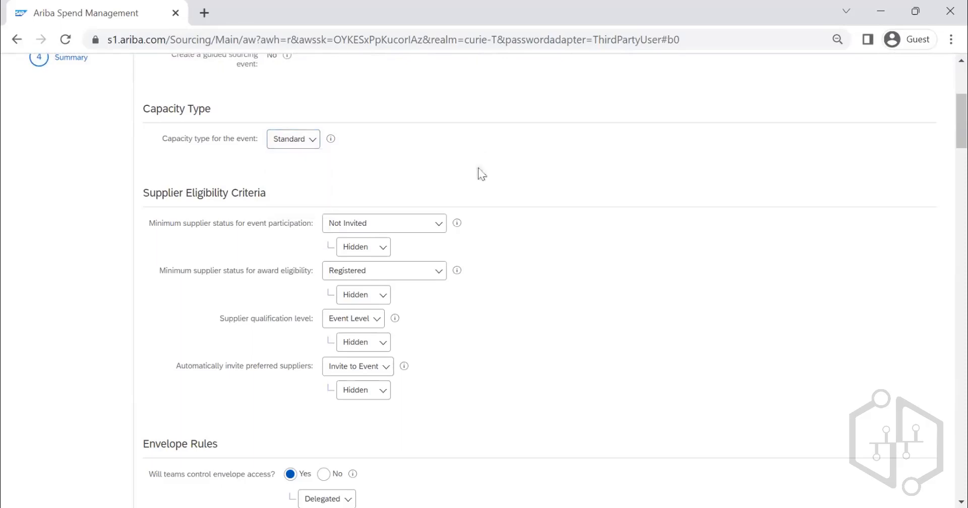
Step: Skim the remaining event rules down to the bidder agreement, and advance past the Suppliers stage to the Content stage
scroll(478, 168, "down", 20)
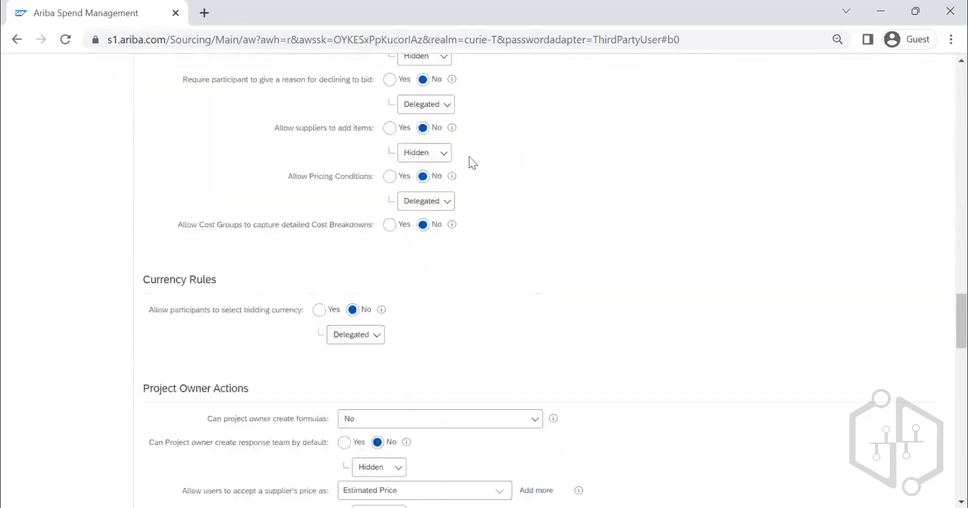
scroll(463, 161, "down", 20)
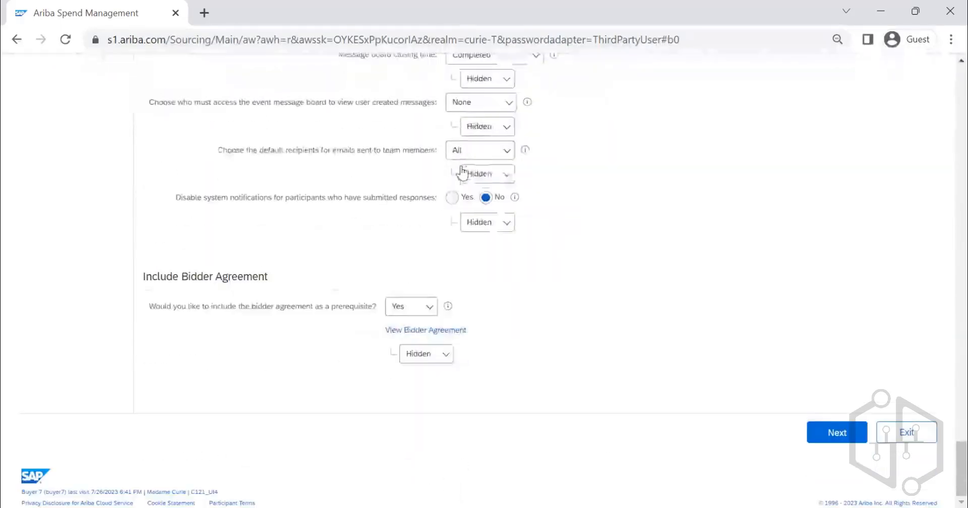
scroll(462, 172, "up", 20)
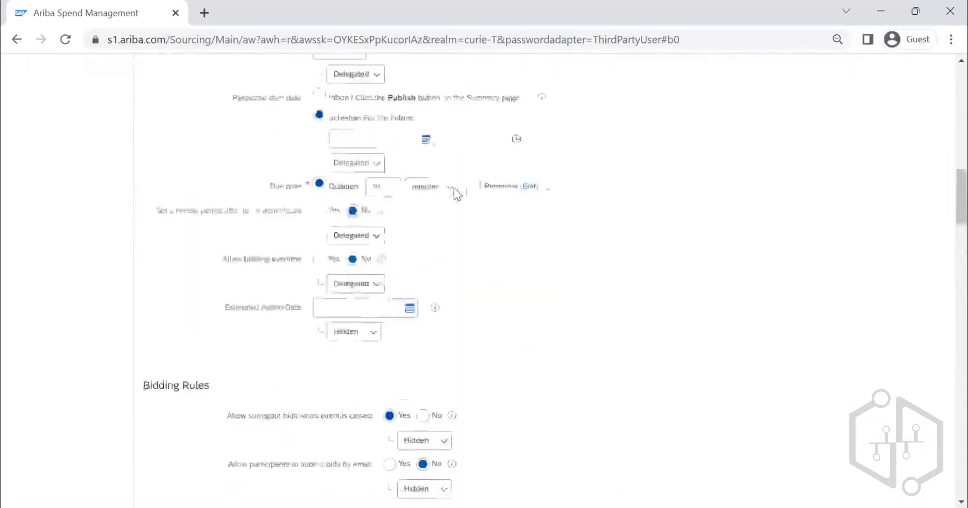
scroll(454, 189, "up", 15)
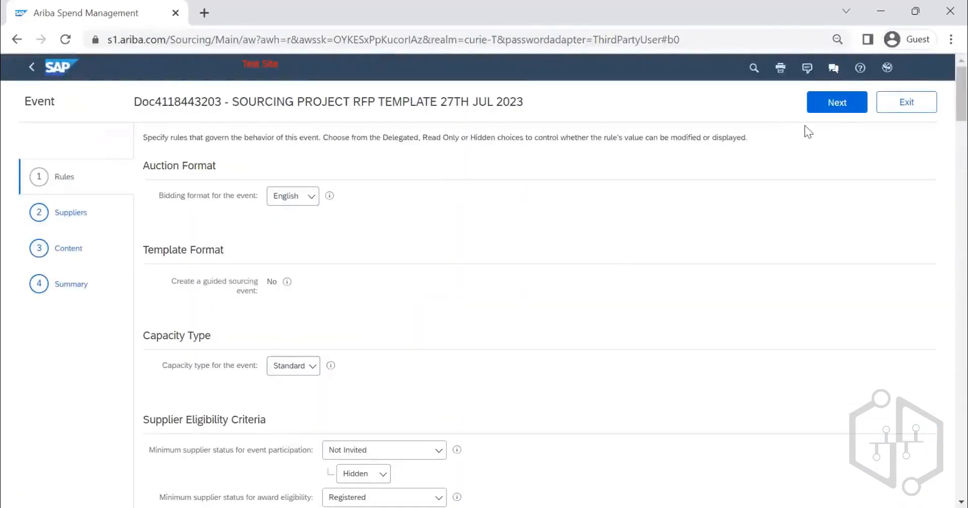
left_click(852, 102)
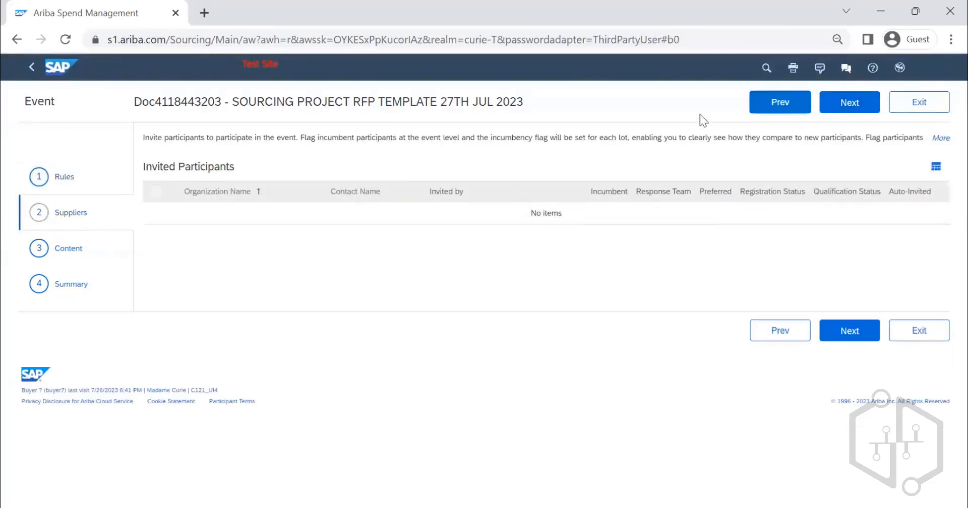
left_click(845, 110)
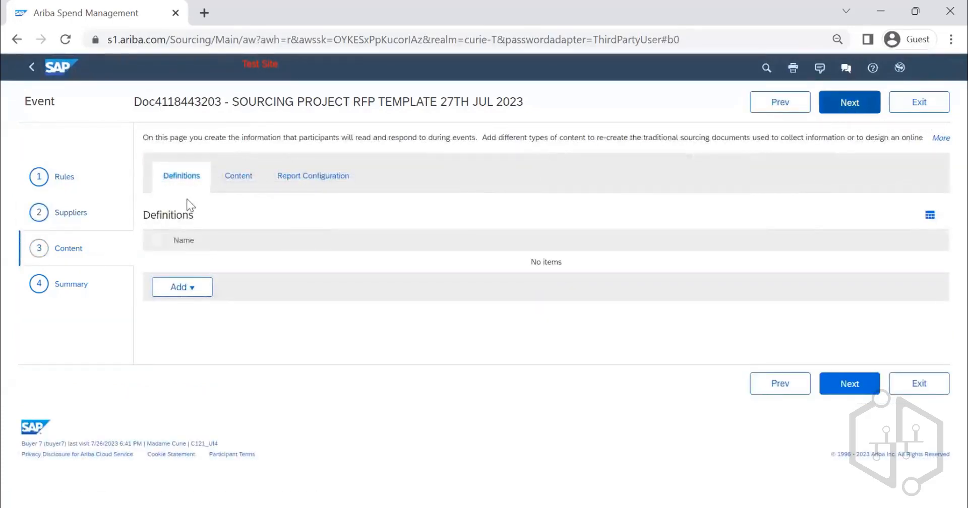
Step: Check which types of content can be added to the event, without adding any
left_click(245, 181)
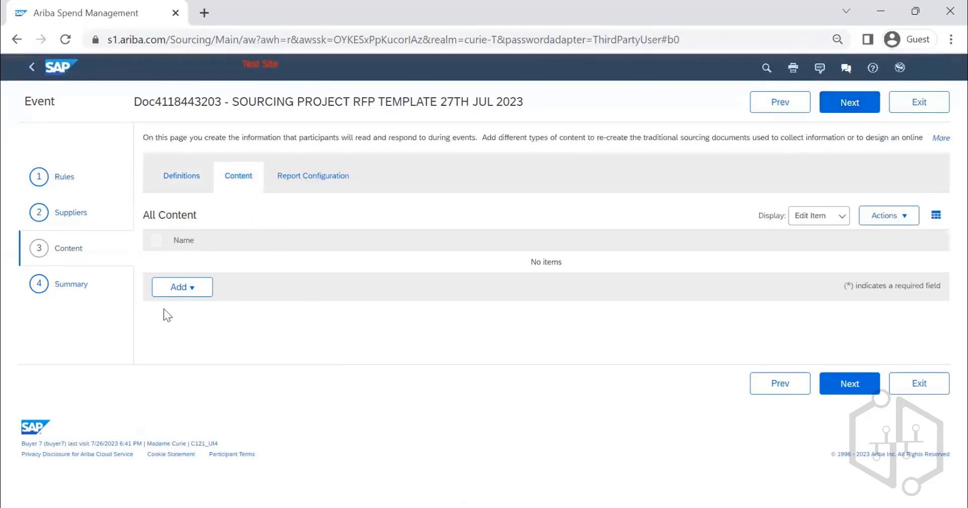
left_click(183, 287)
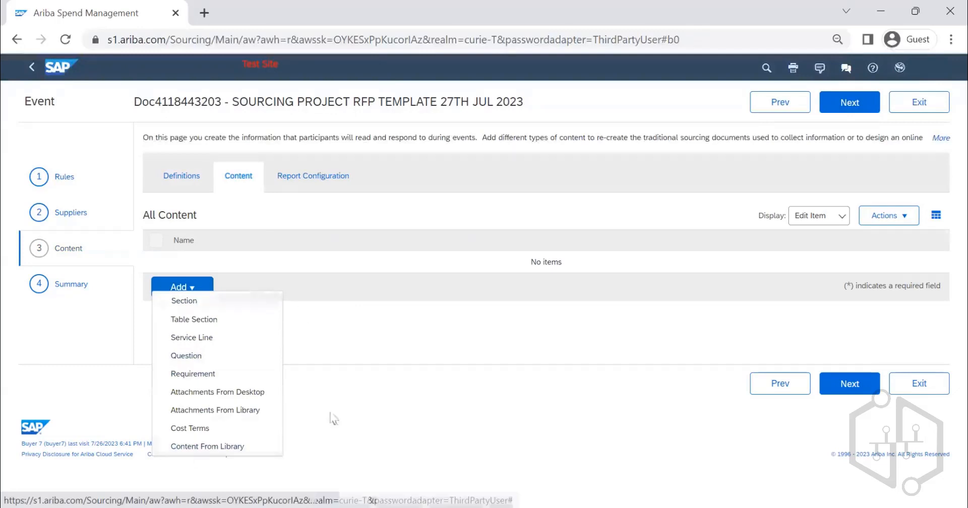
left_click(375, 339)
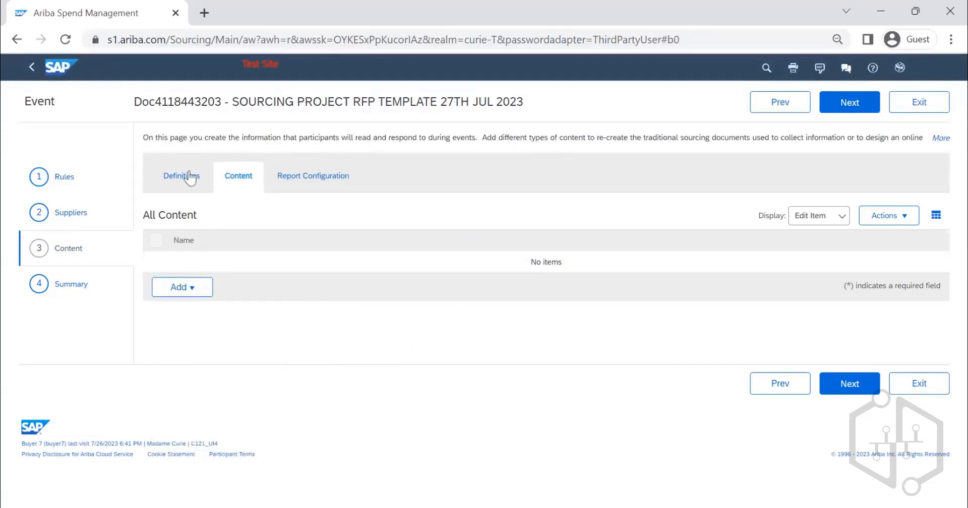
Step: Leave the event editor by viewing the event details, check its document actions, and return to the template overview
left_click(77, 288)
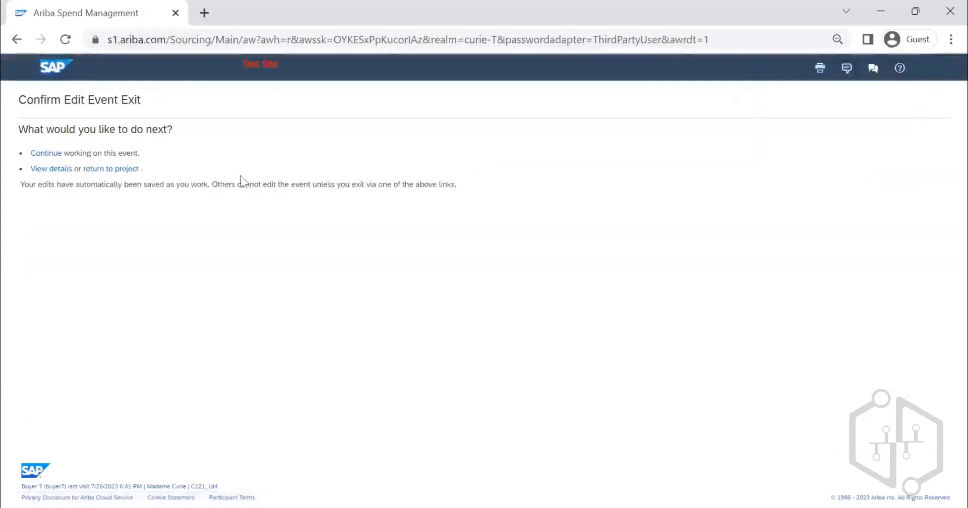
left_click(57, 169)
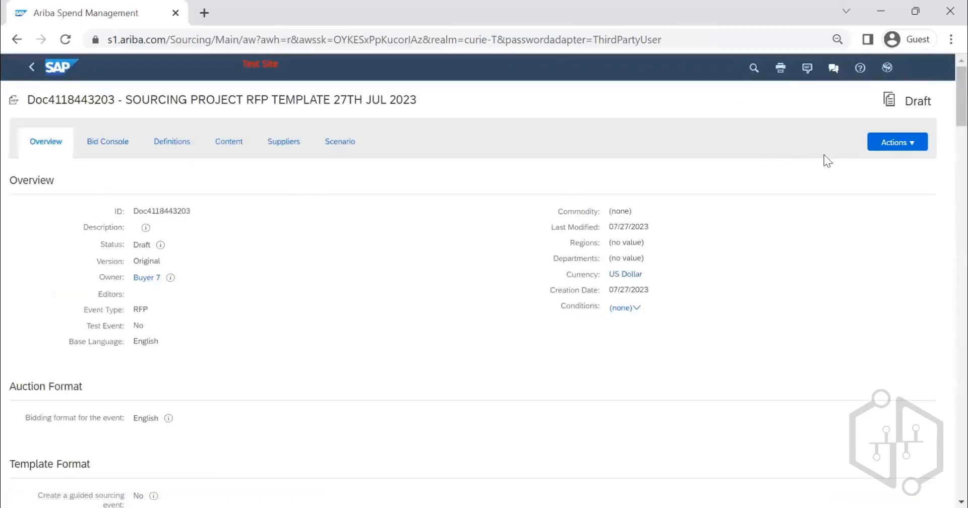
left_click(883, 145)
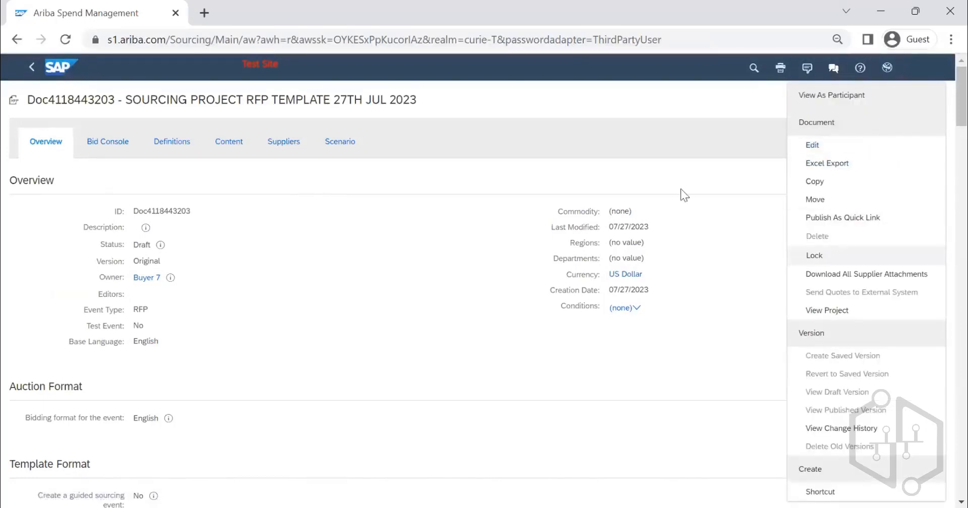
left_click(30, 69)
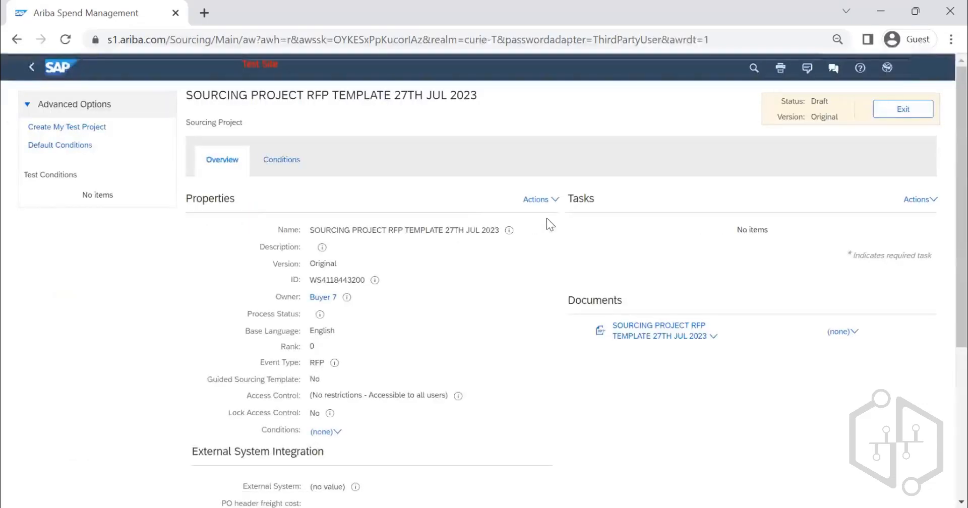
Step: Examine the template's available actions, properties, version history and publication status
left_click(543, 199)
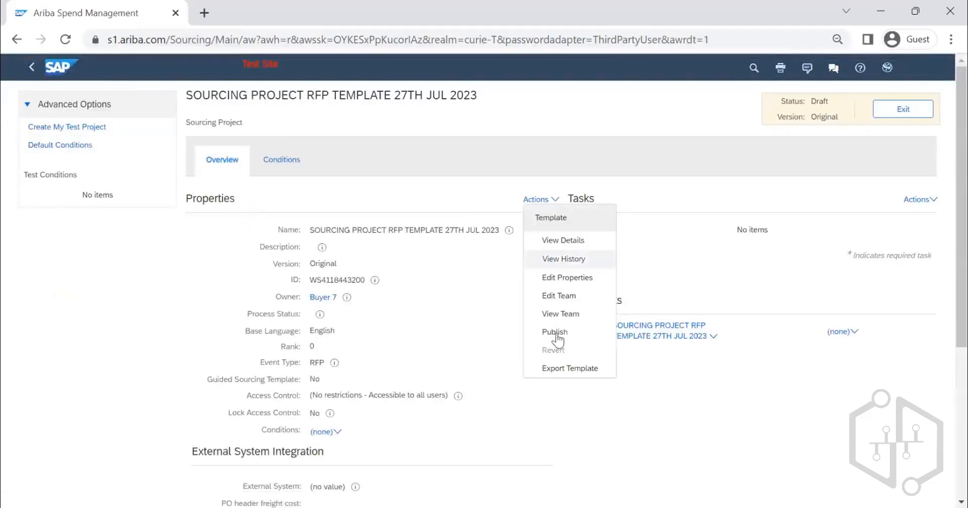
left_click(474, 289)
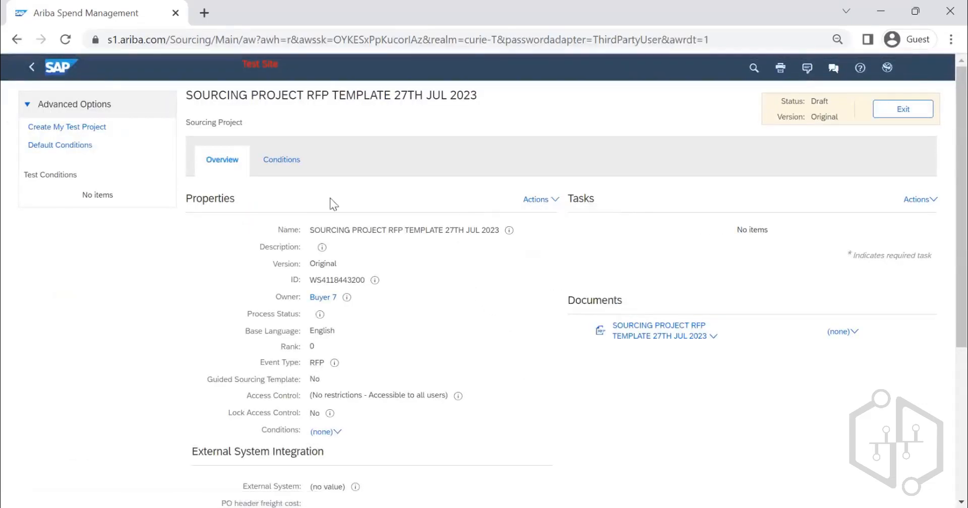
scroll(363, 167, "down", 2)
scroll(363, 166, "up", 2)
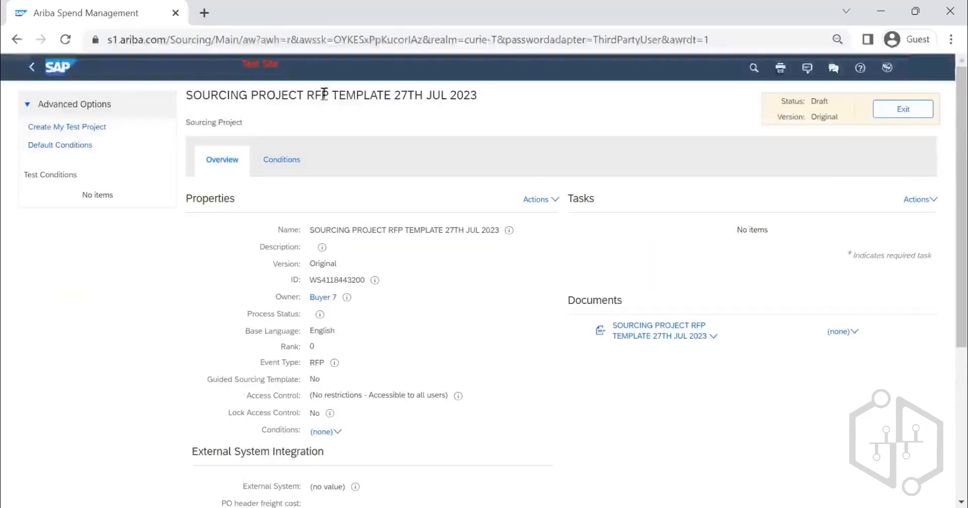
scroll(478, 176, "down", 4)
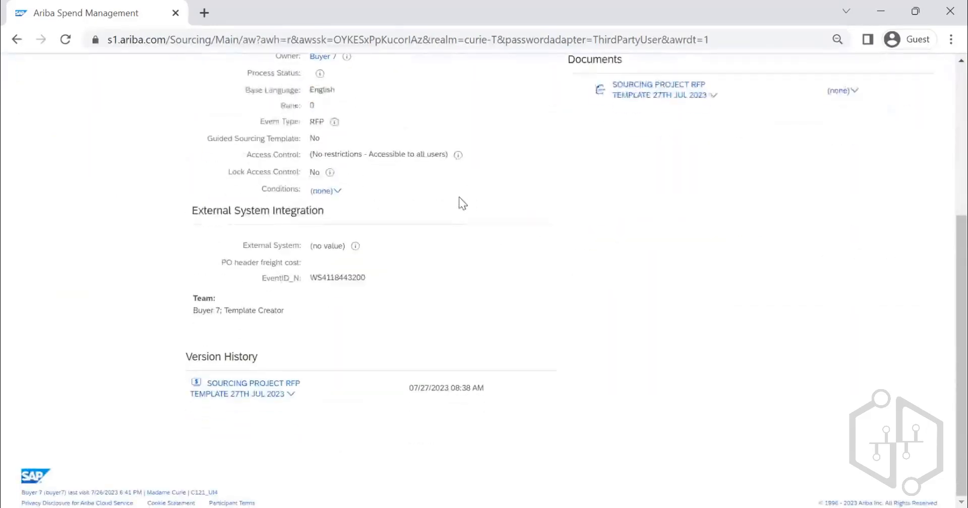
scroll(385, 259, "up", 4)
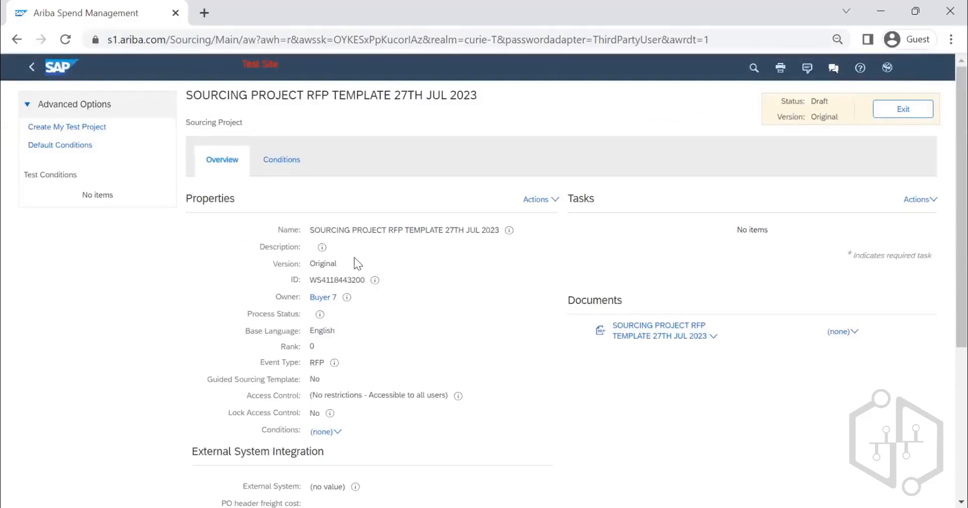
left_click_drag(782, 99, 827, 101)
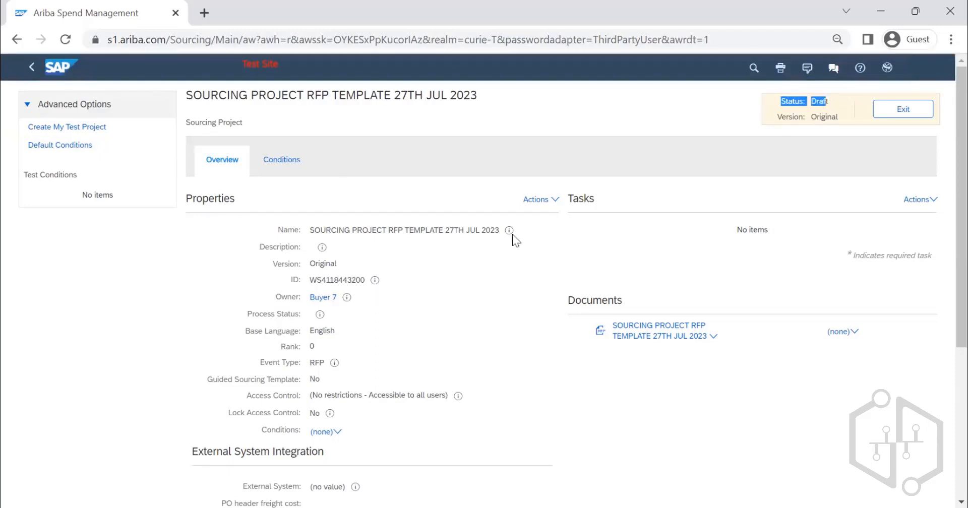
Step: View the template's details and its document actions, and close the details to return to the template overview
left_click(537, 199)
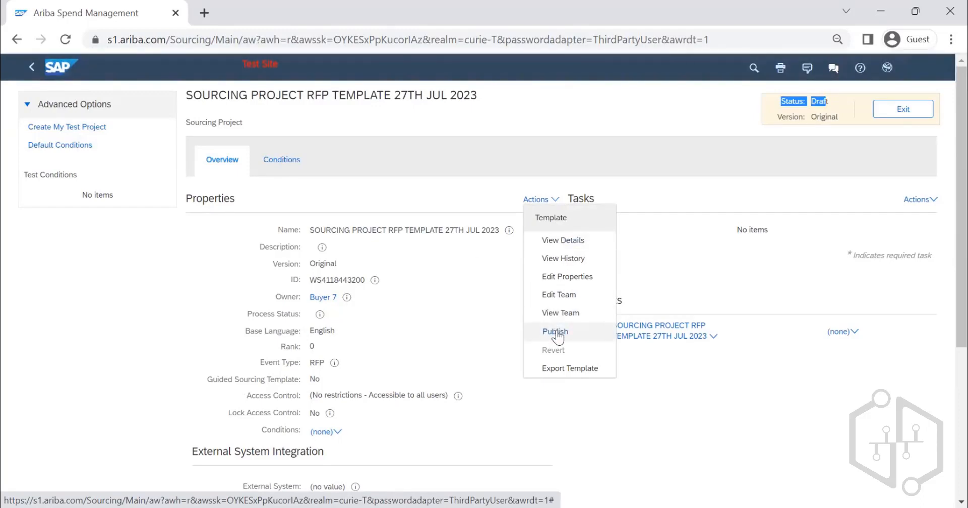
left_click(554, 240)
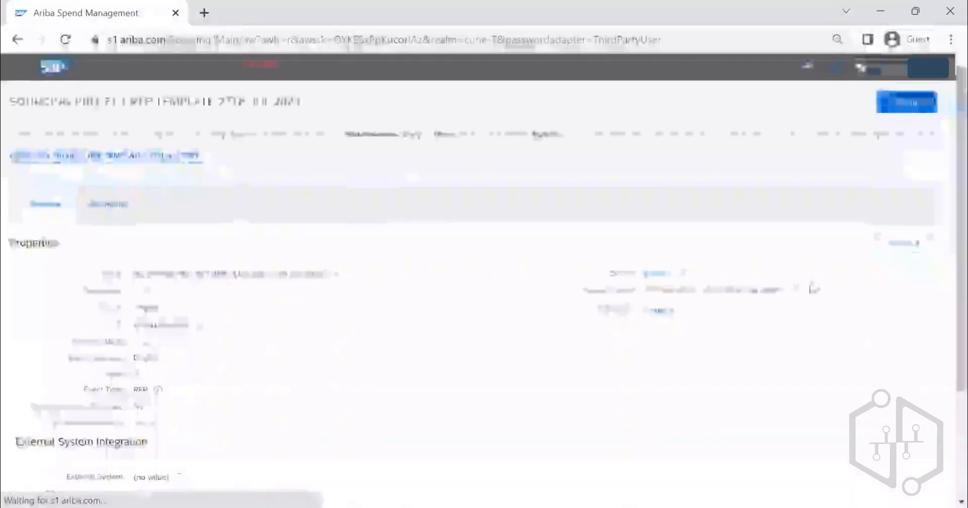
left_click(902, 243)
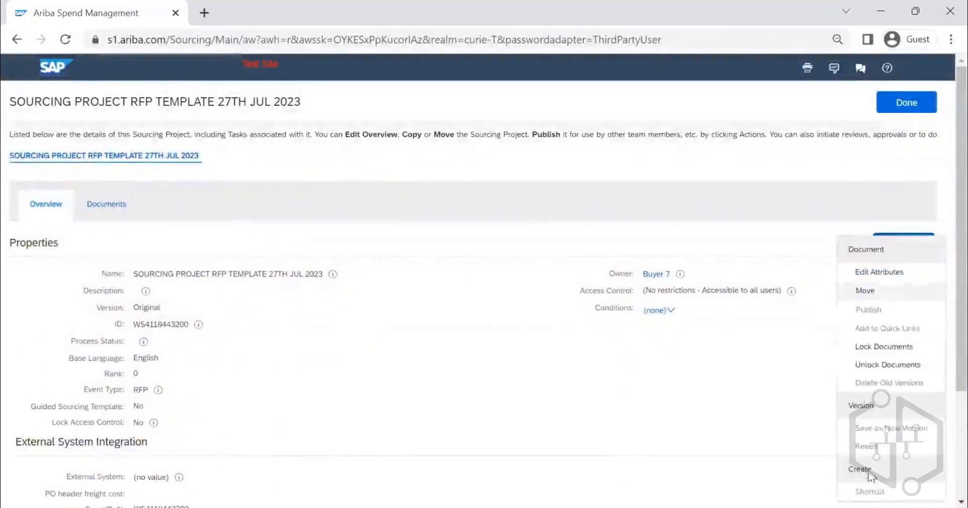
left_click(707, 385)
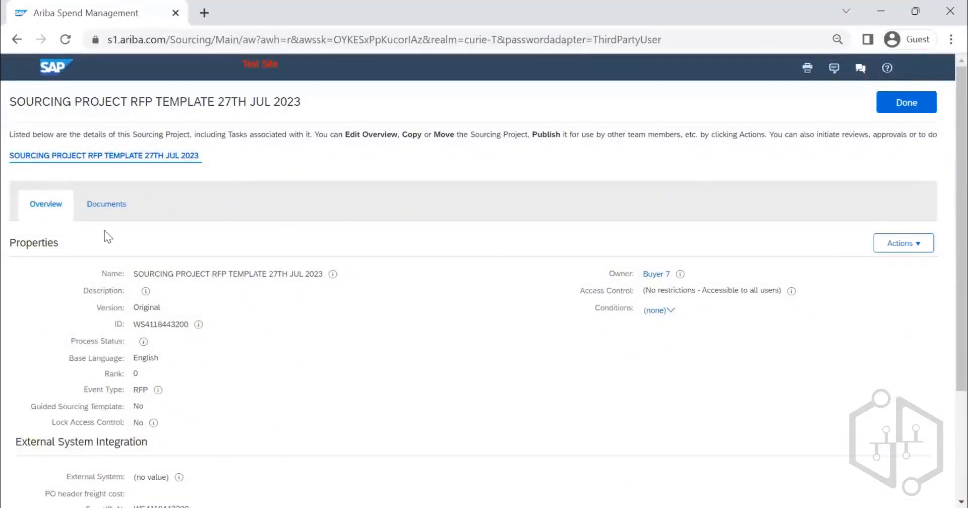
scroll(259, 287, "down", 3)
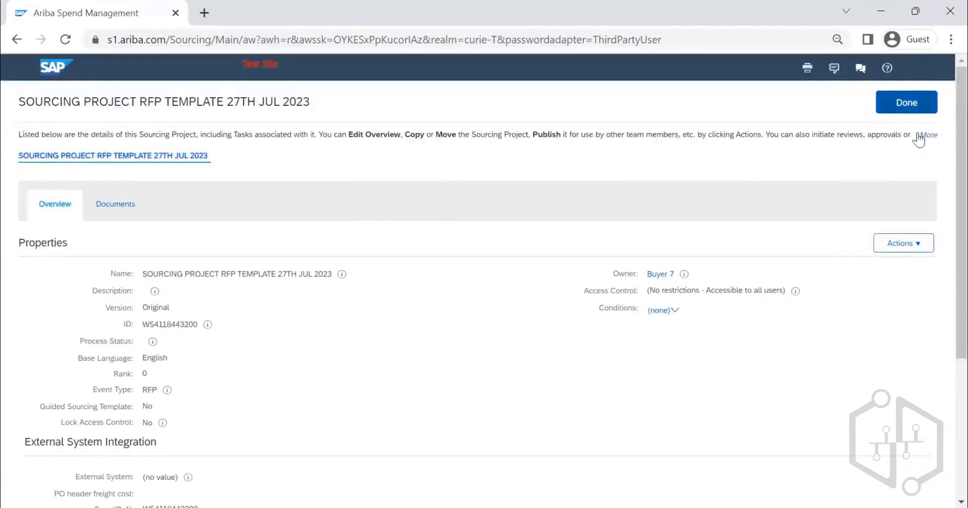
left_click(911, 114)
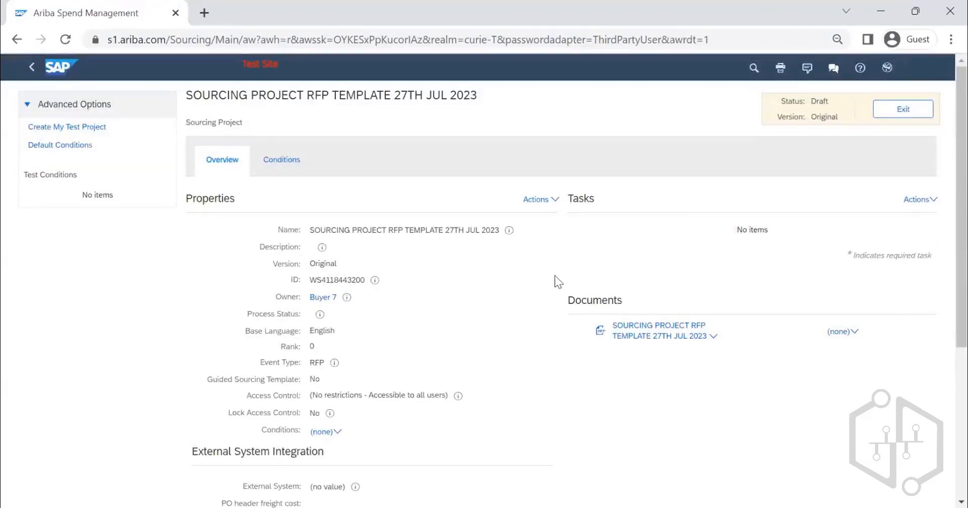
Step: Try to publish the draft RFP template, and recheck the actions available for the template
left_click(539, 202)
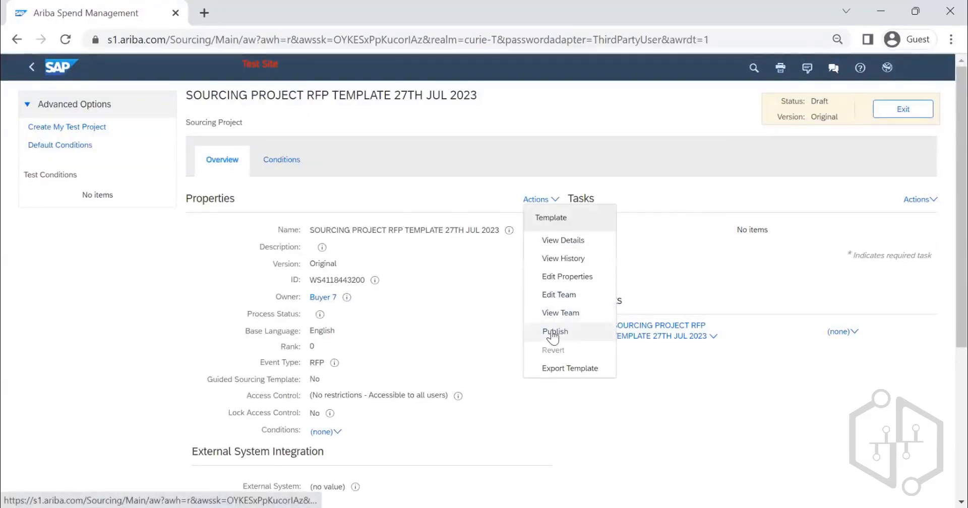
left_click(553, 333)
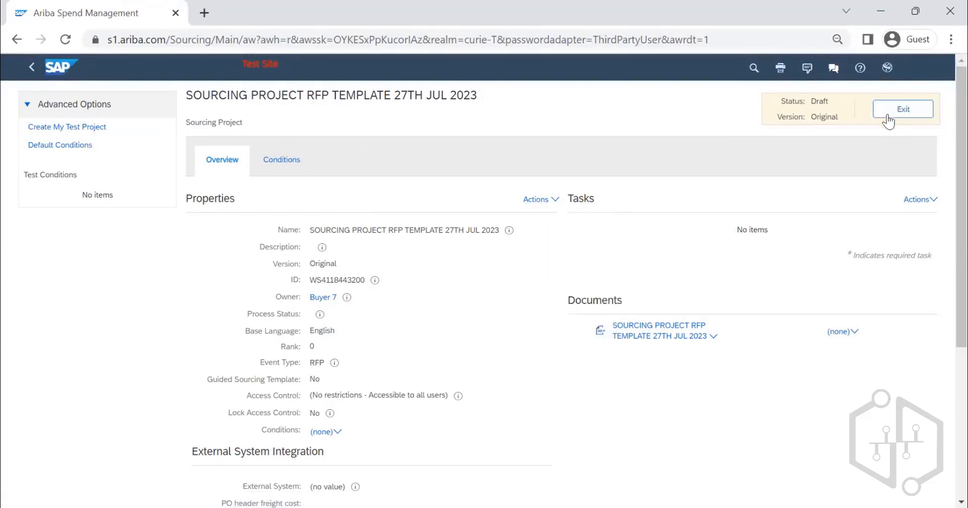
left_click(545, 200)
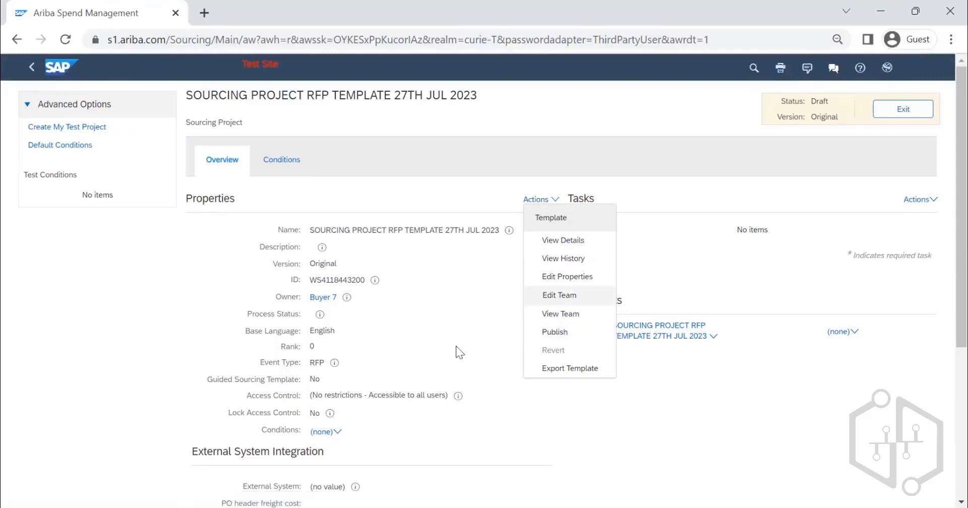
left_click(191, 387)
Step: Check the options of the template's version history entry, and exit the template
scroll(203, 357, "down", 5)
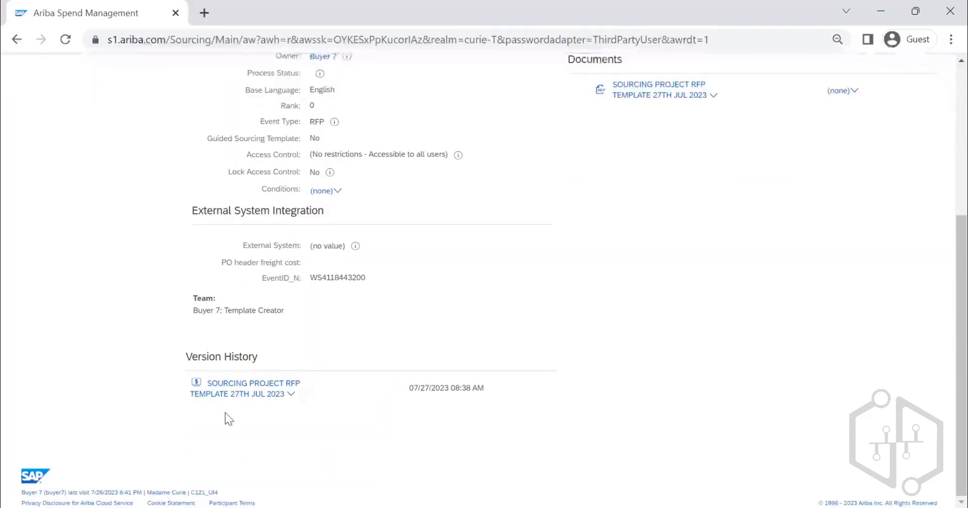
left_click(291, 395)
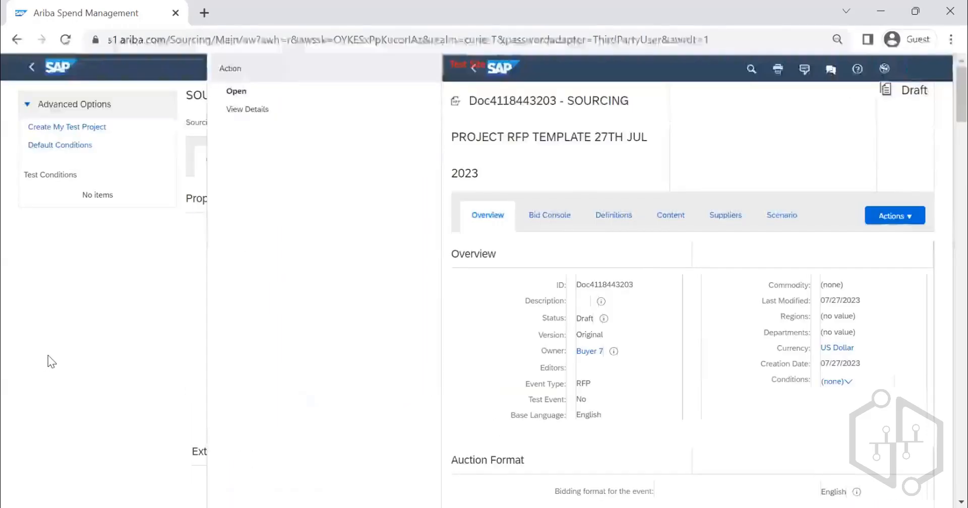
left_click(393, 386)
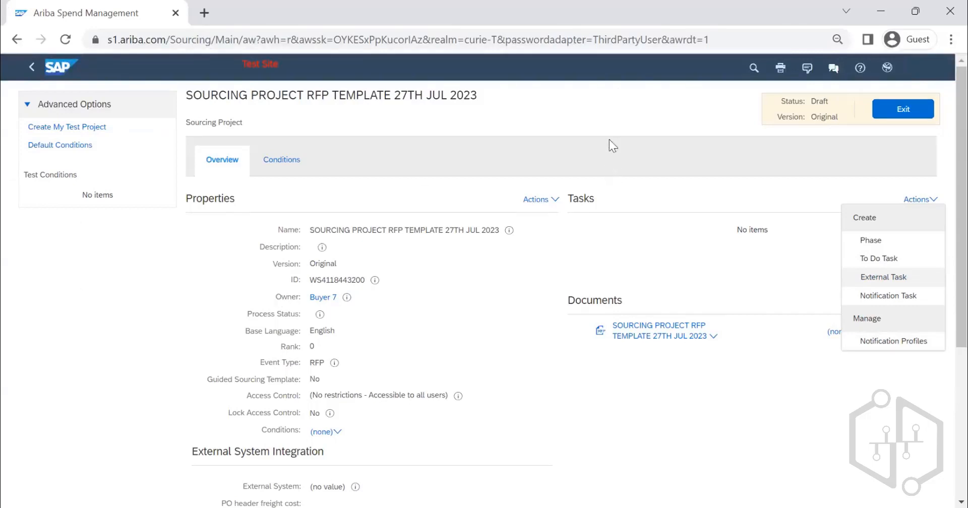
left_click(903, 112)
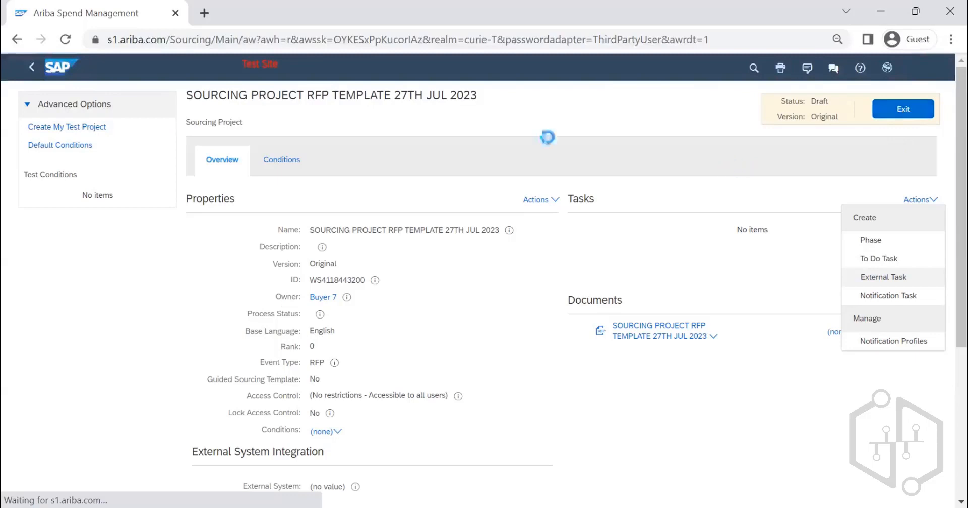